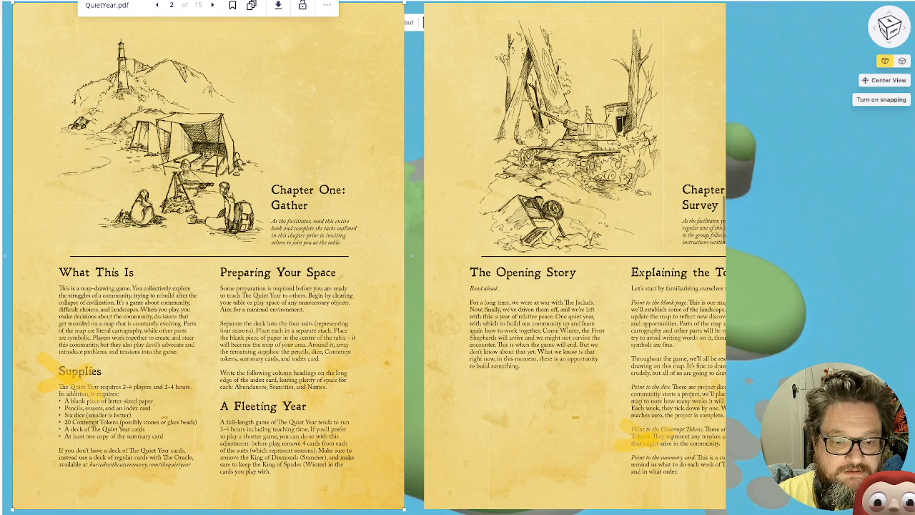
Read the Chapter One: Gather page of QuietYear.pdf, focusing on the Preparing Your Space section
click(414, 286)
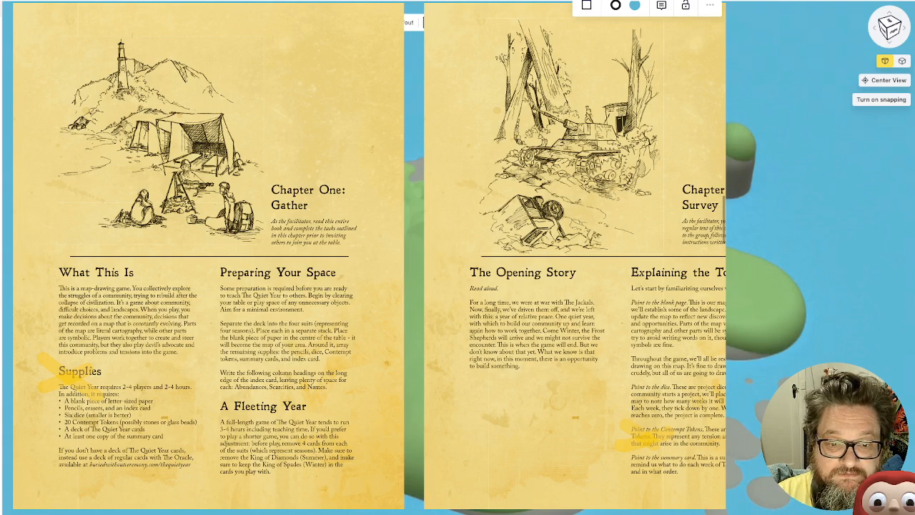
ctrl+scroll(243, 373, up, 5)
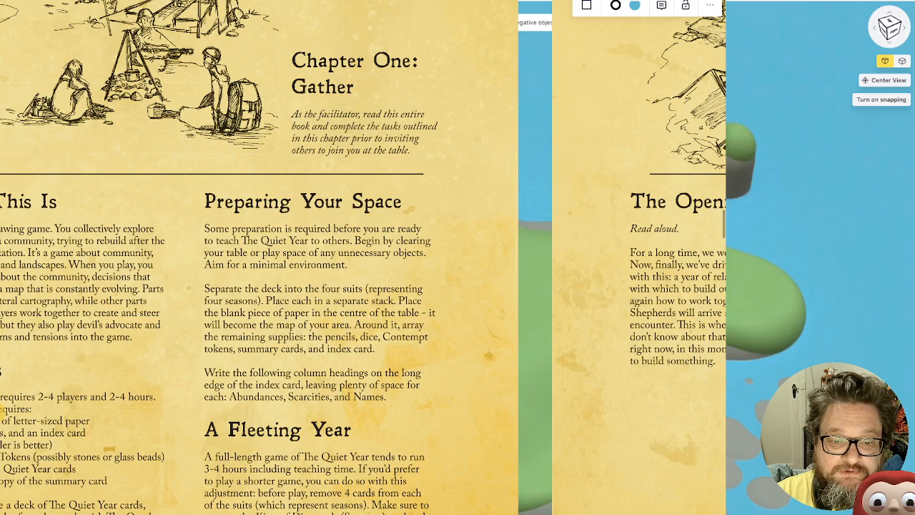
scroll(143, 283, up, 3)
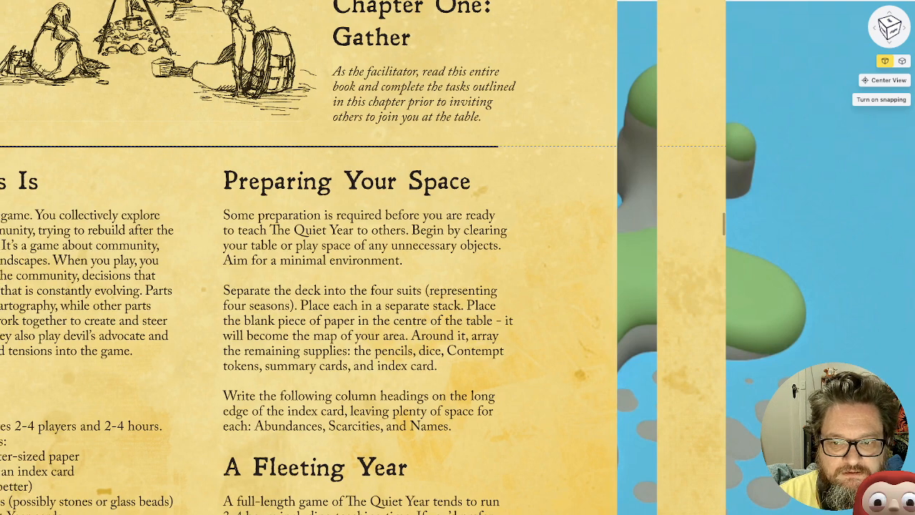
scroll(328, 257, left, 3)
scroll(256, 248, down, 5)
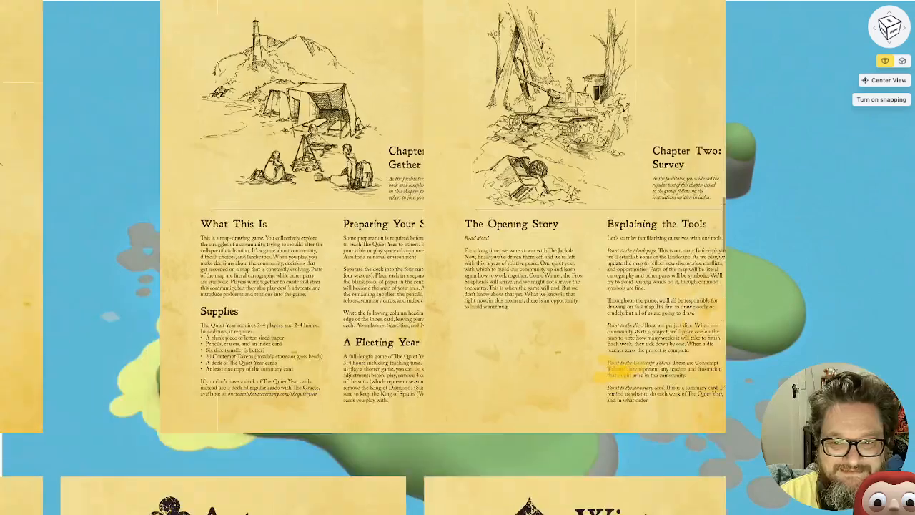
Move the Chapter One page off the Chapter Two page and align it with the page below
key(Left)
key(Left)
key(Left)
key(Left)
key(Left)
key(Left)
key(Left)
key(Left)
key(Left)
key(Left)
key(Left)
key(Left)
key(Left)
key(Left)
key(Left)
key(Left)
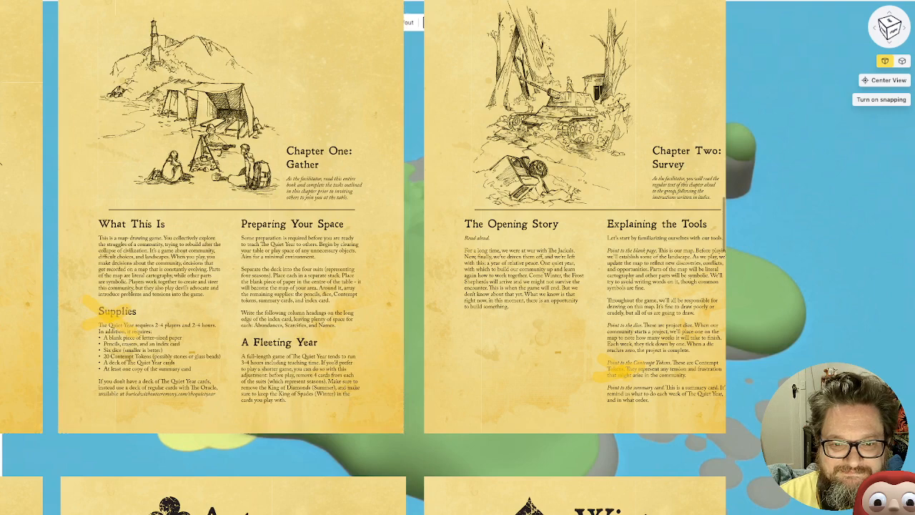
key(Right)
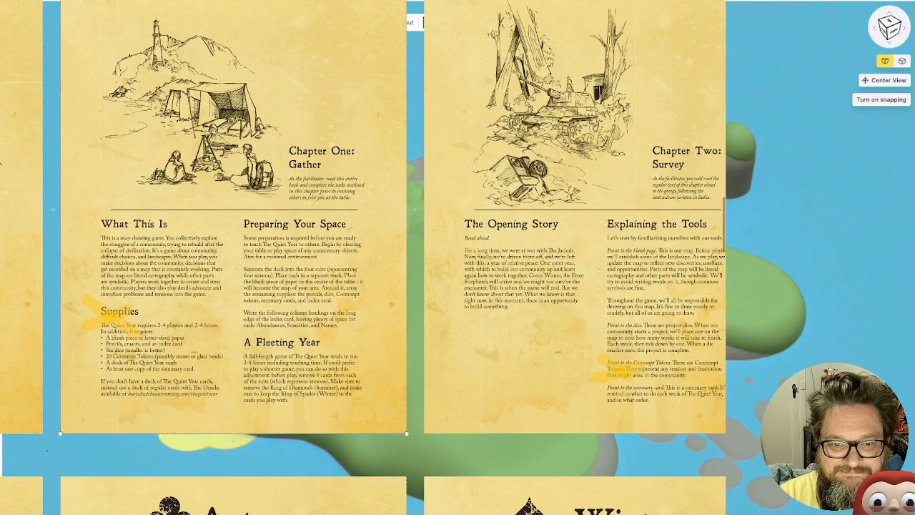
Read the Chapter Two: Survey page of QuietYear.pdf and the Explaining the Deck page that follows it
scroll(364, 257, up, 2)
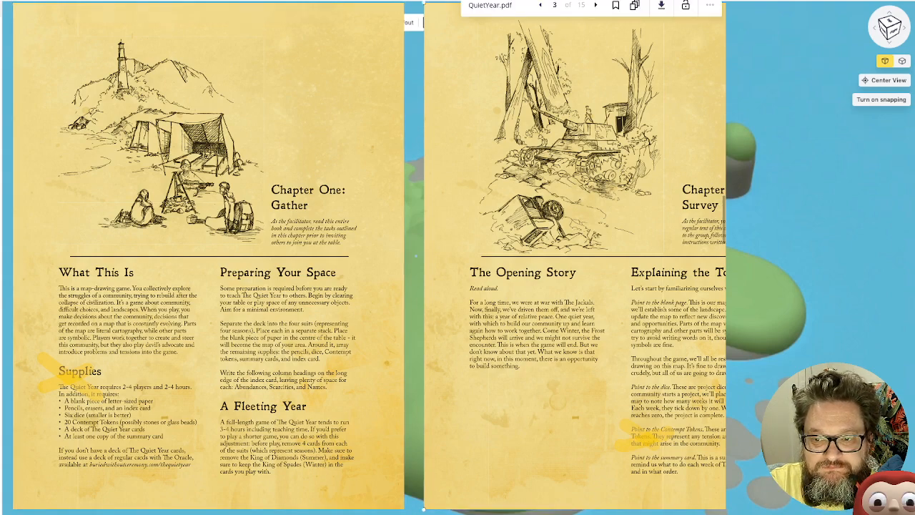
drag(572, 256, 161, 256)
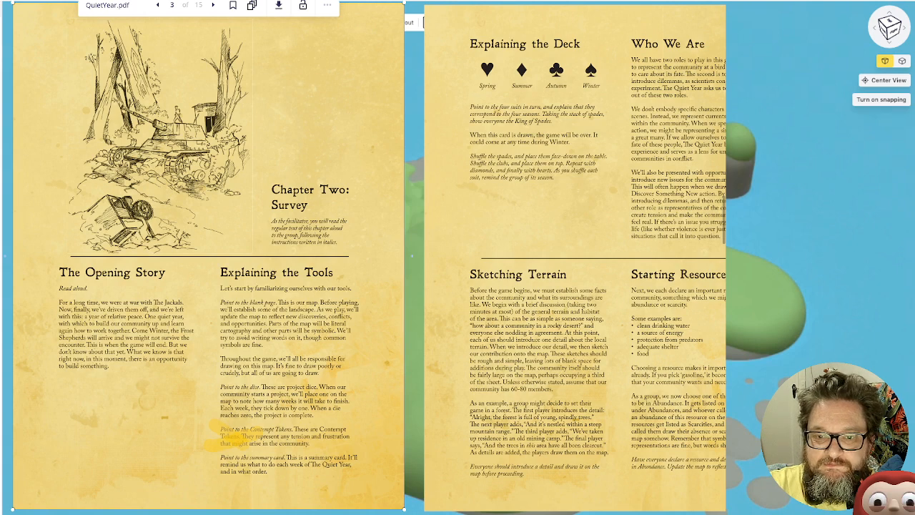
click(575, 214)
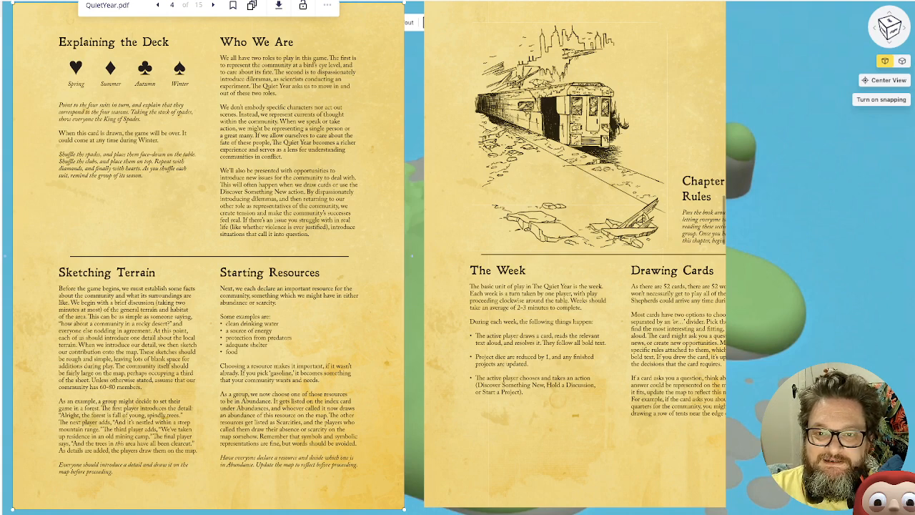
Enlarge page 4 of the rulebook and read the Sketching Terrain and Starting Resources sections
click(415, 286)
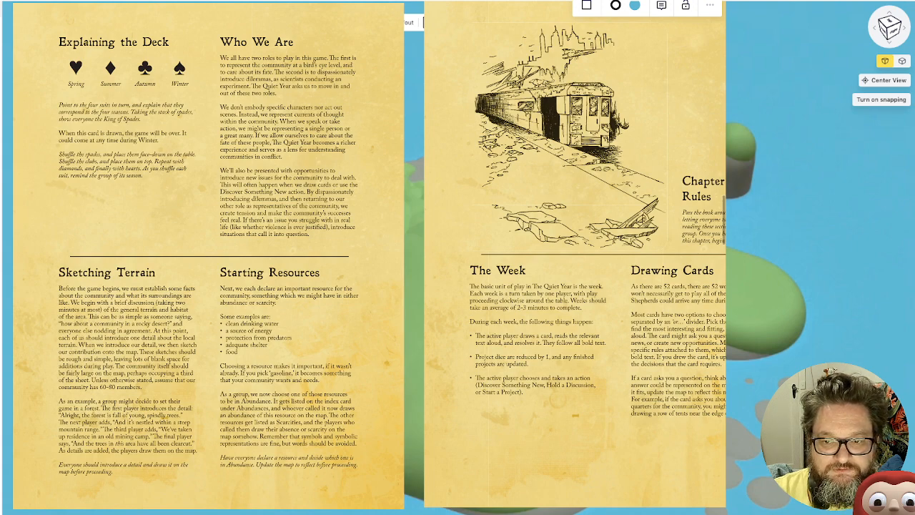
key(super+plus)
key(super+plus)
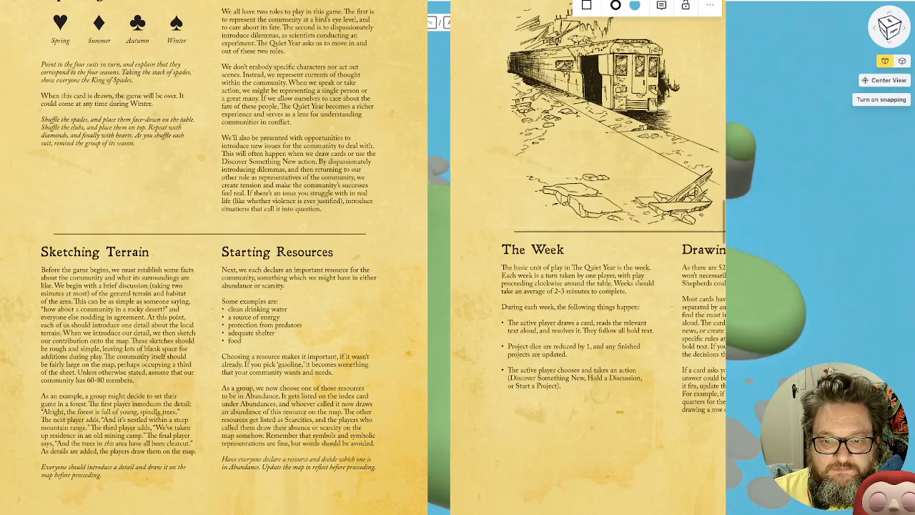
key(super+plus)
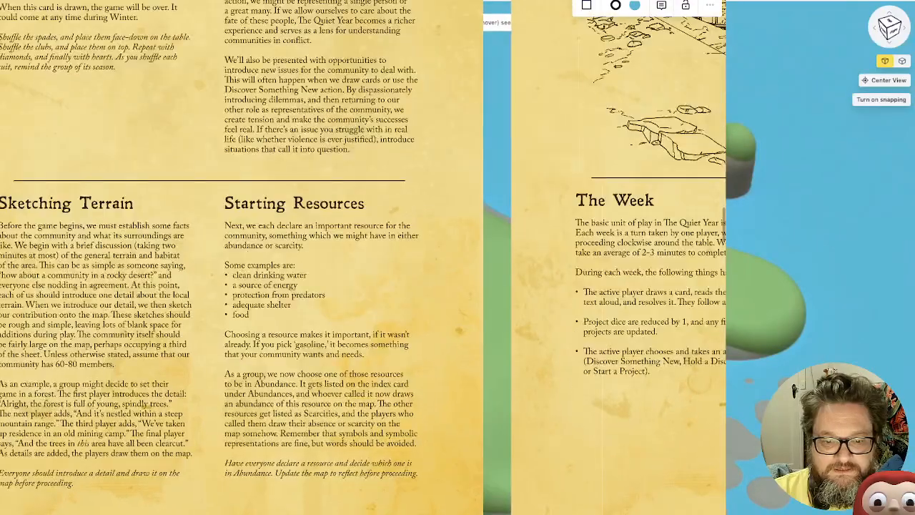
key(super+plus)
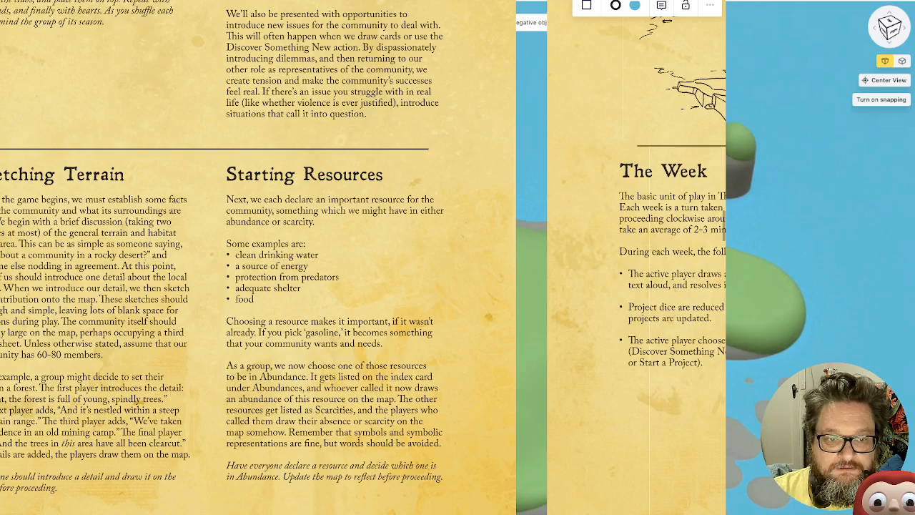
mouse_move(286, 258)
mouse_down()
mouse_move(311, 256)
mouse_move(293, 254)
mouse_up()
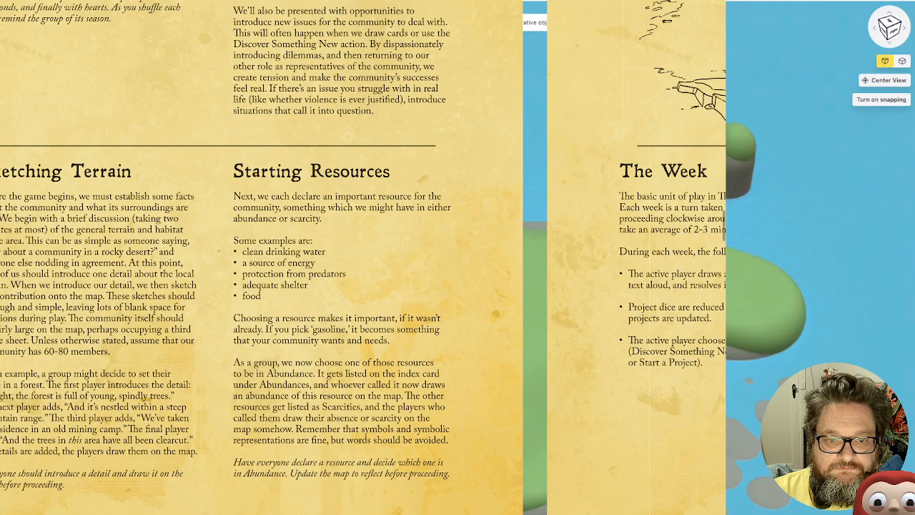
scroll(110, 294, left, 1)
ctrl+scroll(110, 293, down, 2)
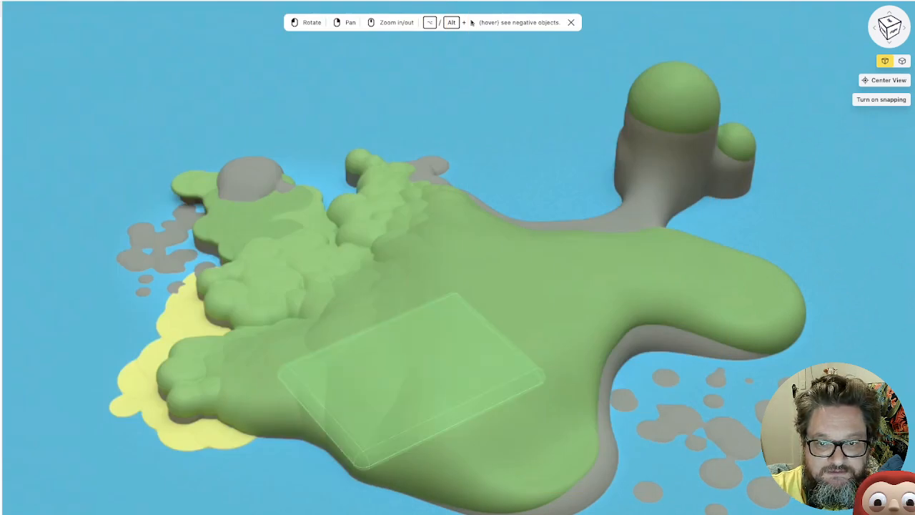
Examine the island model in Womp from several sides and check which objects form its wooded area
scroll(428, 201, down, 1)
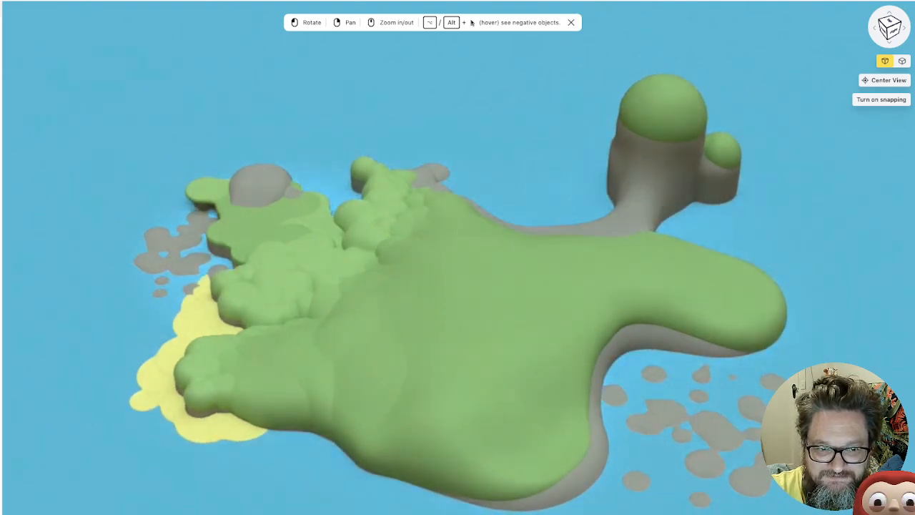
mouse_move(430, 398)
mouse_down()
mouse_move(552, 401)
mouse_move(365, 363)
mouse_move(383, 377)
mouse_move(501, 410)
mouse_move(461, 407)
mouse_move(399, 359)
mouse_move(432, 403)
mouse_up()
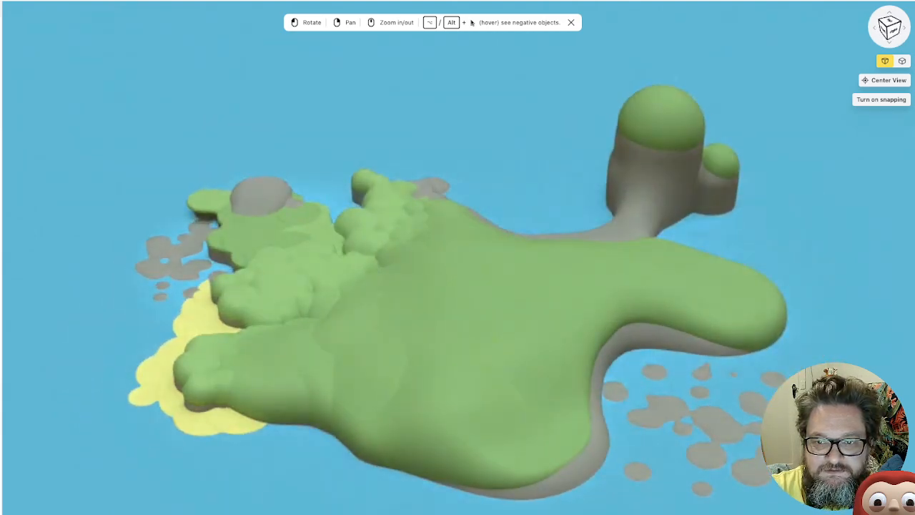
drag(626, 411, 715, 332)
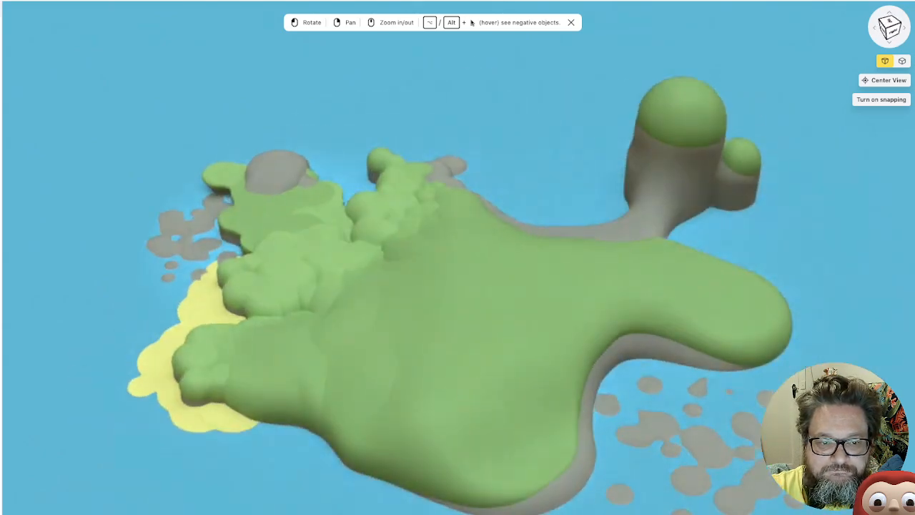
drag(515, 390, 610, 388)
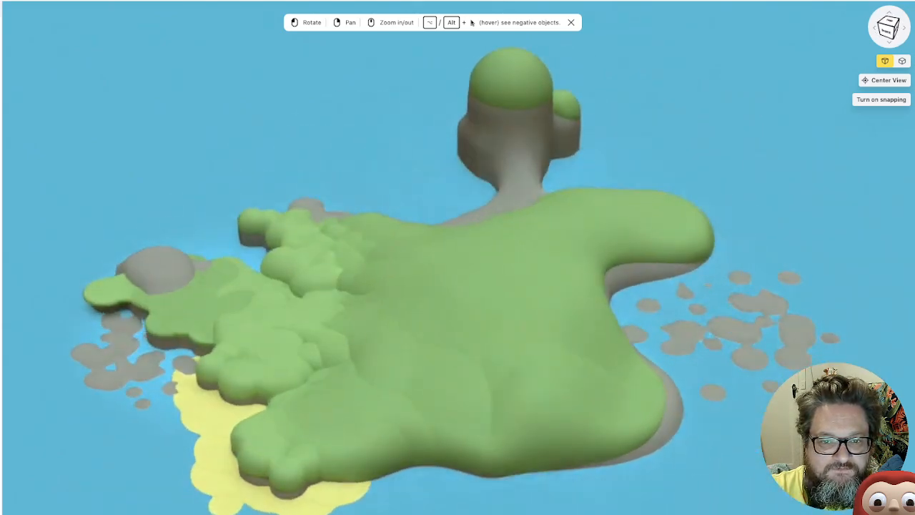
drag(350, 357, 326, 360)
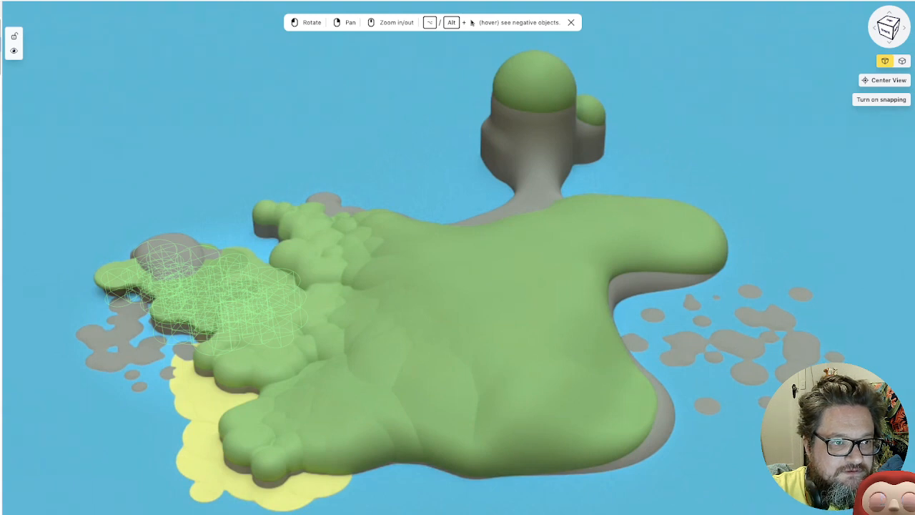
click(1, 45)
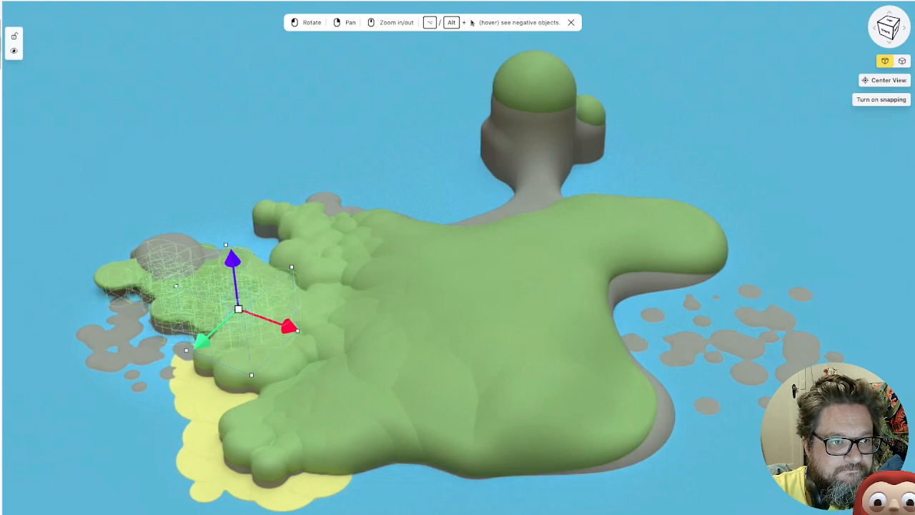
key(Escape)
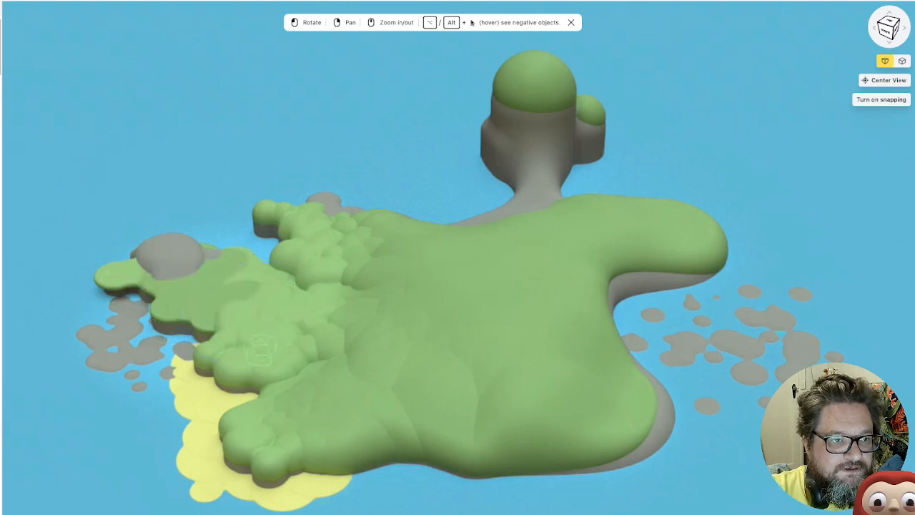
key(ctrl+a)
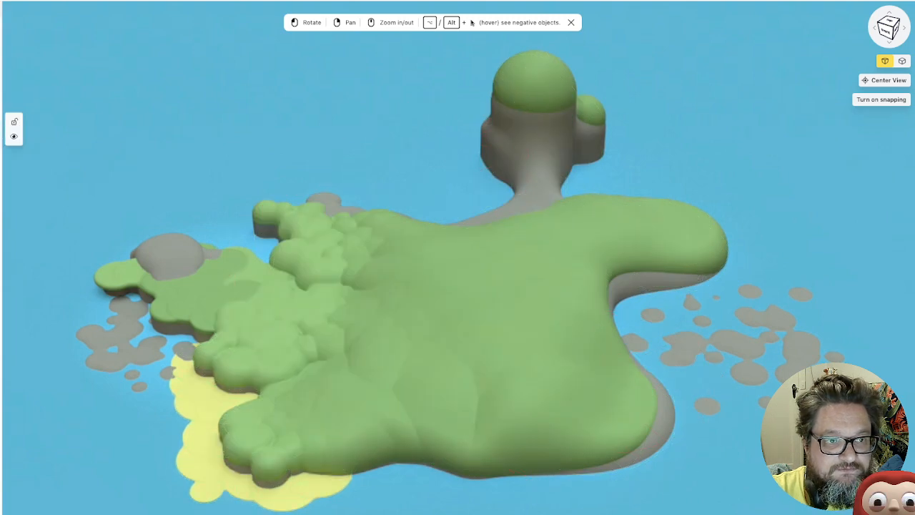
Add a 2 Point curve and move it onto the green land near the base of the long peninsula
click(1, 14)
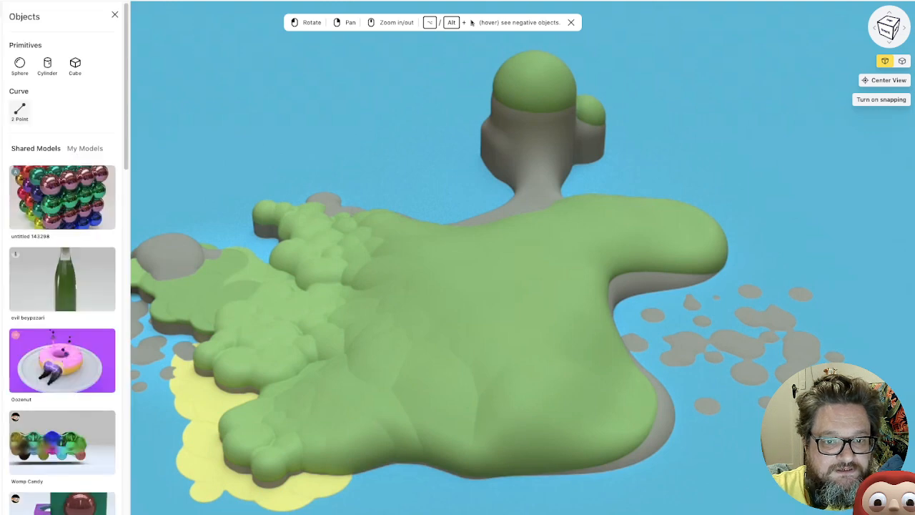
click(20, 112)
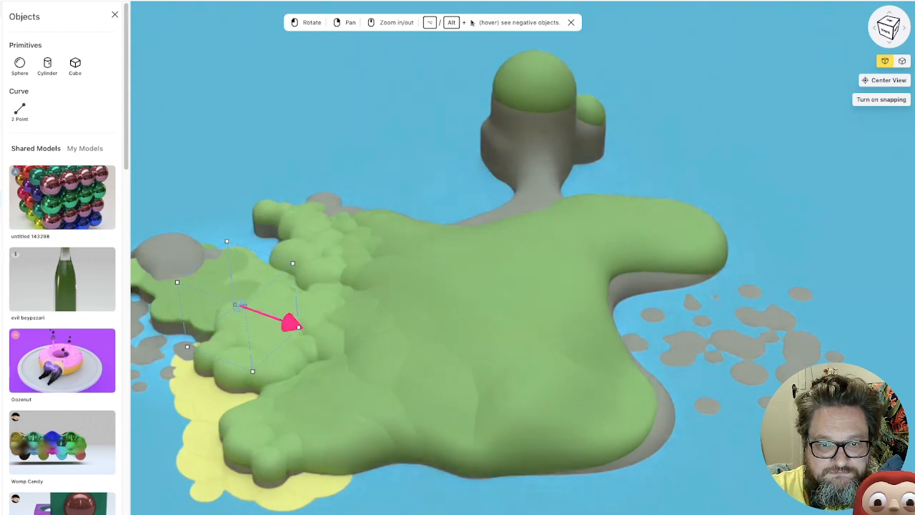
drag(289, 322, 516, 404)
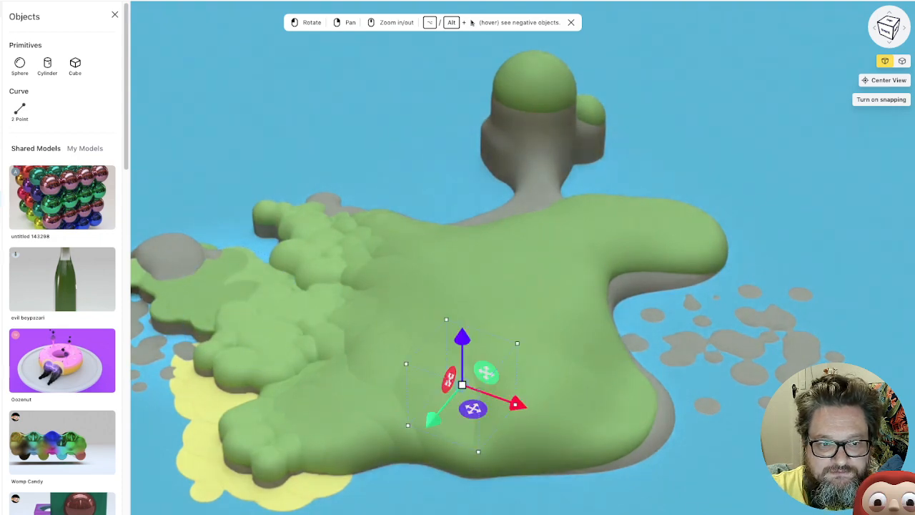
drag(429, 430, 592, 465)
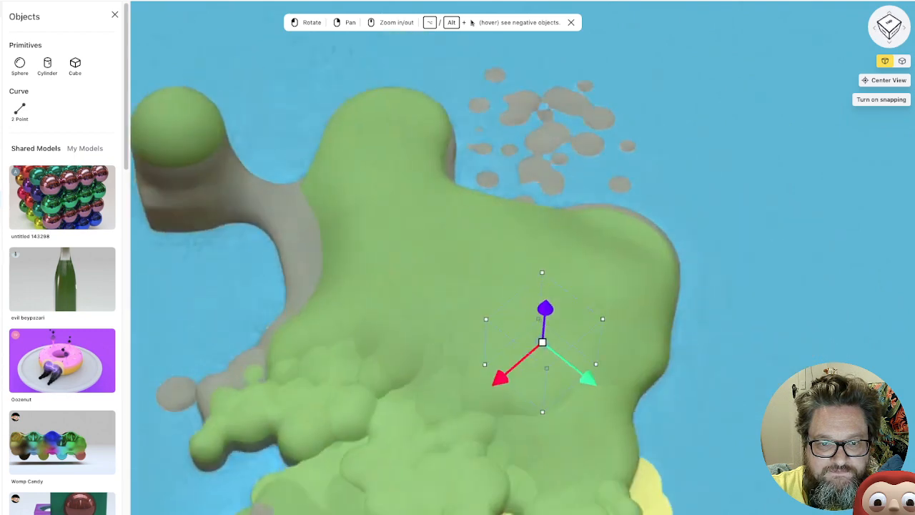
drag(590, 377, 444, 265)
drag(458, 315, 325, 284)
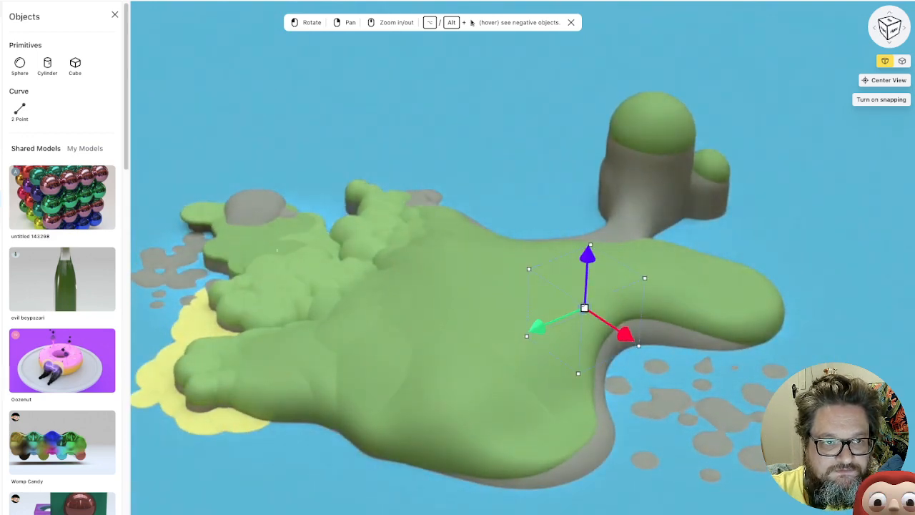
click(114, 14)
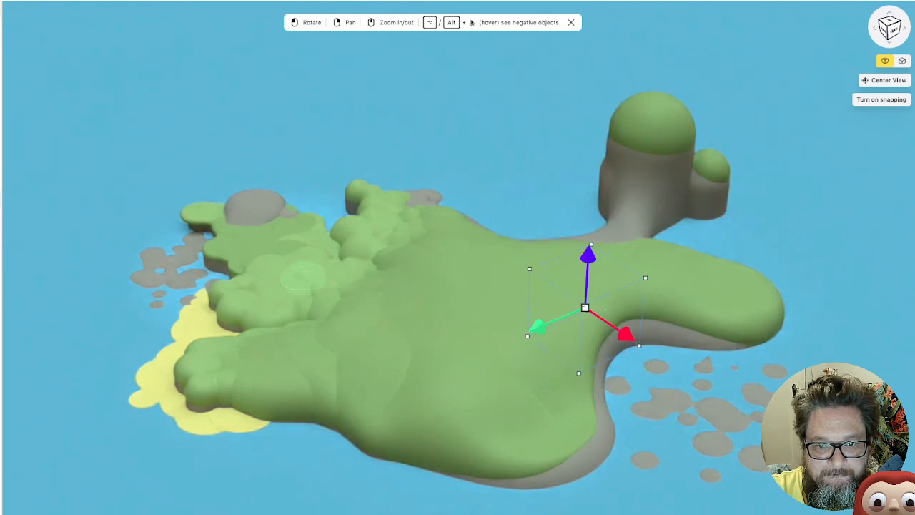
Raise the curve just above the land and thicken it into a wider round disc
drag(589, 254, 592, 165)
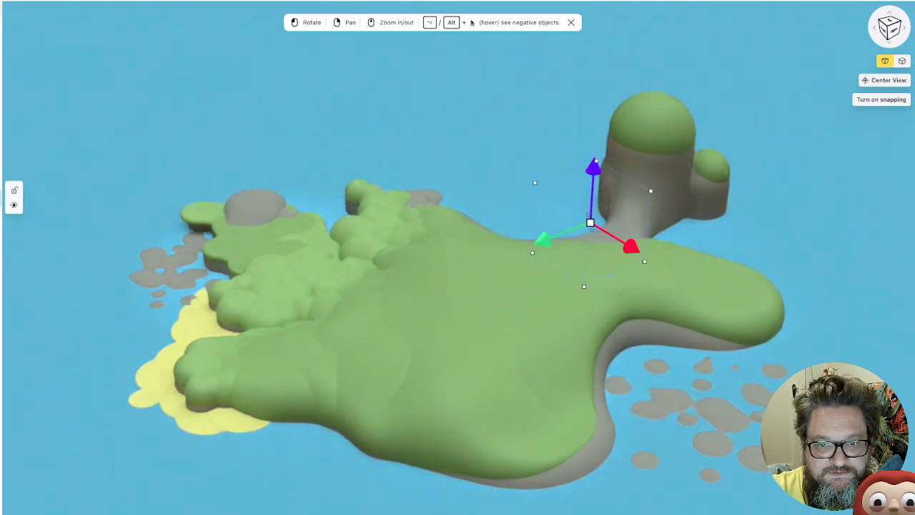
drag(589, 223, 590, 223)
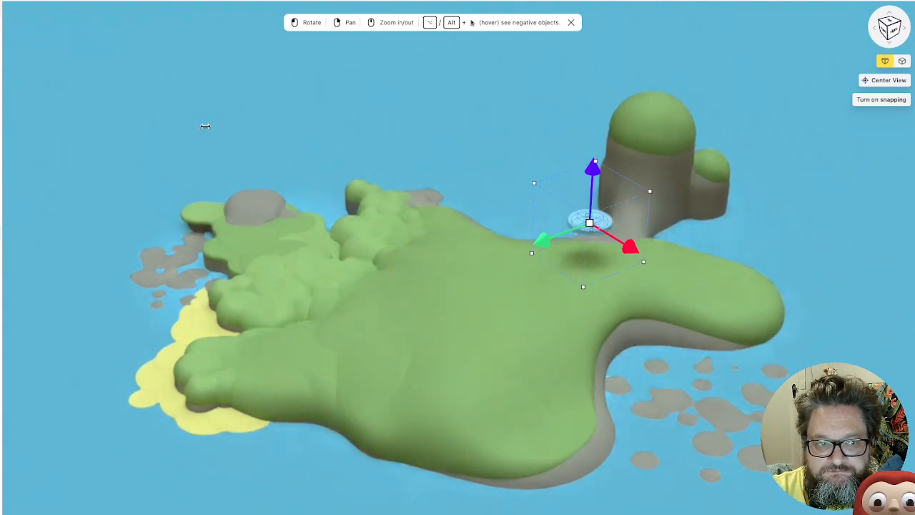
drag(205, 125, 725, 135)
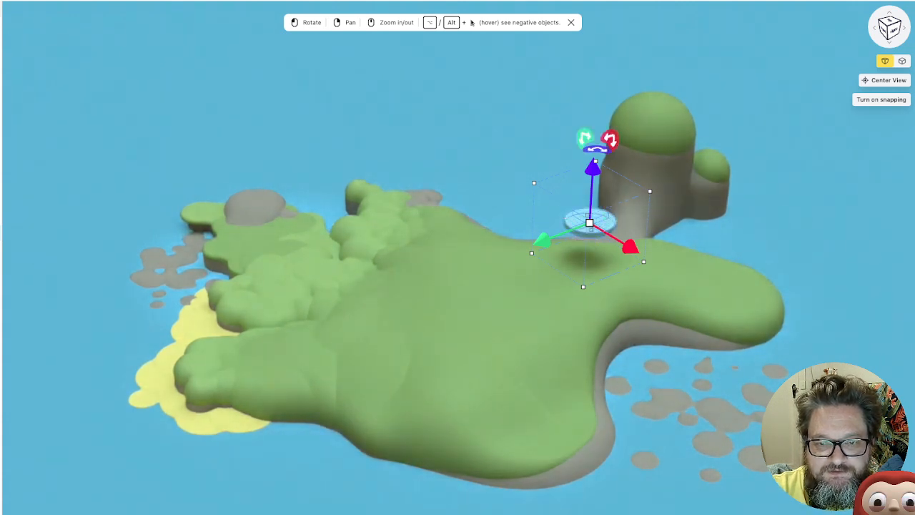
Shape the curve into a tall cone by lowering and widening its base and raising its tip well above the island
drag(592, 169, 593, 202)
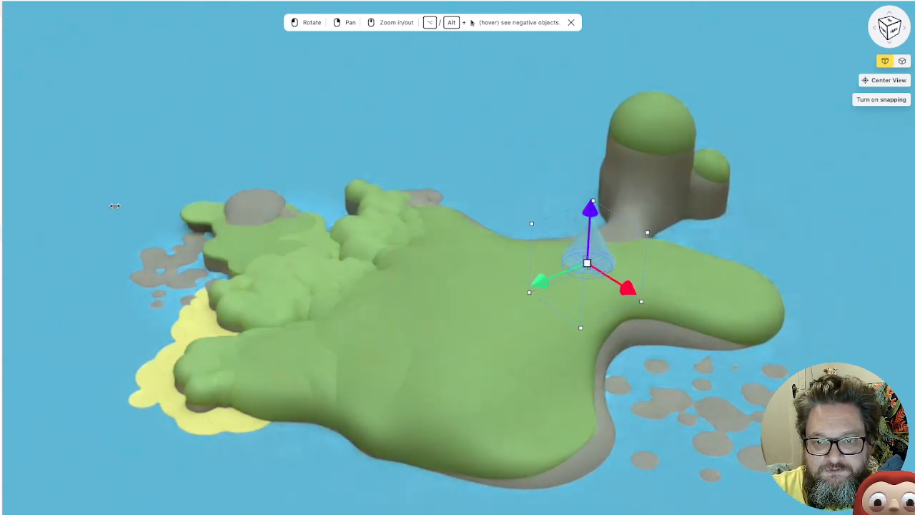
drag(177, 211, 209, 234)
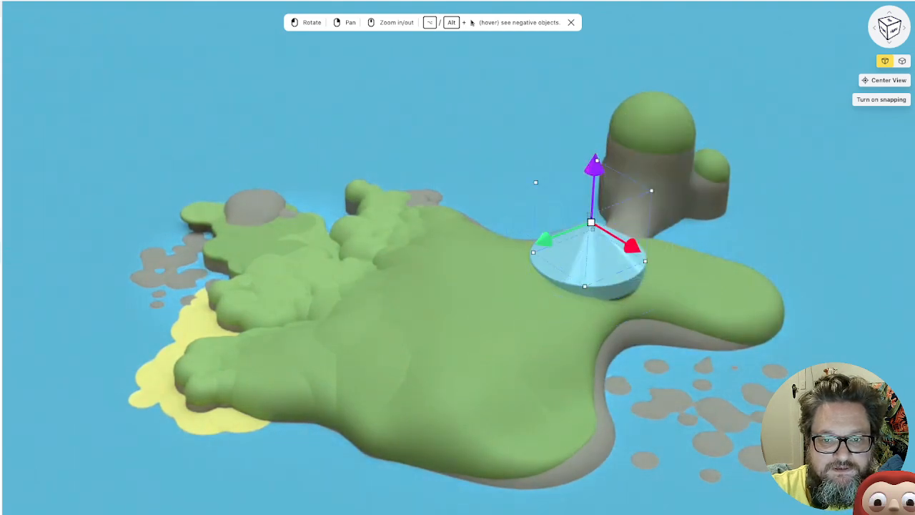
drag(594, 170, 603, 48)
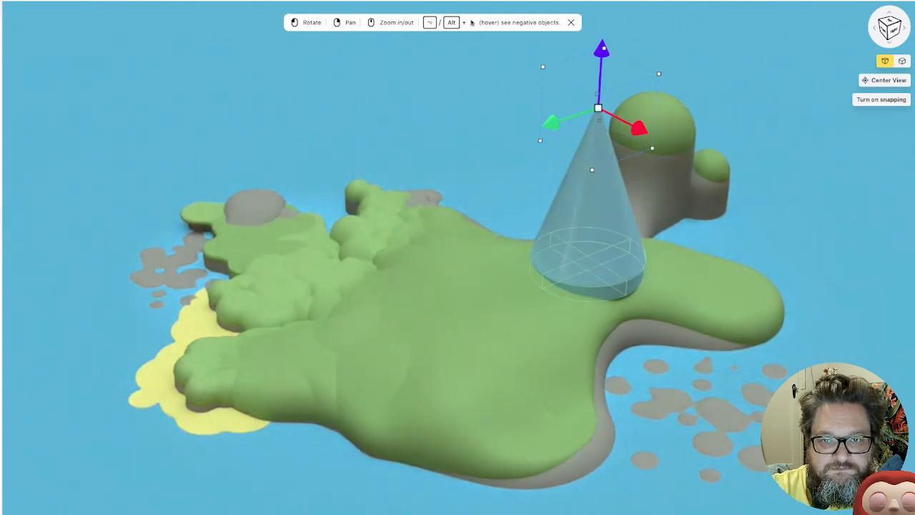
Lower the whole cone so that its base sinks into the green land beside the peninsula
click(605, 261)
drag(598, 84, 596, 106)
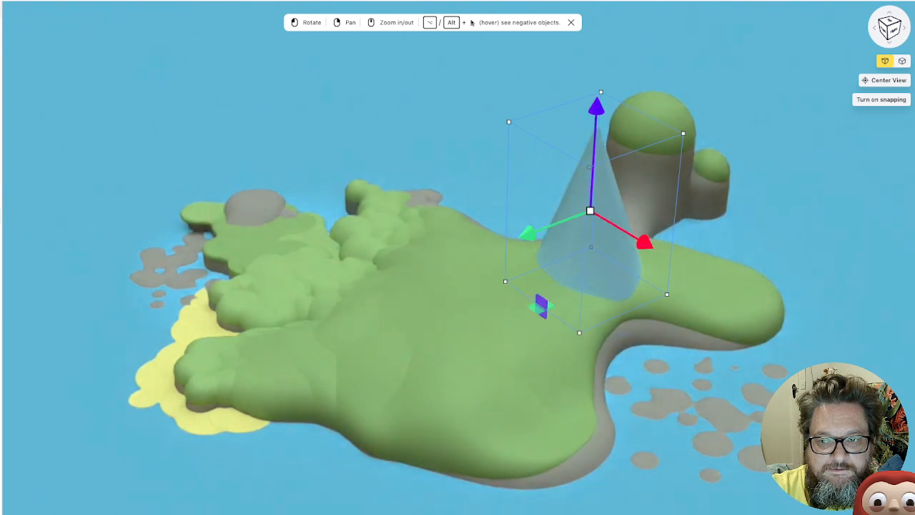
drag(493, 136, 374, 113)
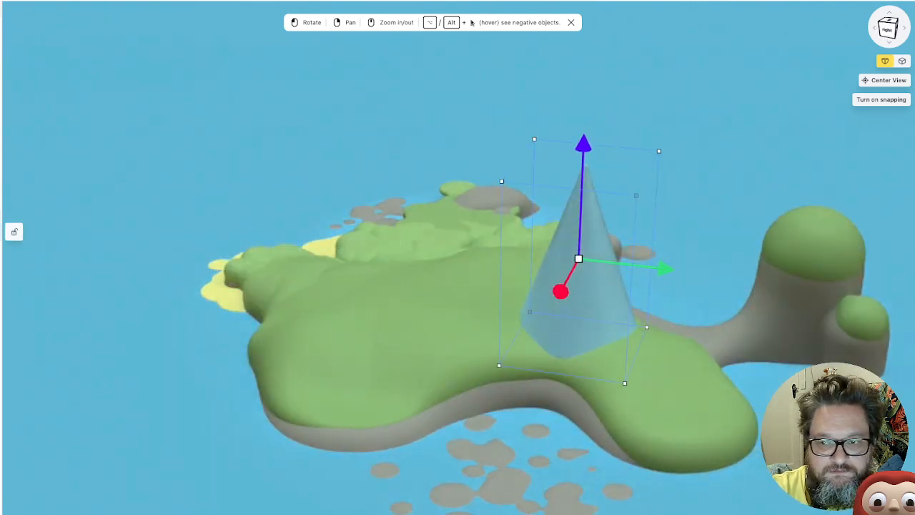
Widen the cone's base and shift the base point slightly sideways toward the rock pillar
click(0, 232)
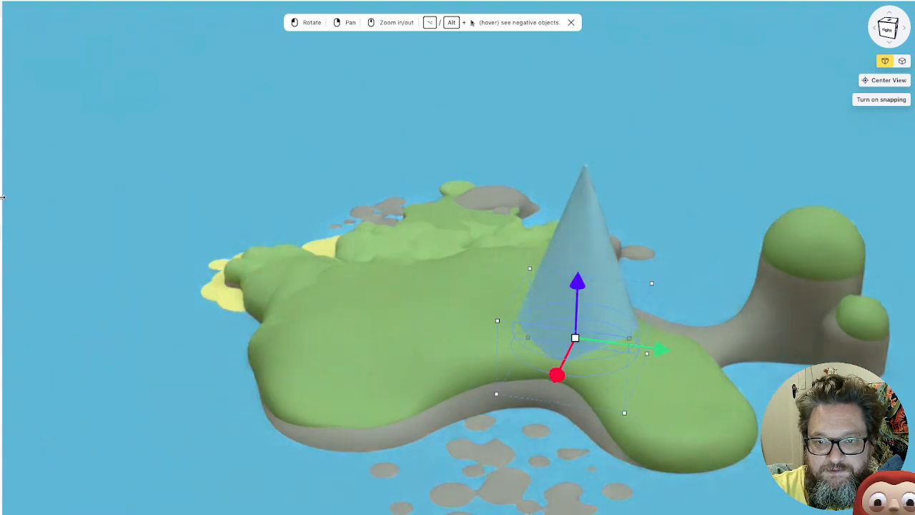
drag(341, 267, 529, 269)
drag(187, 258, 292, 276)
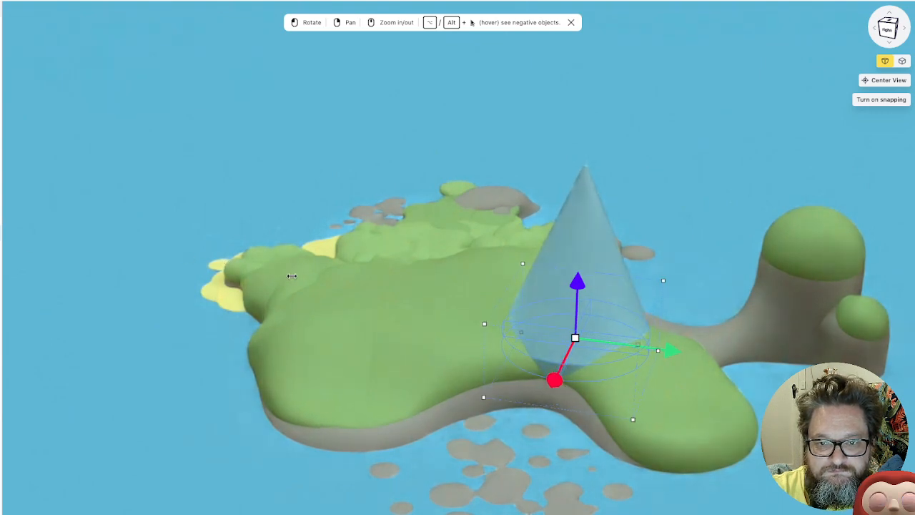
mouse_move(670, 351)
mouse_down()
mouse_move(565, 337)
mouse_move(678, 350)
mouse_up()
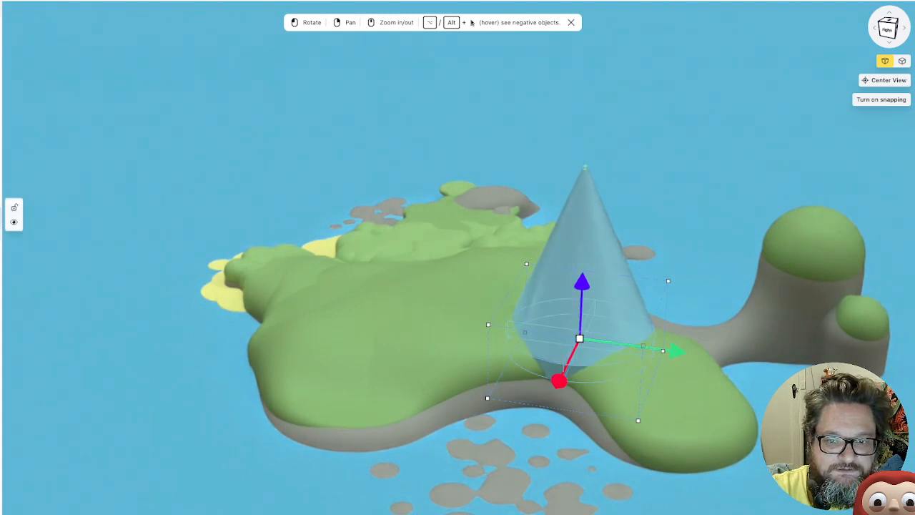
Move the whole cone away from the peninsula onto the island's broad rounded lobe and lower it into the land
click(586, 272)
drag(685, 272, 571, 258)
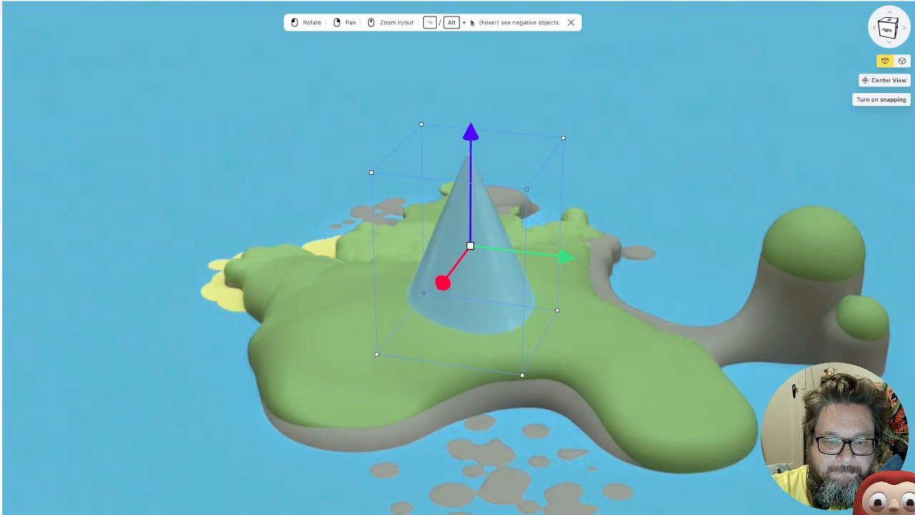
drag(441, 281, 422, 310)
drag(552, 282, 489, 273)
drag(386, 148, 387, 163)
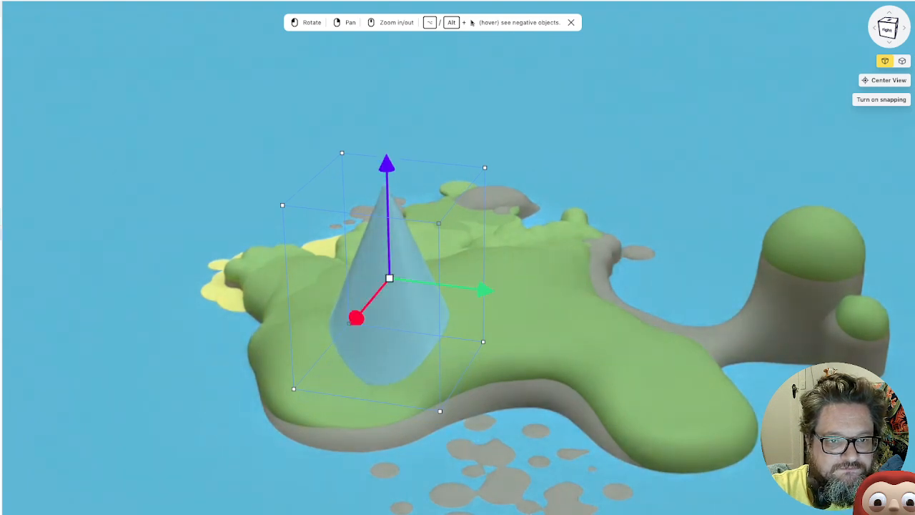
Raise the cone's tip to make the cone considerably taller
click(2, 232)
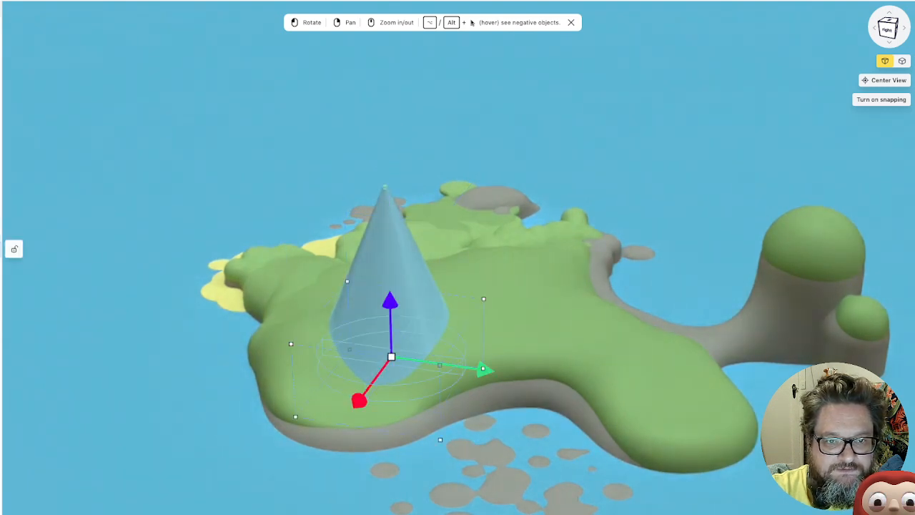
click(1, 249)
drag(384, 127, 382, 72)
drag(457, 93, 683, 113)
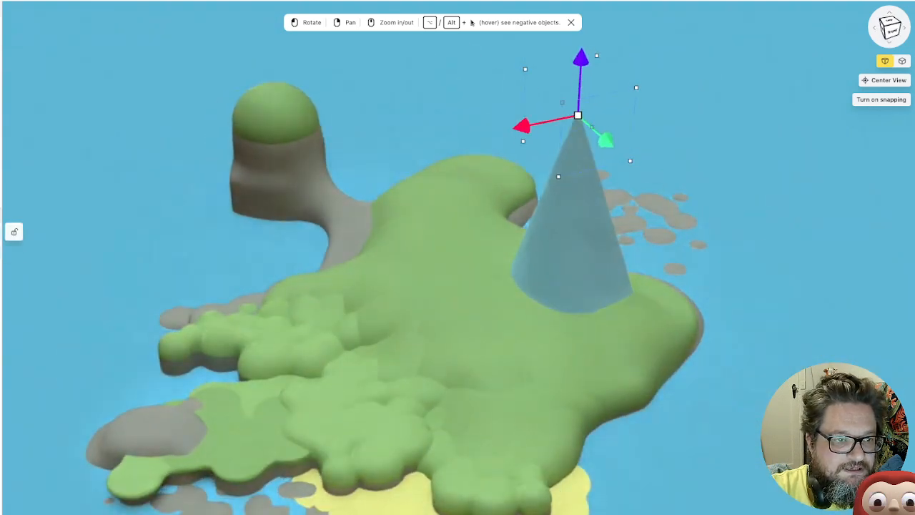
Apply the dark green "Copy of Ru..." material from My Collection to the whole cone
shift+click(1, 199)
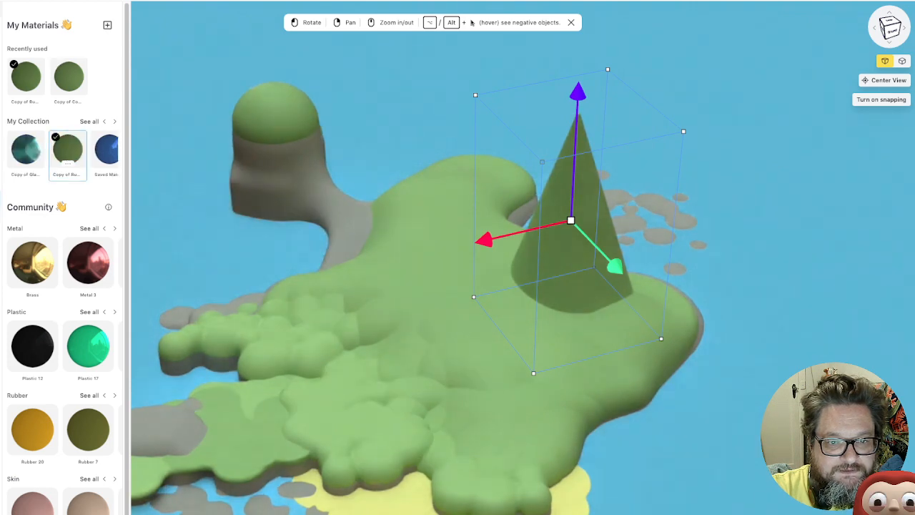
click(715, 415)
mouse_move(715, 415)
mouse_down()
mouse_move(679, 416)
mouse_move(558, 372)
mouse_move(729, 416)
mouse_up()
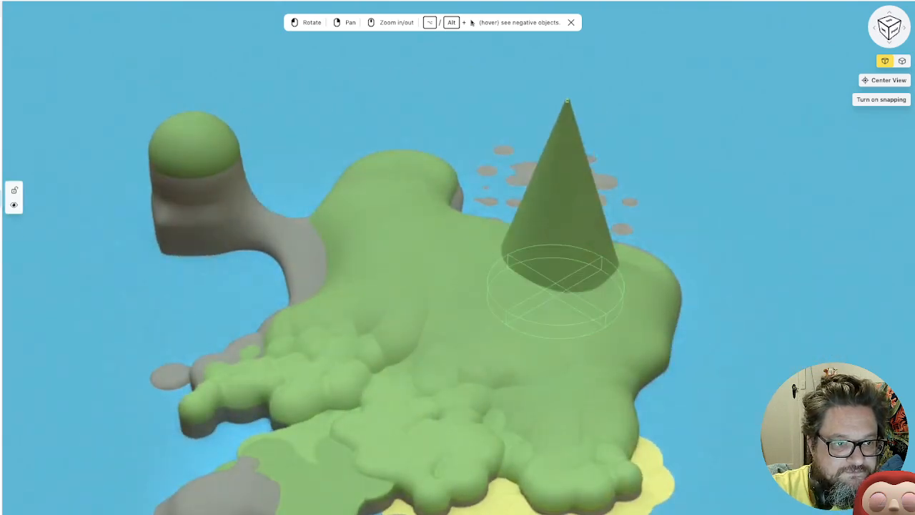
Duplicate the green cone and place the copy beside it, toward the island's middle
click(562, 215)
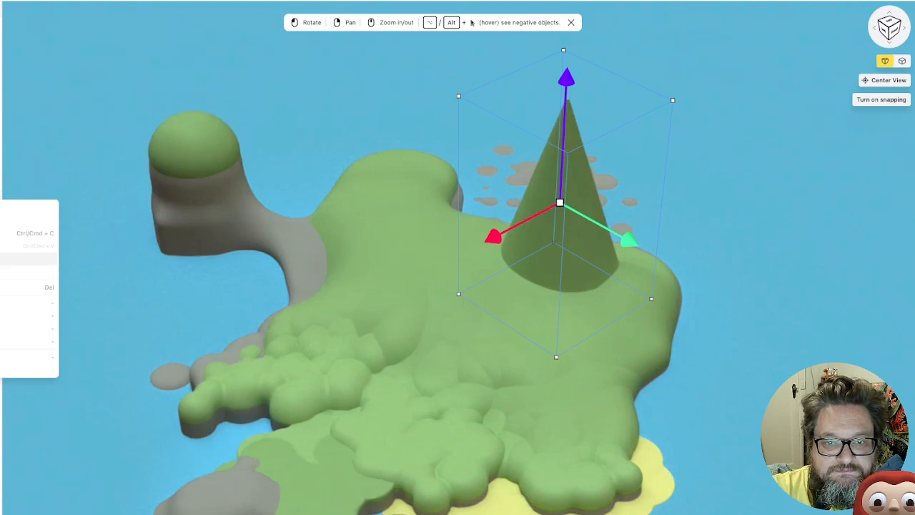
key(ctrl+d)
drag(493, 236, 455, 256)
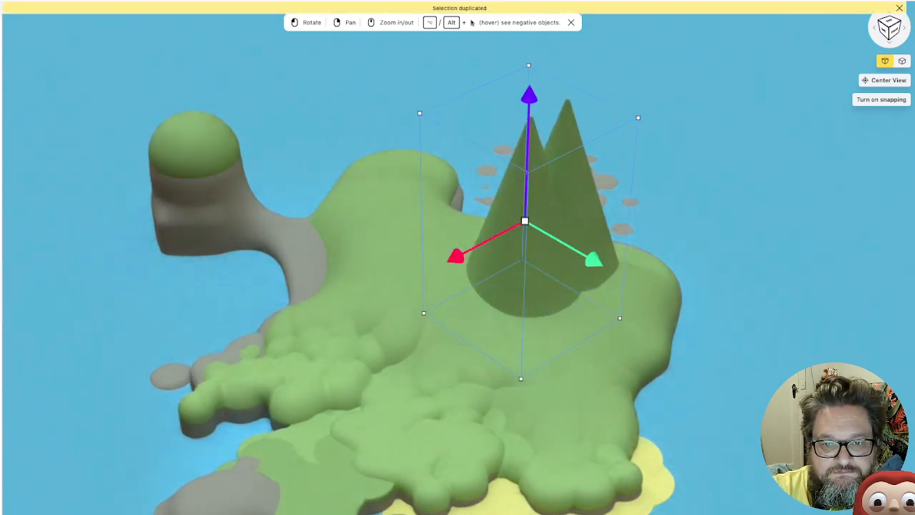
drag(594, 260, 558, 239)
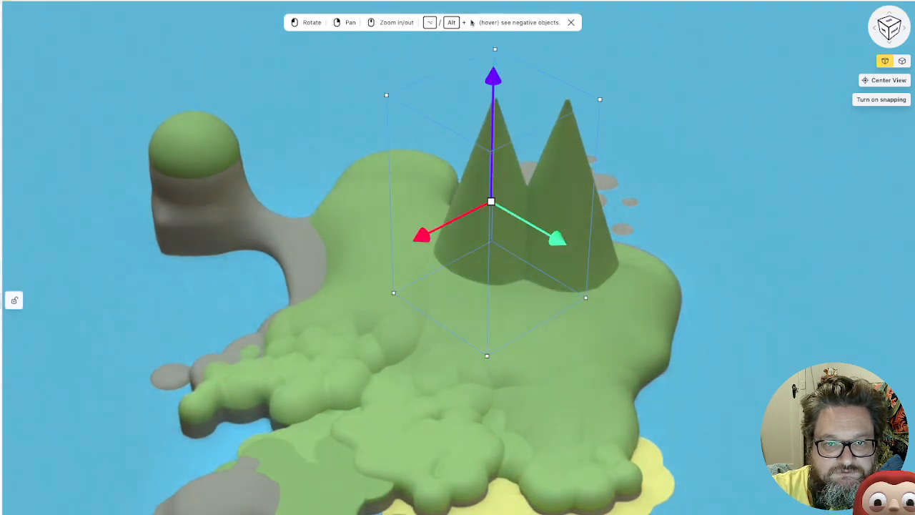
Turn the copied cone into a small peak by lowering its tip to about half height, and move it against the tall cone
click(491, 309)
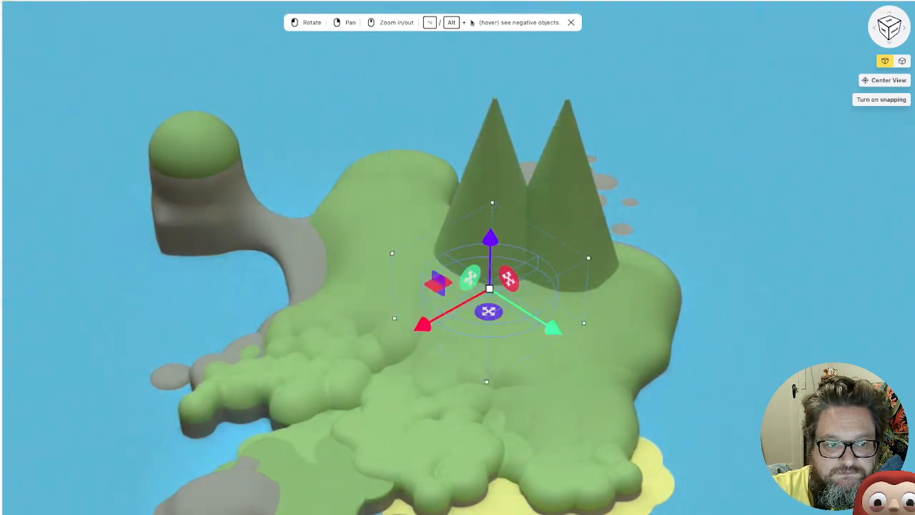
drag(490, 238, 494, 135)
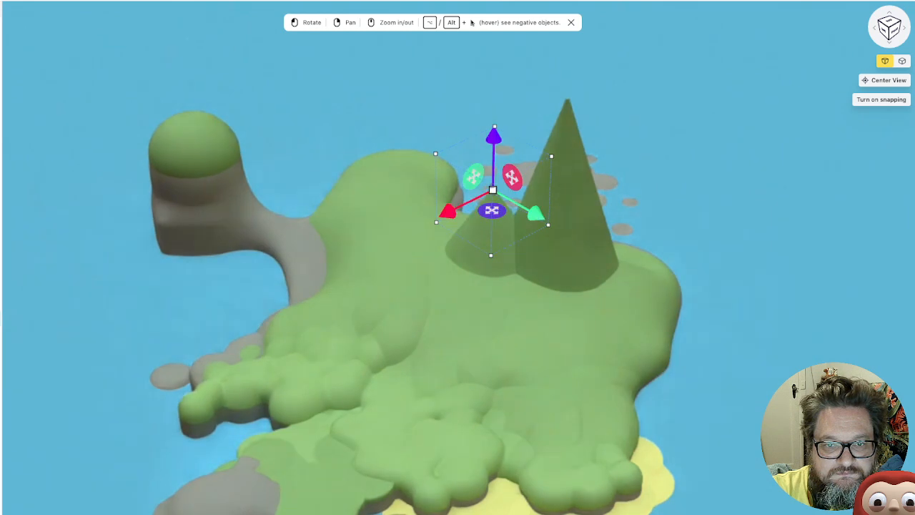
drag(448, 212, 451, 210)
mouse_move(540, 213)
mouse_down()
mouse_move(557, 221)
mouse_move(533, 209)
mouse_up()
click(1, 266)
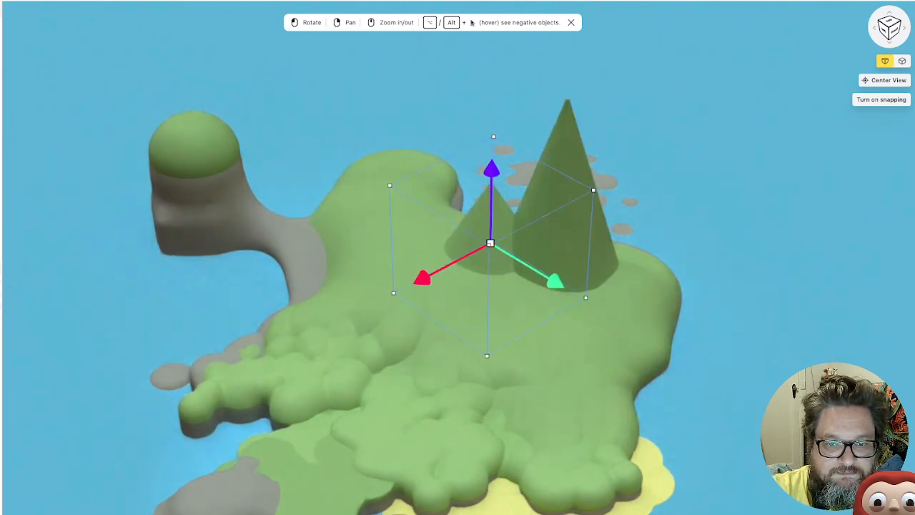
drag(556, 280, 568, 289)
click(700, 229)
drag(700, 229, 672, 245)
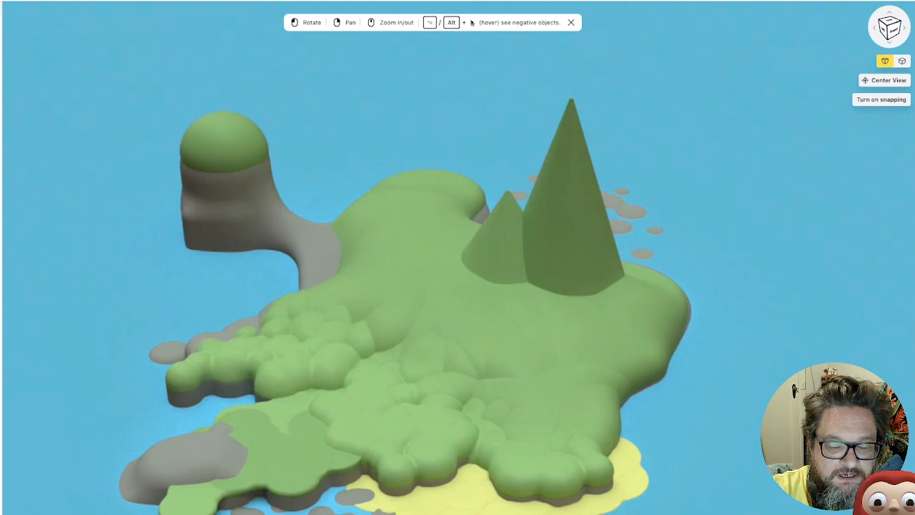
Examine the island from the rock pillar's side and check which objects form its land and cliffs
drag(429, 286, 481, 307)
drag(215, 318, 220, 300)
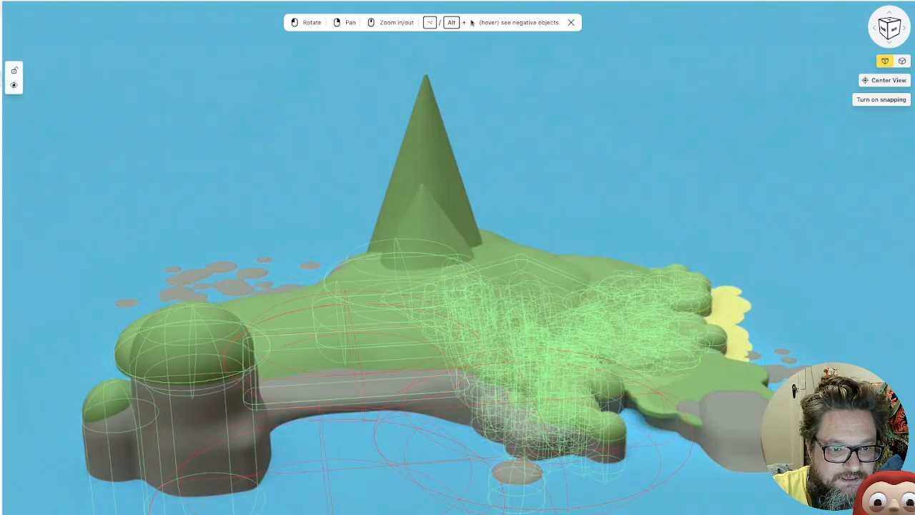
click(2, 78)
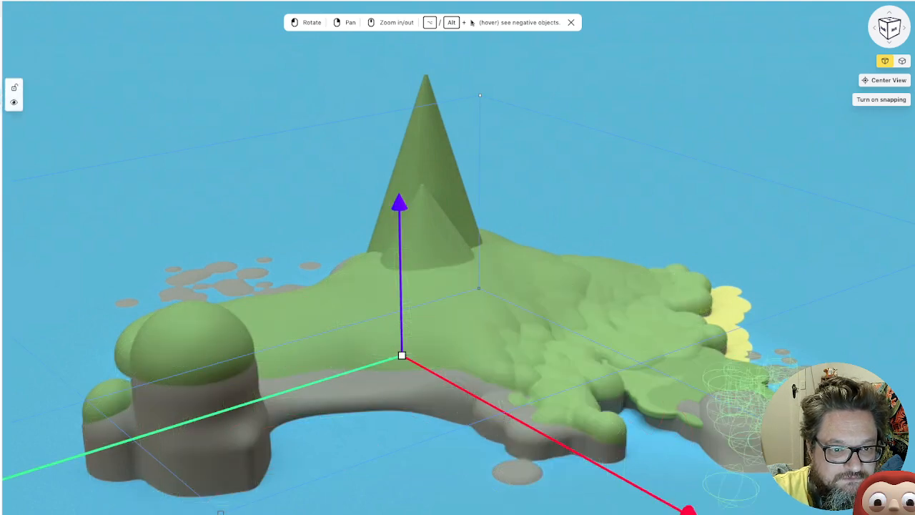
click(1, 95)
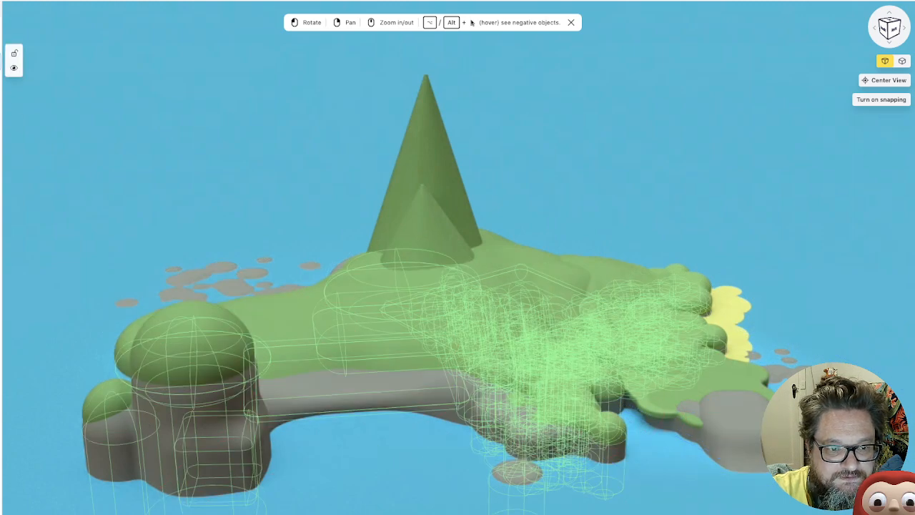
click(2, 61)
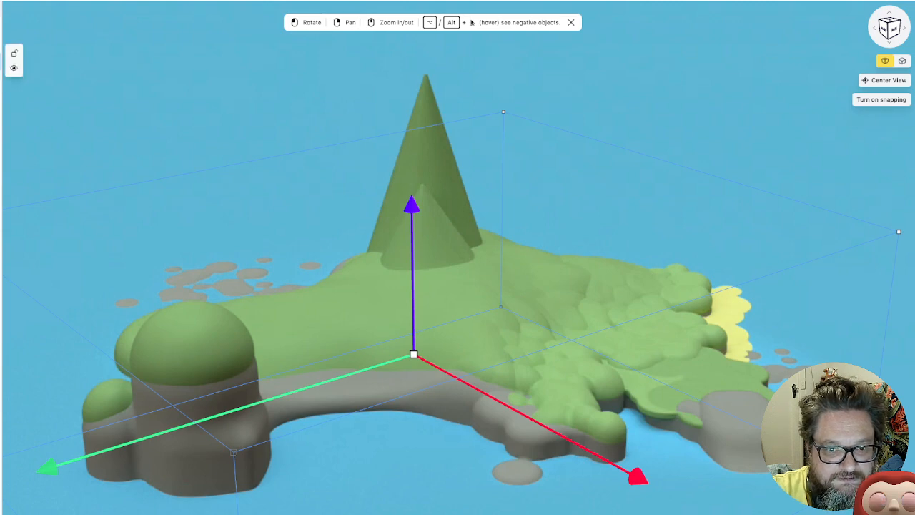
scroll(711, 322, up, 5)
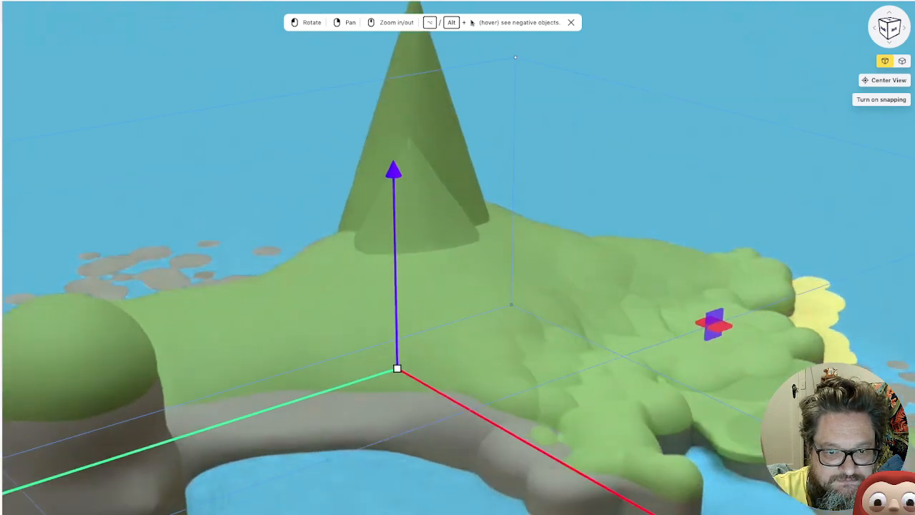
scroll(457, 257, up, 1)
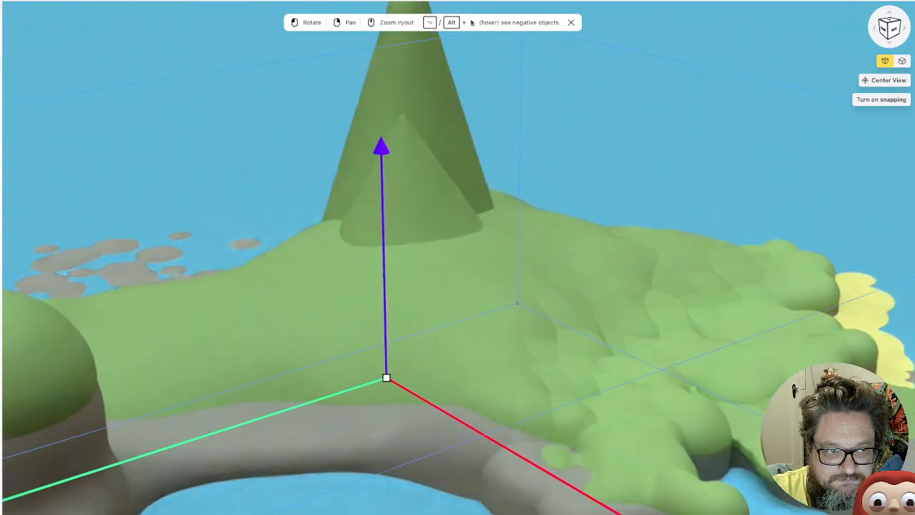
right_drag(387, 377, 405, 279)
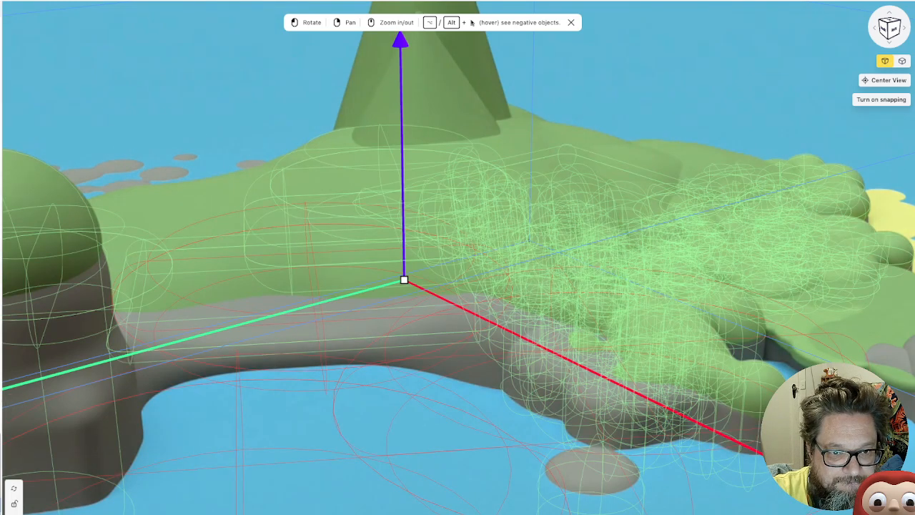
Duplicate the rounded block at the rock pillar's foot and place the copy as a ball in the water before the cliff
click(40, 443)
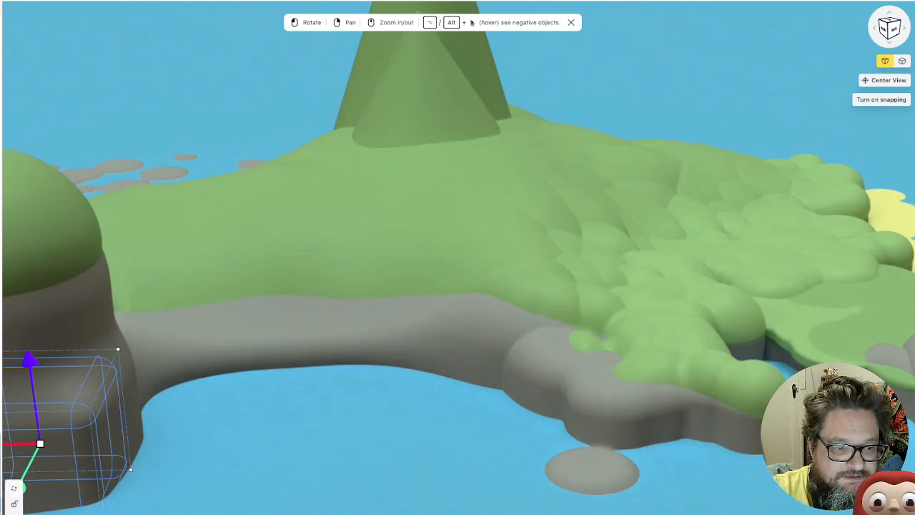
click(13, 513)
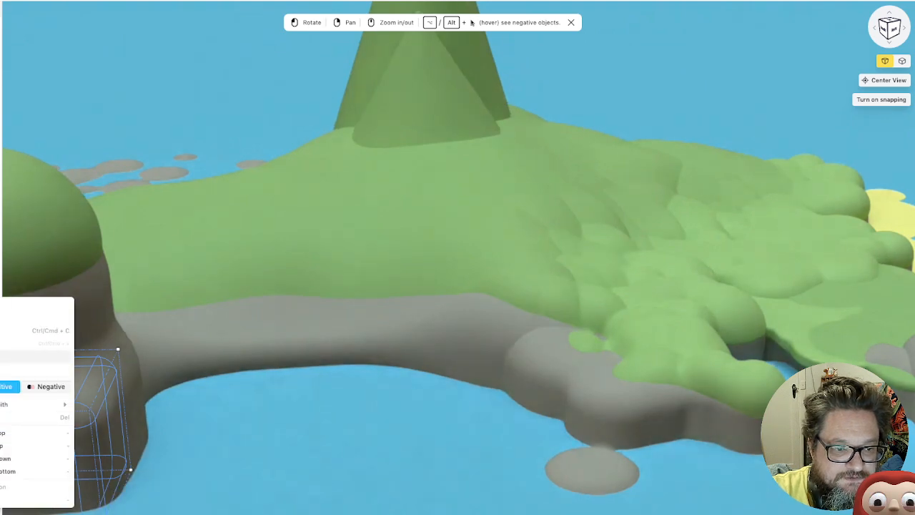
key(ctrl+d)
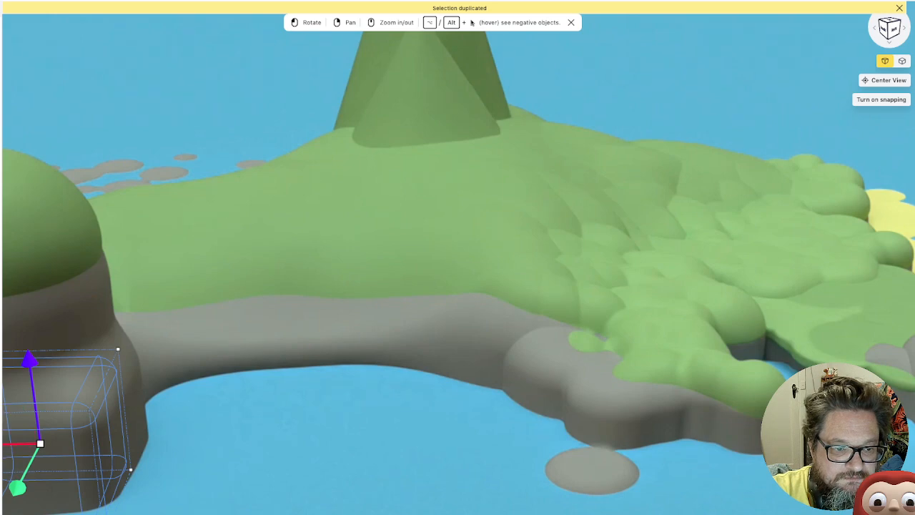
scroll(103, 386, down, 3)
drag(41, 420, 352, 413)
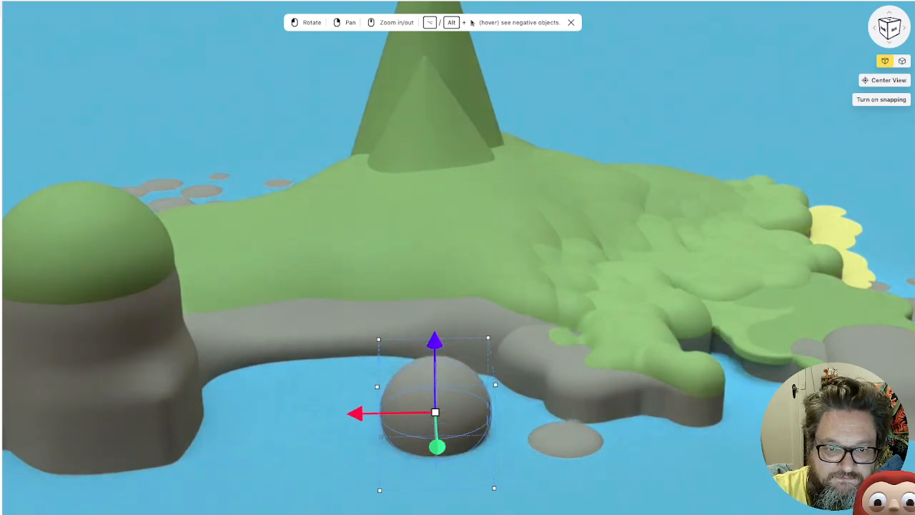
Make the ball a negative object and position it in the cliff face below the grass to carve a cave opening
key(n)
drag(437, 447, 434, 387)
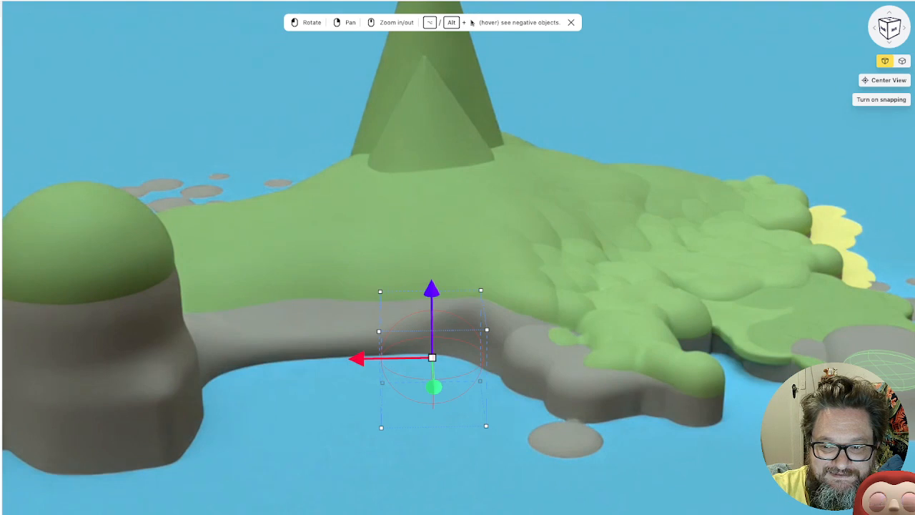
key(g)
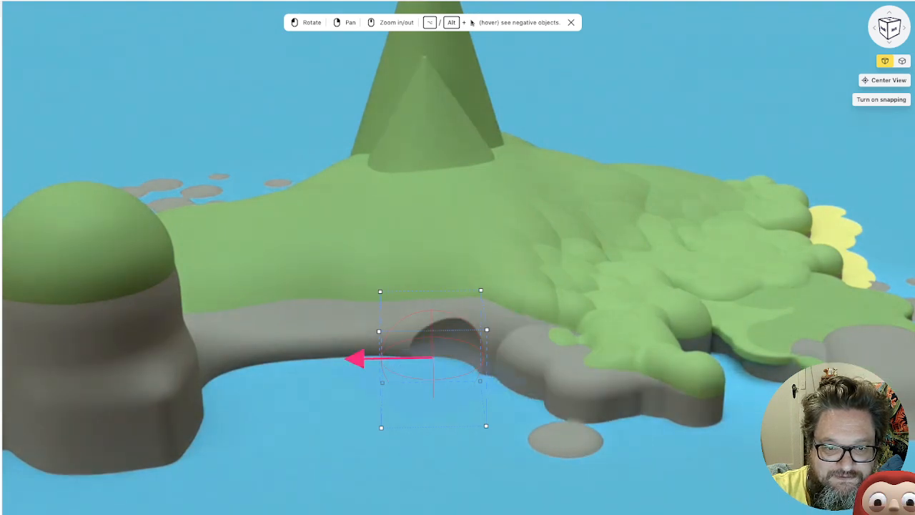
drag(355, 359, 311, 359)
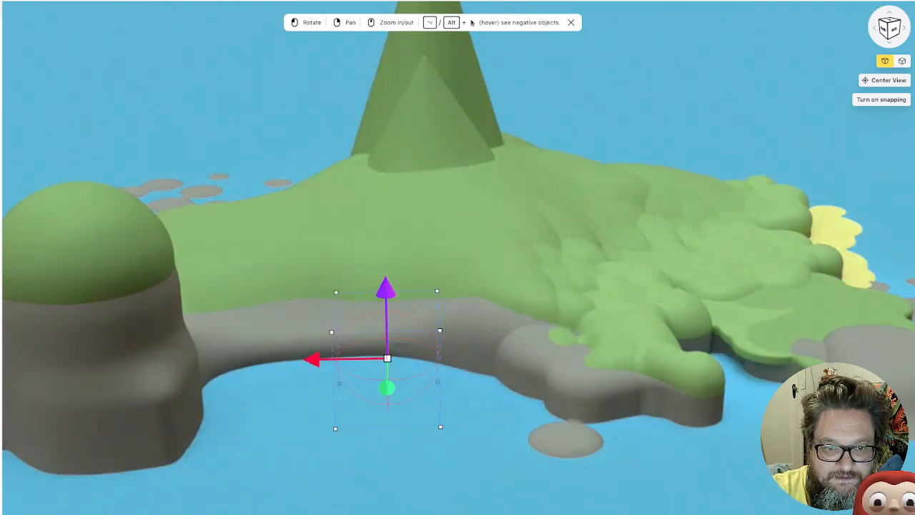
drag(386, 307, 385, 294)
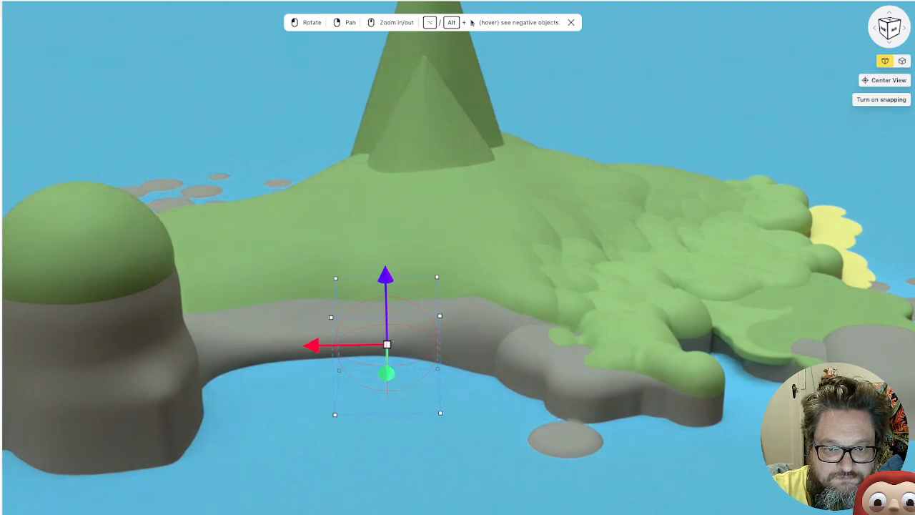
Push the negative object deeper into the cliff and turn it diagonally to reshape the cave opening
drag(401, 411, 526, 442)
drag(599, 427, 578, 409)
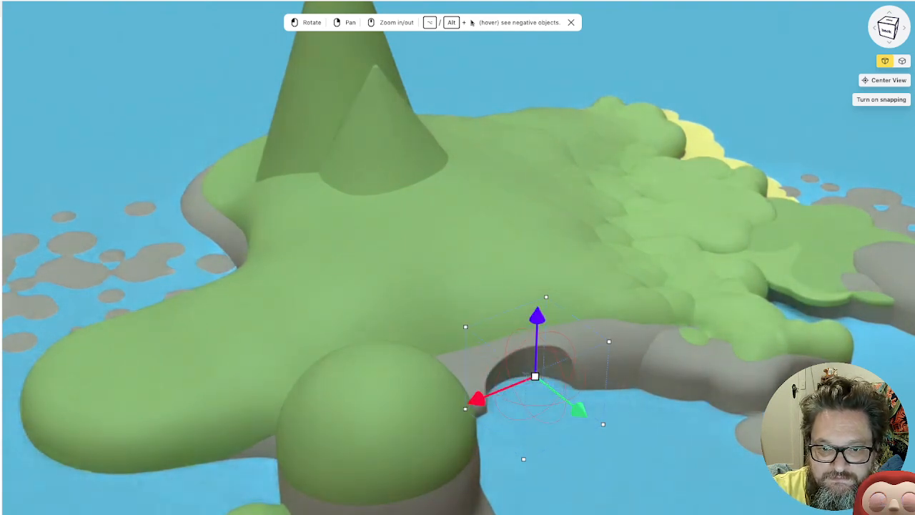
drag(579, 410, 543, 395)
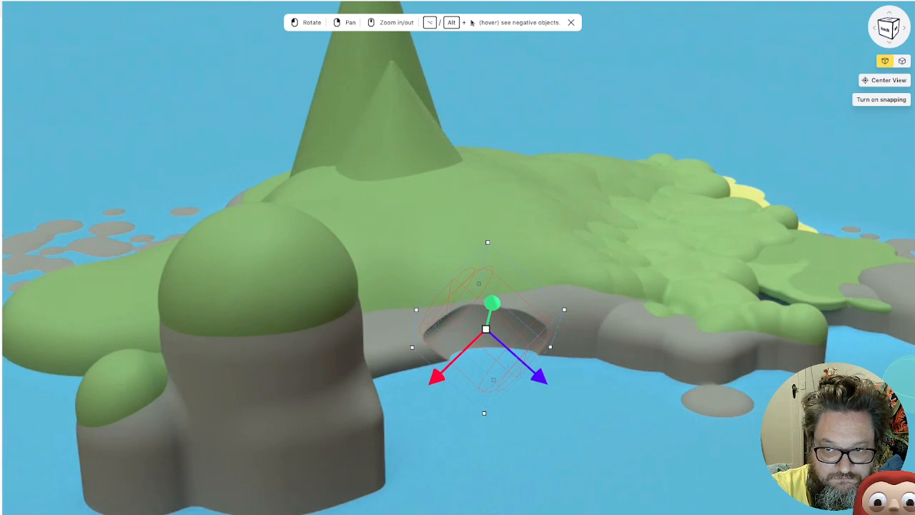
Undo the last rotations of the negative object in the cliff
key(ctrl+z)
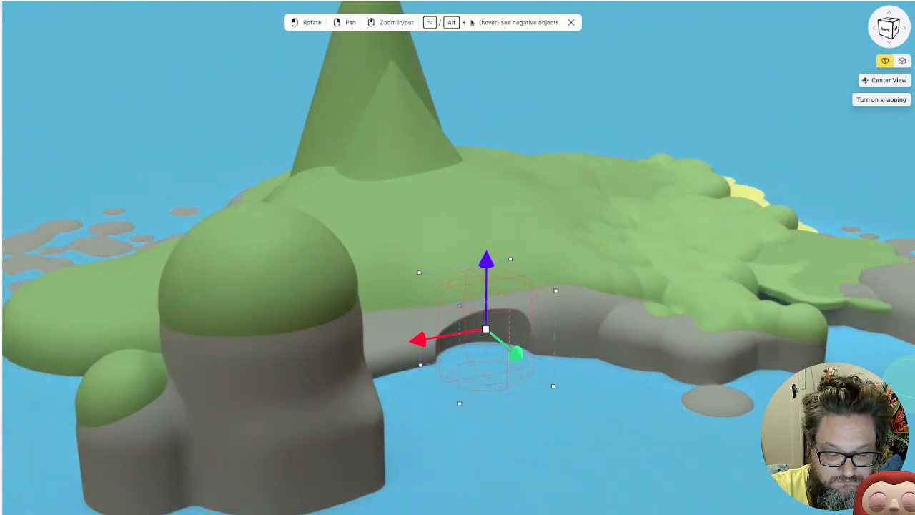
key(ctrl+z)
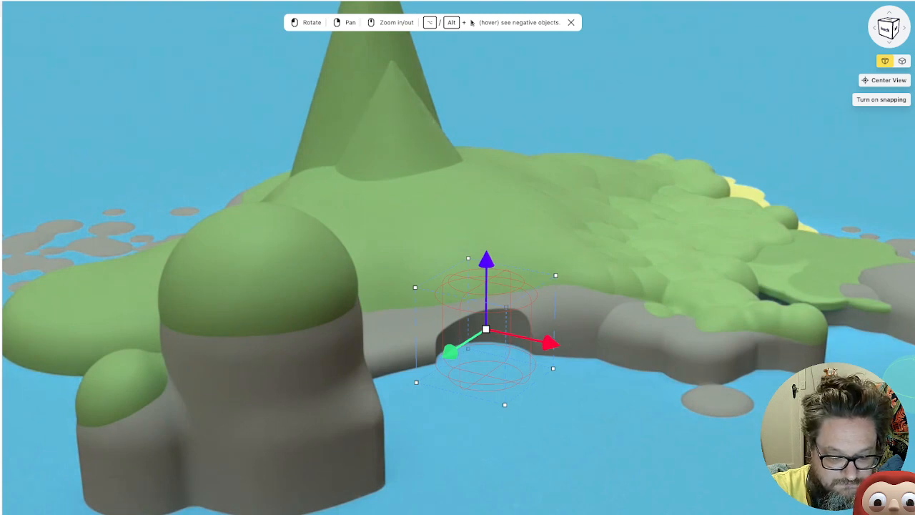
key(ctrl+z)
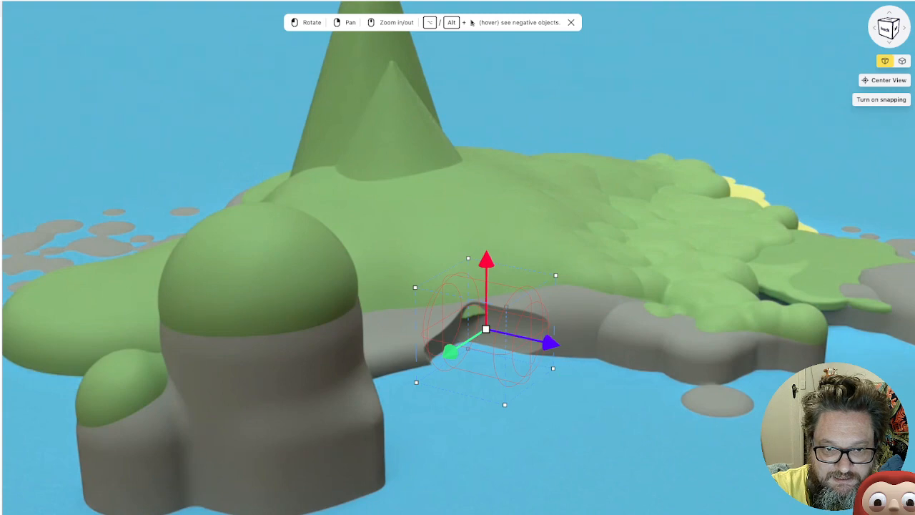
Shrink the negative object and move it into the cliff base to carve a small cave opening at the waterline
drag(586, 393, 538, 404)
drag(392, 272, 393, 309)
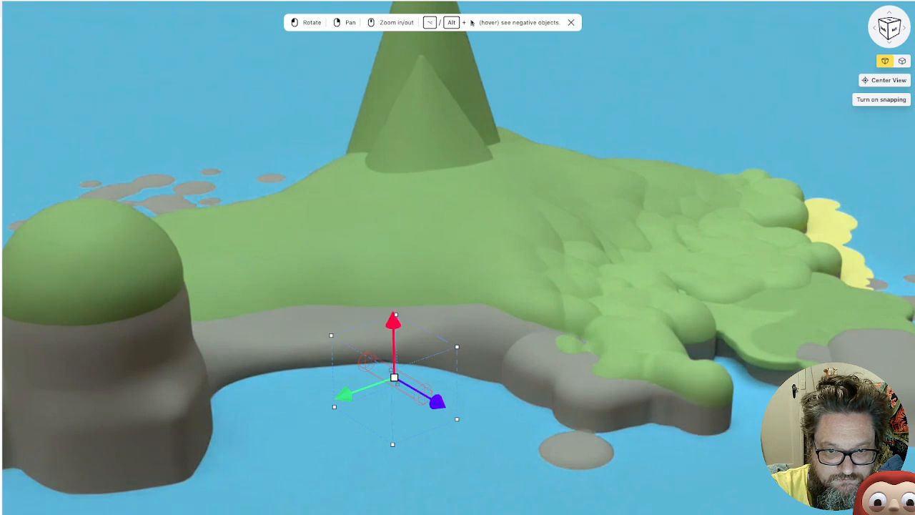
drag(438, 403, 405, 383)
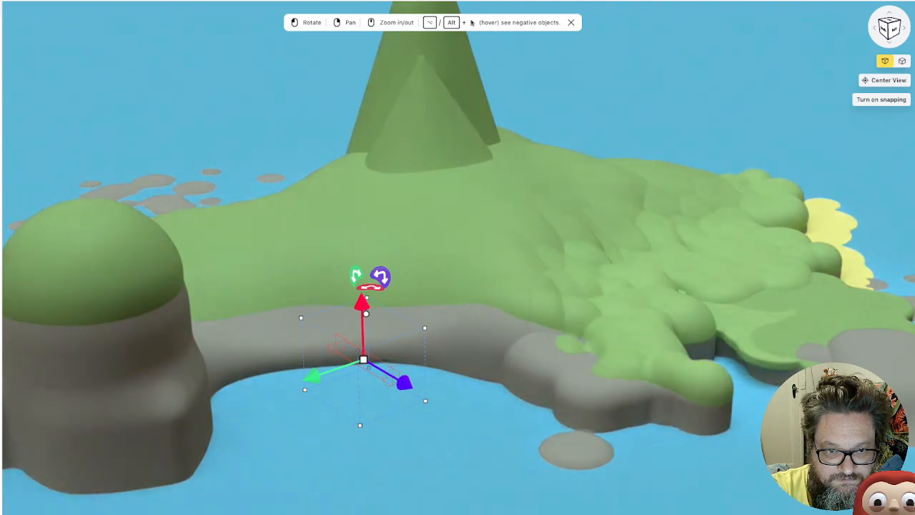
drag(361, 302, 361, 288)
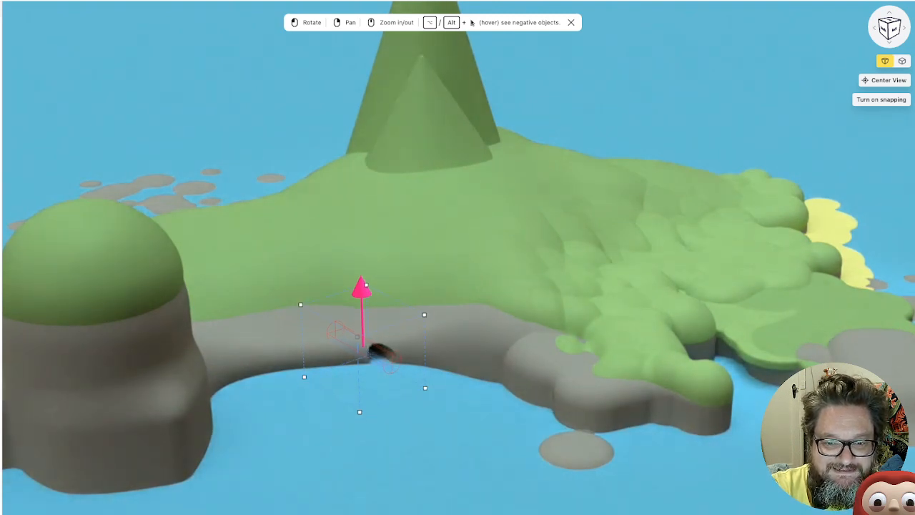
click(665, 419)
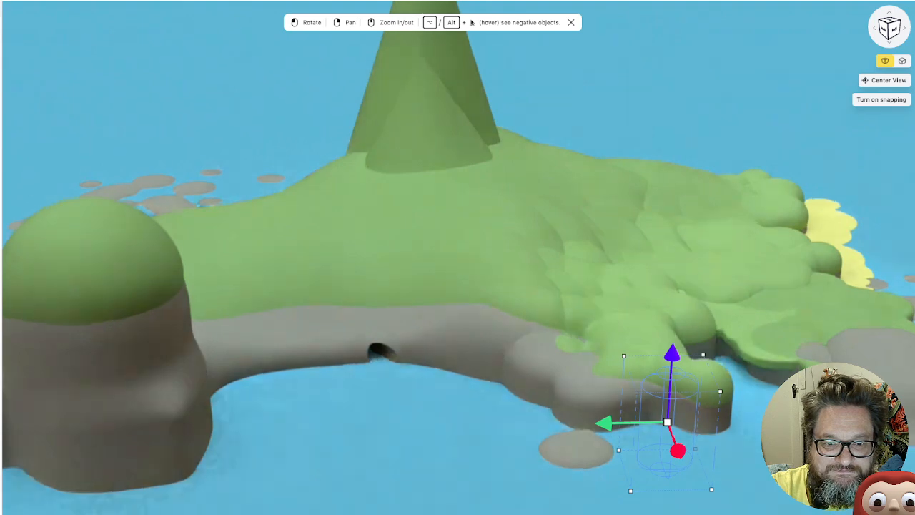
Show the hidden brick hut on the low green ground and examine it up close
click(629, 464)
drag(629, 465, 500, 465)
drag(729, 314, 635, 294)
scroll(633, 293, down, 3)
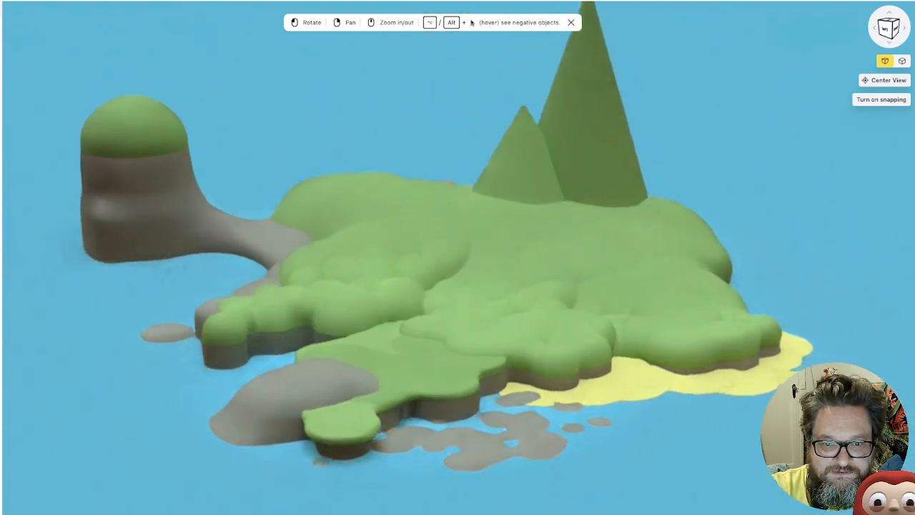
drag(683, 204, 647, 247)
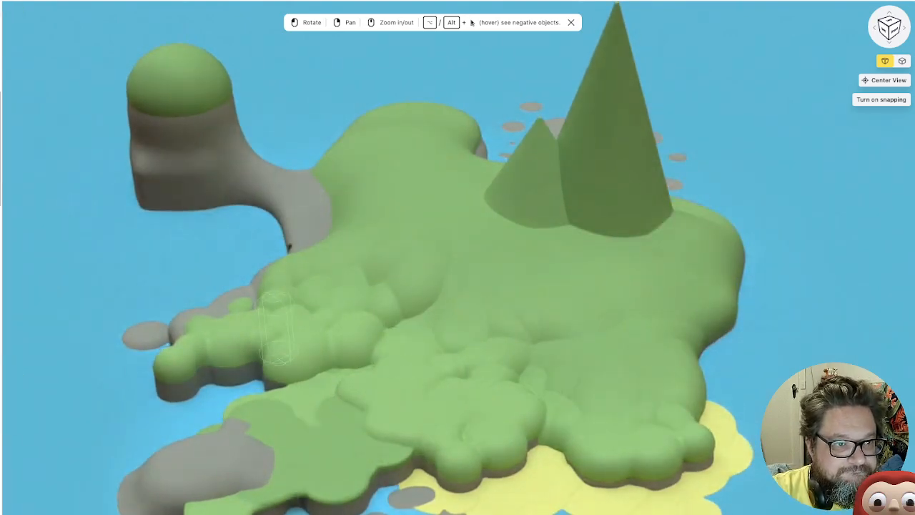
key(alt)
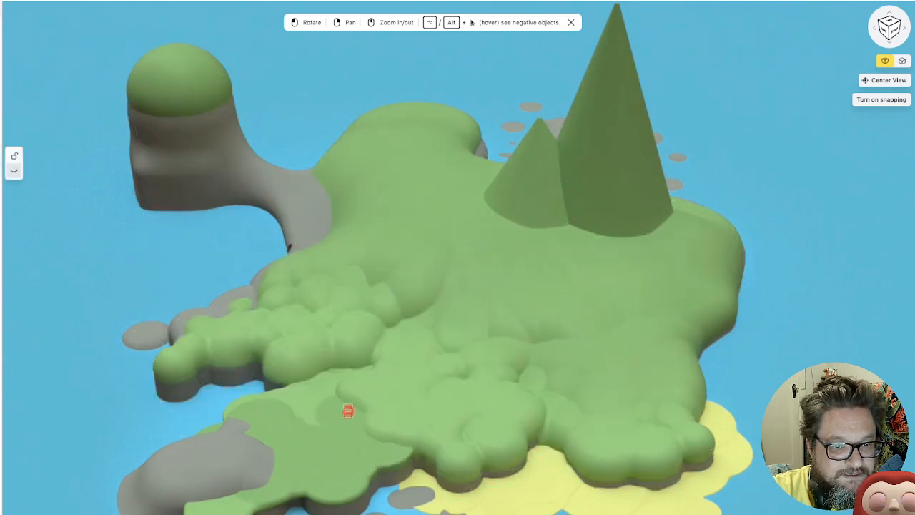
scroll(393, 429, up, 10)
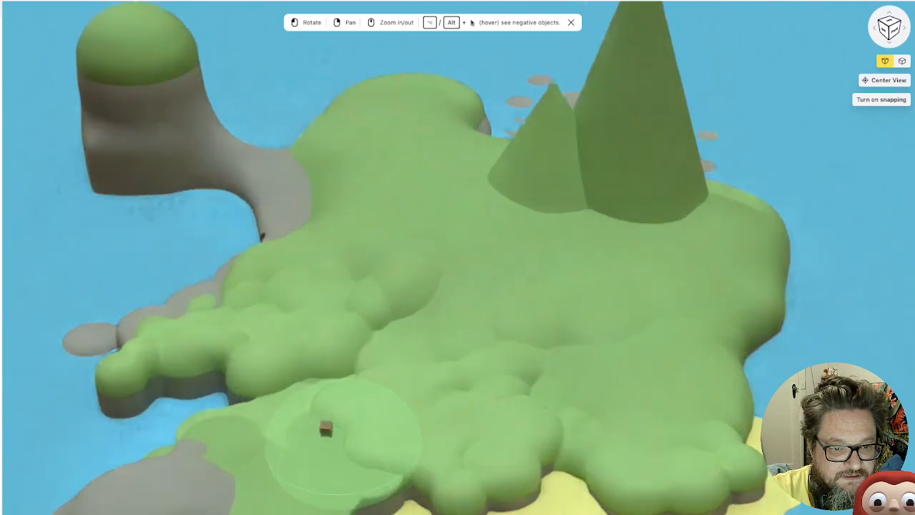
scroll(392, 429, up, 8)
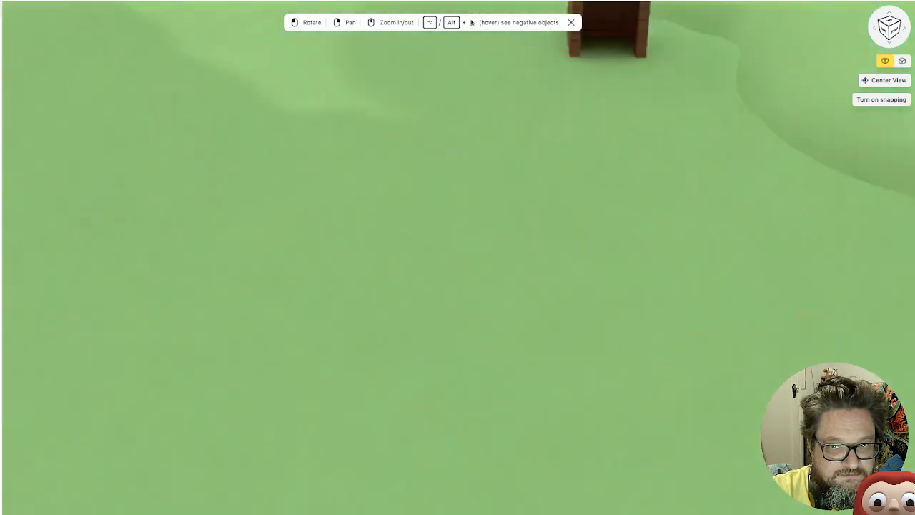
scroll(500, 186, down, 5)
right_drag(622, 93, 533, 132)
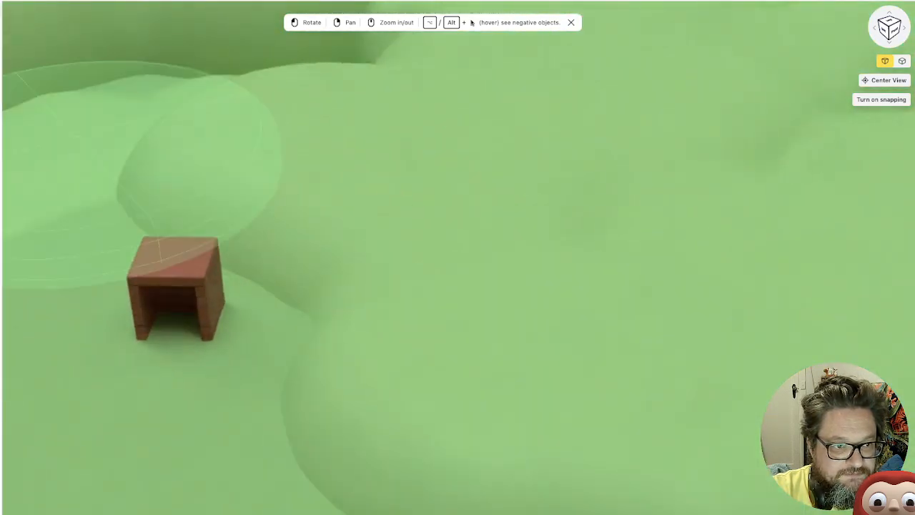
Show the small figure in front of the hut, and hide both the figure and the hut again
click(14, 188)
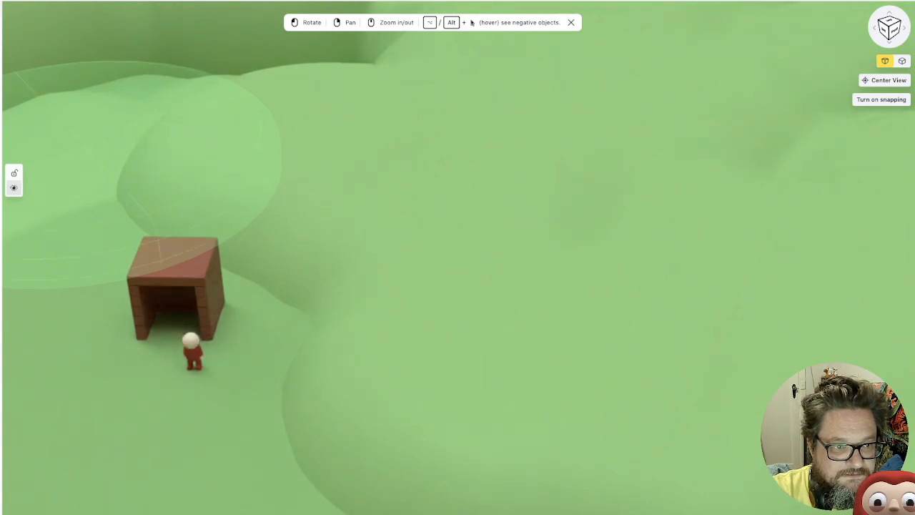
click(14, 188)
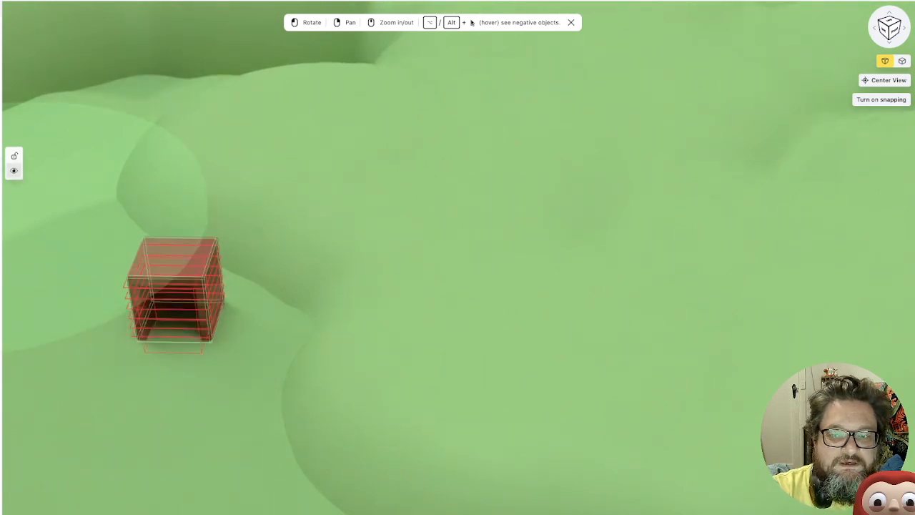
click(14, 171)
scroll(426, 250, down, 10)
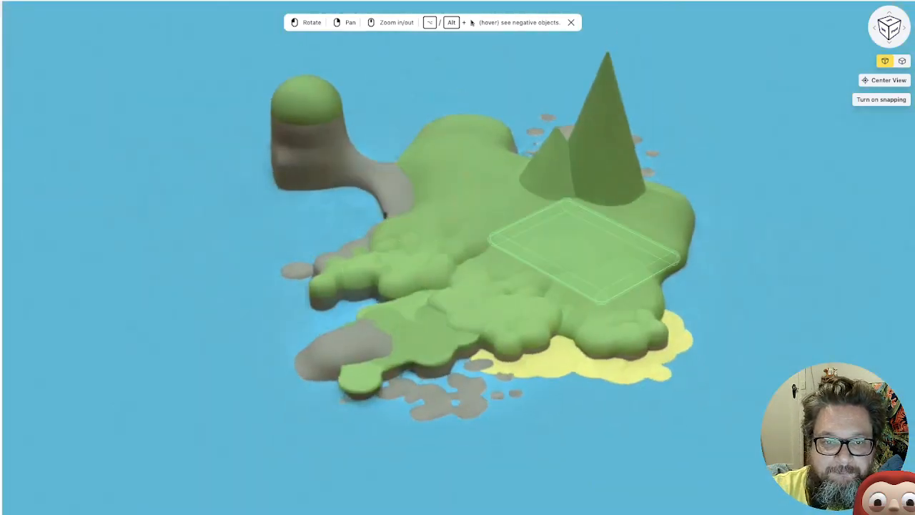
Examine the whole island from several sides, including the cave opening, the peaks and the coastline
mouse_move(572, 250)
mouse_down()
mouse_move(629, 232)
mouse_move(588, 250)
mouse_up()
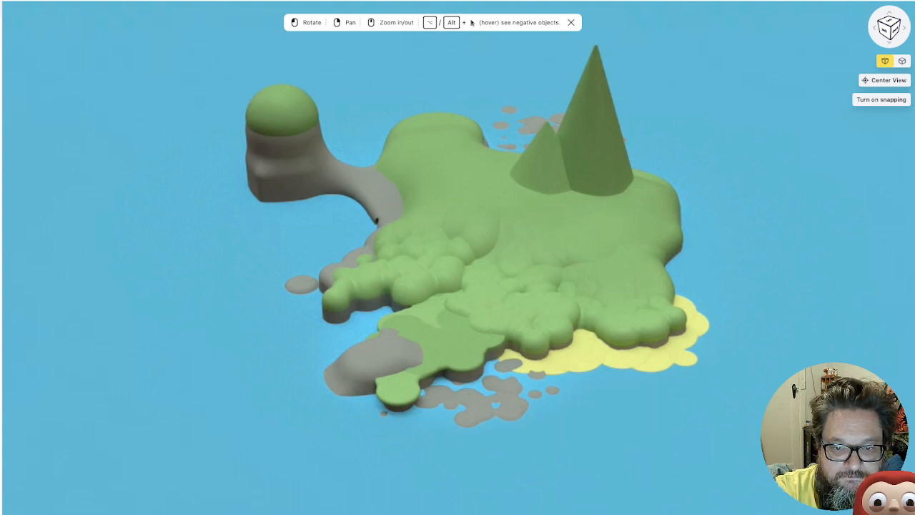
mouse_move(487, 429)
mouse_down()
mouse_move(395, 430)
mouse_move(489, 429)
mouse_up()
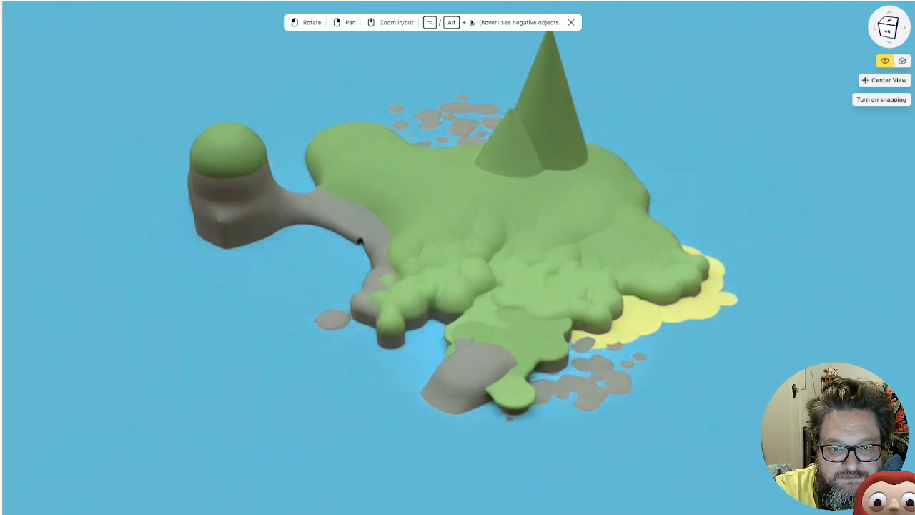
drag(565, 192, 527, 210)
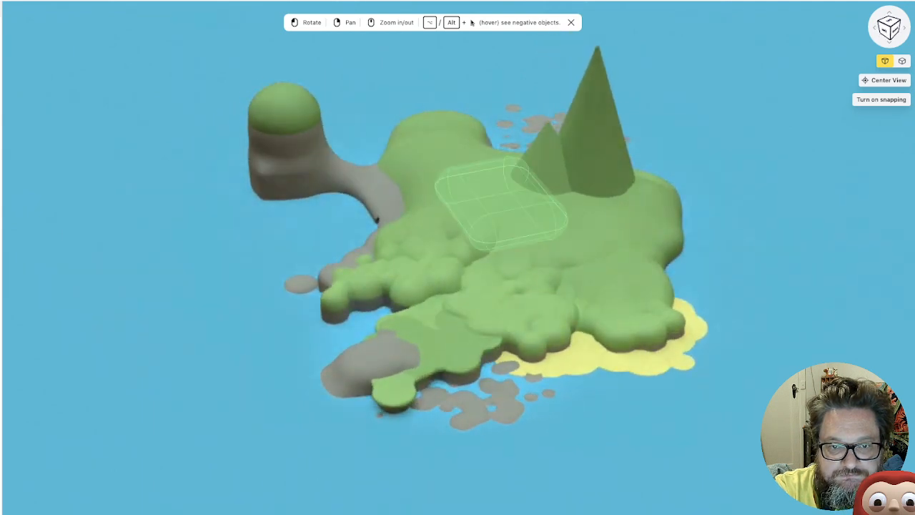
scroll(504, 204, up, 1)
scroll(452, 307, up, 3)
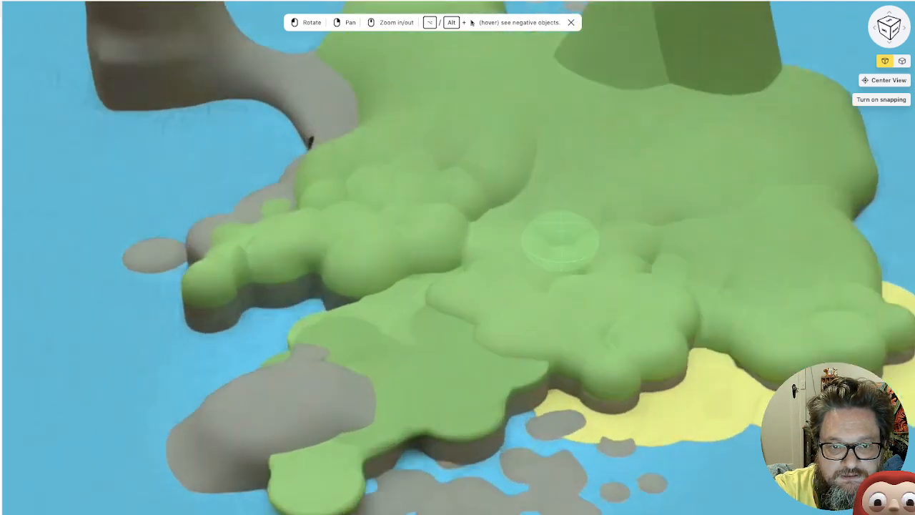
scroll(452, 314, down, 2)
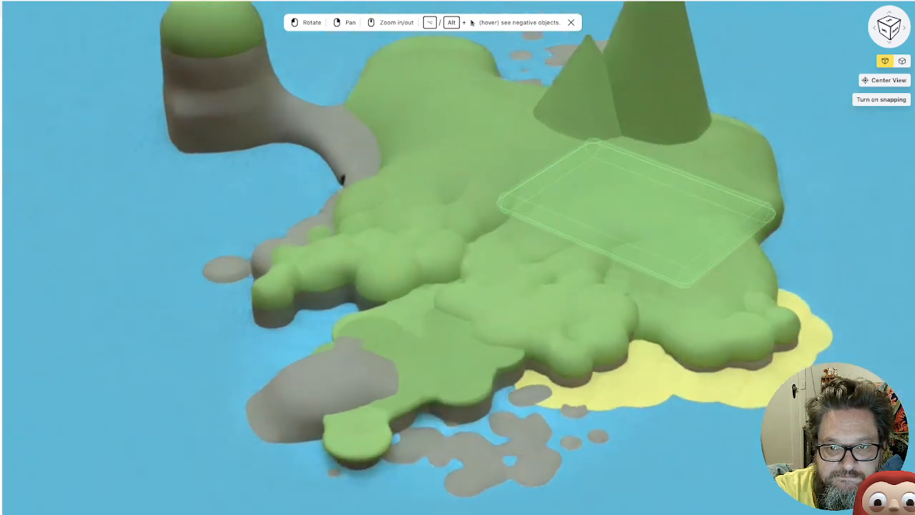
drag(572, 272, 661, 250)
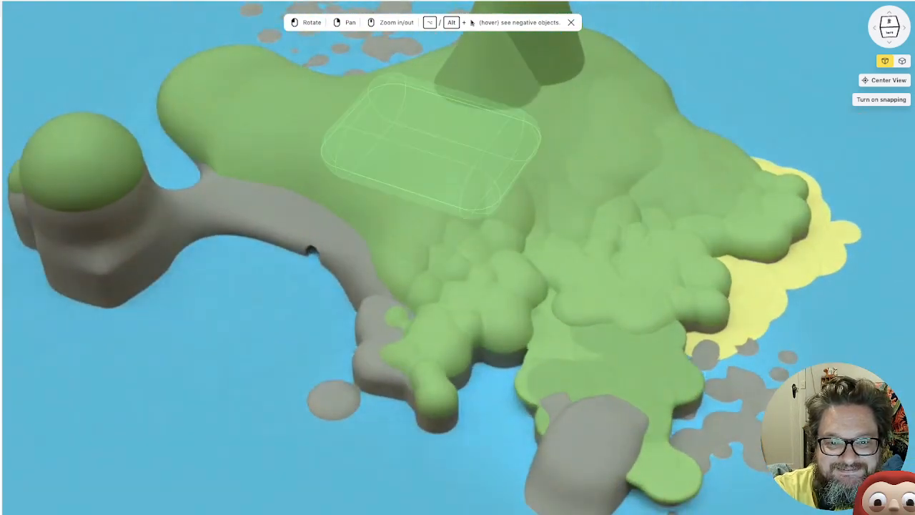
scroll(415, 111, down, 4)
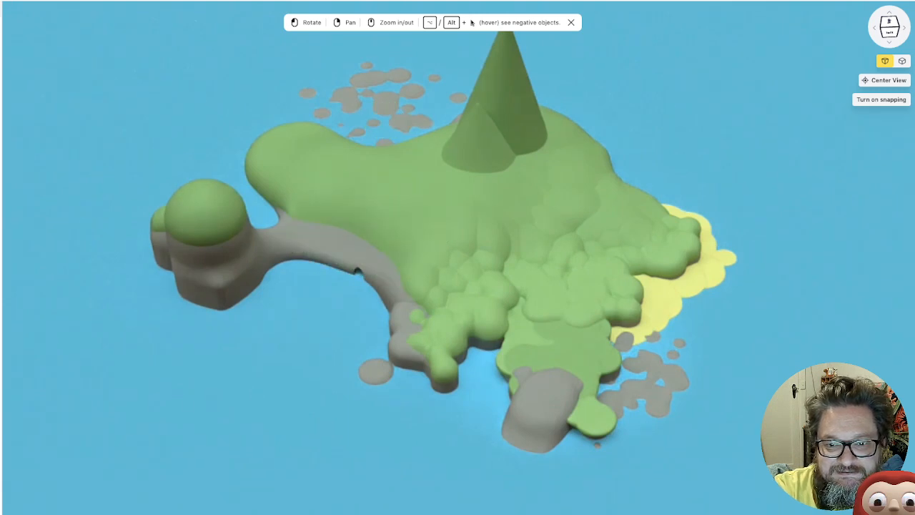
drag(472, 272, 421, 291)
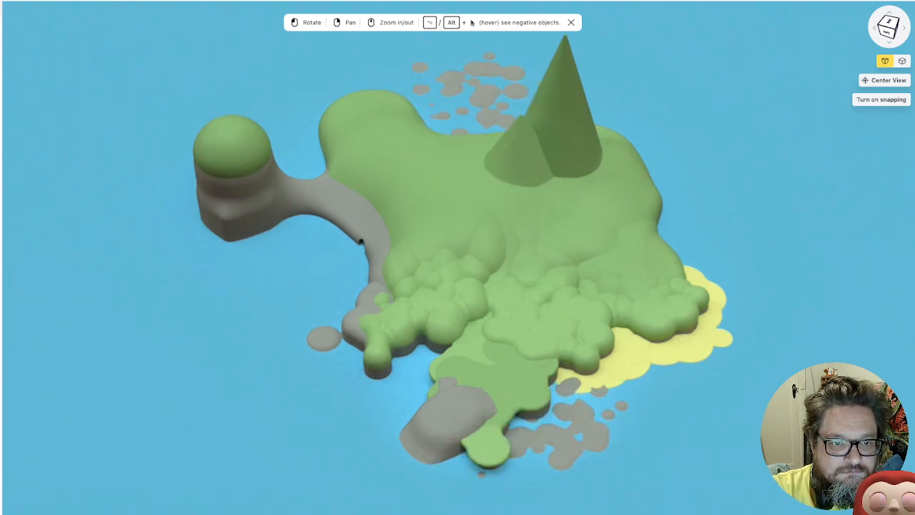
right_drag(457, 257, 377, 270)
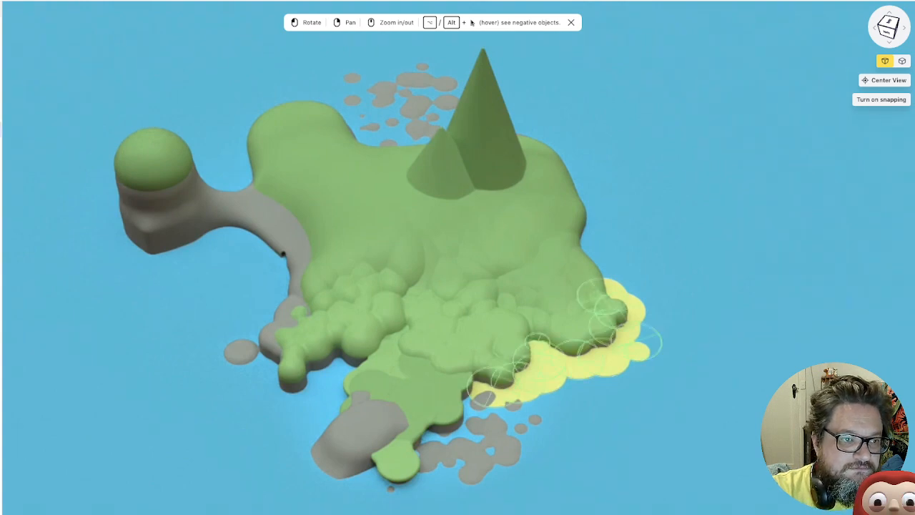
Duplicate the tall rounded block inside the rock pillar
click(404, 386)
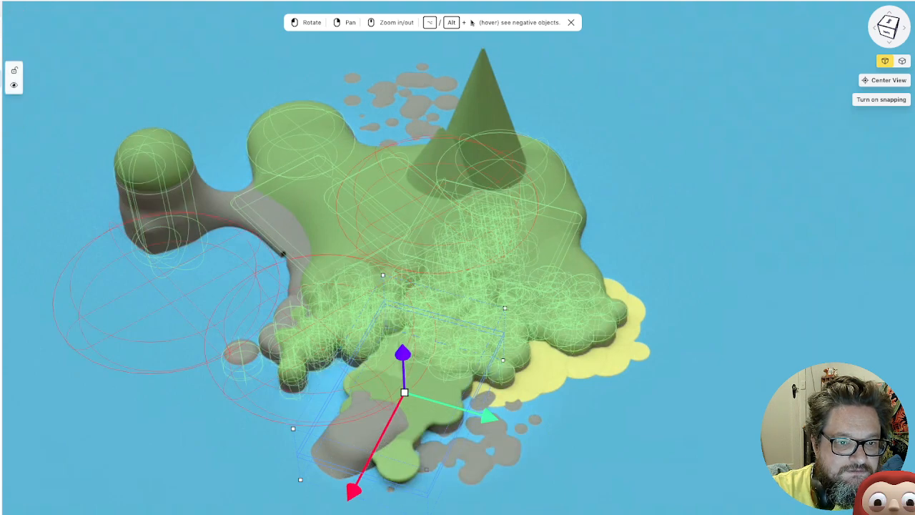
click(284, 254)
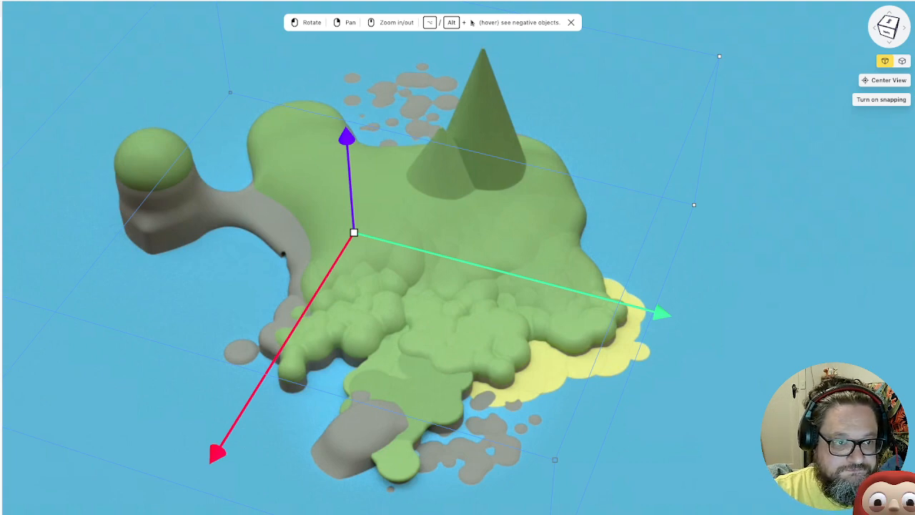
scroll(1, 315, down, 4)
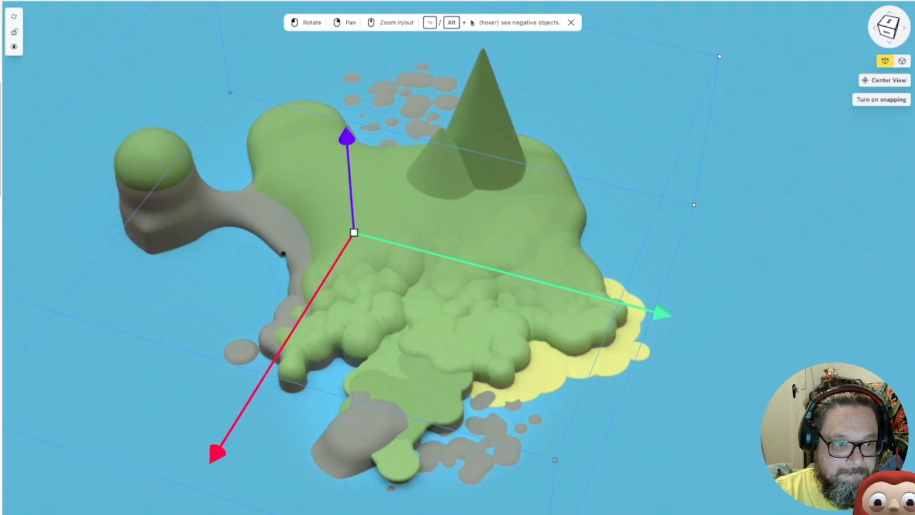
scroll(2, 317, down, 5)
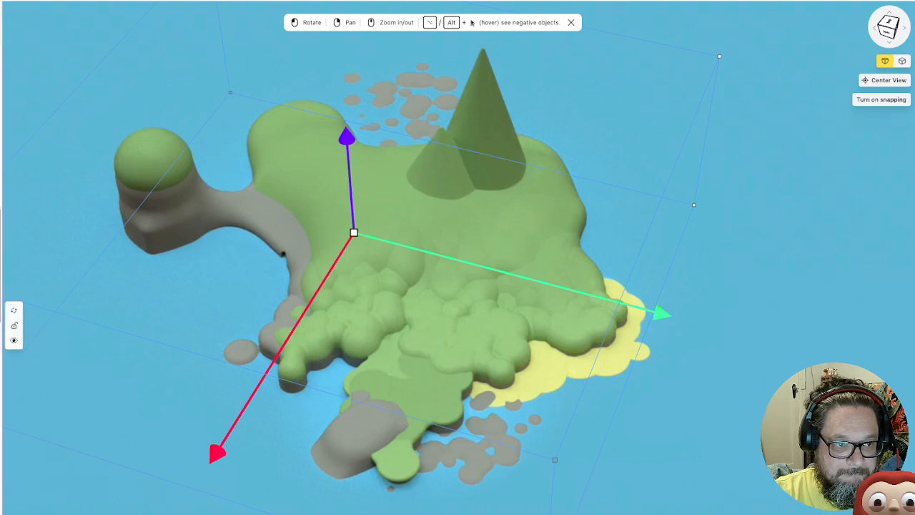
scroll(1, 320, down, 5)
scroll(2, 321, down, 5)
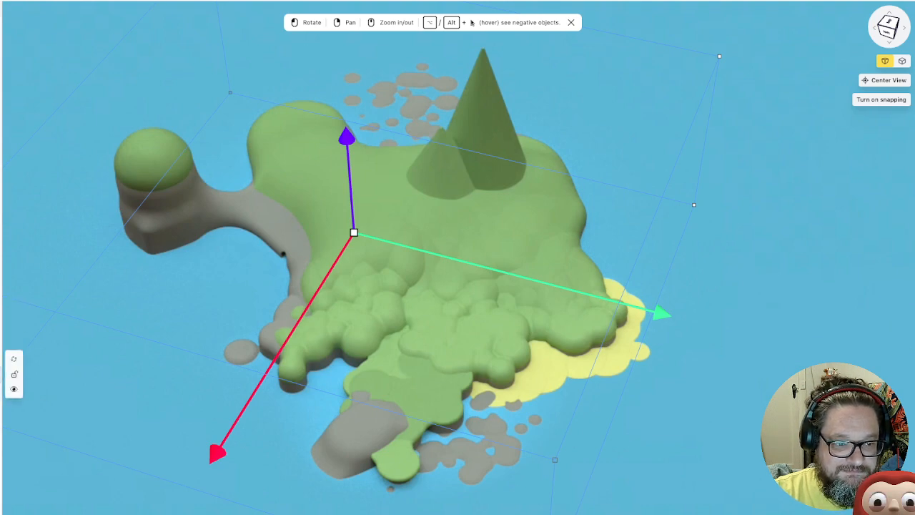
click(2, 374)
right_click(1, 374)
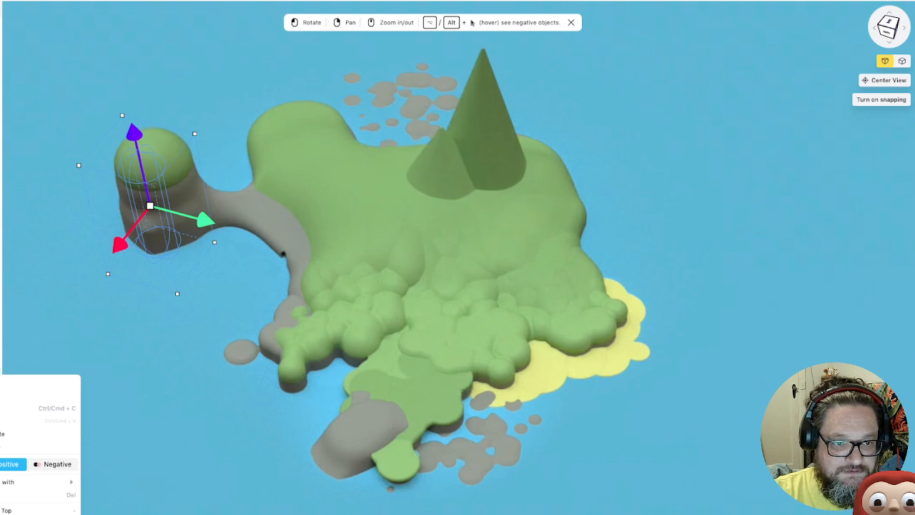
click(3, 433)
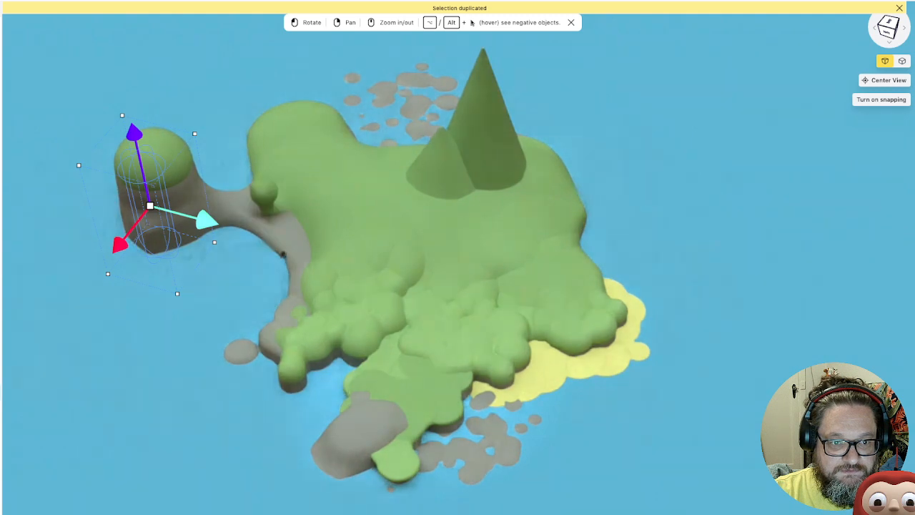
Move the copied block from the rock pillar into the grassland and make it negative so it cuts a round pit
drag(206, 219, 390, 268)
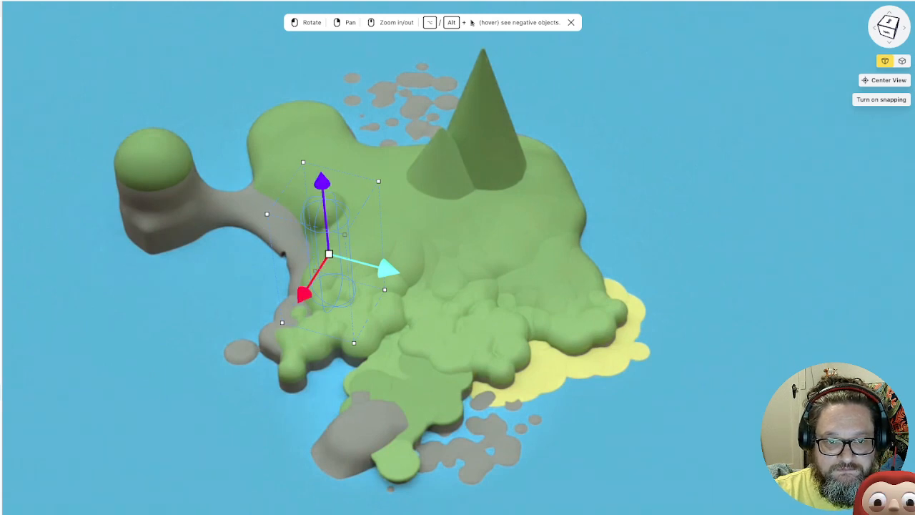
key(n)
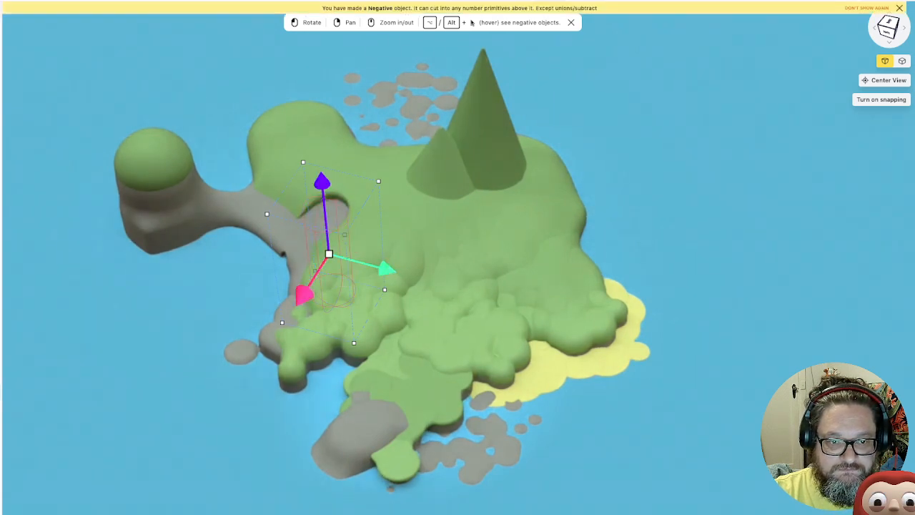
drag(304, 294, 327, 259)
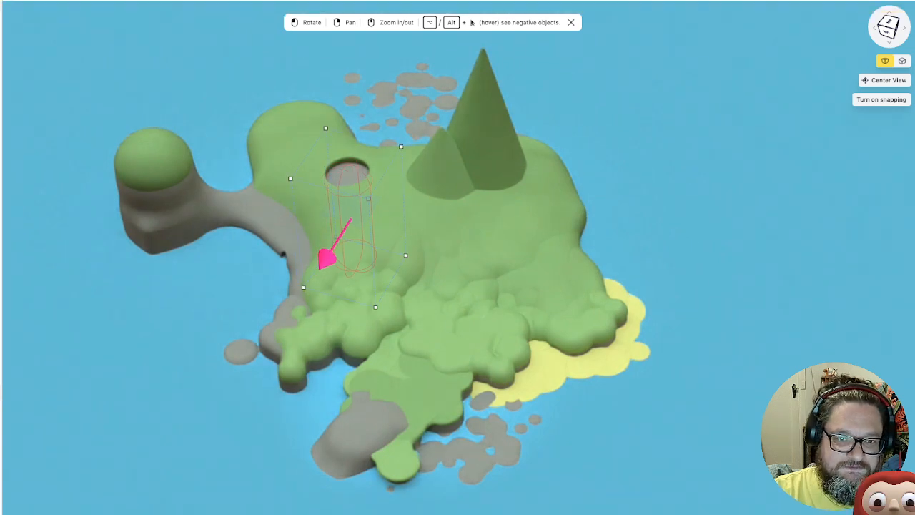
Shift the round pit away from the forest edge into the centre of the rounded grassy headland nearest the rock pillar
drag(344, 300, 375, 363)
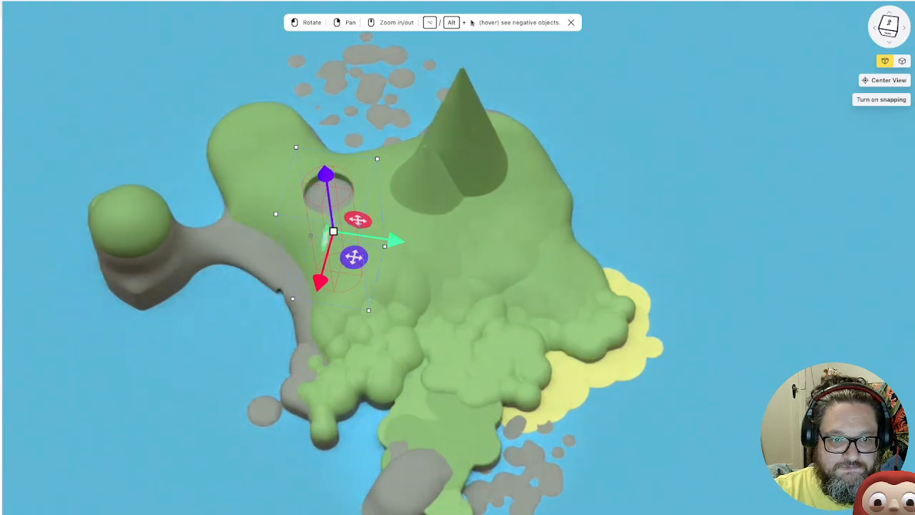
drag(320, 282, 323, 271)
drag(398, 227, 362, 223)
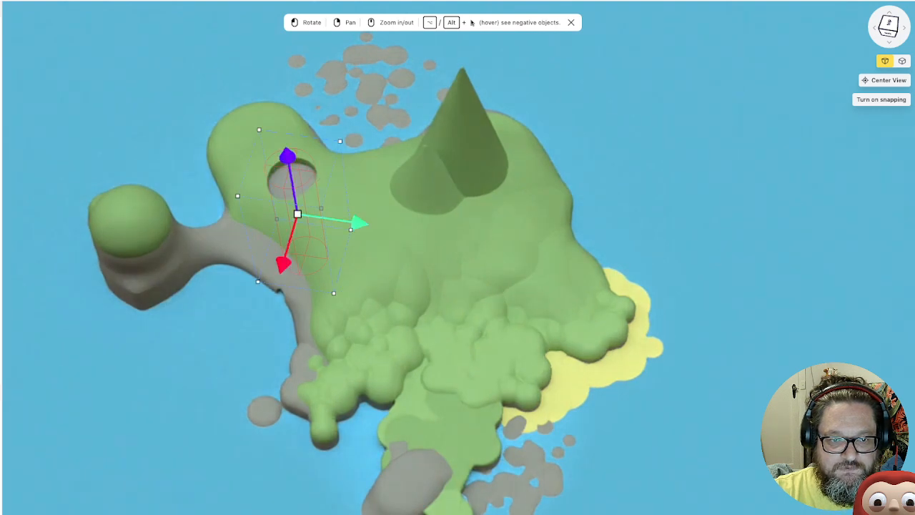
drag(283, 264, 286, 252)
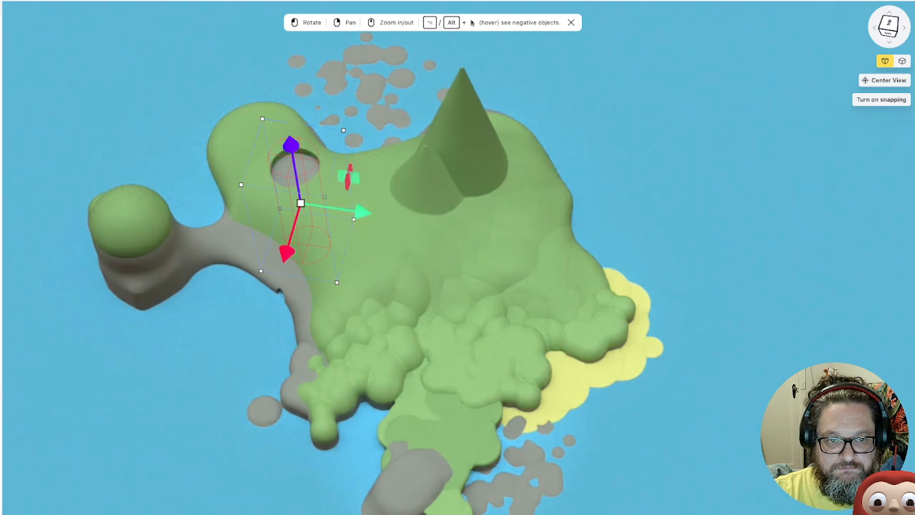
drag(363, 212, 350, 209)
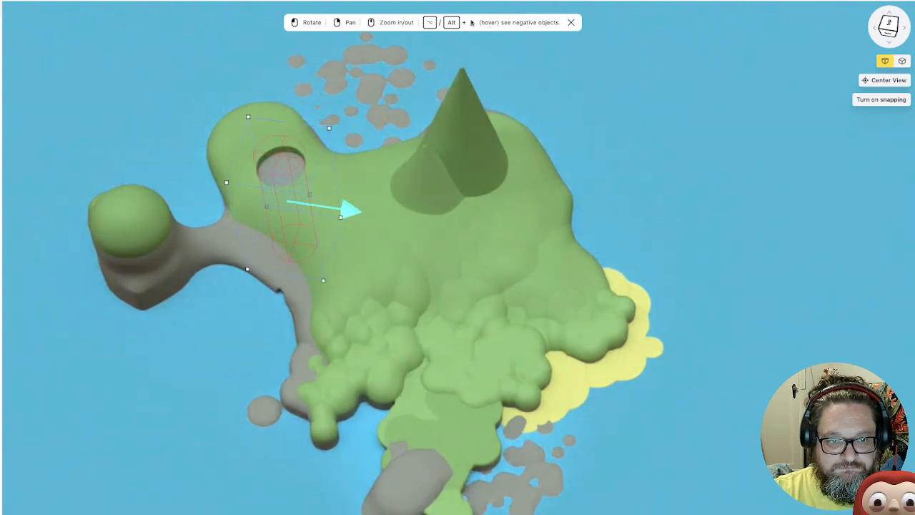
click(243, 321)
drag(243, 321, 217, 320)
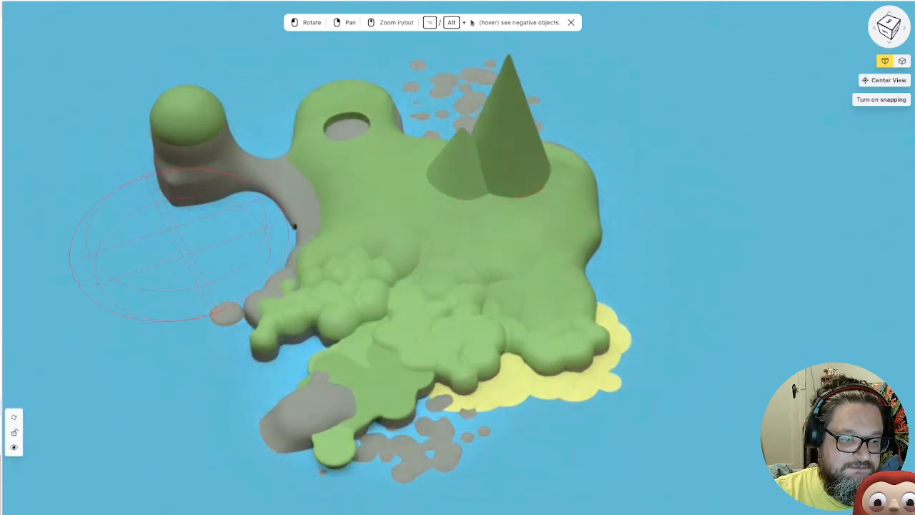
Duplicate the pair of green peaks and move the copy onto the grassland in front of the originals
click(504, 171)
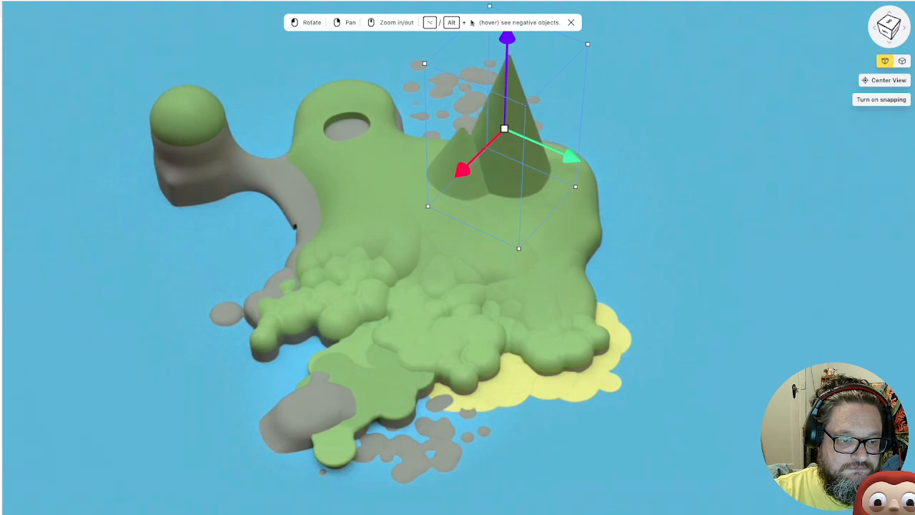
shift+click(460, 171)
right_click(2, 371)
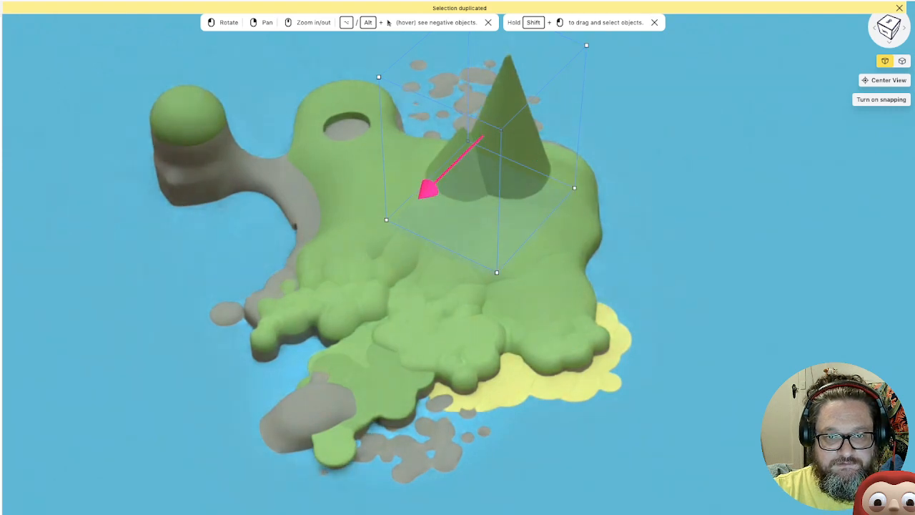
drag(427, 188, 409, 206)
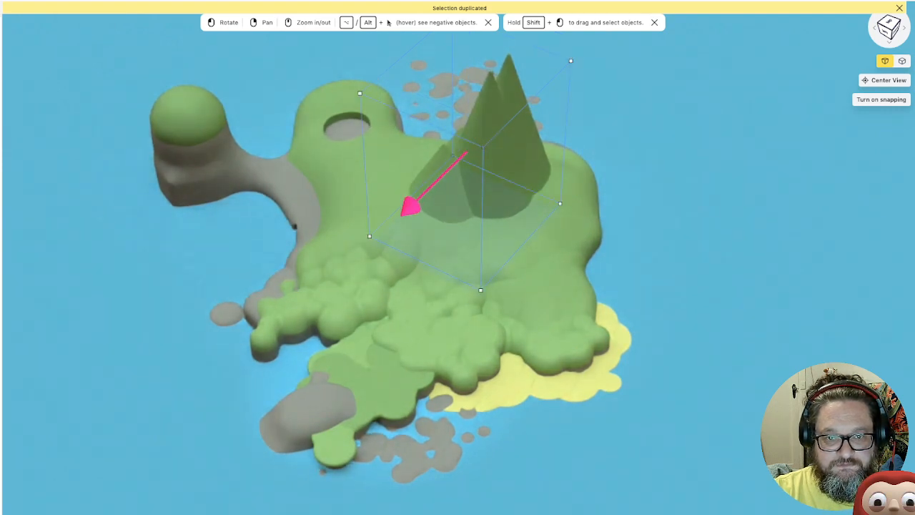
drag(545, 187, 577, 198)
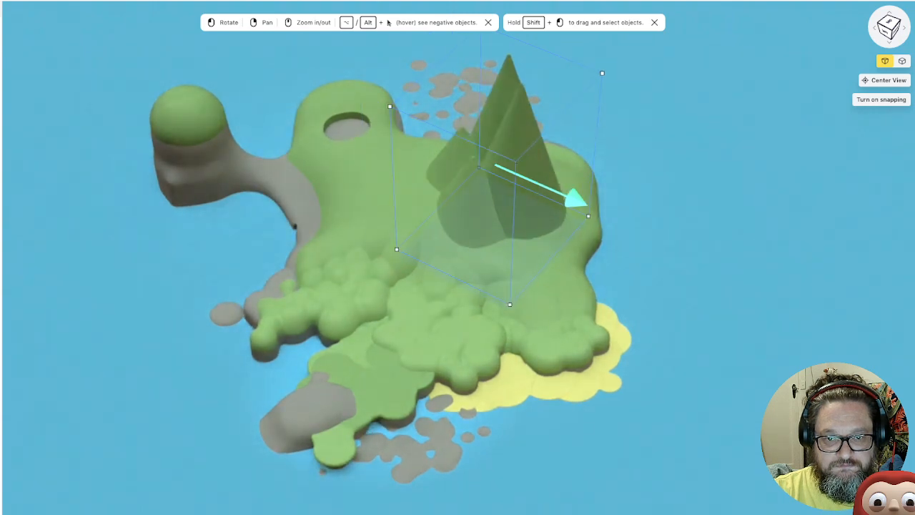
Rotate the copied peaks about the vertical axis and scale them down to a little over half their size
drag(640, 204, 628, 279)
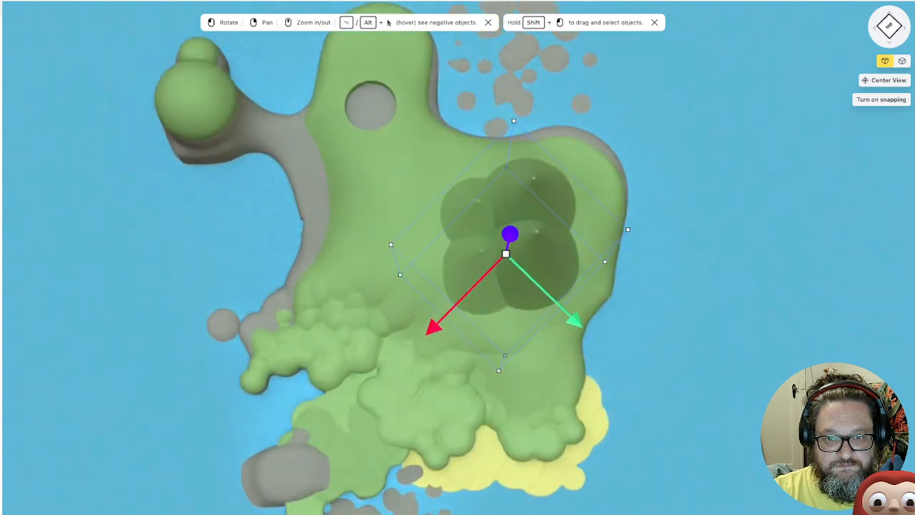
drag(627, 229, 518, 351)
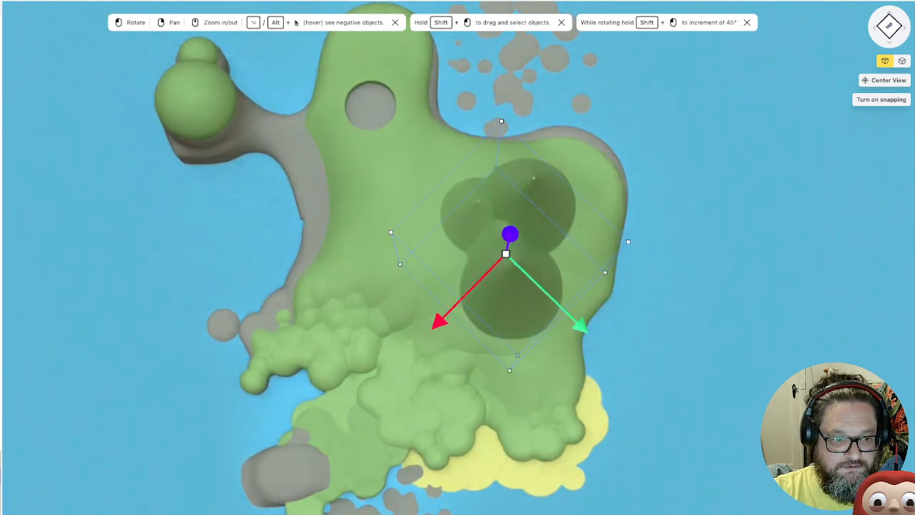
click(1, 490)
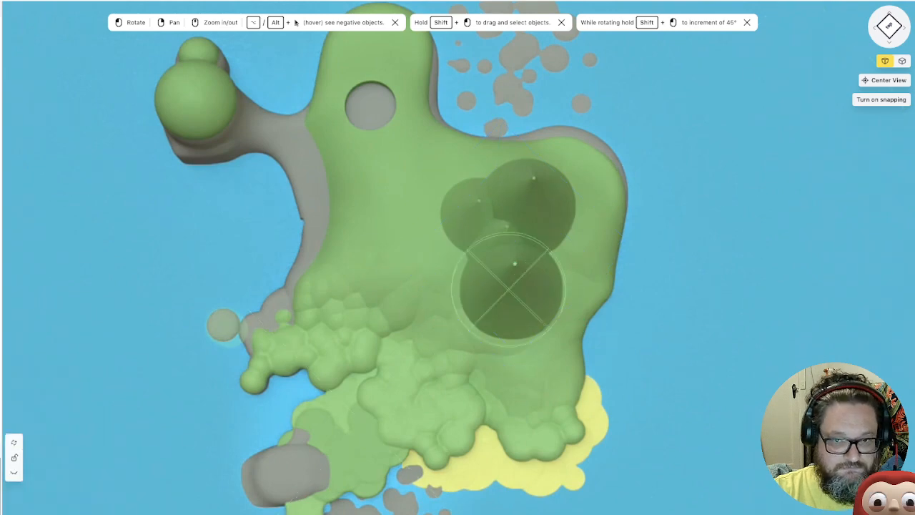
click(512, 277)
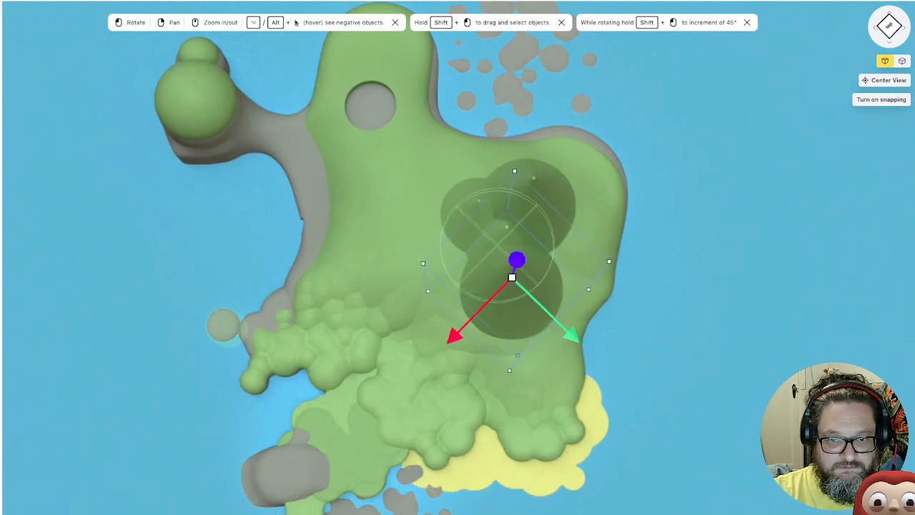
drag(507, 291, 506, 275)
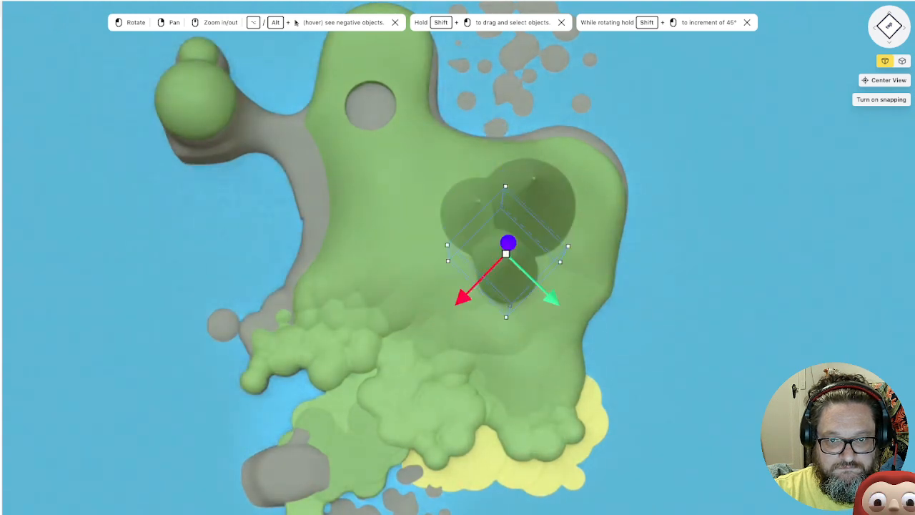
drag(572, 336, 600, 264)
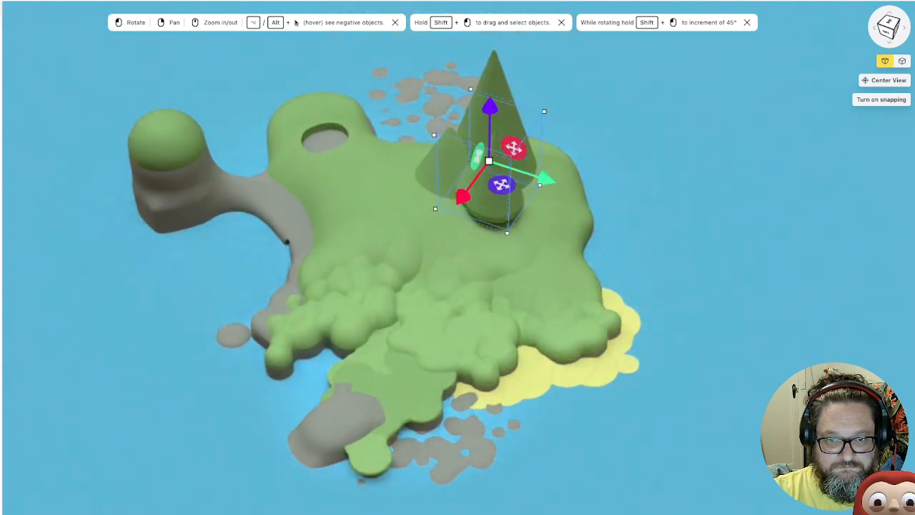
Lower the small copied peaks until they sit in the grassland, and shift them slightly toward the beach side
drag(372, 321, 529, 275)
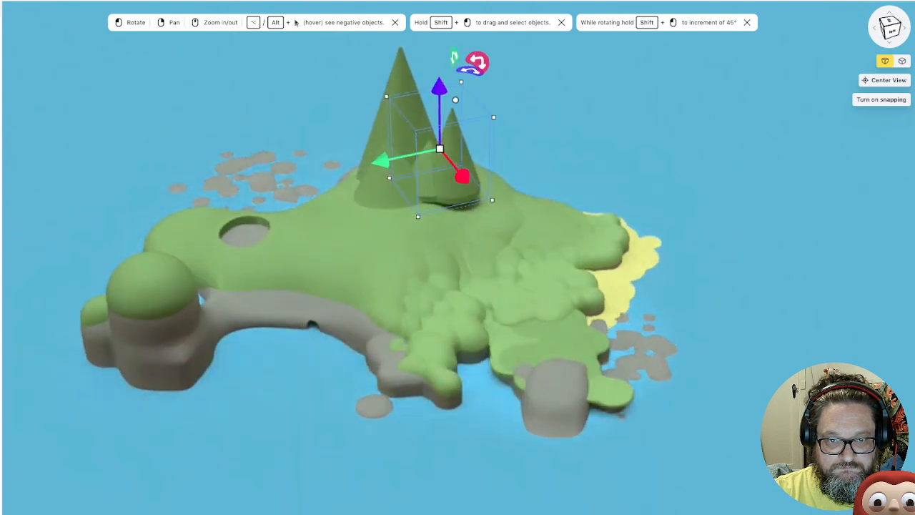
drag(439, 88, 439, 112)
drag(500, 272, 336, 347)
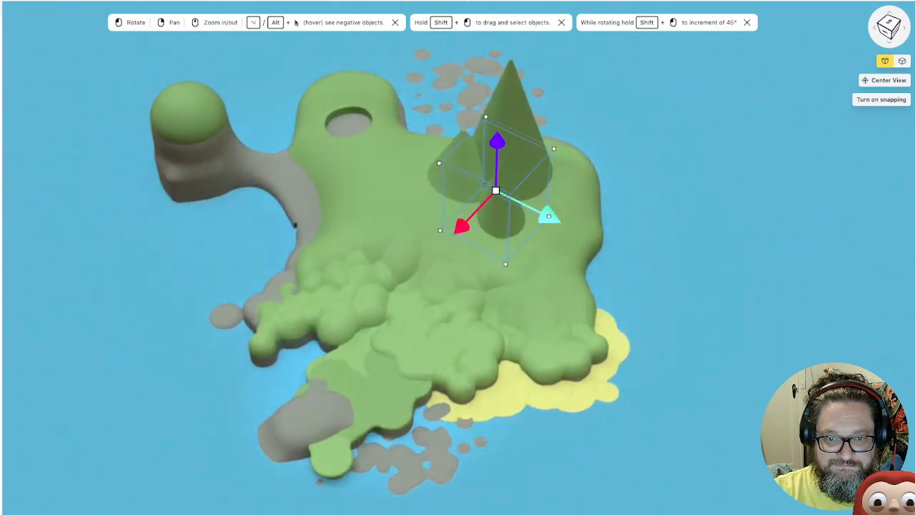
drag(549, 215, 563, 223)
Rotate the small copied peaks about the vertical axis so they stand side by side in front of the tall peak
drag(476, 235, 540, 256)
mouse_move(547, 140)
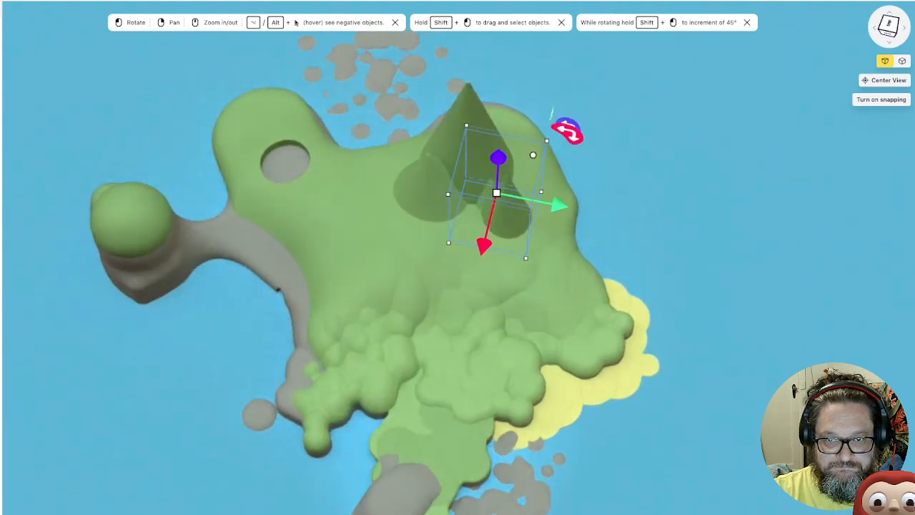
drag(567, 131, 531, 119)
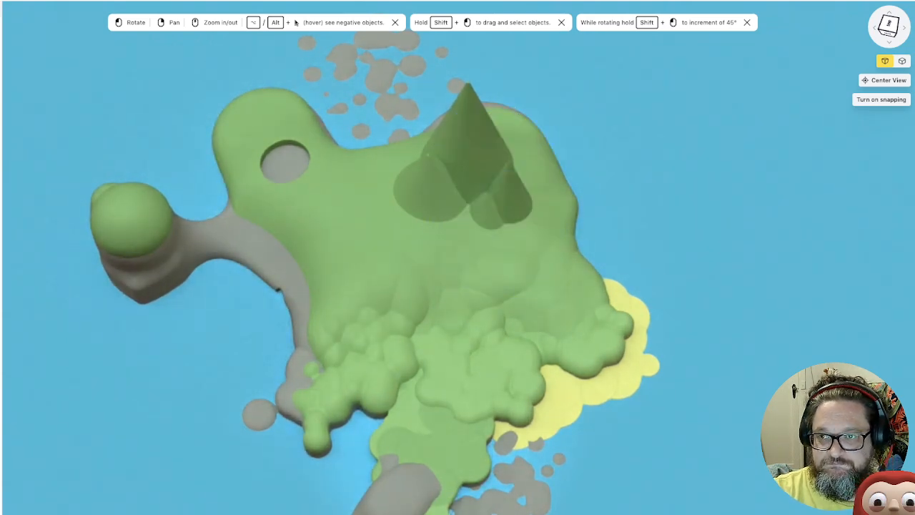
Examine the island with its new peaks and round pit from several angles and distances
drag(630, 179, 575, 149)
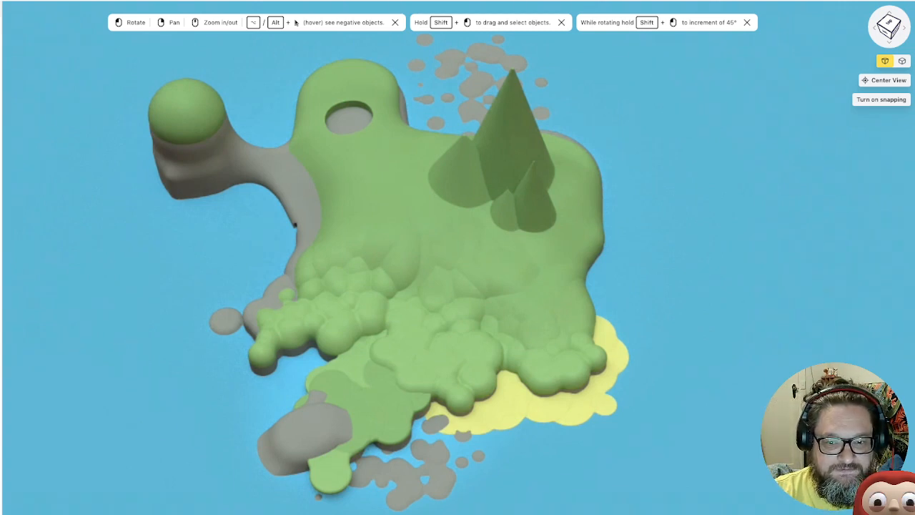
mouse_move(502, 246)
mouse_down()
mouse_move(483, 220)
mouse_move(522, 238)
mouse_move(463, 241)
mouse_move(545, 238)
mouse_move(509, 241)
mouse_move(484, 226)
mouse_move(497, 235)
mouse_up()
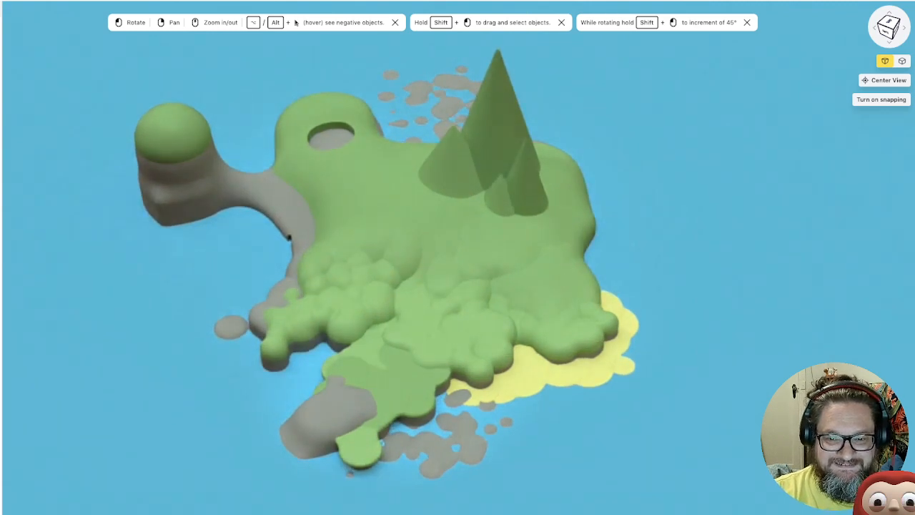
drag(440, 218, 456, 217)
scroll(455, 217, up, 1)
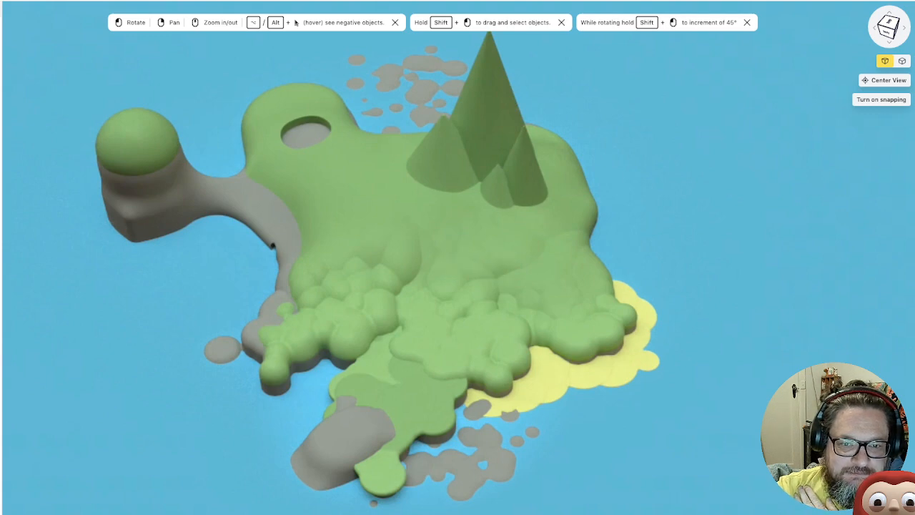
scroll(458, 258, up, 2)
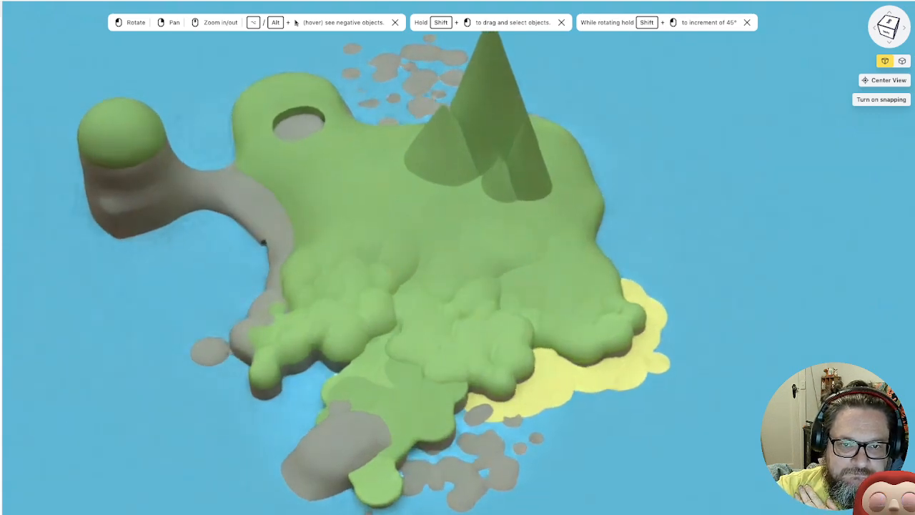
right_drag(458, 257, 500, 286)
drag(499, 286, 487, 276)
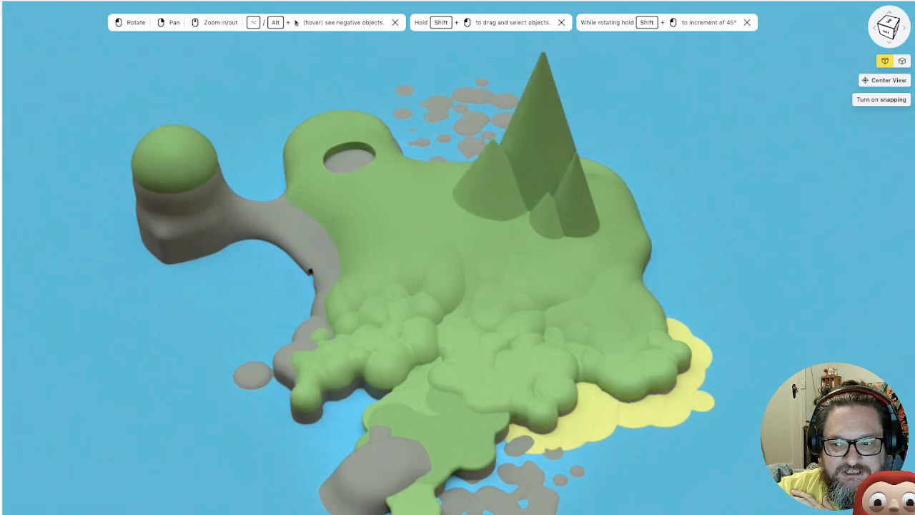
drag(309, 272, 312, 263)
scroll(458, 286, down, 1)
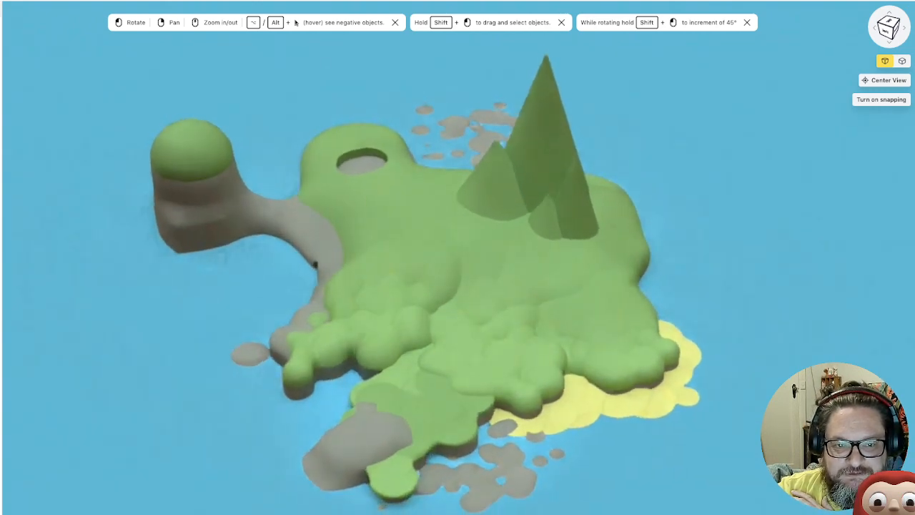
scroll(457, 286, down, 2)
drag(458, 286, 476, 302)
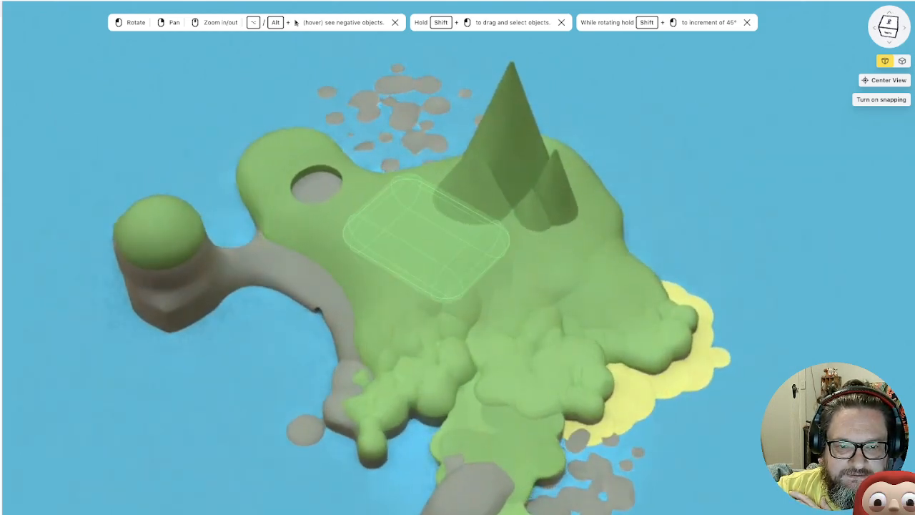
scroll(461, 272, up, 3)
drag(458, 286, 421, 262)
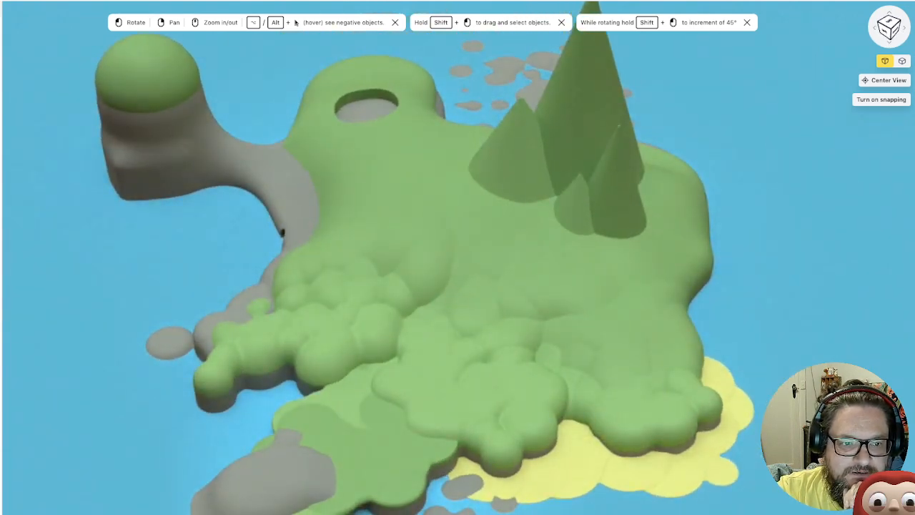
Duplicate the negative block that cuts the round pit and move the copy to the middle of the grassland near the peaks
drag(458, 286, 478, 300)
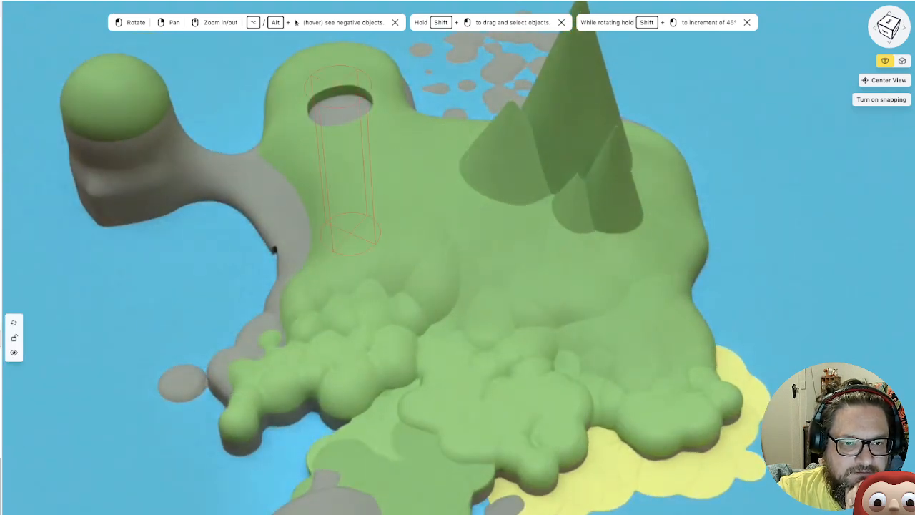
click(1, 338)
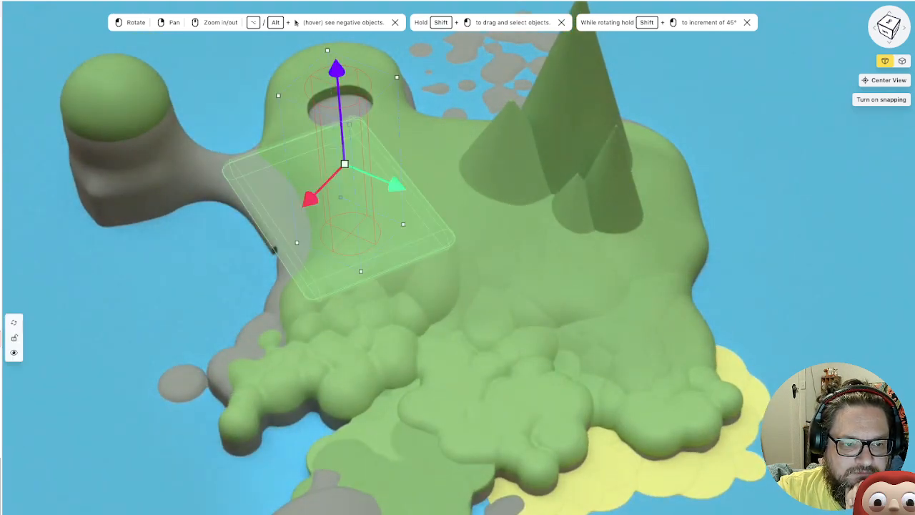
right_click(2, 337)
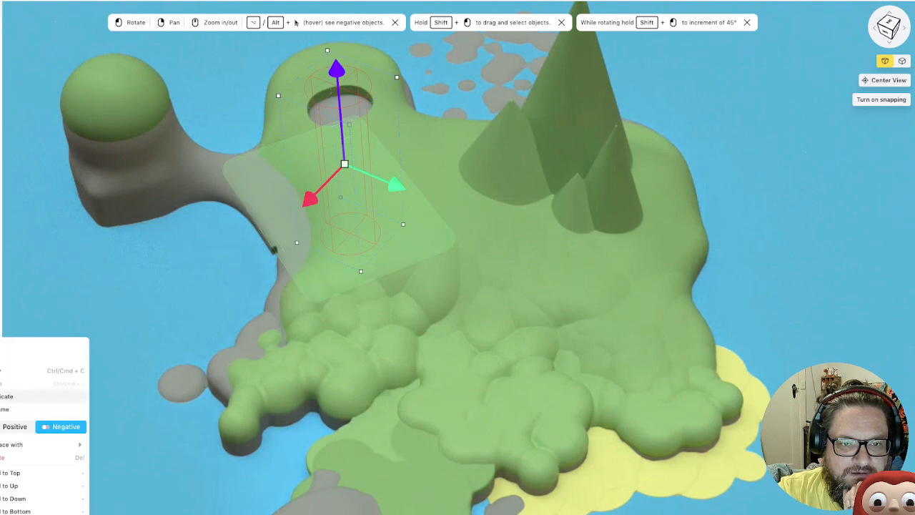
click(1, 397)
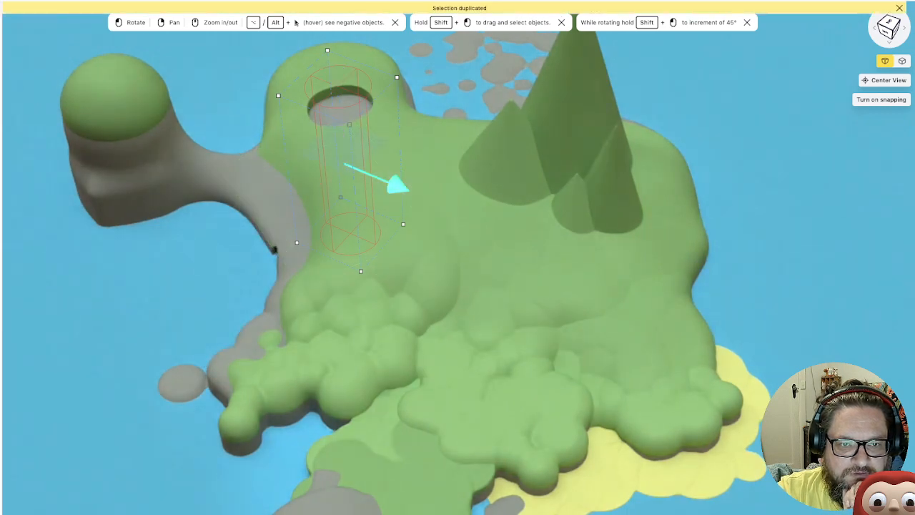
drag(421, 195, 551, 249)
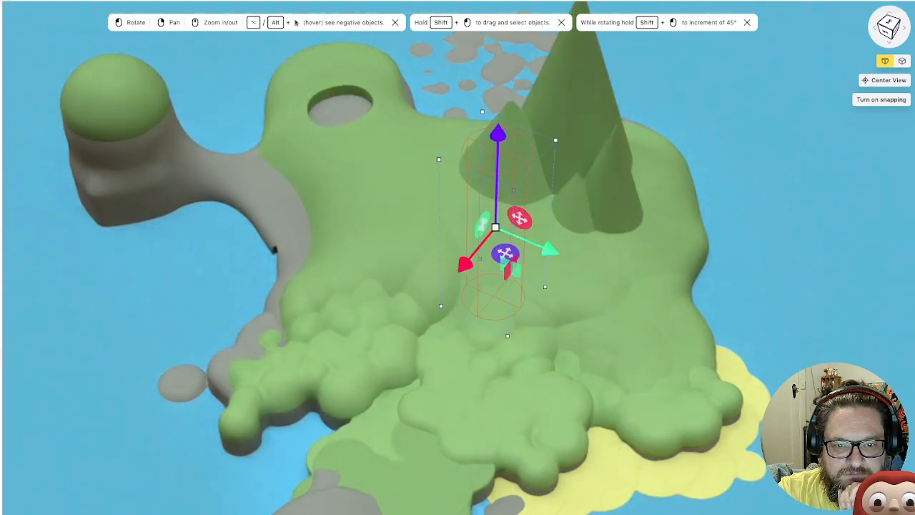
Move the copied negative block across the grassland to cut the second pit beside the bumpy woodland near the rocky shore
drag(465, 265, 382, 363)
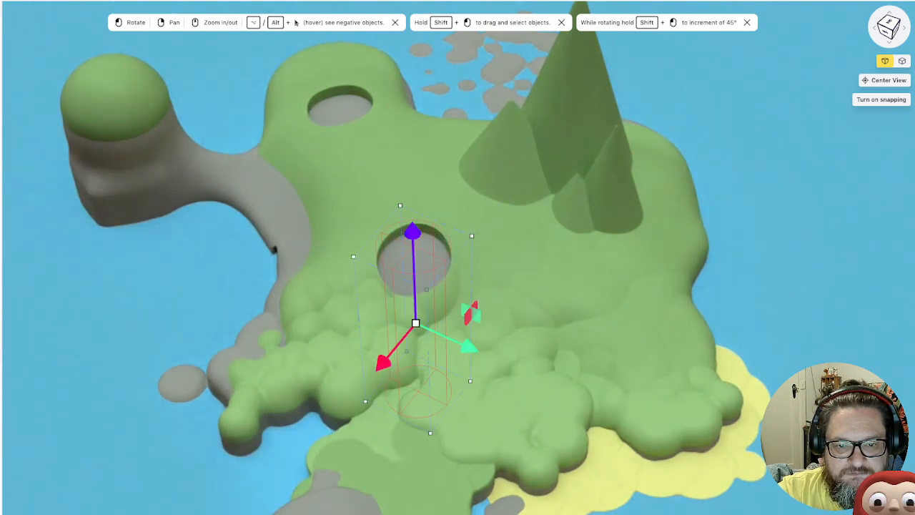
drag(468, 346, 441, 333)
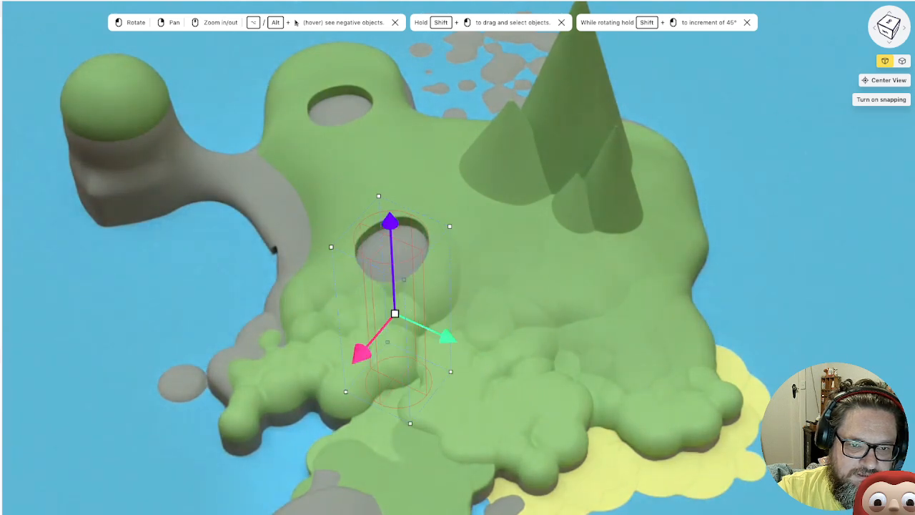
drag(362, 351, 332, 387)
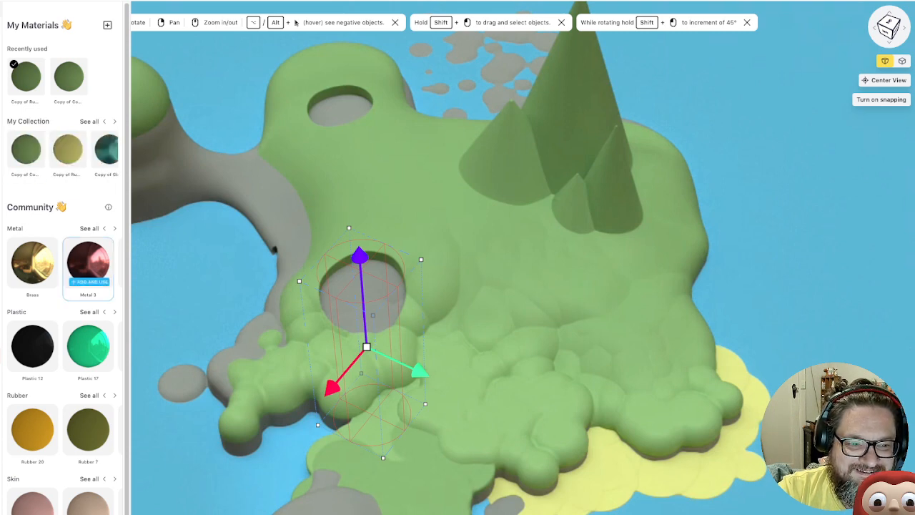
Apply the community material Plastic 7 to the second pit's negative block and add it to the collection
scroll(32, 347, down, 1)
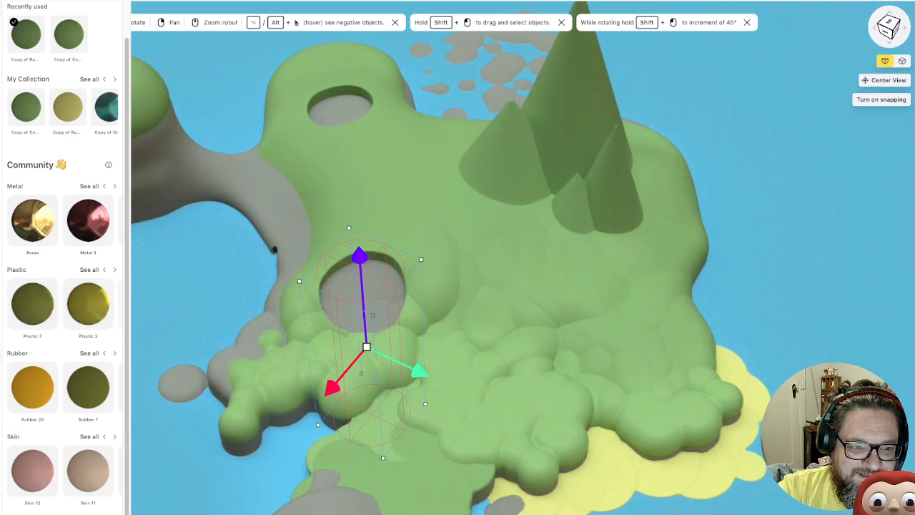
click(35, 302)
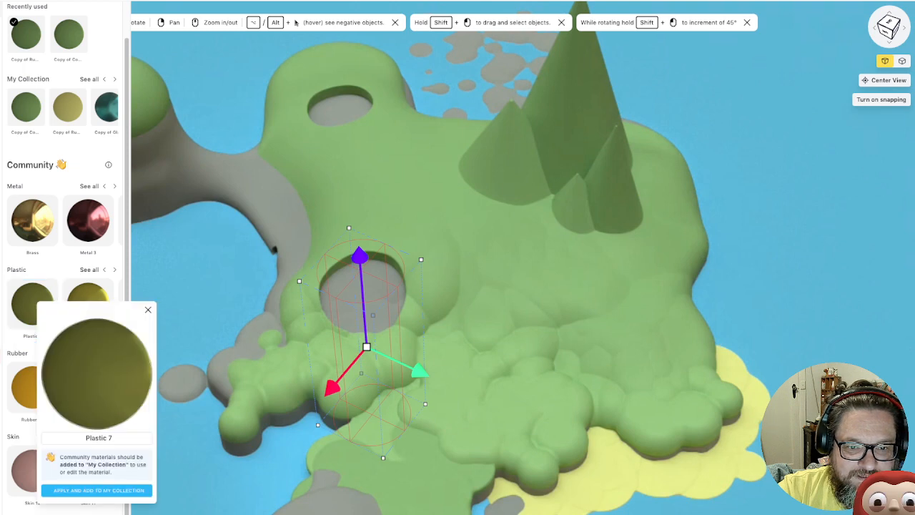
click(98, 490)
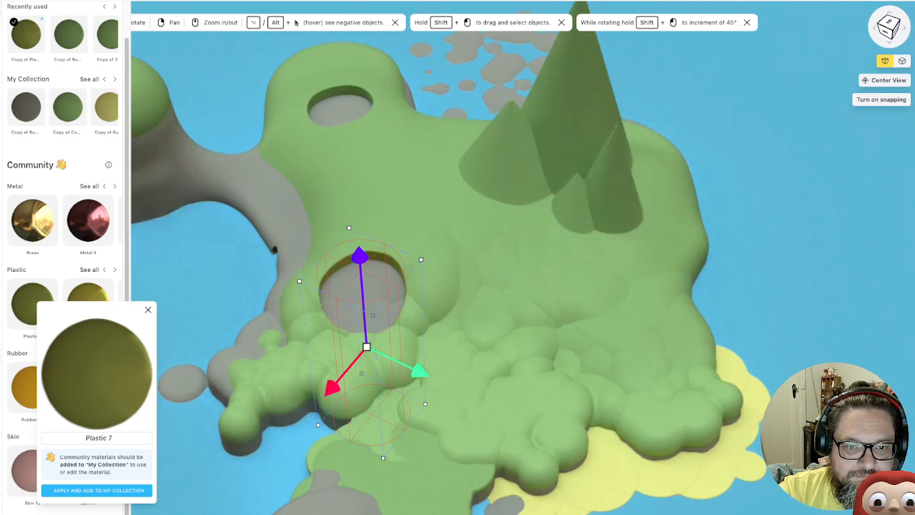
key(Escape)
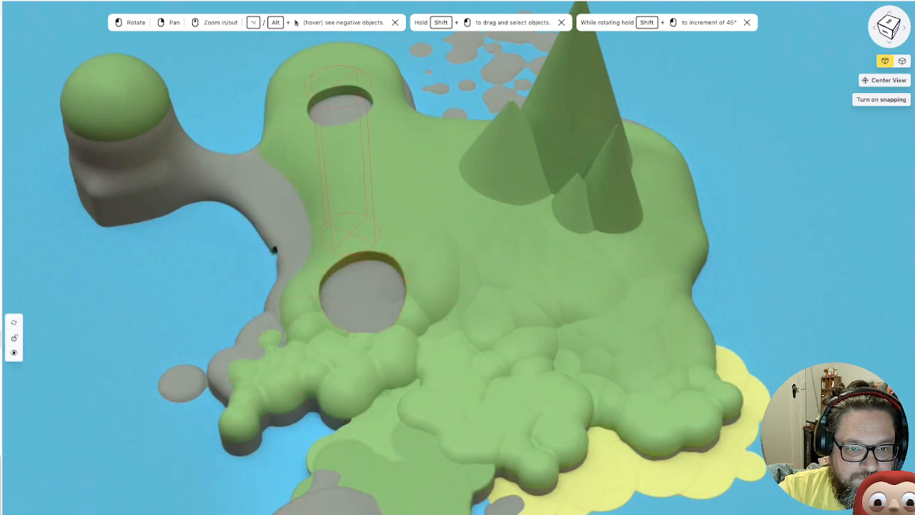
Switch the second pit's block to positive, lower it slightly, and make it negative again
click(345, 164)
click(2, 355)
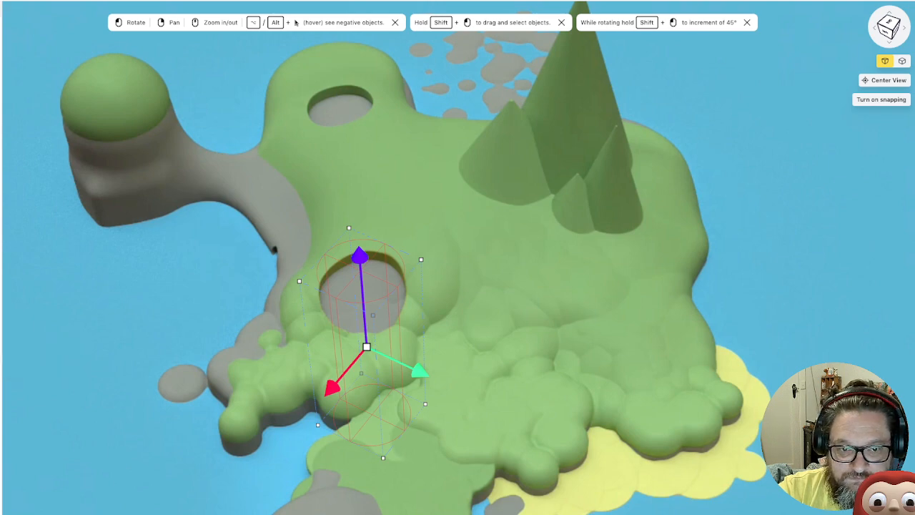
key(n)
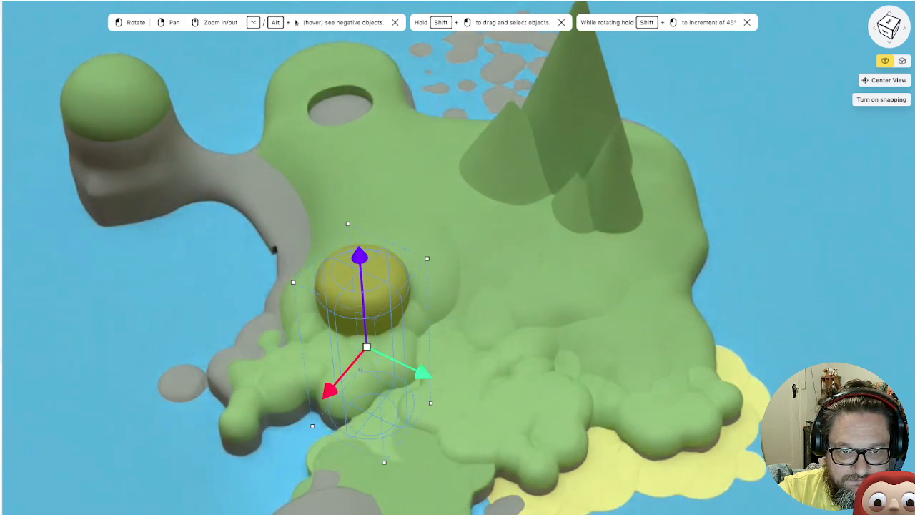
mouse_move(359, 256)
mouse_down()
mouse_move(361, 282)
mouse_move(361, 265)
mouse_up()
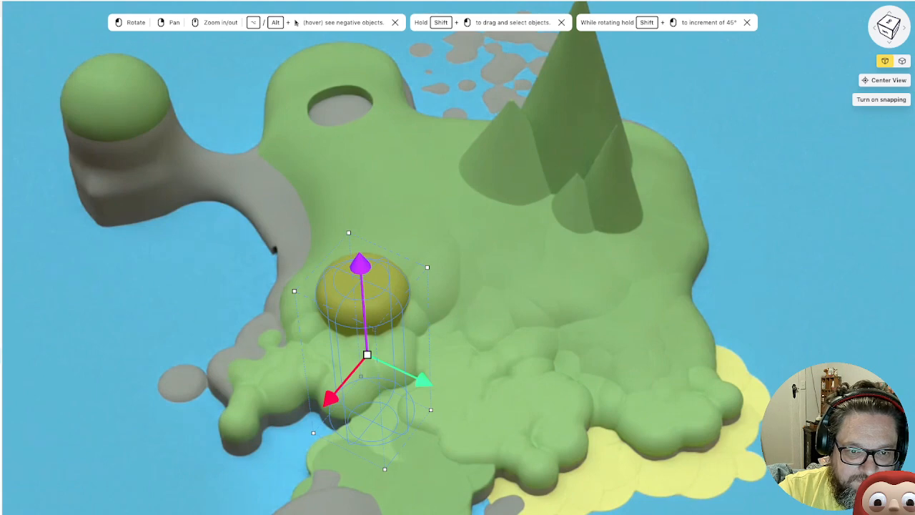
key(n)
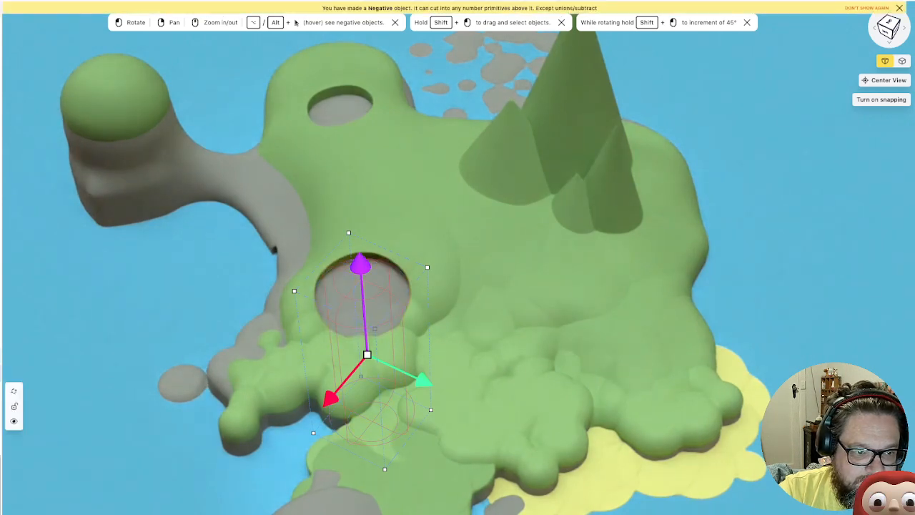
Duplicate the second pit's negative block, make one of the two positive, and lower it inside the pit as a floor
right_click(1, 355)
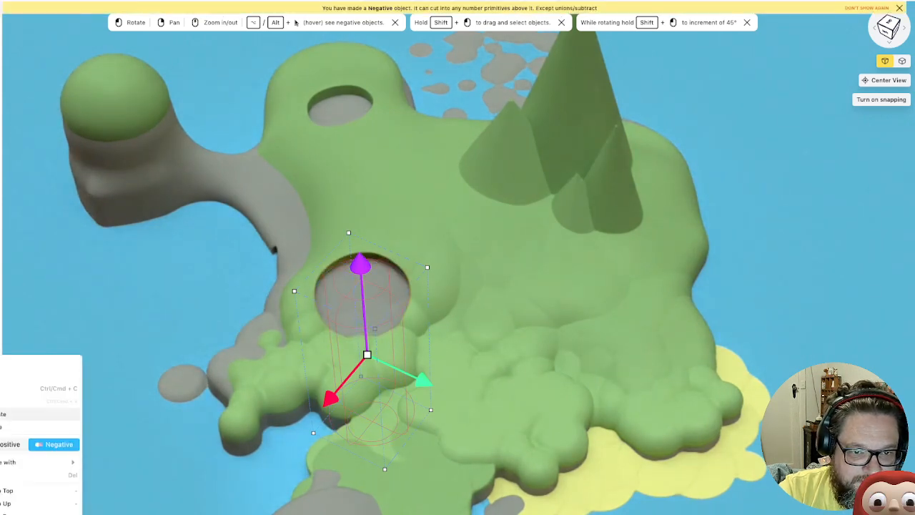
click(3, 414)
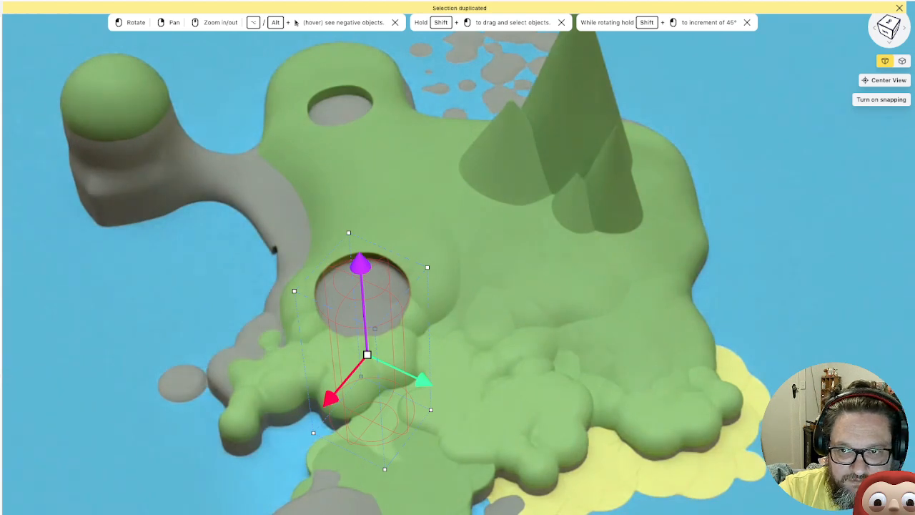
key(n)
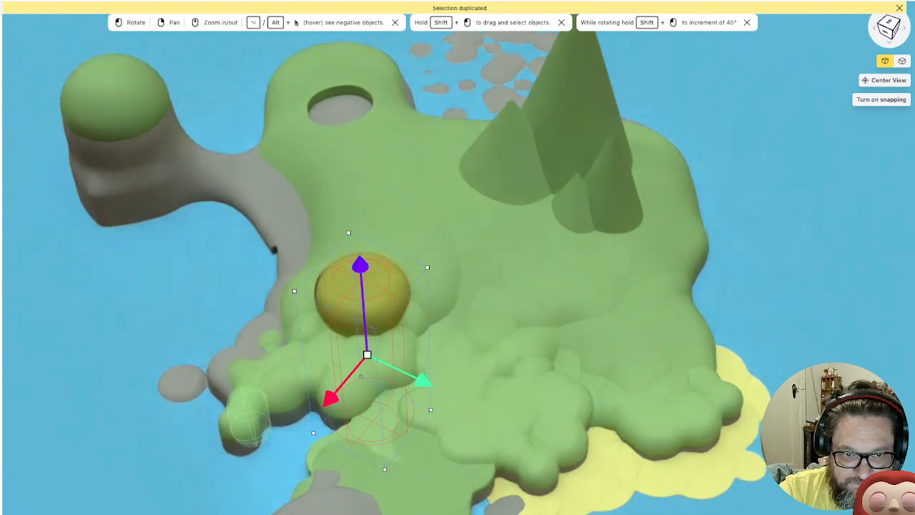
drag(360, 265, 360, 276)
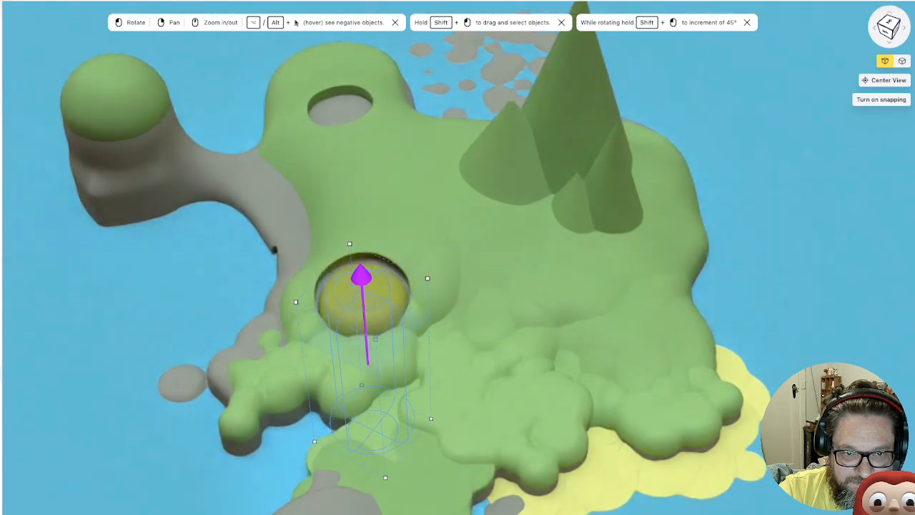
Nudge the second pit's positive floor block horizontally and check its fit in the hole from several angles
drag(300, 400, 417, 377)
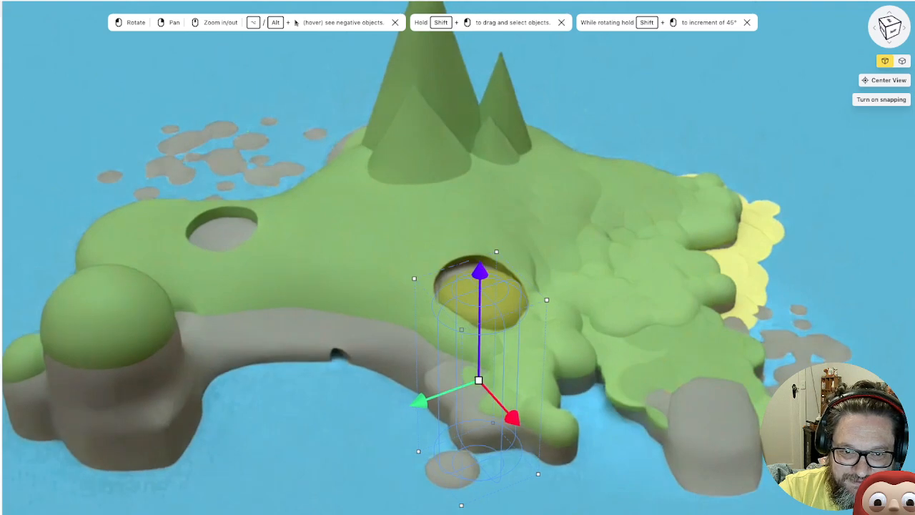
drag(513, 418, 509, 413)
drag(575, 393, 509, 411)
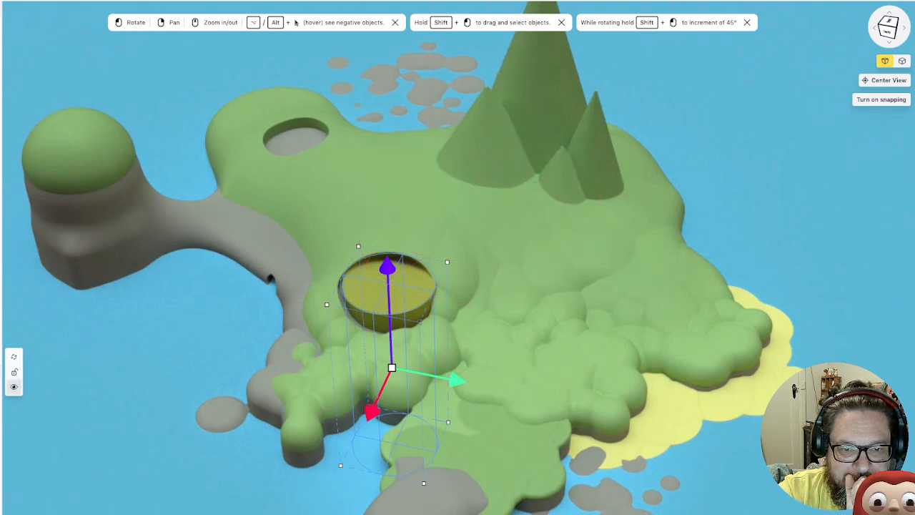
drag(400, 300, 480, 277)
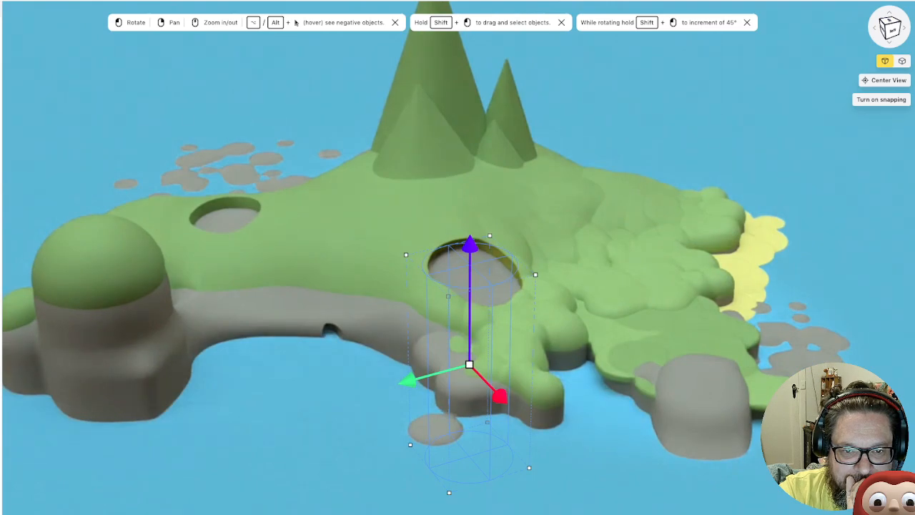
drag(479, 278, 361, 315)
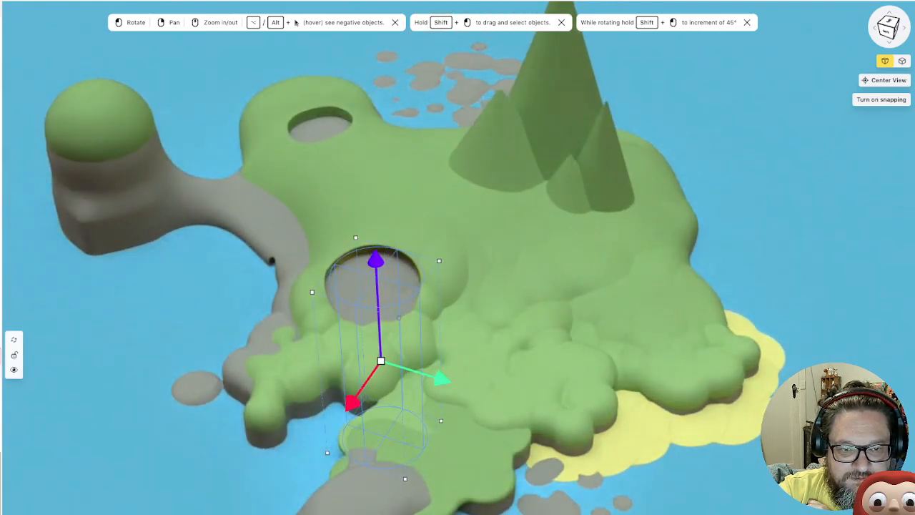
click(0, 355)
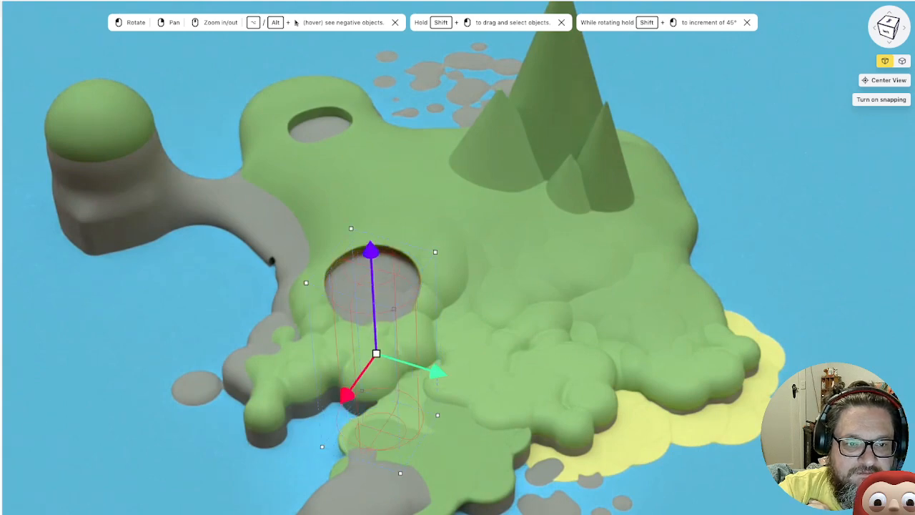
Duplicate the negative block that cuts the first pit on the far headland, and make one of the two positive
drag(361, 314, 478, 333)
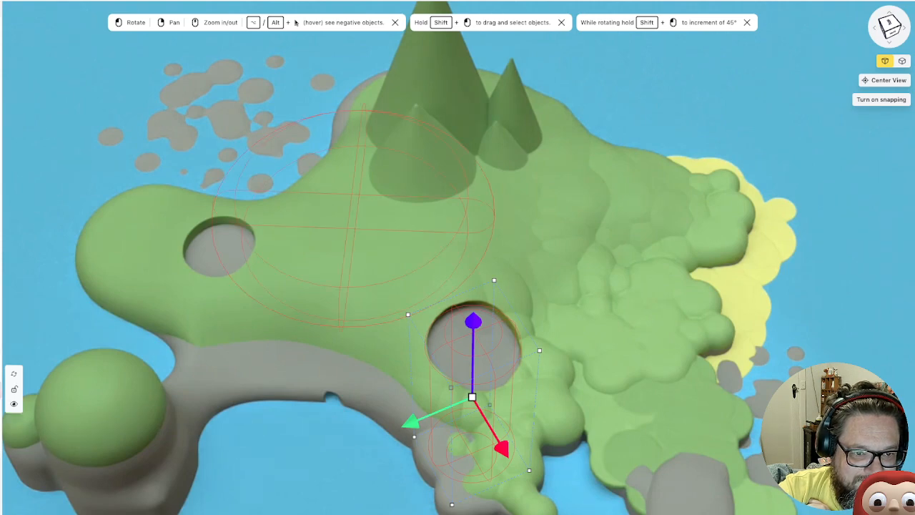
click(1, 390)
click(1, 338)
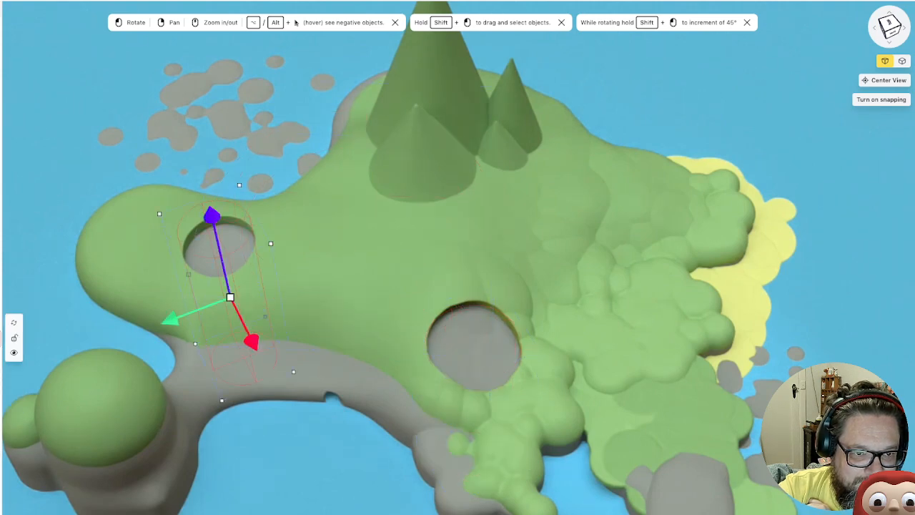
right_click(1, 338)
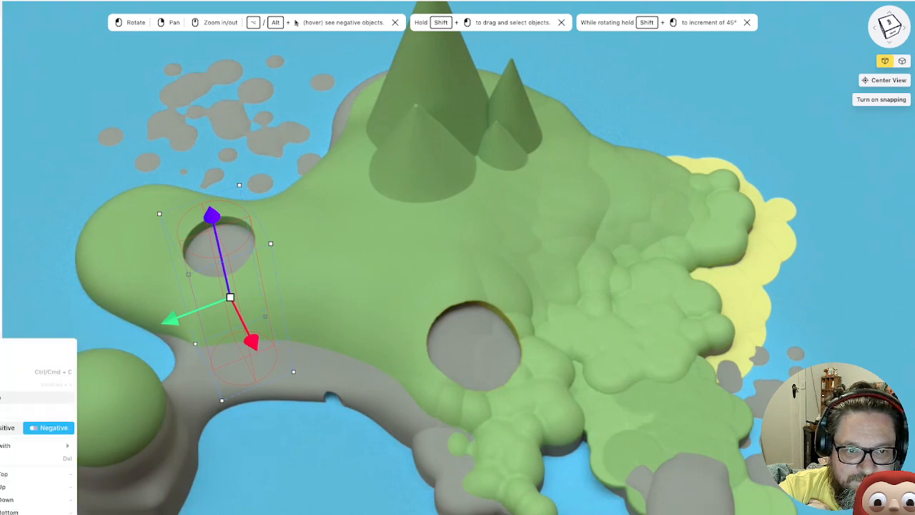
click(2, 398)
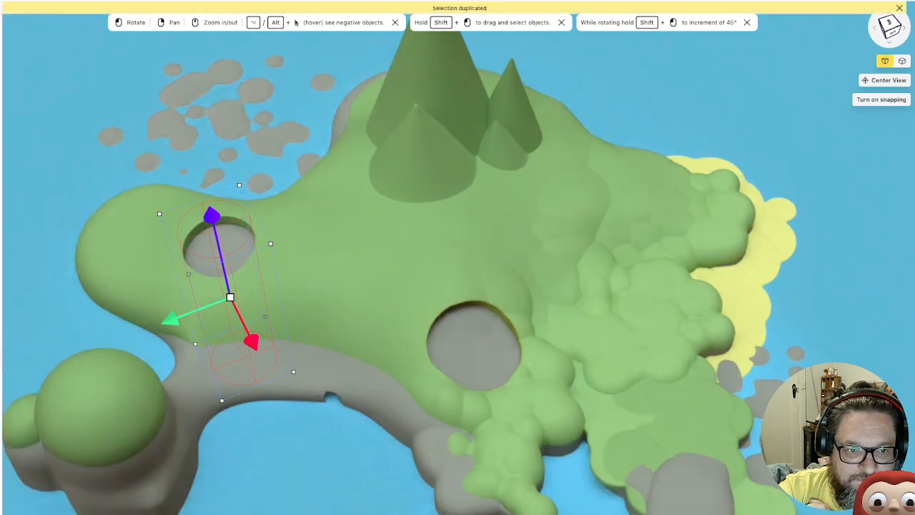
key(n)
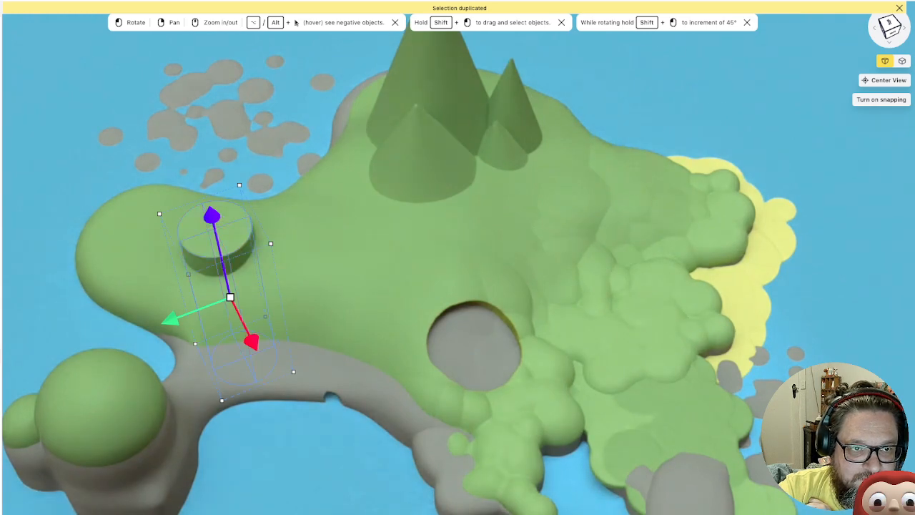
Apply the saved copy of Plastic 7 to the first pit's positive block and lower it just below the rim
key(m)
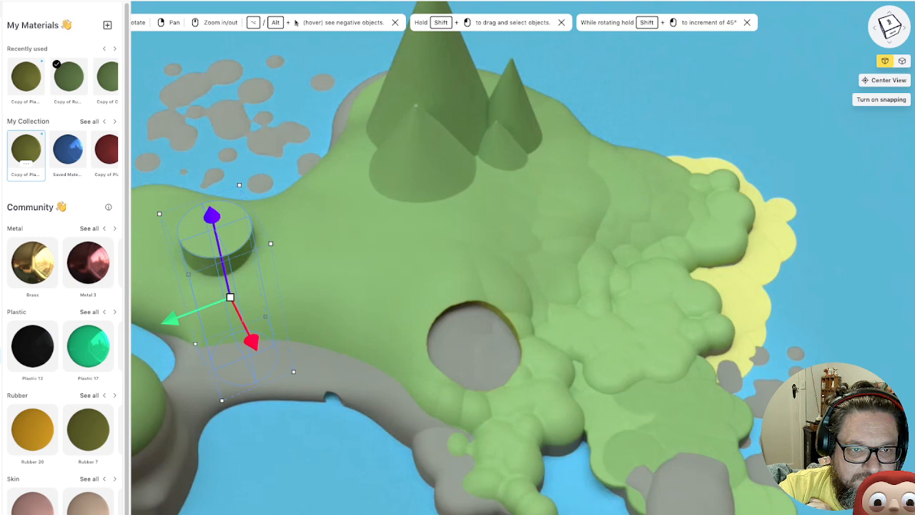
click(25, 148)
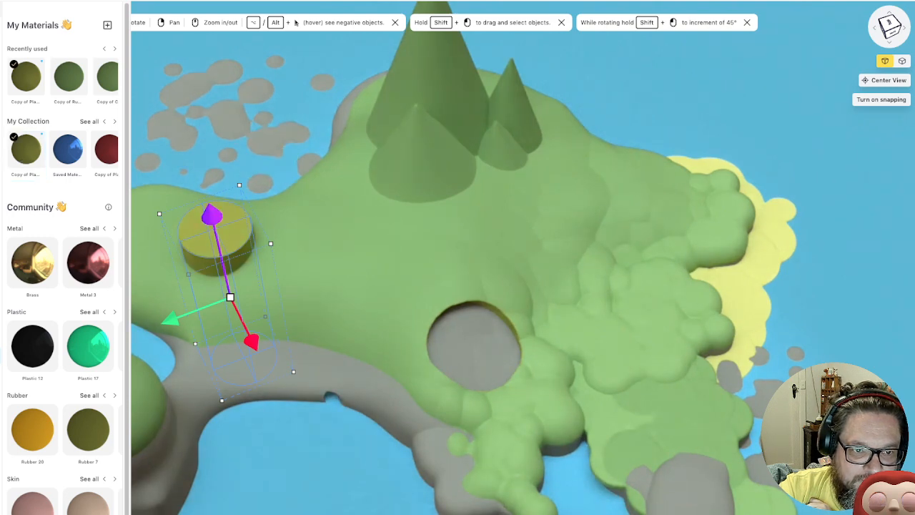
drag(211, 215, 216, 237)
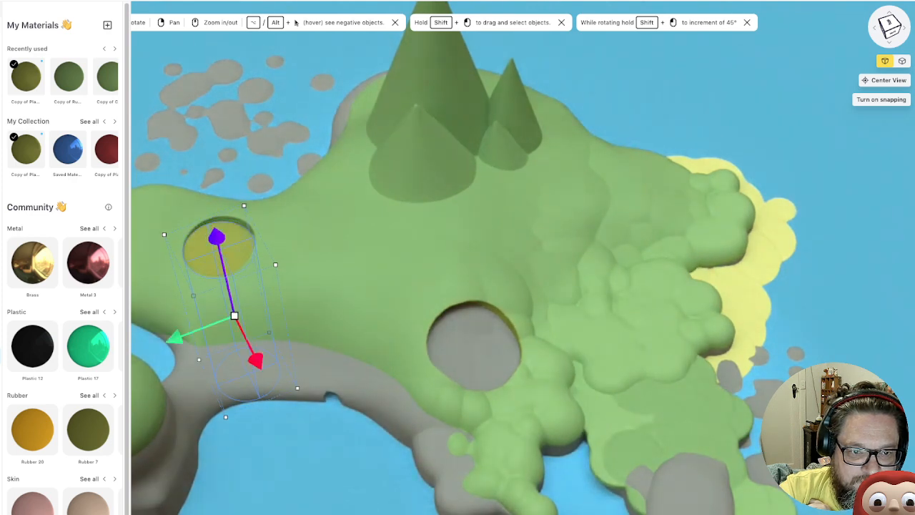
drag(300, 429, 372, 358)
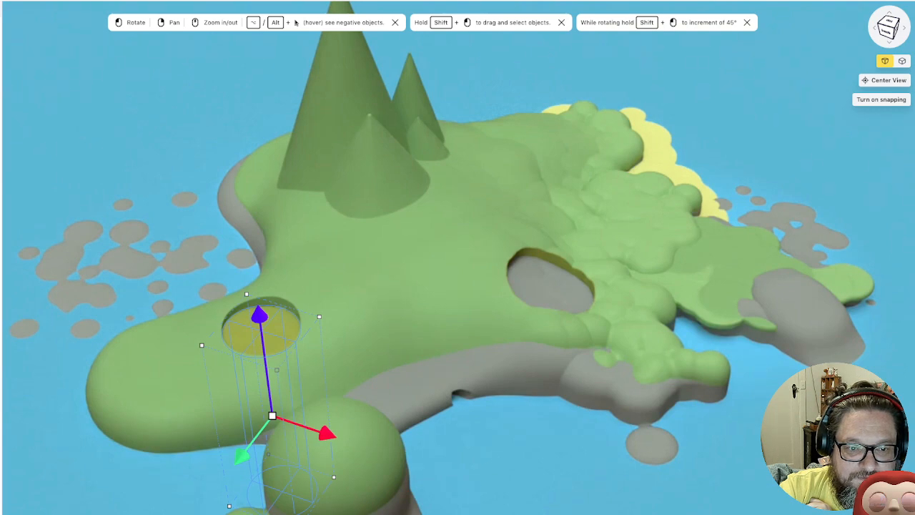
drag(429, 286, 312, 292)
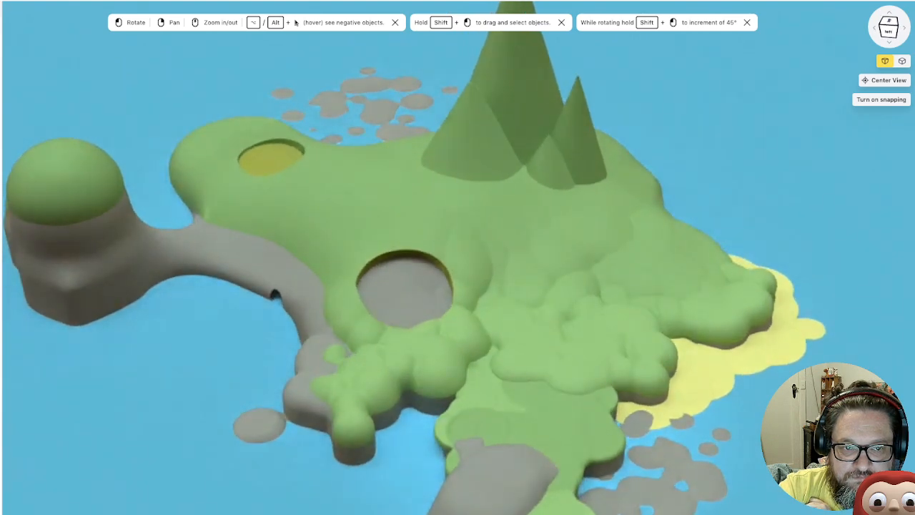
scroll(461, 307, down, 5)
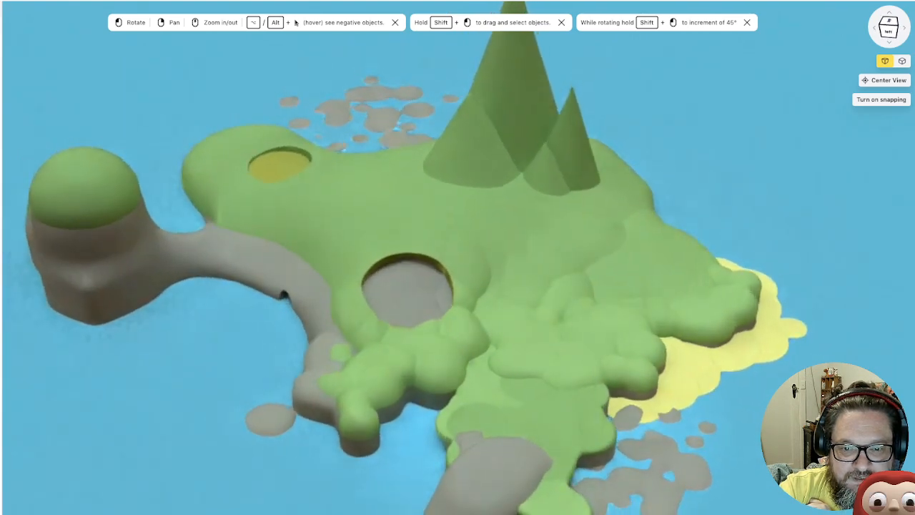
drag(461, 308, 463, 322)
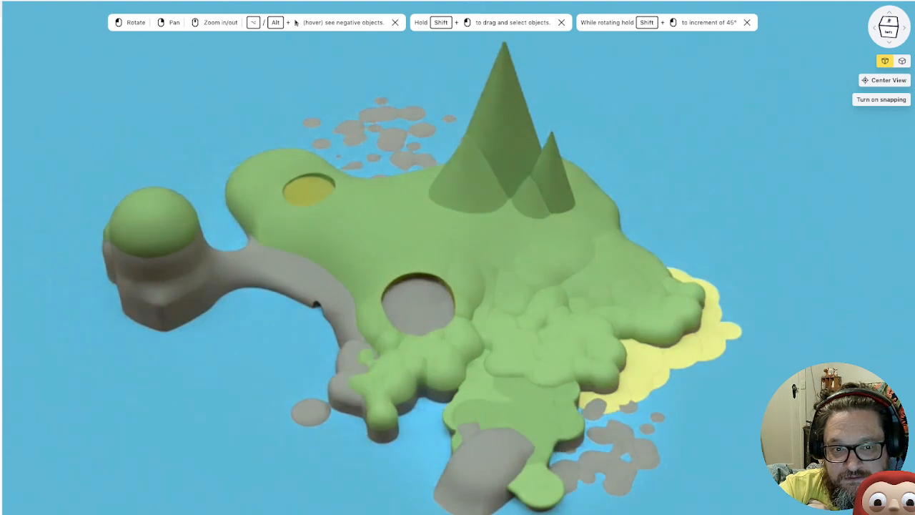
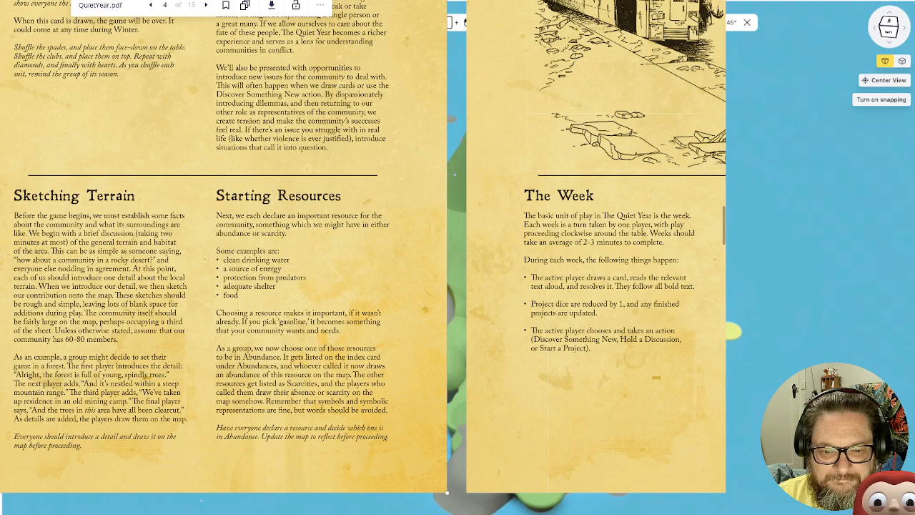
Delete the placeholder Name card from the Resources list
scroll(235, 286, down, 2)
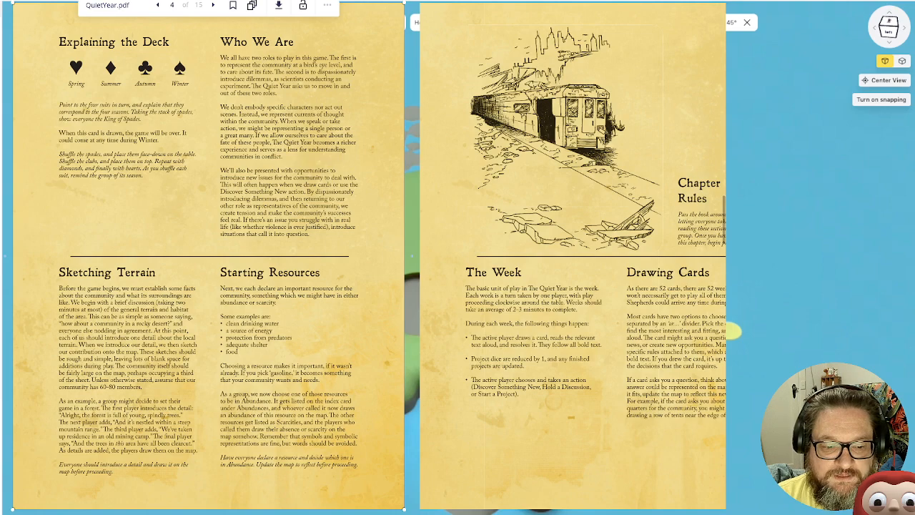
scroll(413, 256, down, 5)
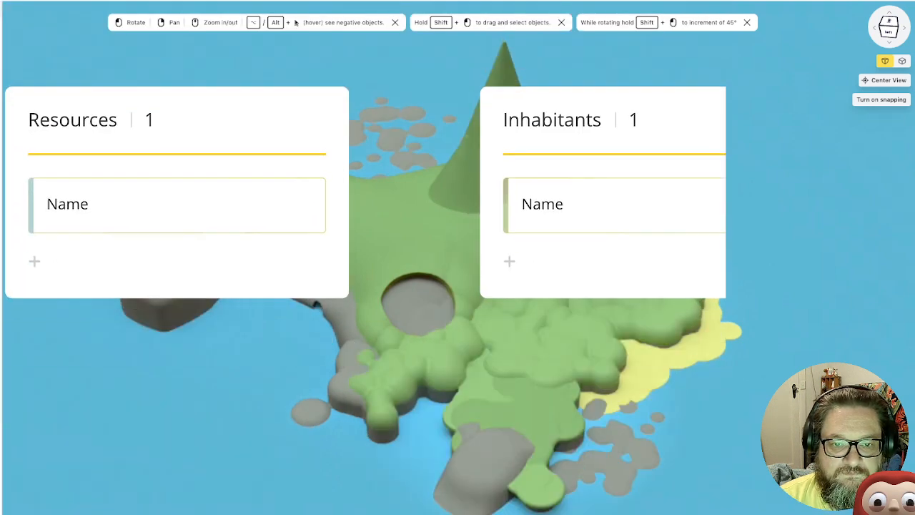
click(115, 205)
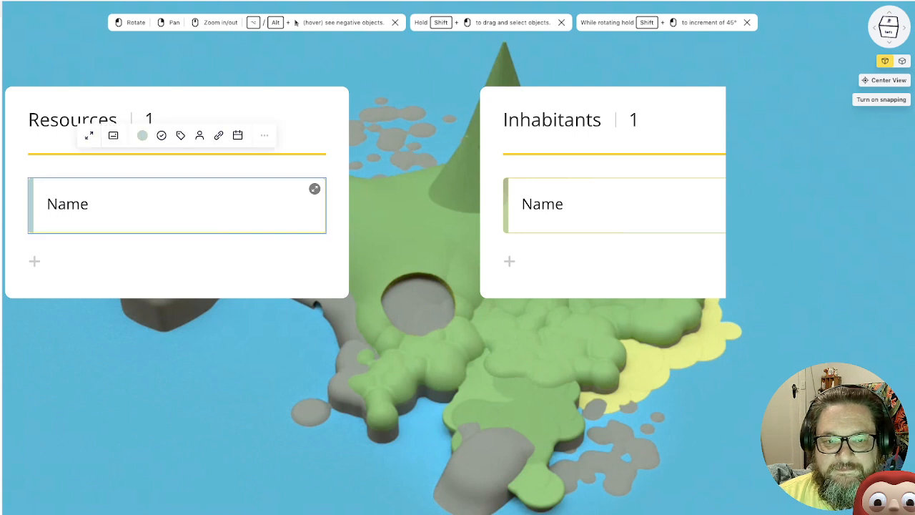
click(114, 205)
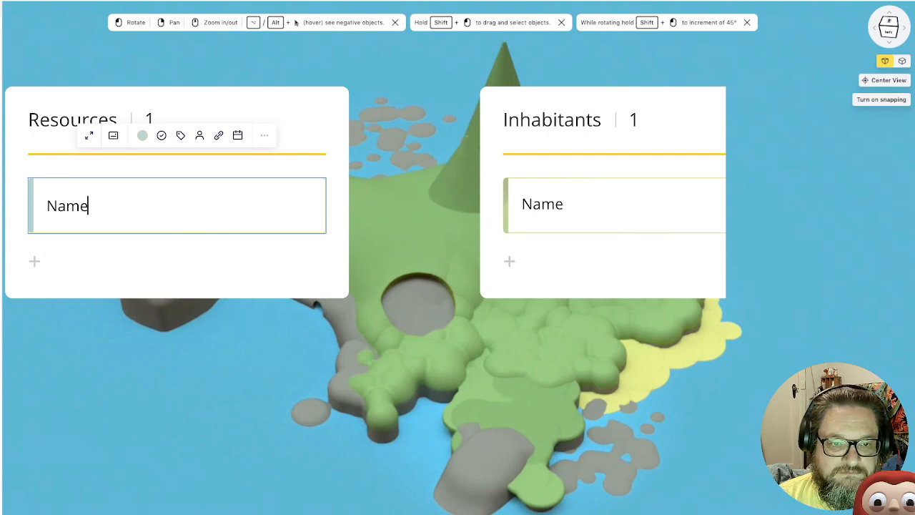
scroll(178, 192, left, 2)
scroll(229, 192, down, 1)
scroll(286, 179, down, 1)
scroll(286, 179, left, 1)
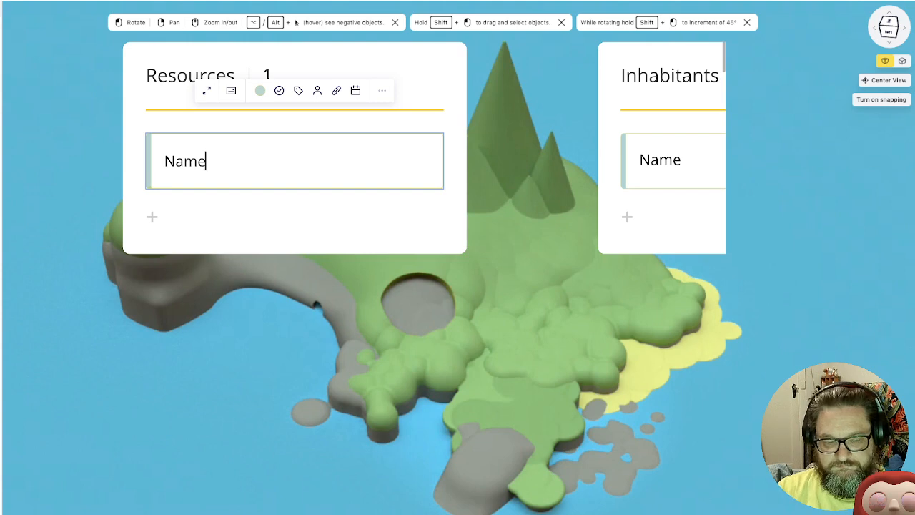
key(Escape)
key(Delete)
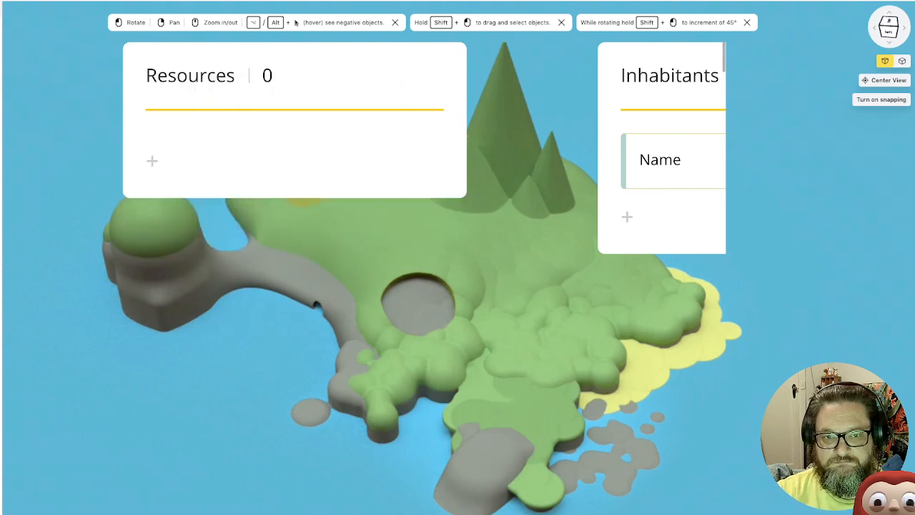
Add a card reading "Herbs" to the Resources list
click(152, 160)
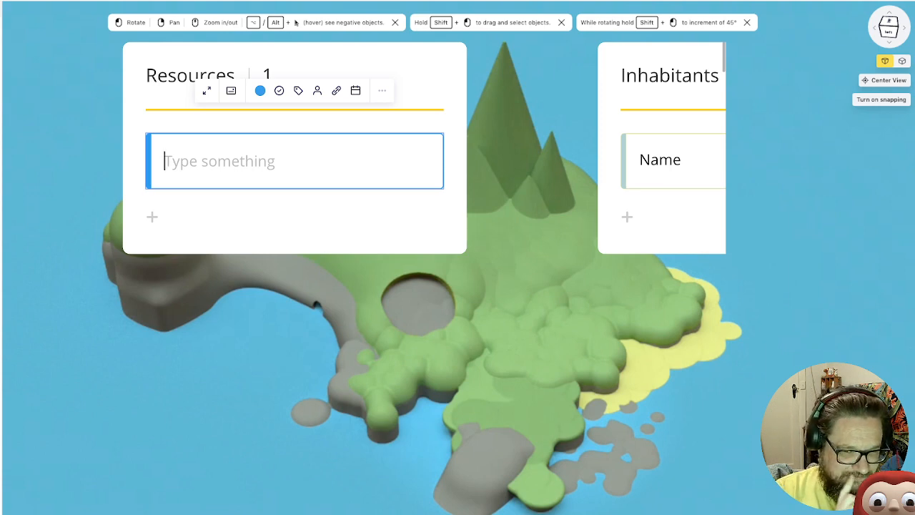
text(He)
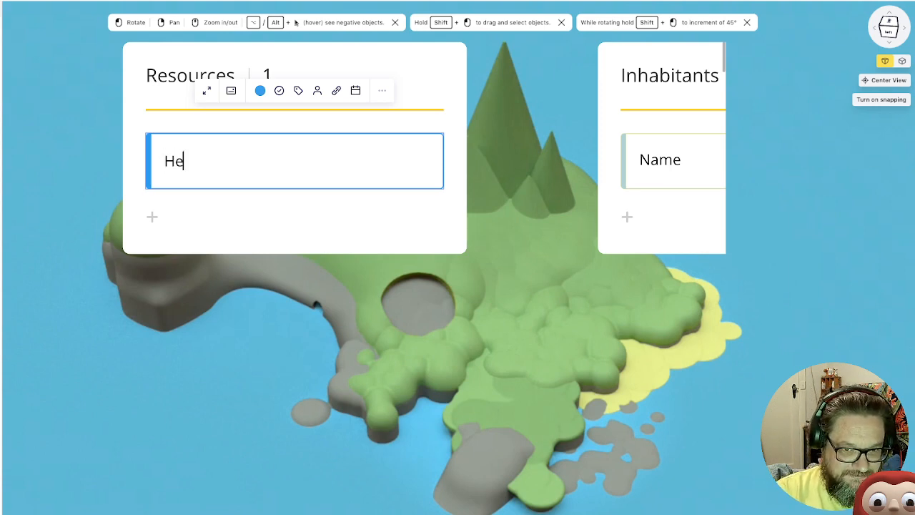
text(rbs)
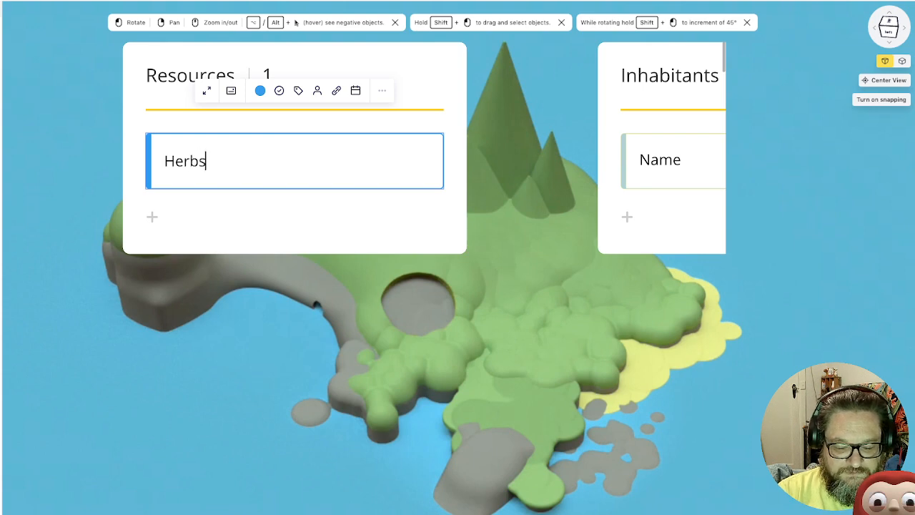
key(Return)
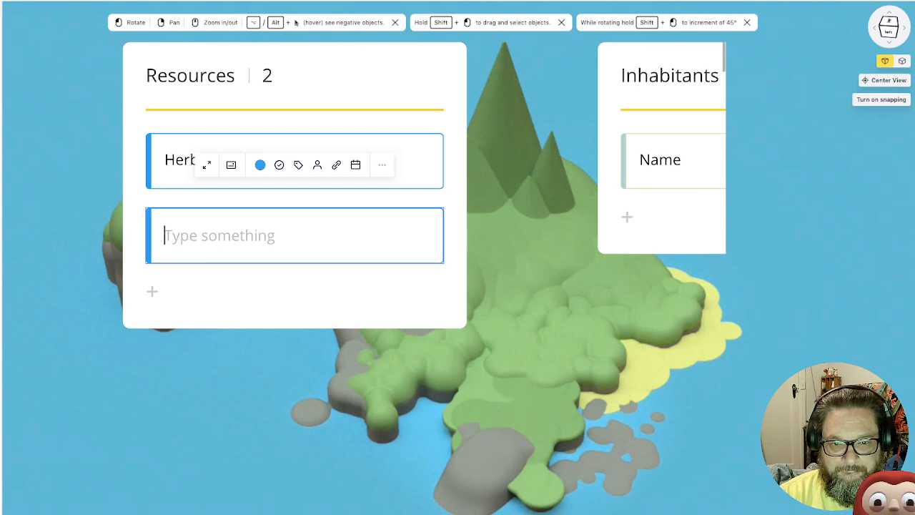
Fill in the empty second card of the Resources list with "Companionship"
key(Escape)
click(295, 235)
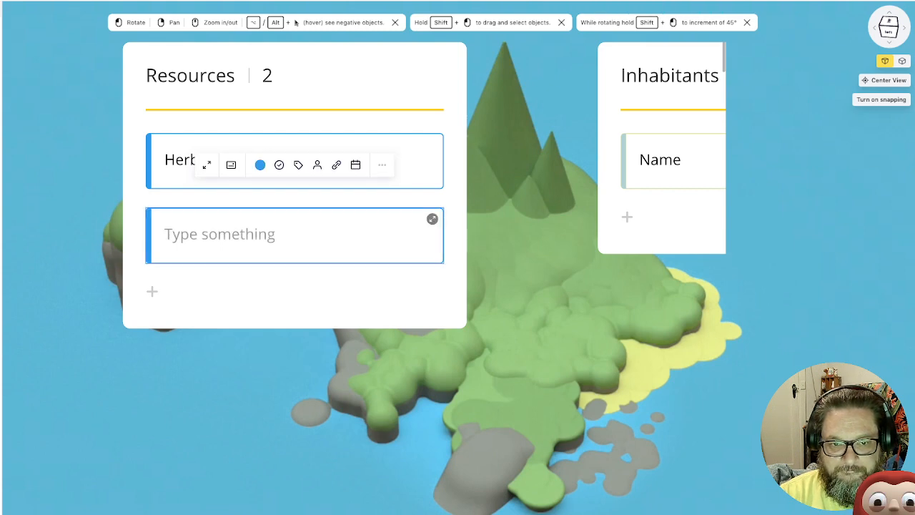
click(219, 234)
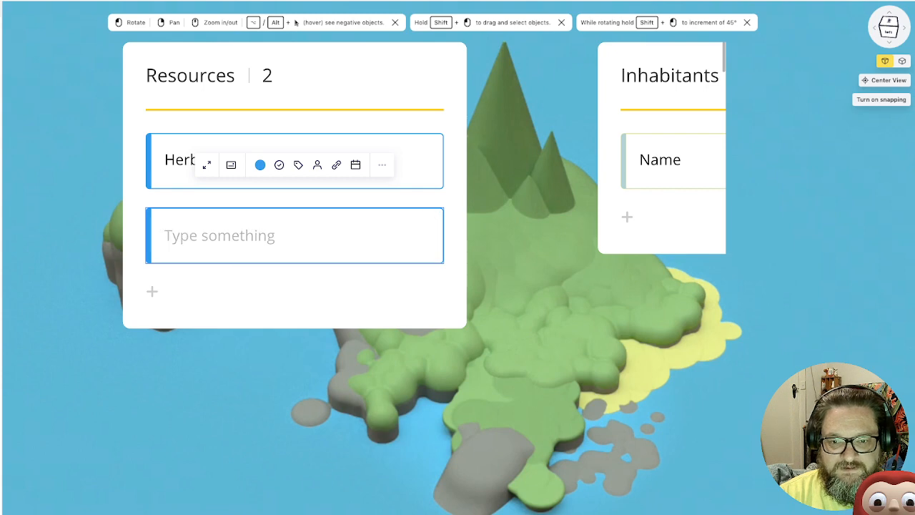
key(Escape)
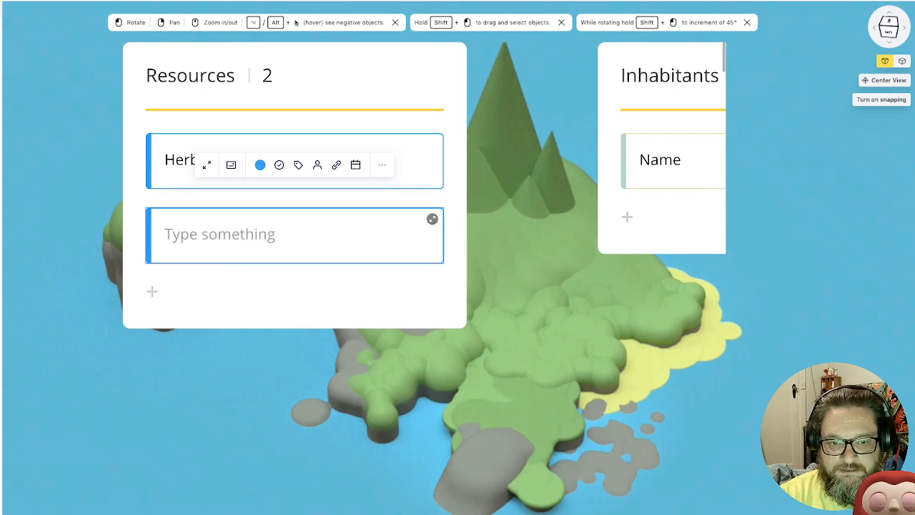
key(Return)
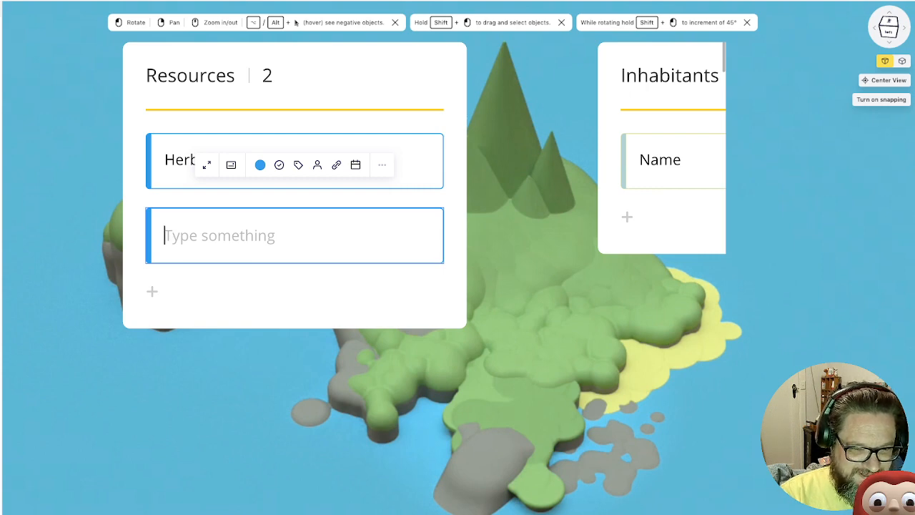
text(C)
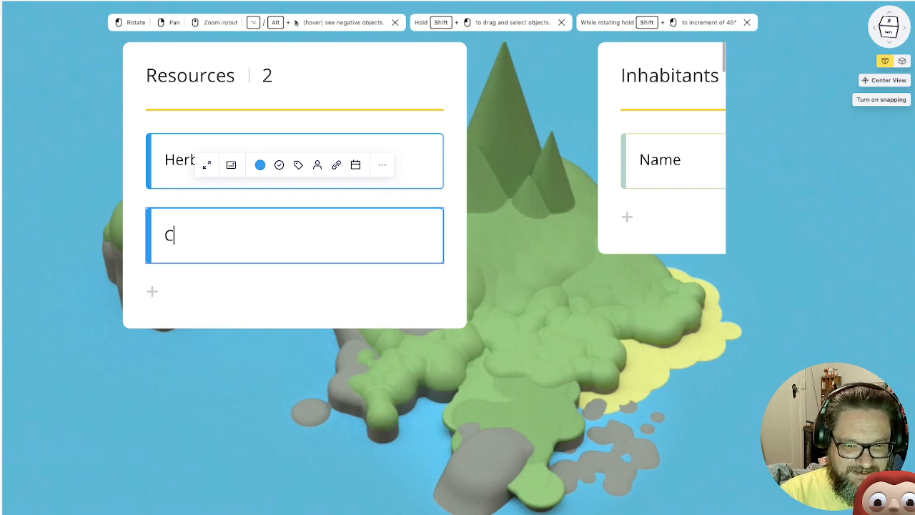
text(omp)
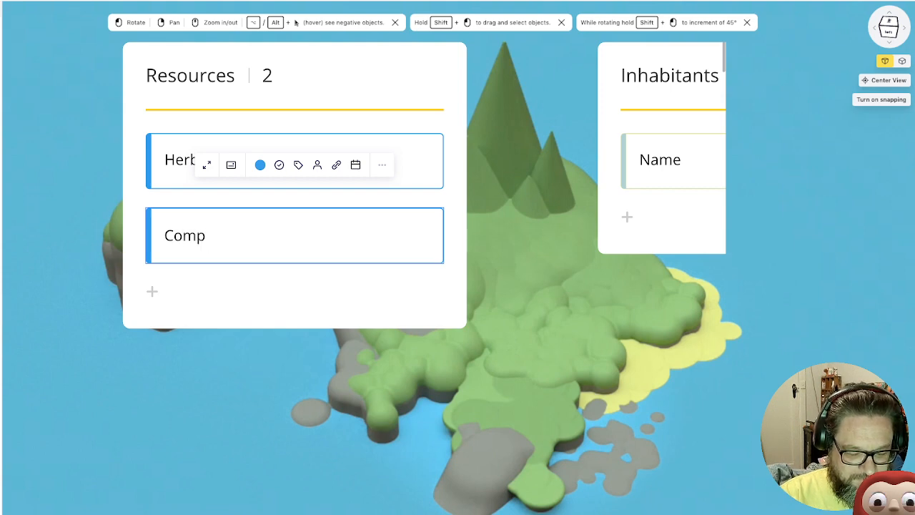
text(anio)
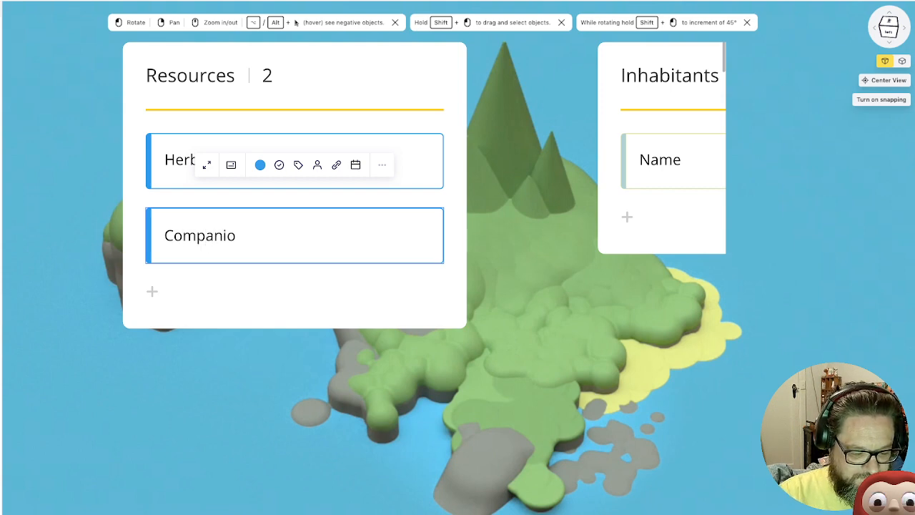
text(nshi)
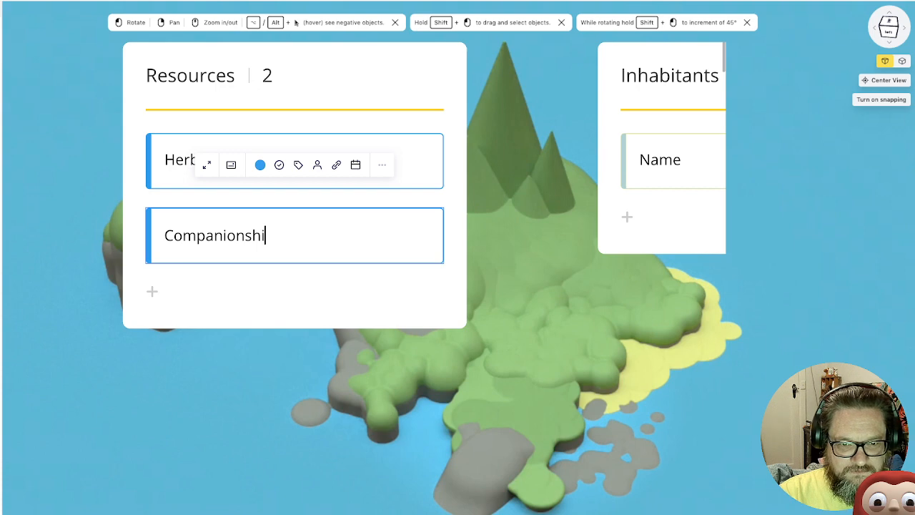
text(p)
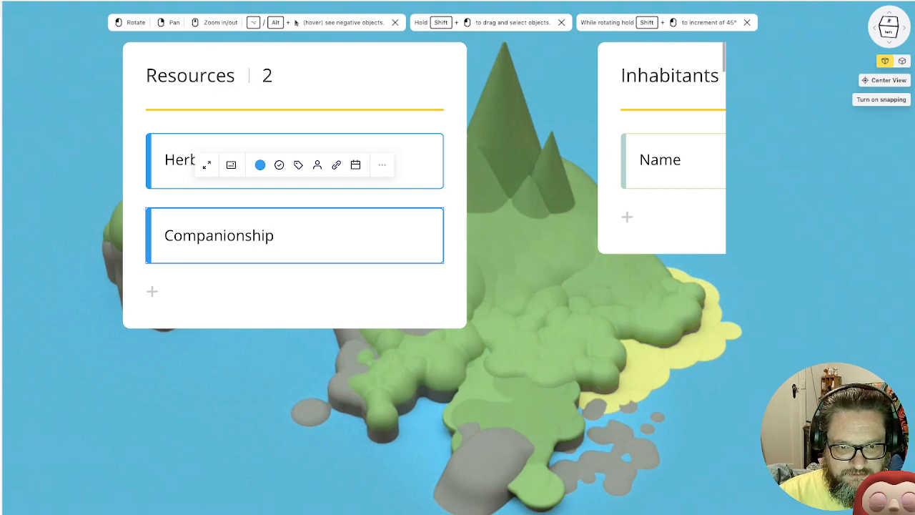
key(Return)
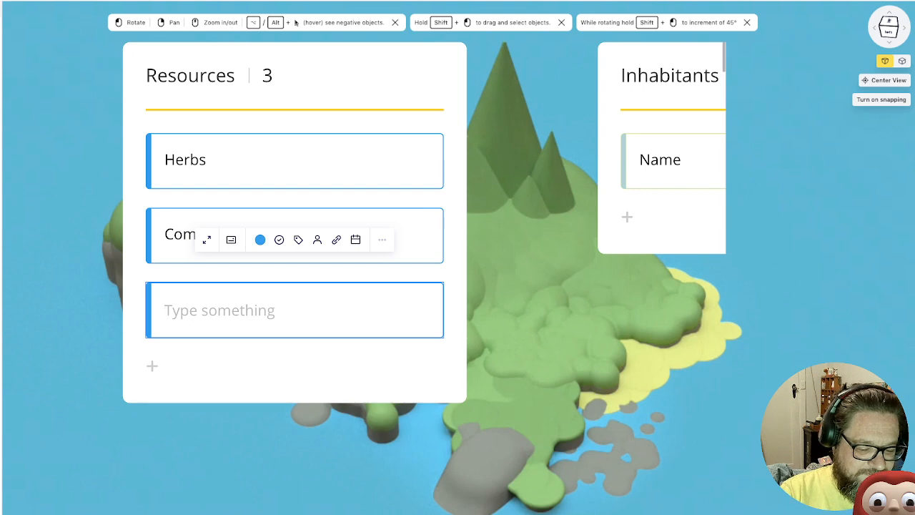
Complete the Resources list with two more cards, "Food" and "Bones"
text(Food)
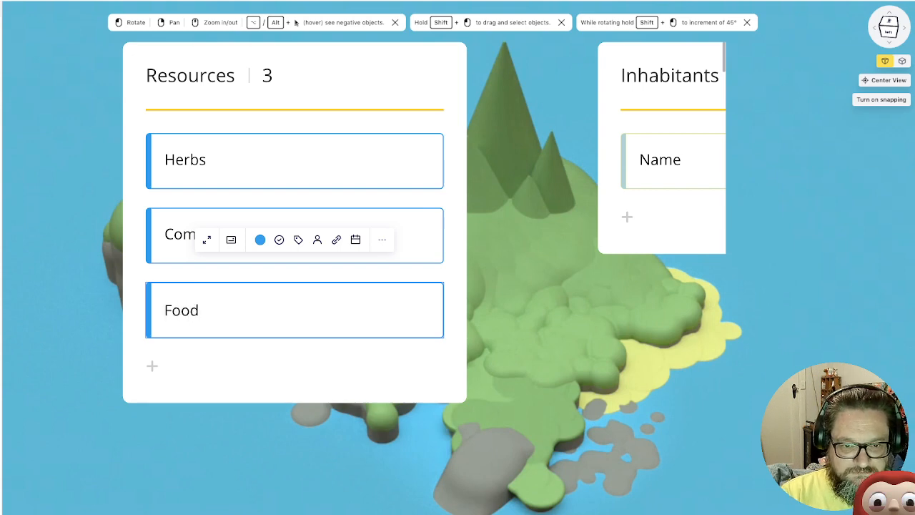
key(Return)
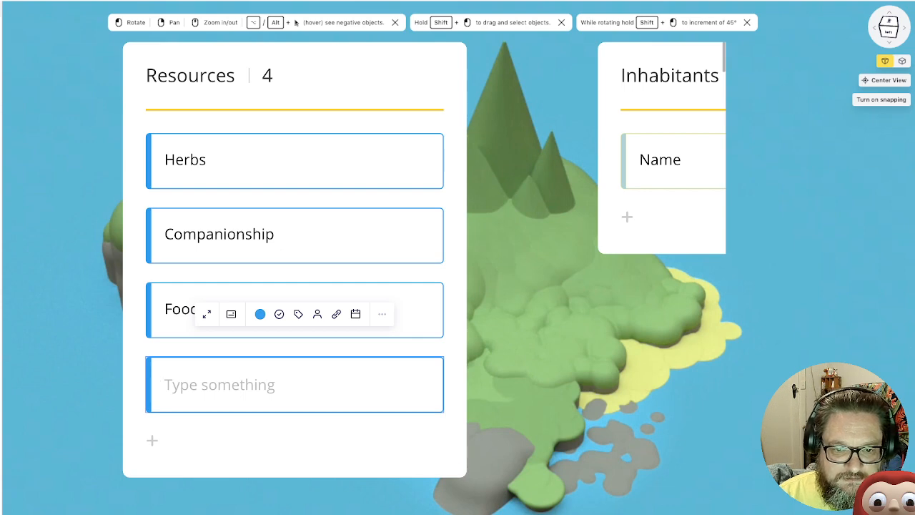
click(526, 387)
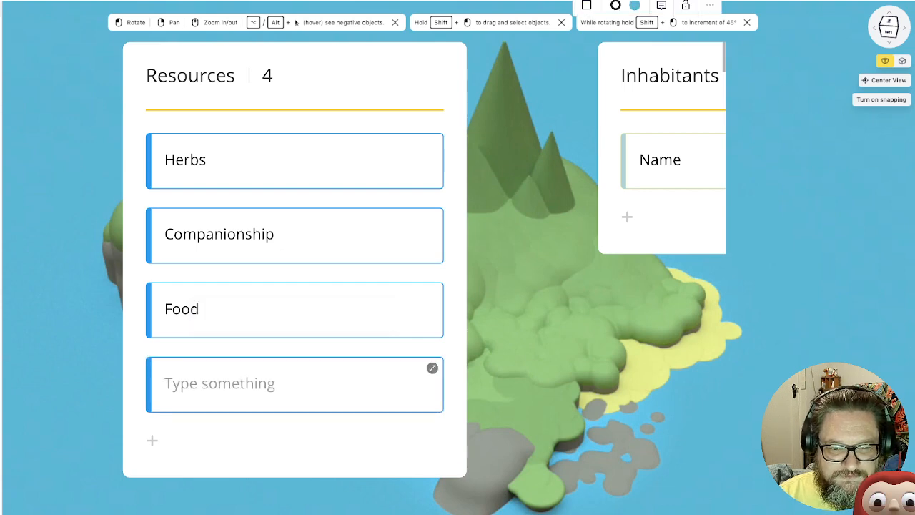
click(294, 385)
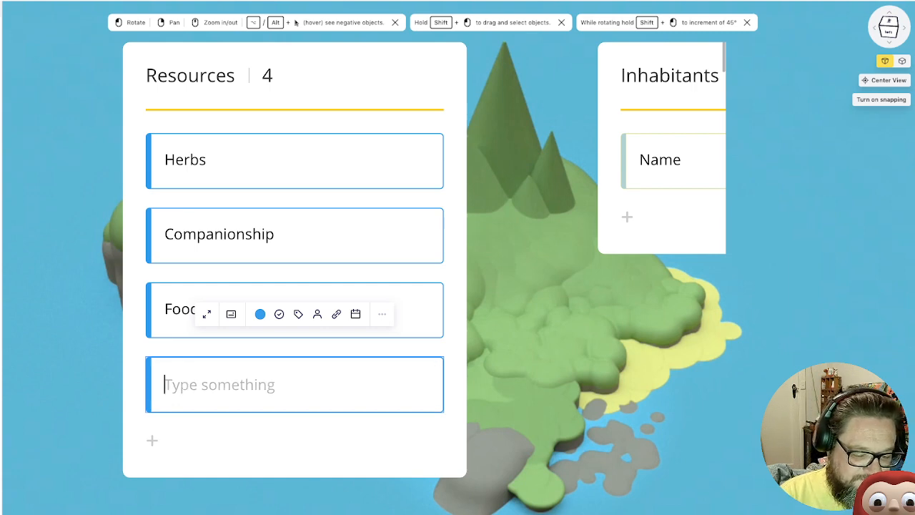
text(Bon)
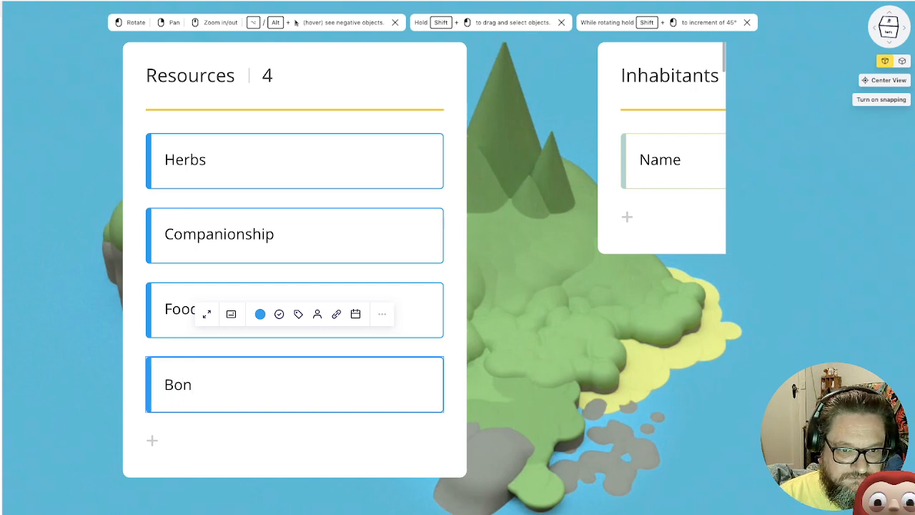
key(BackSpace)
key(BackSpace)
key(BackSpace)
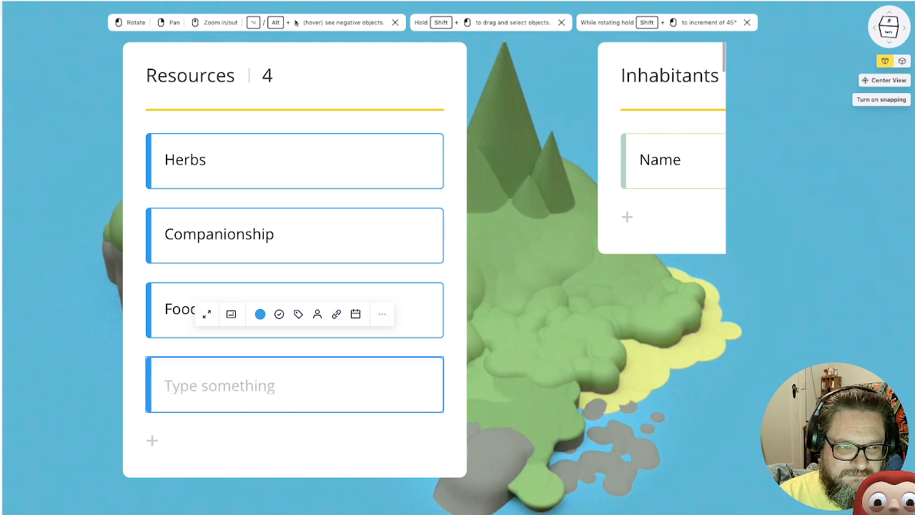
text(Bones)
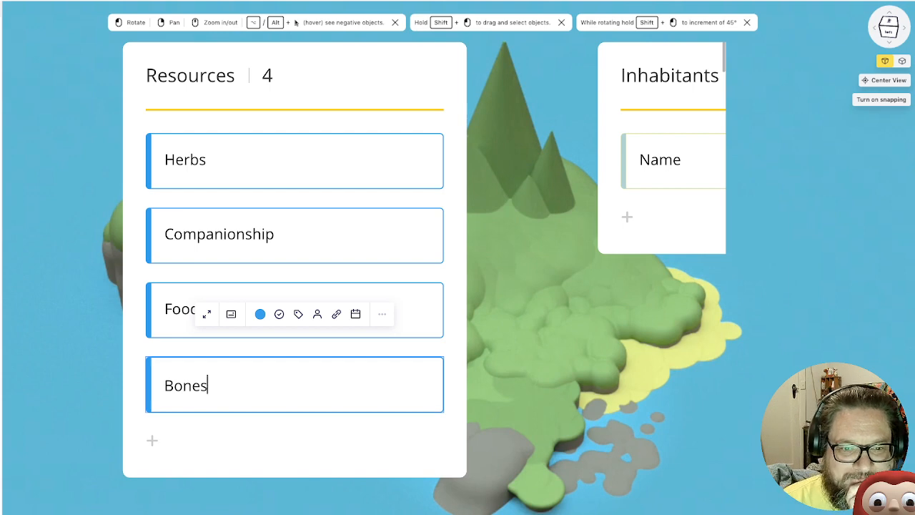
key(Escape)
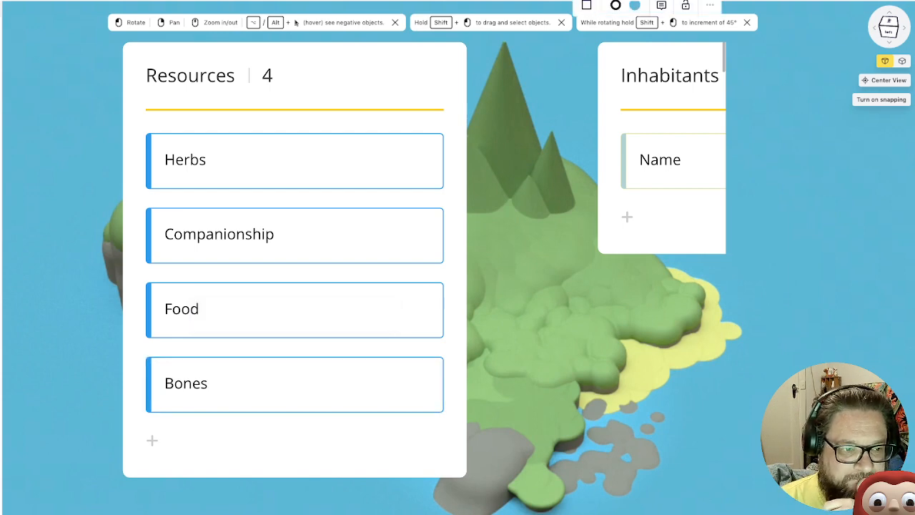
Examine page 4 of QuietYear.pdf for the Starting Resources rules on abundance and scarcity
ctrl+scroll(255, 271, down, 8)
scroll(255, 271, down, 4)
scroll(255, 271, left, 3)
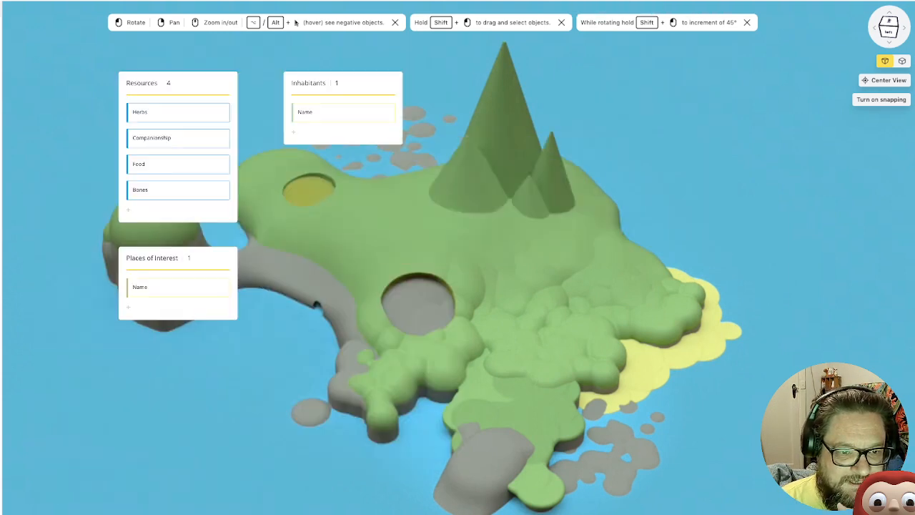
scroll(255, 271, down, 6)
scroll(255, 271, left, 2)
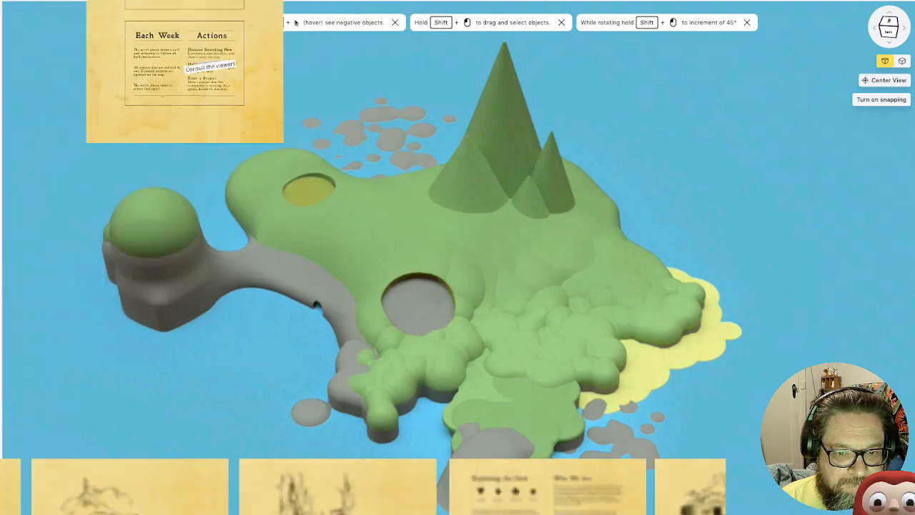
scroll(256, 271, down, 4)
scroll(255, 271, right, 3)
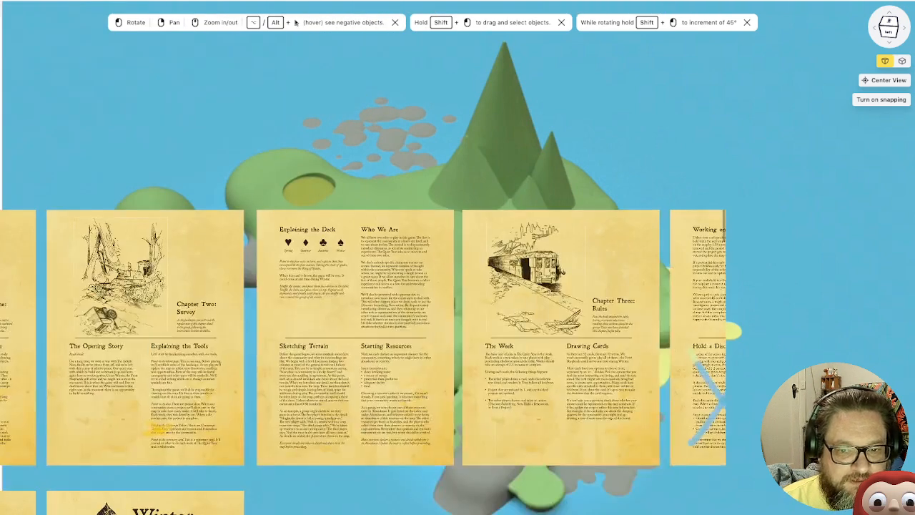
click(356, 337)
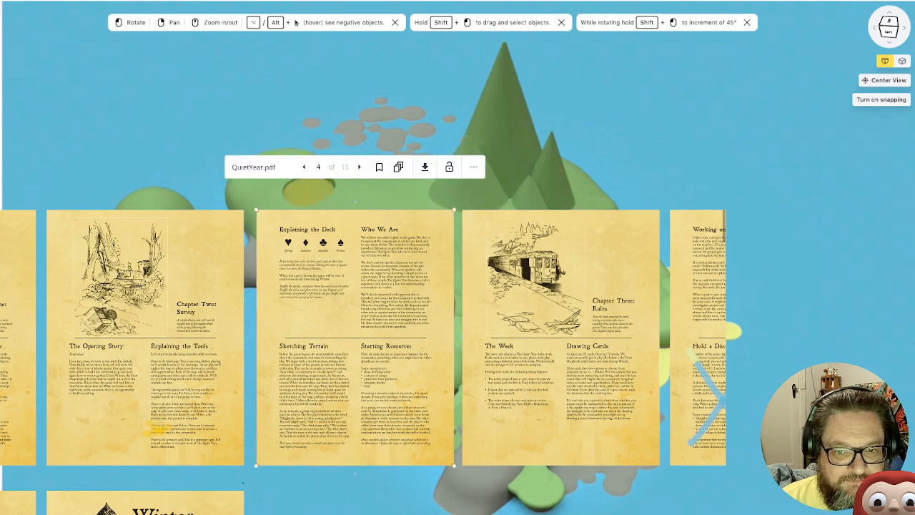
double_click(355, 337)
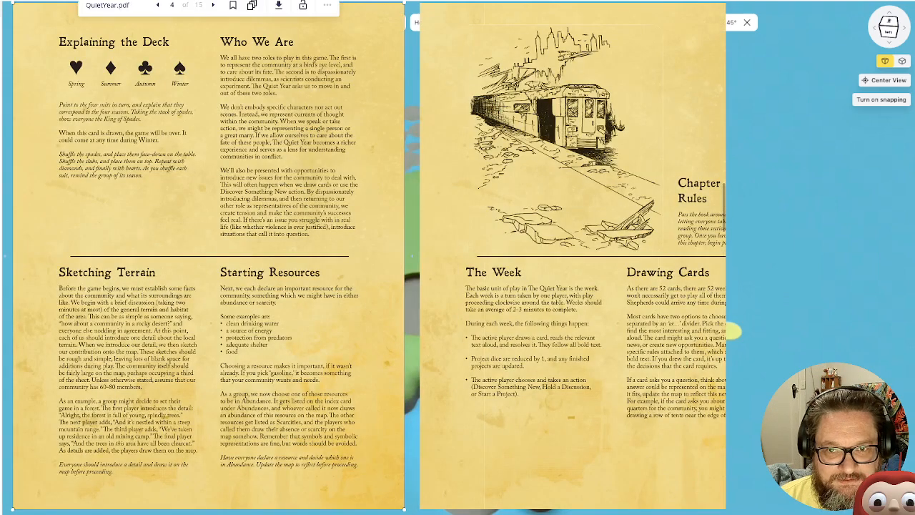
click(412, 329)
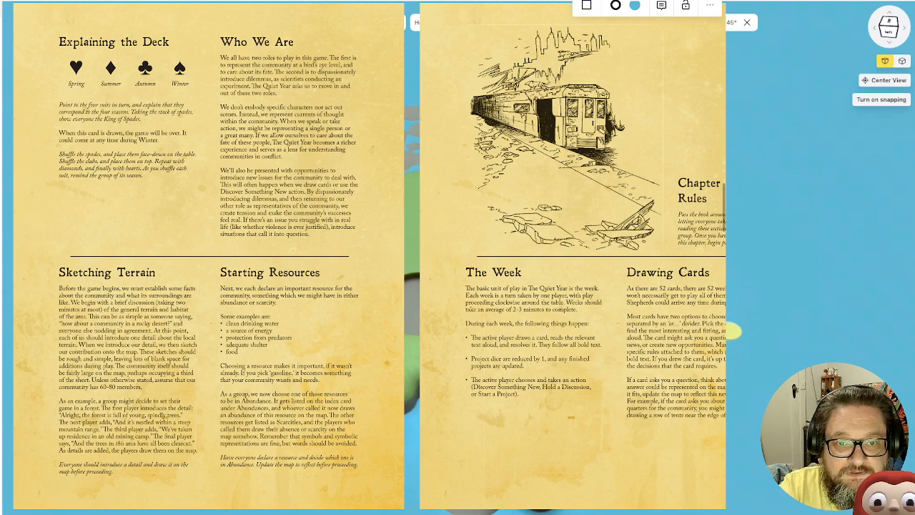
scroll(292, 54, down, 3)
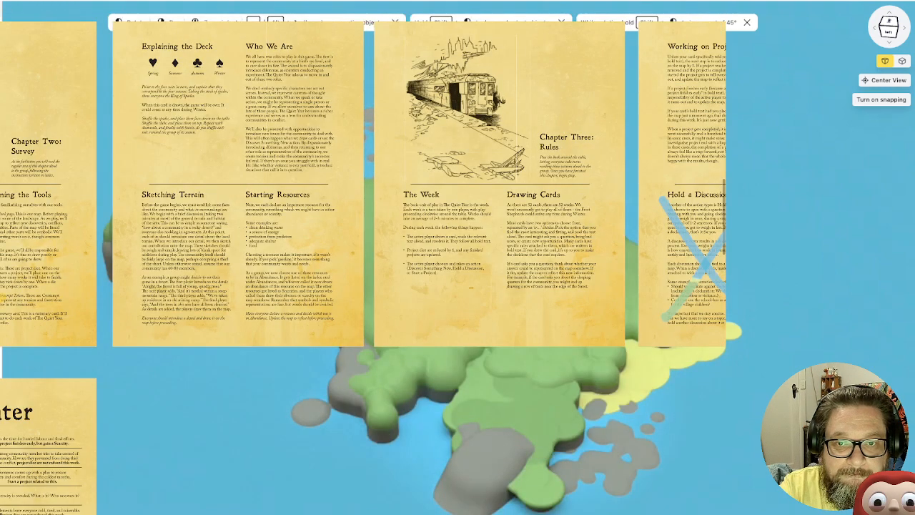
Return from the rulebook pages to the Resources list on the board and review its cards
right_drag(291, 54, 394, 403)
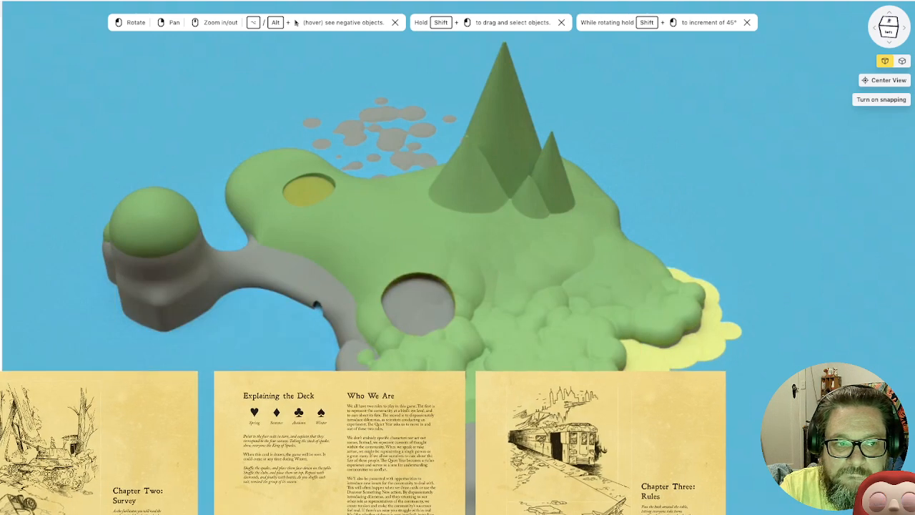
scroll(457, 257, down, 3)
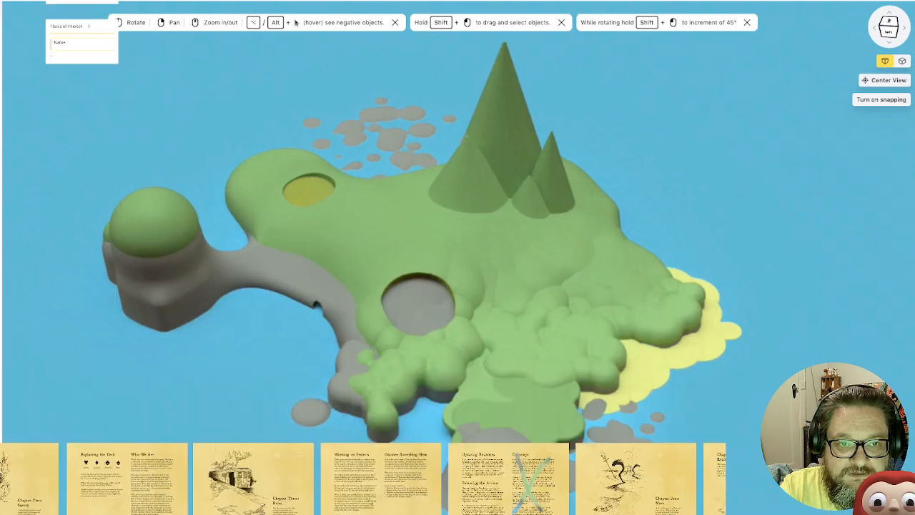
right_drag(88, 7, 88, 208)
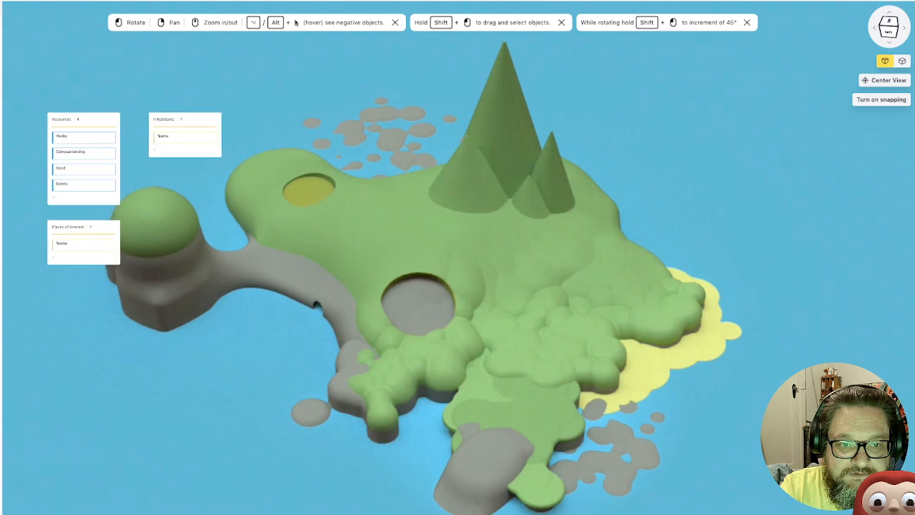
scroll(84, 158, up, 2)
scroll(85, 158, up, 5)
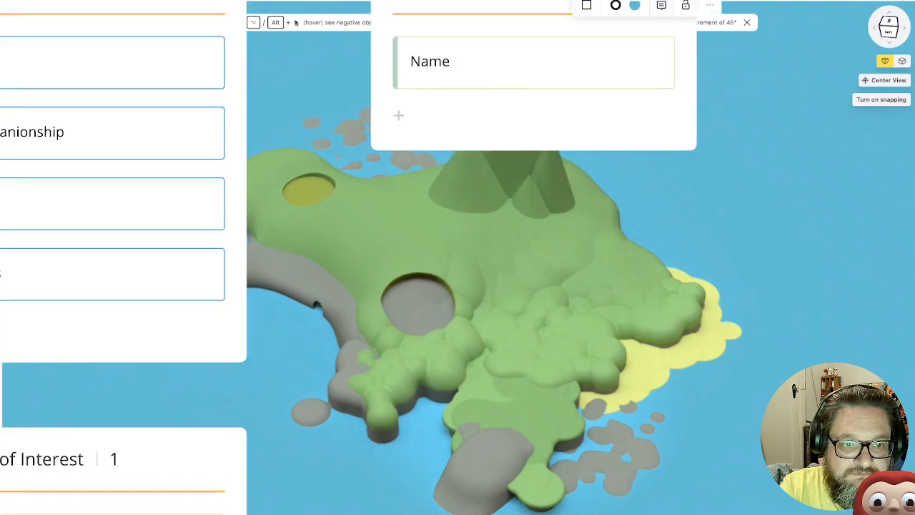
scroll(84, 159, up, 3)
scroll(84, 159, down, 2)
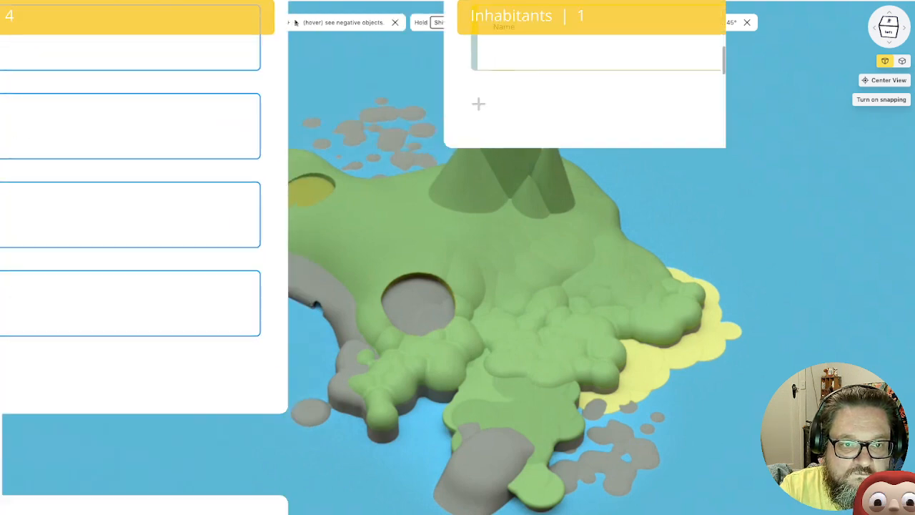
right_drag(277, 131, 420, 213)
scroll(272, 150, up, 2)
right_drag(459, 258, 499, 256)
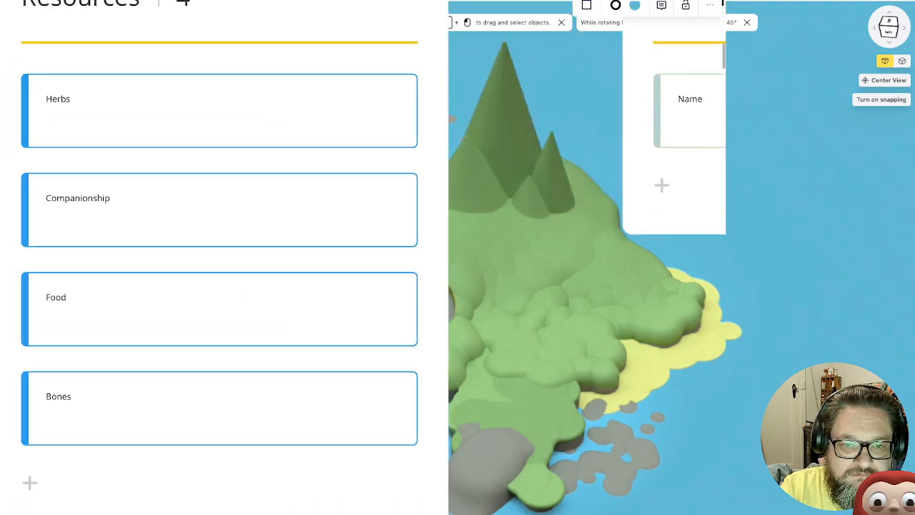
scroll(500, 256, down, 2)
scroll(502, 256, up, 1)
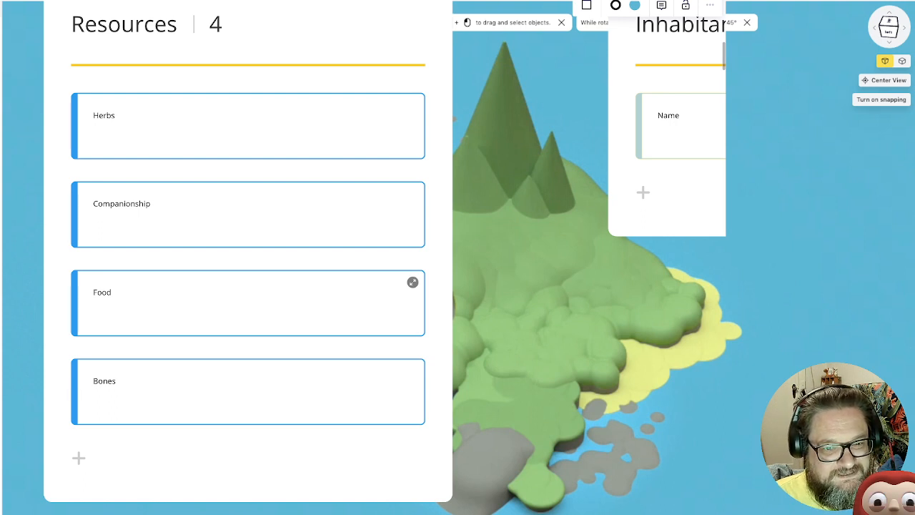
click(247, 304)
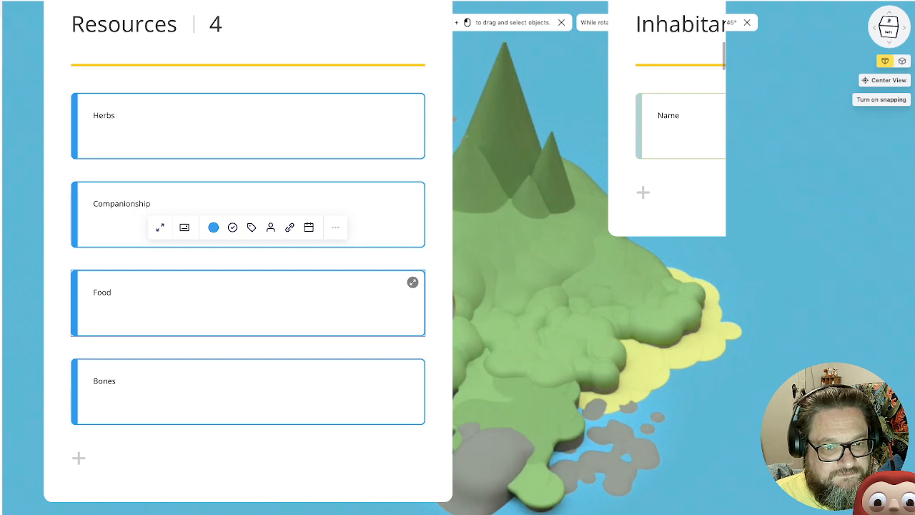
click(412, 282)
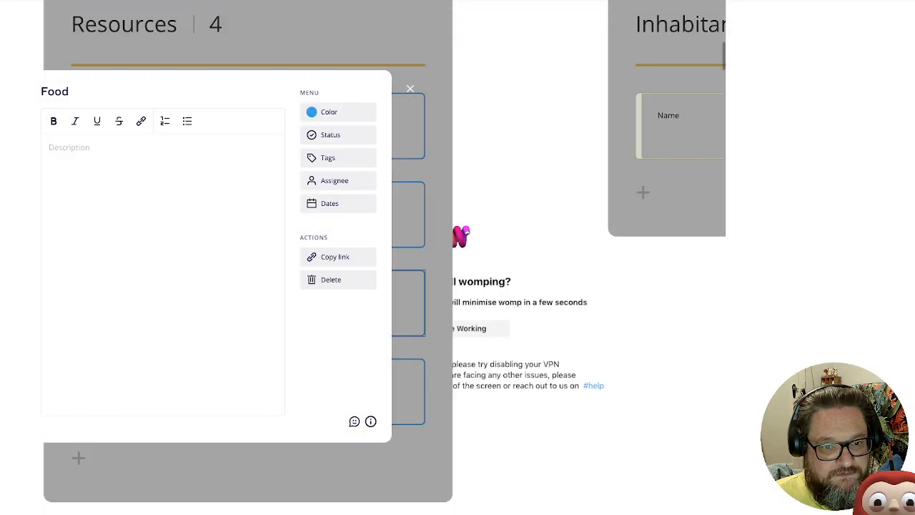
click(409, 88)
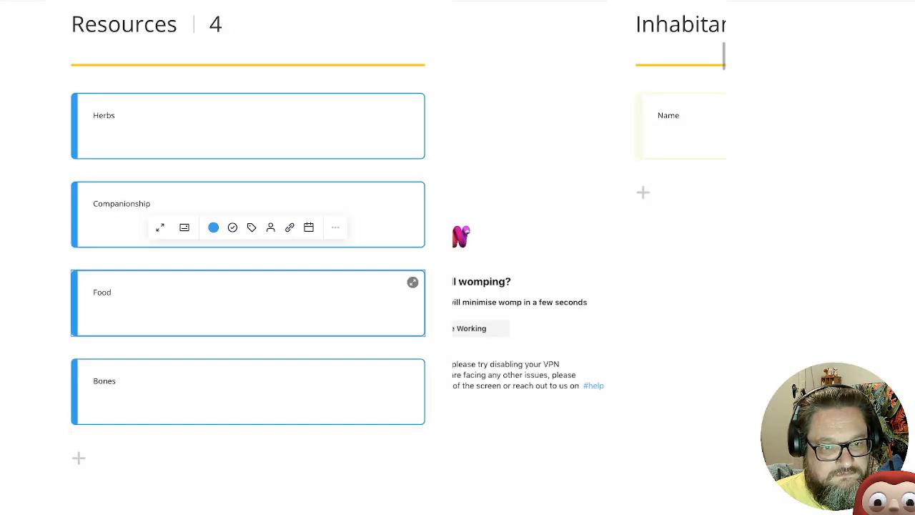
Rename the "Food" card in the Resources list to "Berries"
click(412, 282)
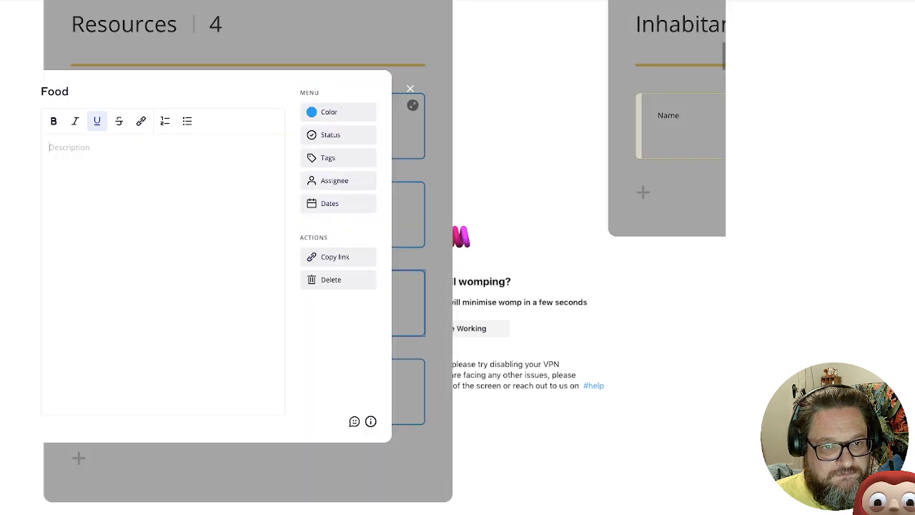
key(shift+Left)
key(shift+Left)
key(shift+Left)
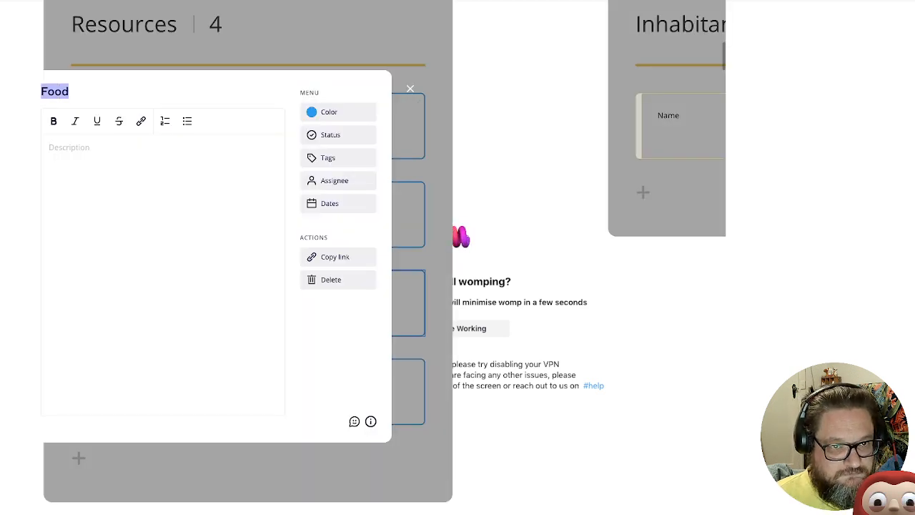
text(Berries)
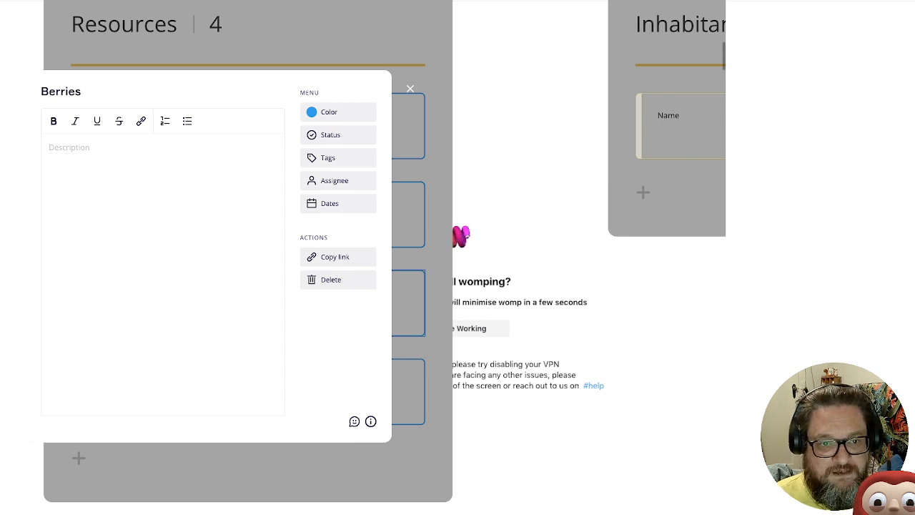
key(Escape)
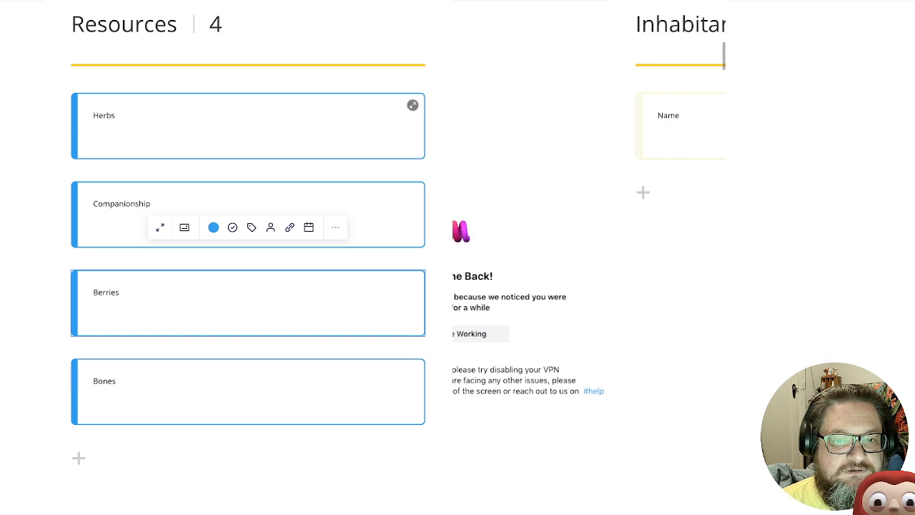
Change the Herbs card's colour to crimson, after trying red
click(248, 126)
click(213, 51)
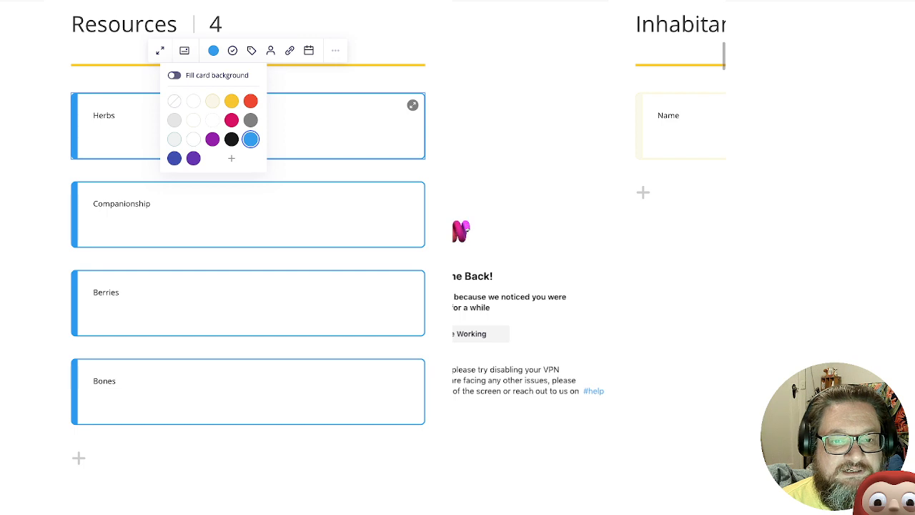
click(251, 102)
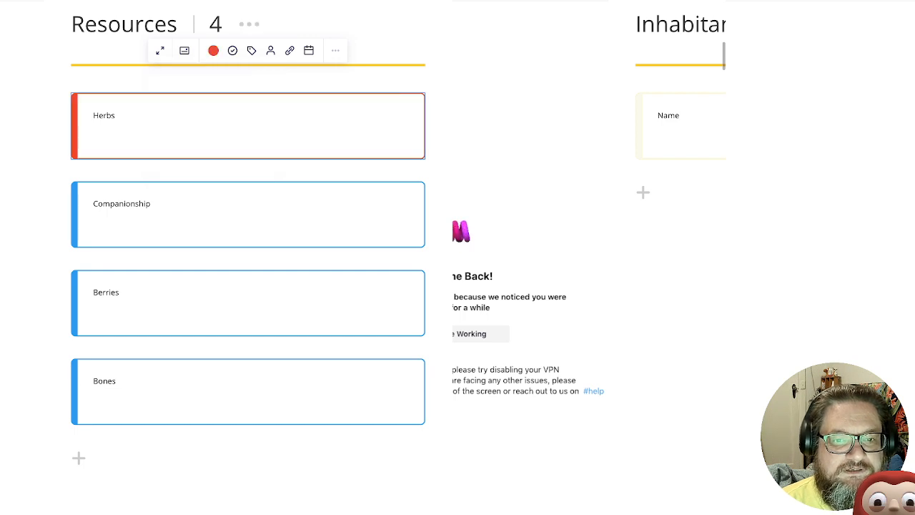
click(213, 51)
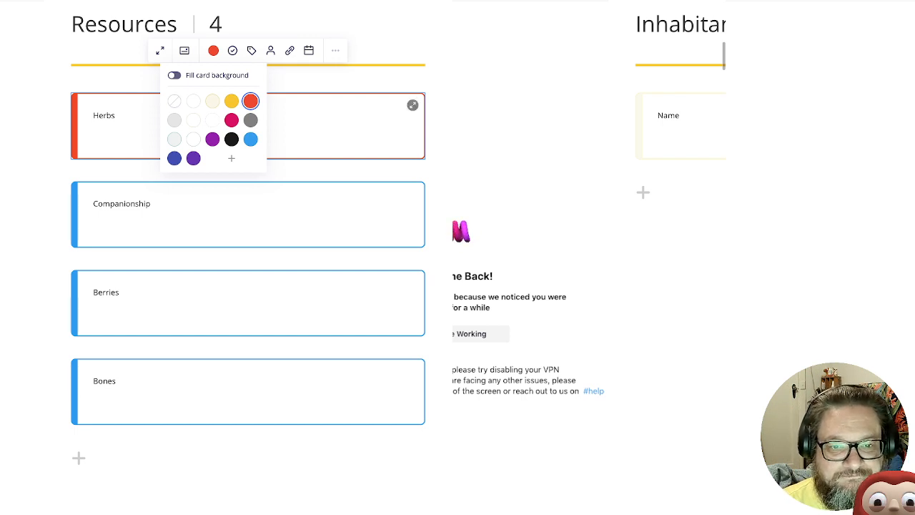
click(232, 120)
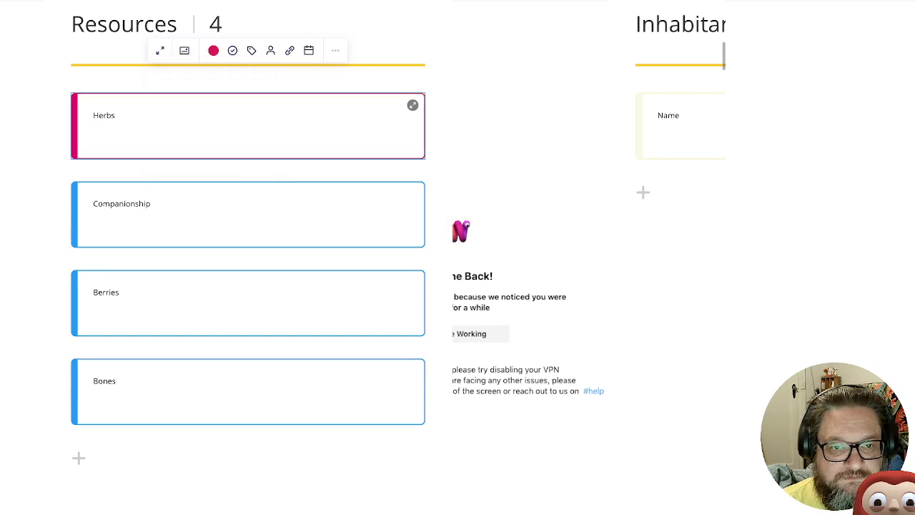
Add the description "Abundance" to the Herbs card
click(412, 105)
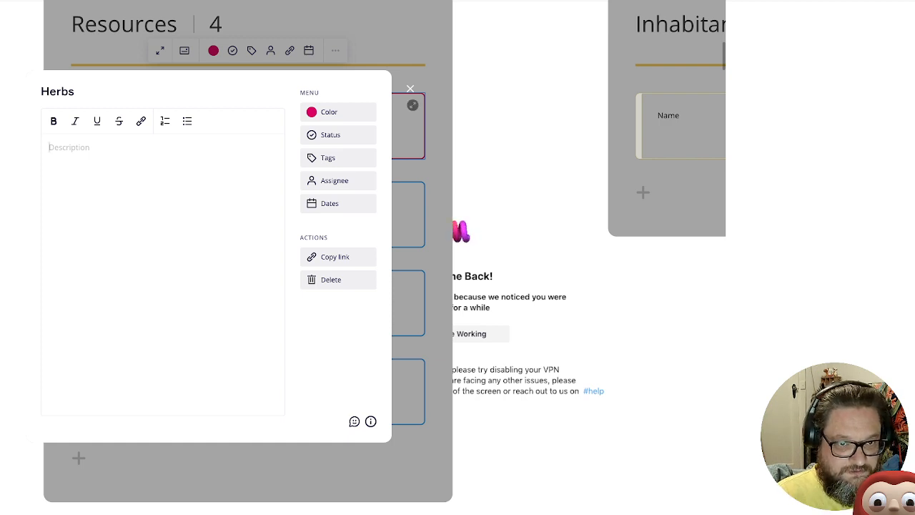
text(Ab)
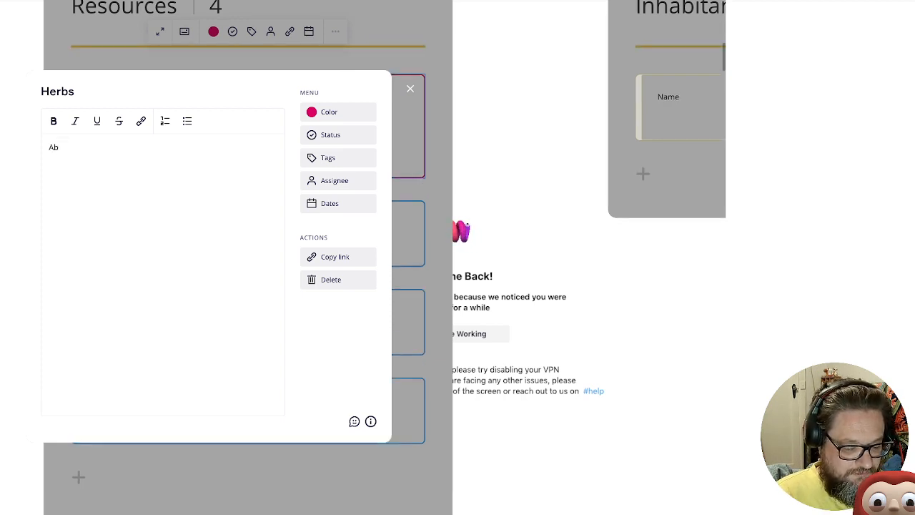
text(undance)
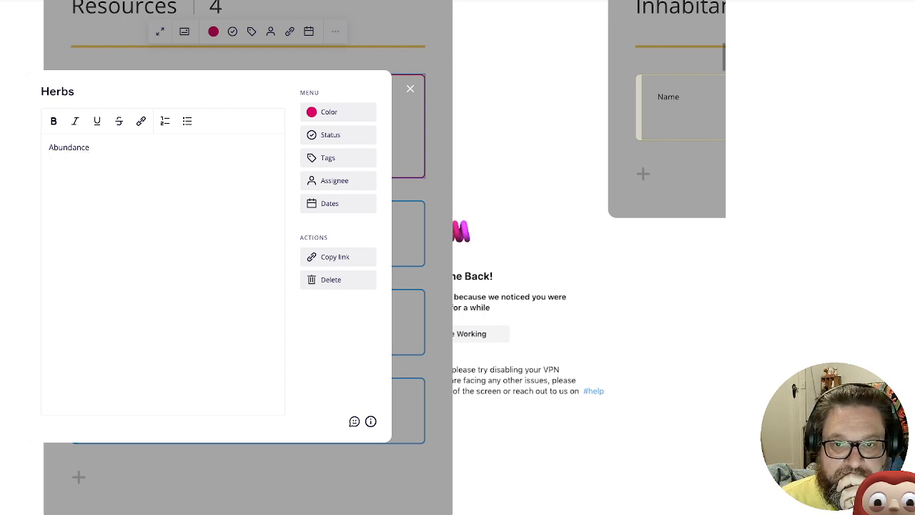
key(Escape)
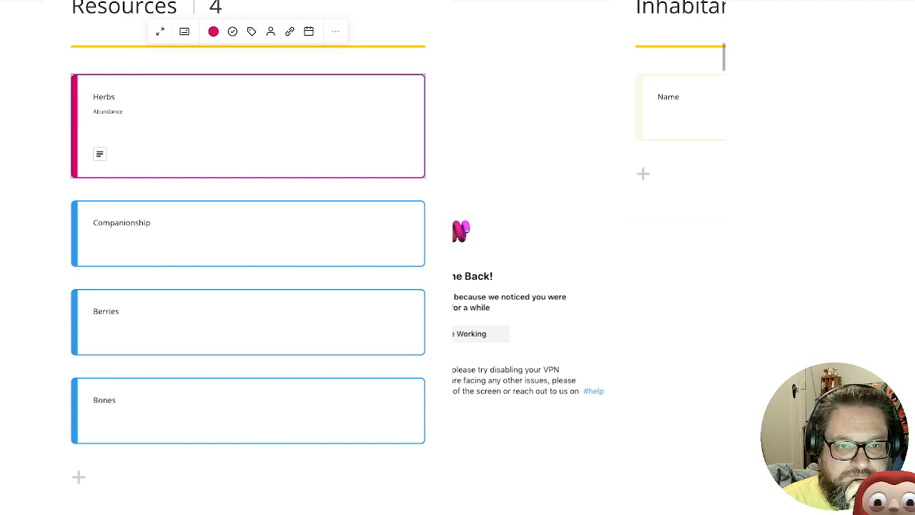
Try moving the Herbs card below Companionship in the Resources list, and move it back above it
click(248, 189)
drag(248, 114, 248, 123)
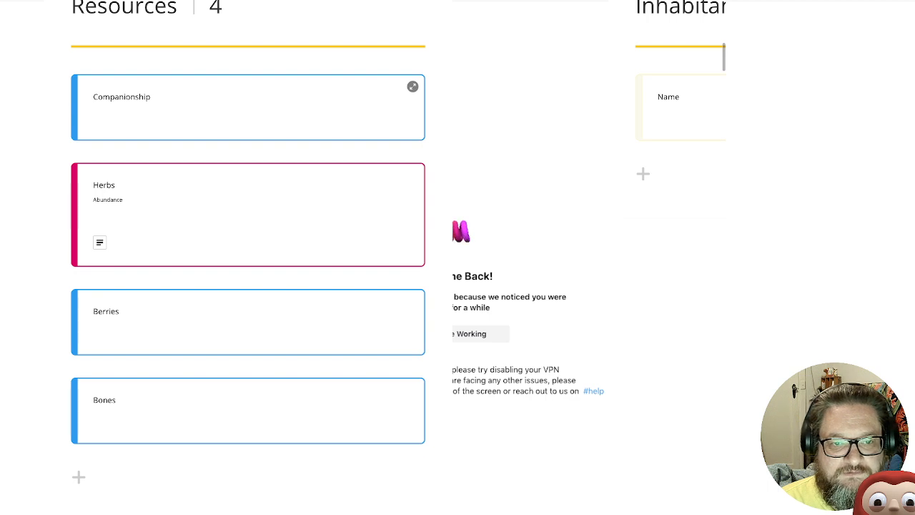
click(248, 114)
click(248, 207)
drag(249, 207, 241, 125)
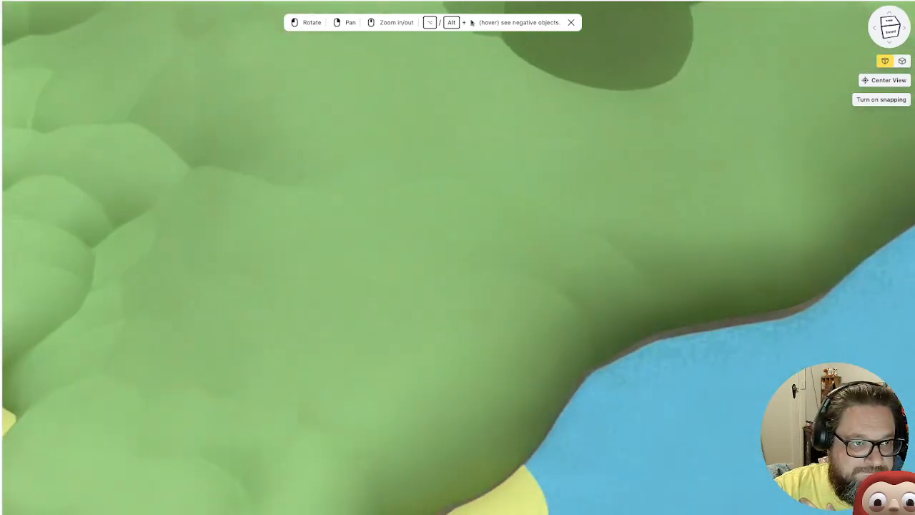
Move the small selected shape from the island's forested tip across to the slope below the mountain cones
click(120, 102)
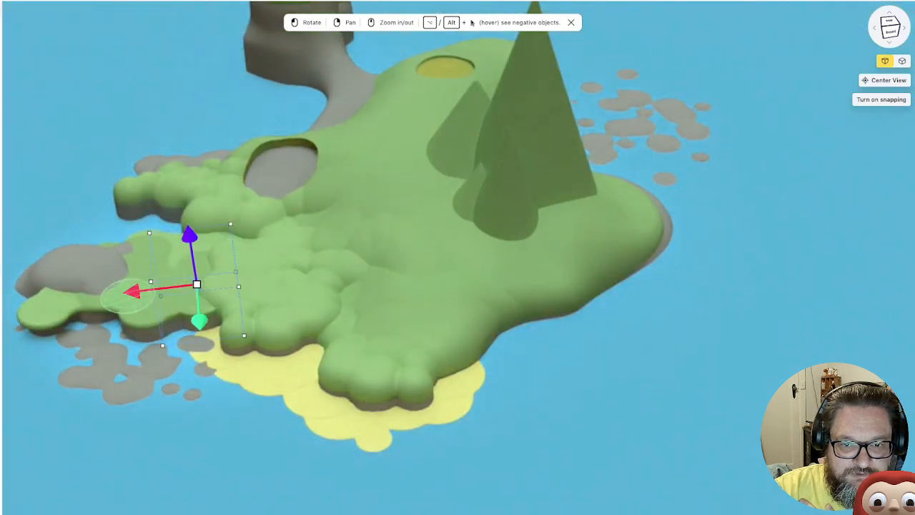
drag(132, 292, 514, 248)
scroll(514, 248, up, 2)
scroll(514, 248, up, 8)
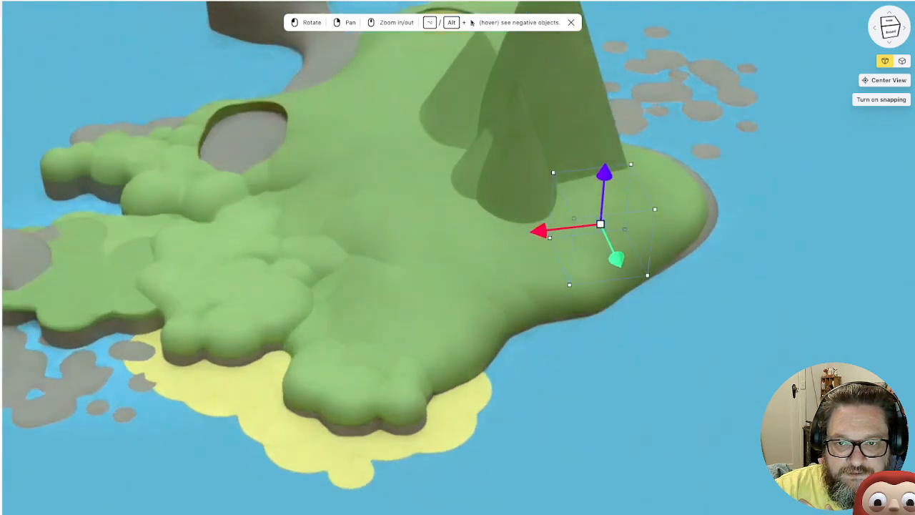
scroll(514, 247, down, 4)
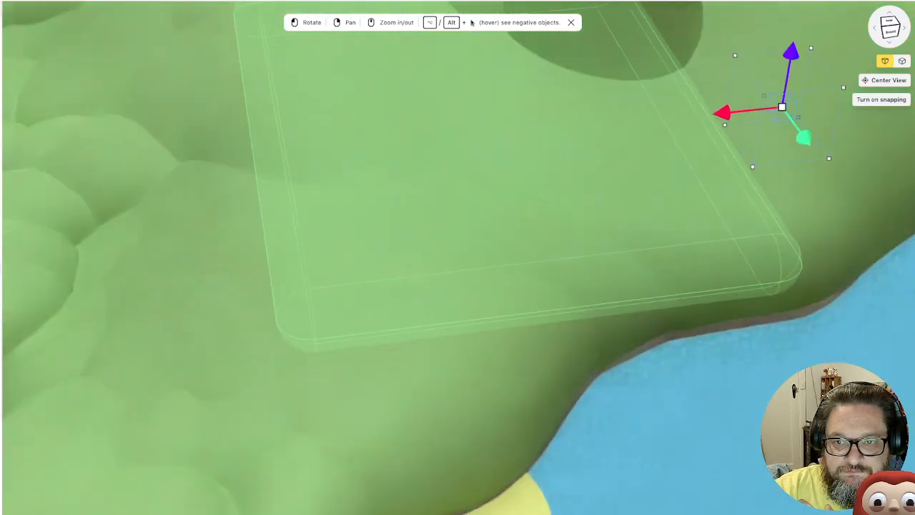
drag(721, 113, 453, 141)
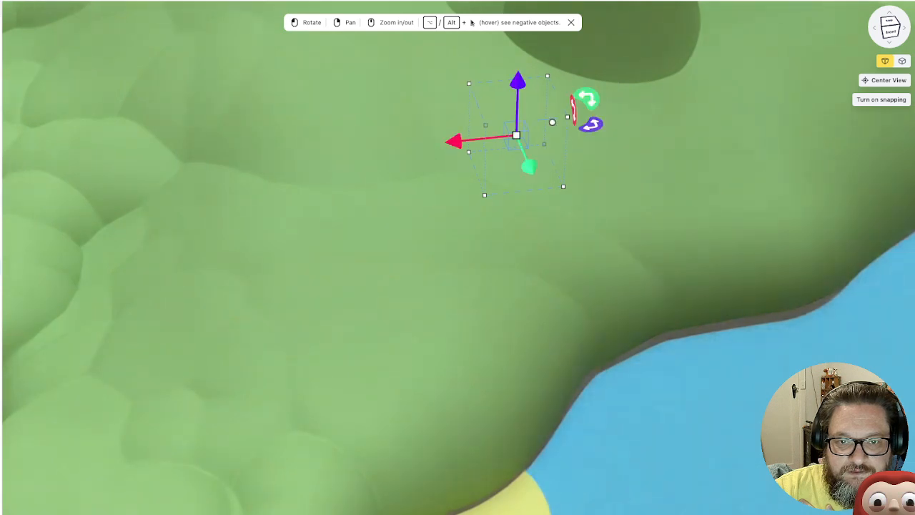
Adjust the small cube's height and depth so it sits on the green ground in front of the cones
scroll(501, 122, down, 1)
drag(515, 89, 516, 9)
right_drag(516, 10, 487, 211)
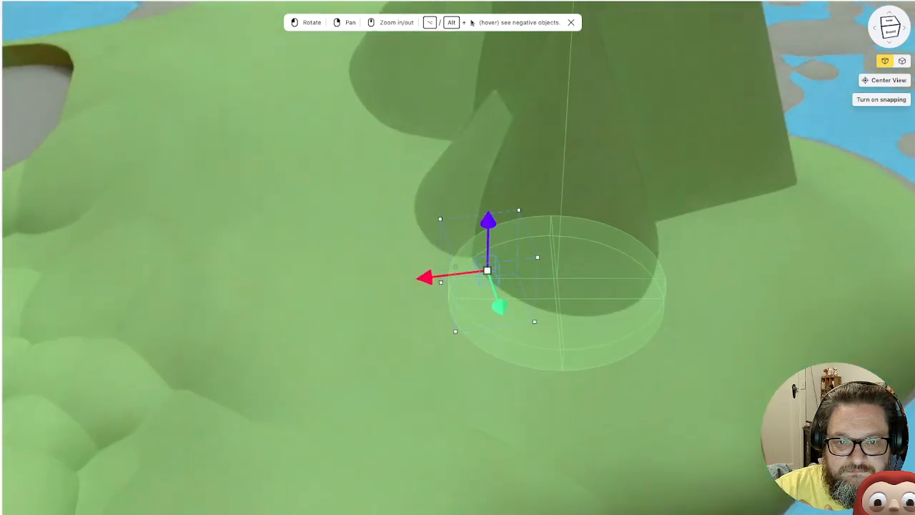
drag(498, 307, 544, 440)
drag(531, 357, 534, 310)
scroll(514, 315, up, 5)
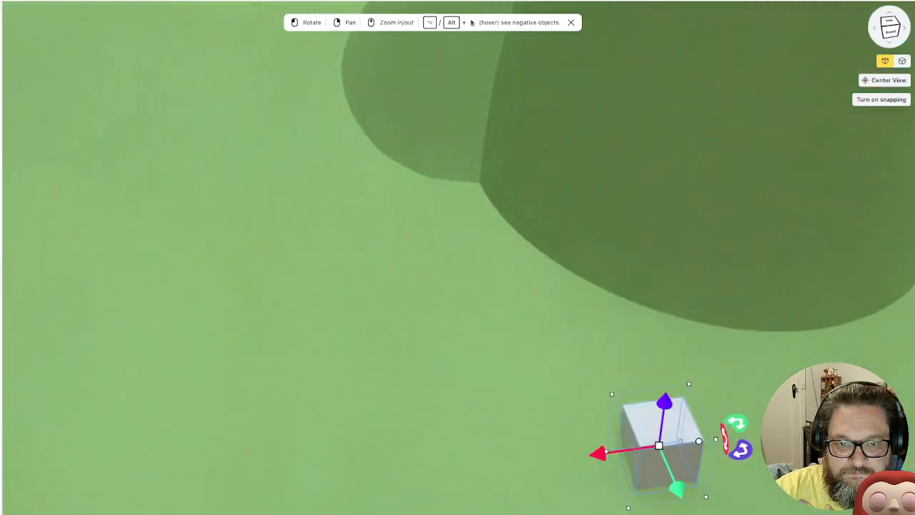
right_drag(558, 350, 246, 48)
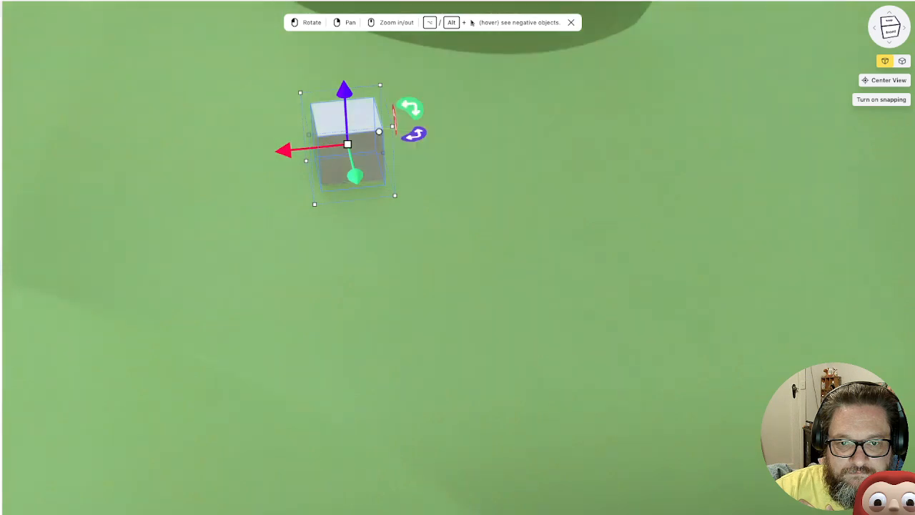
Reshape the small cube into a round-ended capsule lying on its side and lower it slightly towards the ground
scroll(493, 357, up, 4)
right_drag(246, 86, 496, 299)
key(alt)
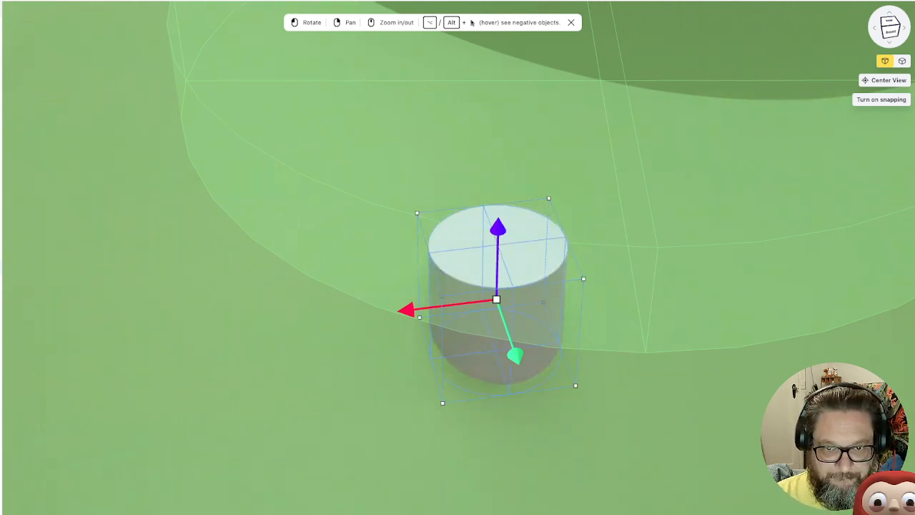
key(Return)
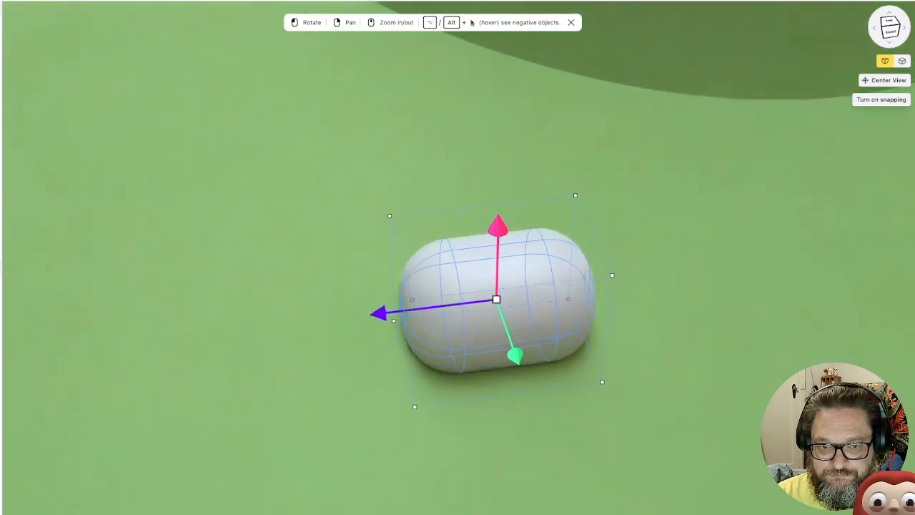
drag(499, 228, 498, 242)
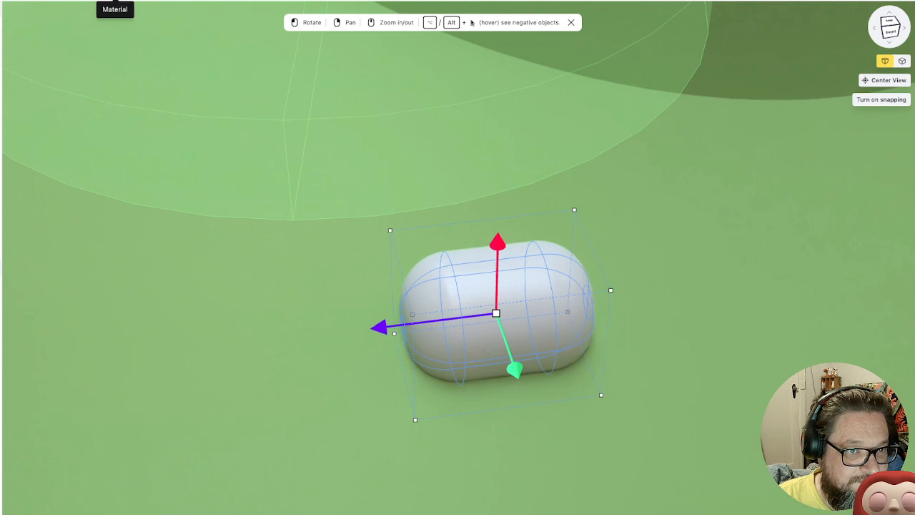
Apply the olive-green material from the saved collection to the capsule
click(115, 1)
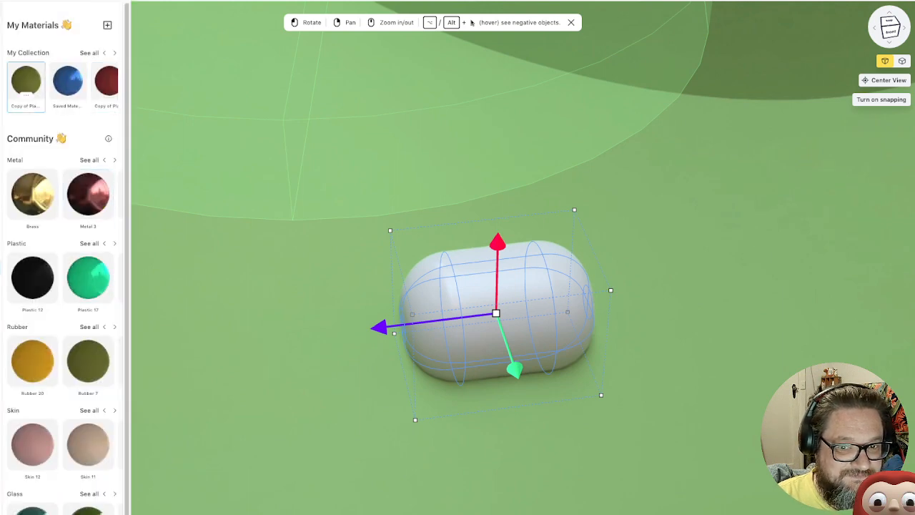
click(26, 81)
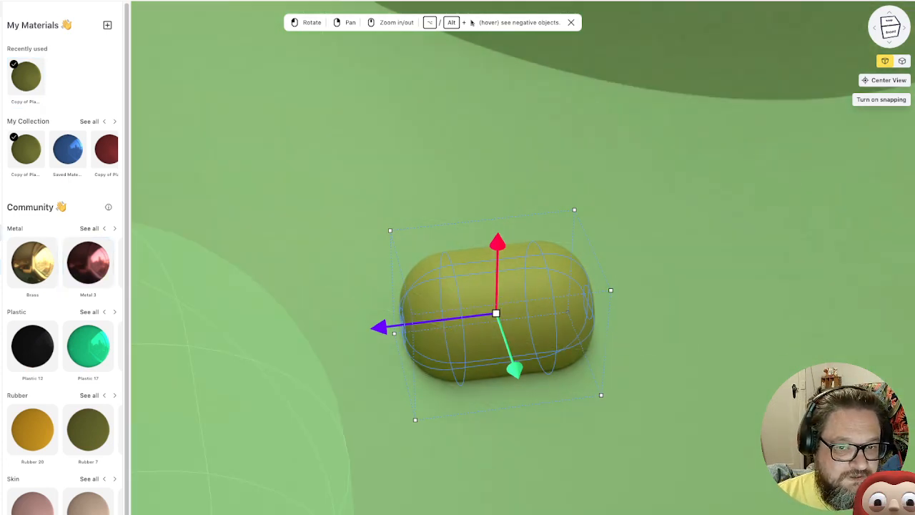
Try adding a shorter, lowered duplicate of the olive capsule against its front side, and delete that copy
right_click(1, 268)
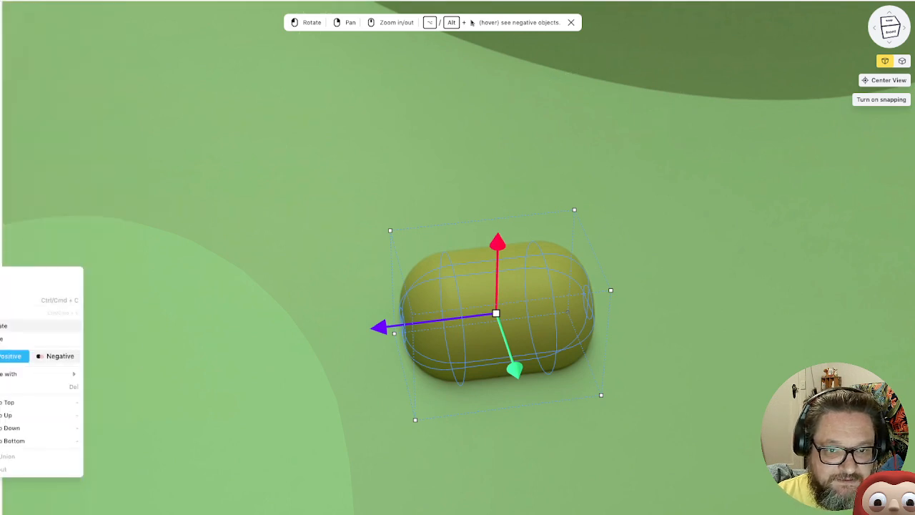
click(3, 325)
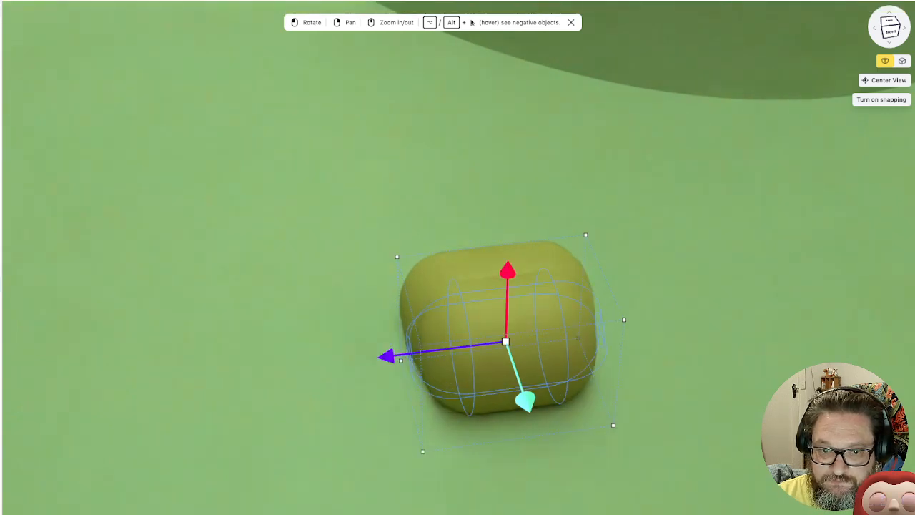
drag(914, 315, 862, 317)
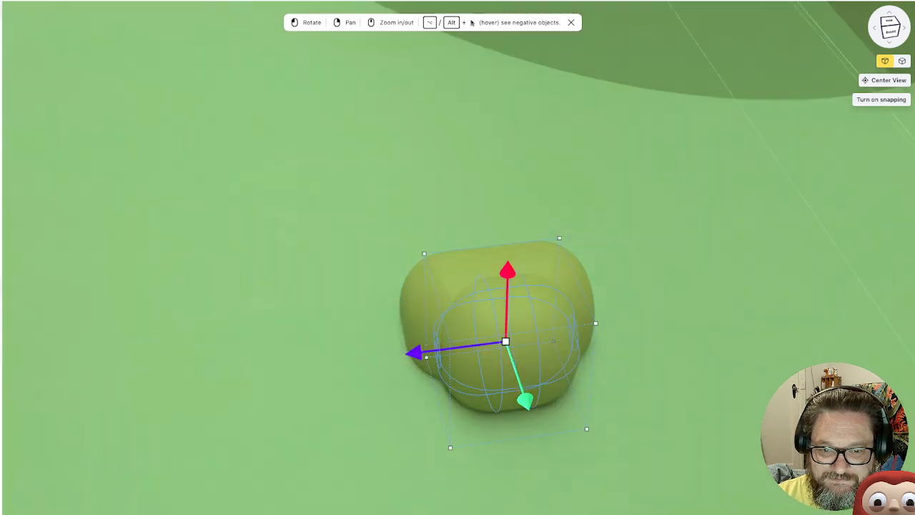
drag(744, 276, 787, 229)
right_drag(786, 229, 527, 304)
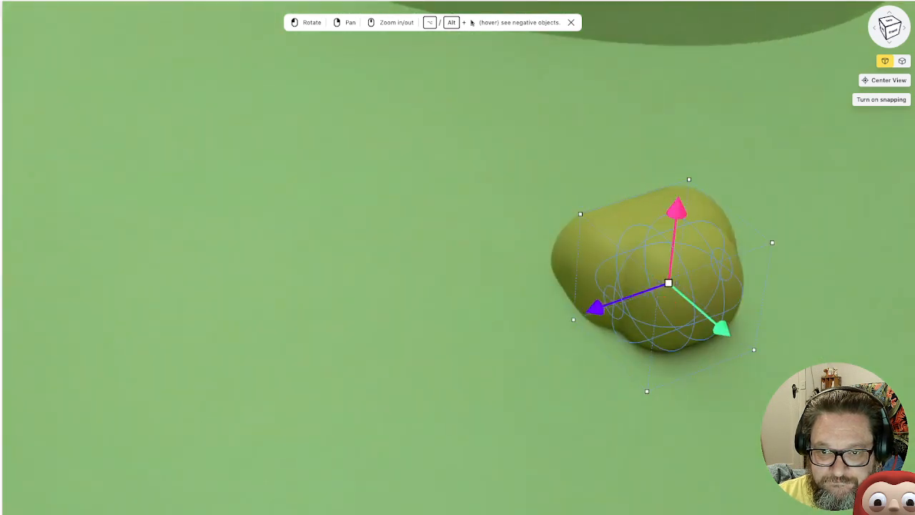
drag(678, 210, 674, 236)
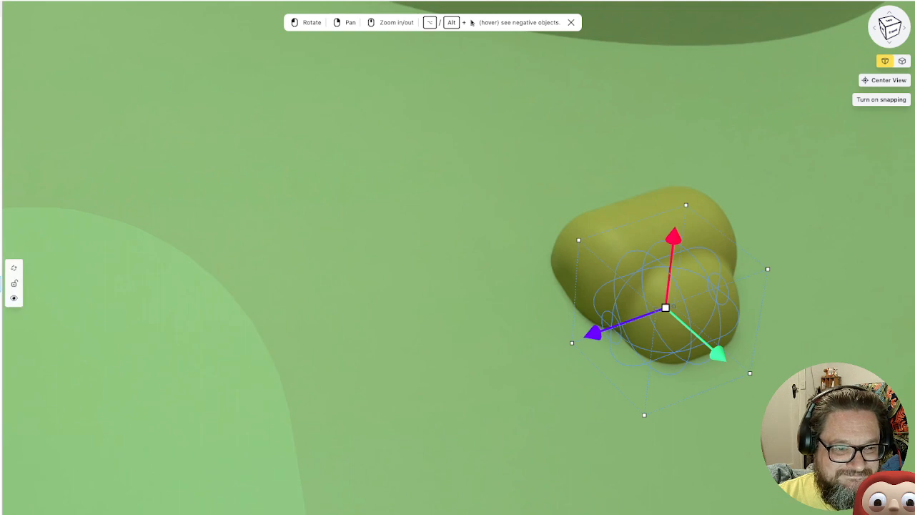
right_click(1, 285)
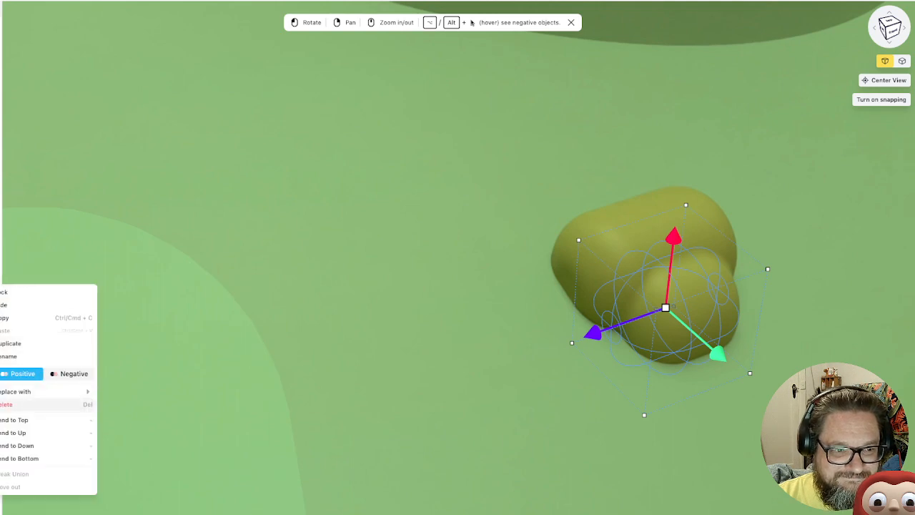
click(5, 404)
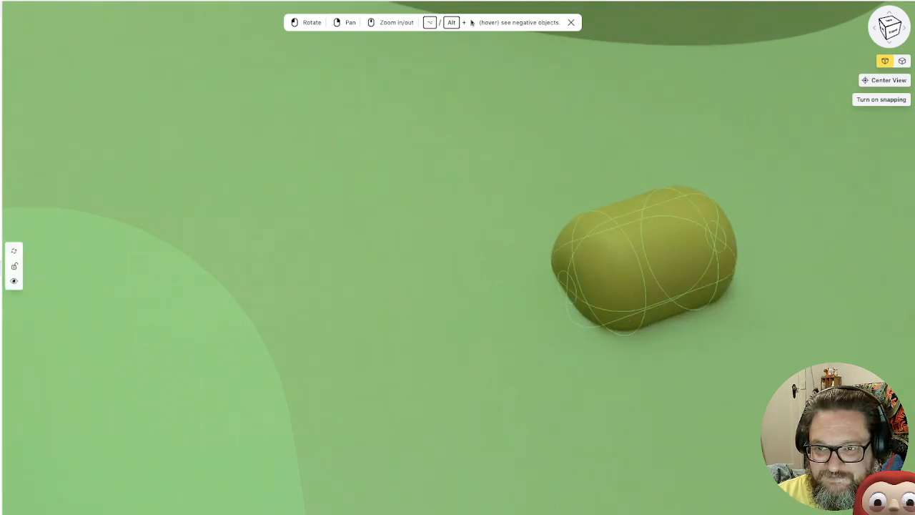
Stand the olive capsule upright and thin it into a slender plant stem
click(1, 266)
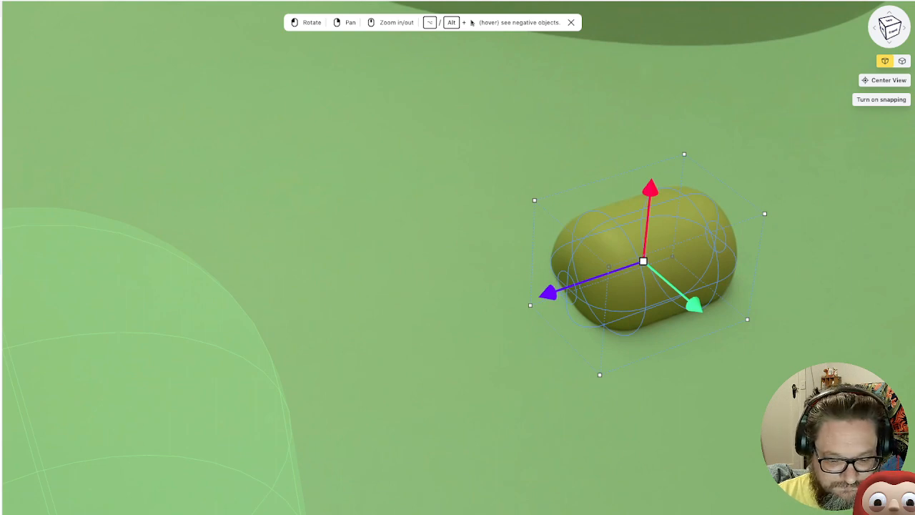
key(ctrl+z)
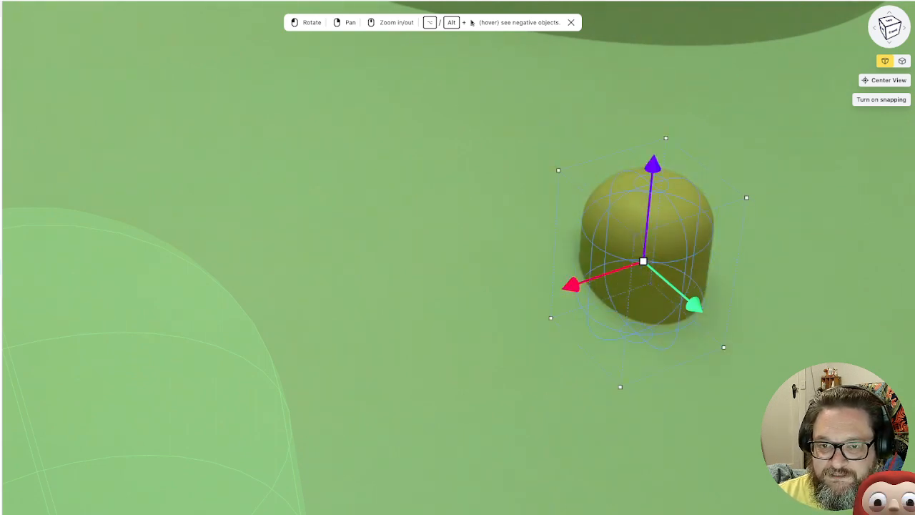
drag(914, 305, 745, 254)
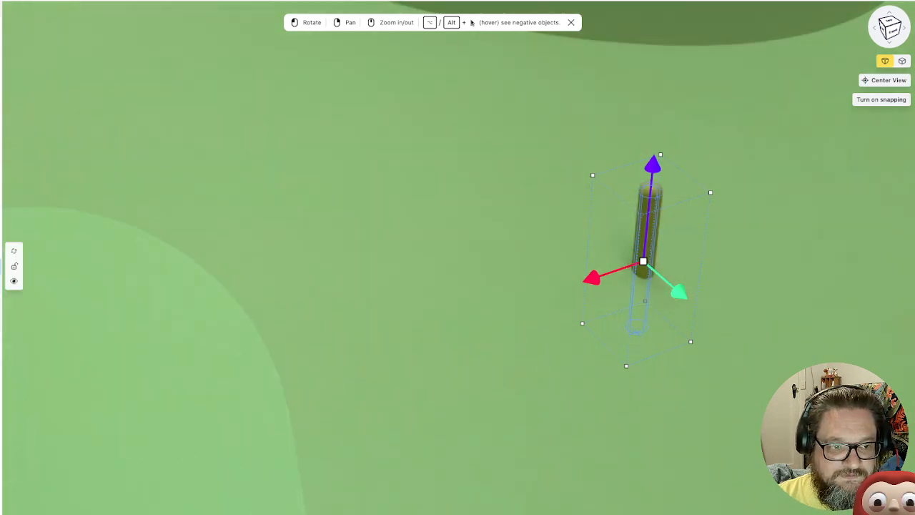
Duplicate the stem, flatten and widen the copy into a rounded bulb, and set it at the stem's upper end
right_click(0, 270)
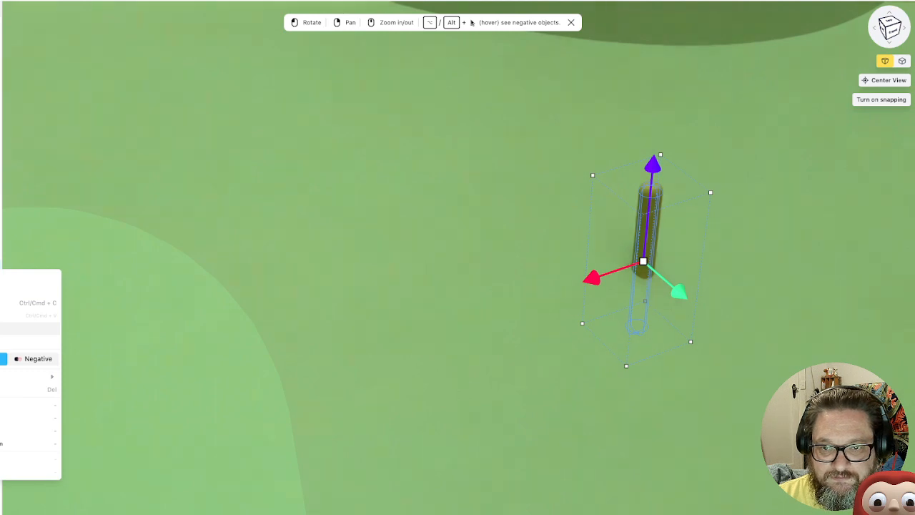
click(2, 328)
drag(654, 157, 660, 93)
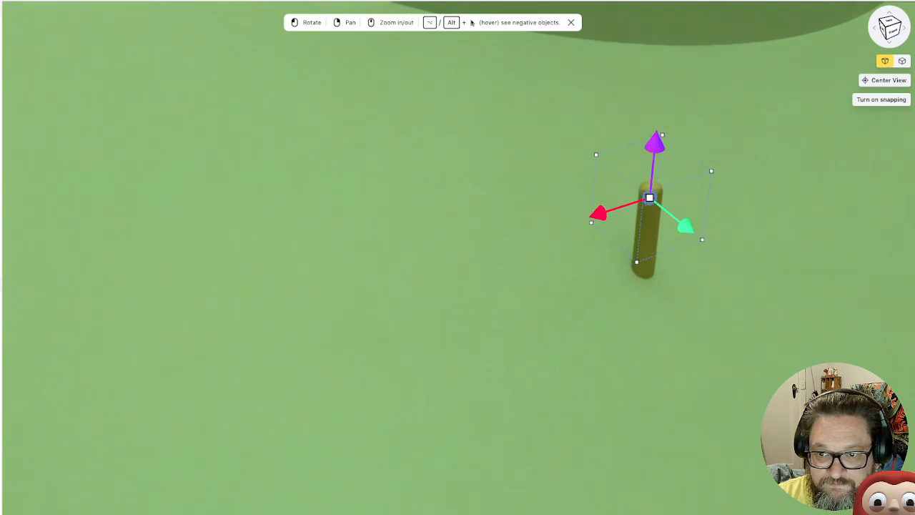
drag(655, 144, 656, 136)
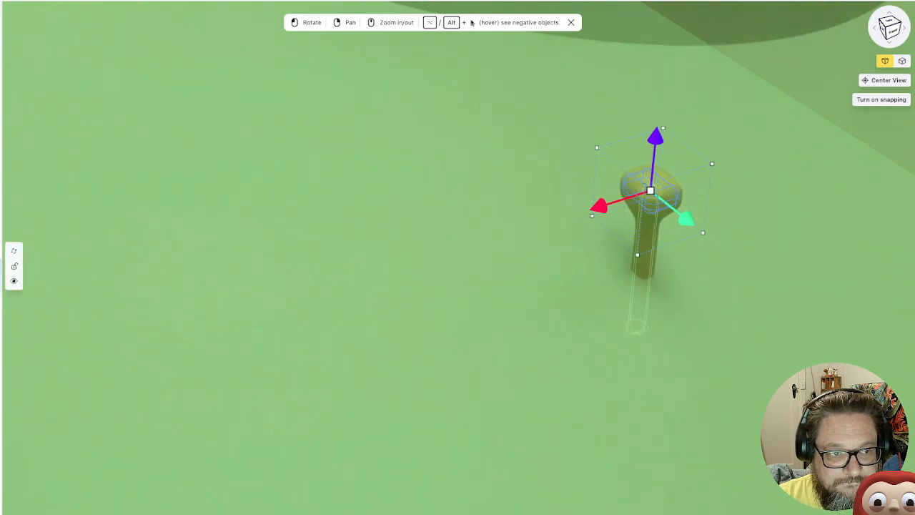
Duplicate the thin stem and raise the copy so it sticks out above the bulb
right_click(0, 266)
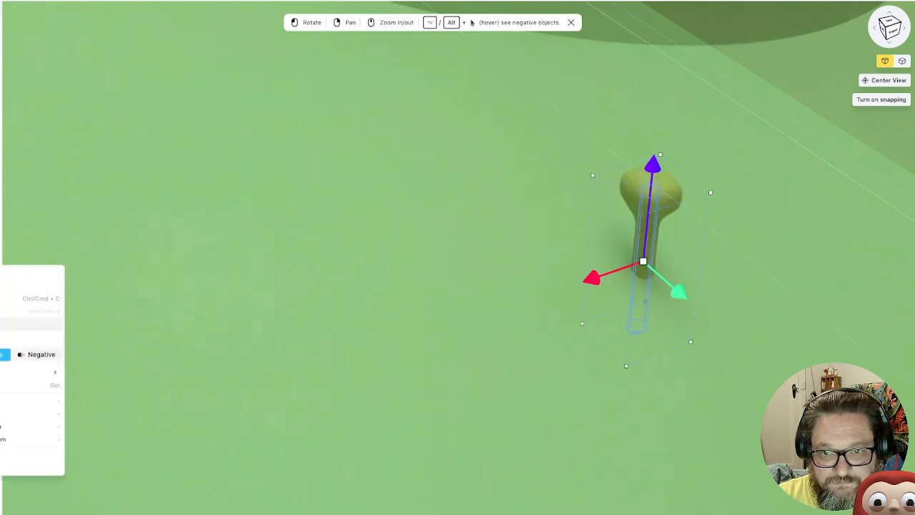
click(14, 324)
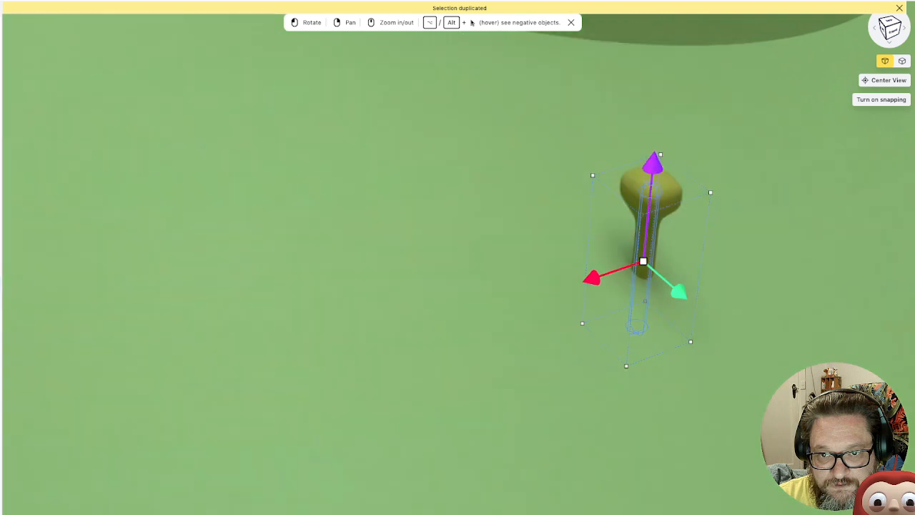
drag(654, 164, 658, 119)
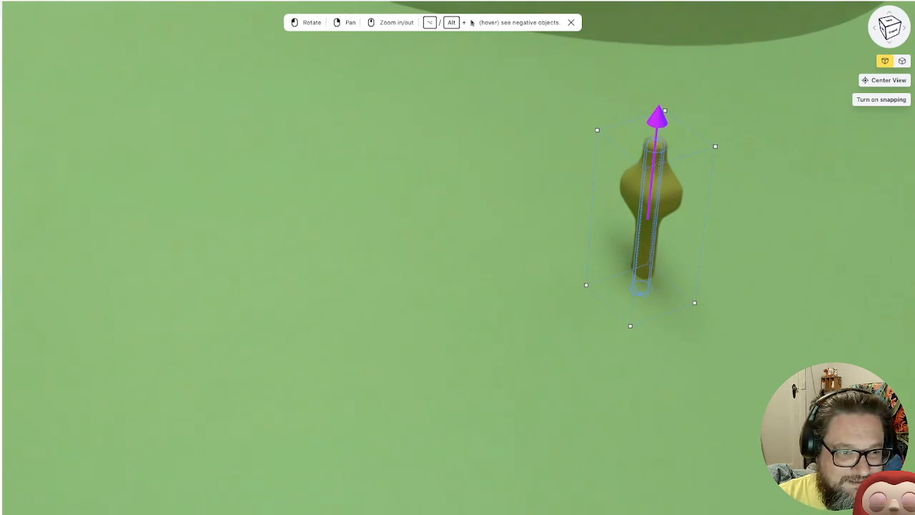
drag(657, 120, 658, 119)
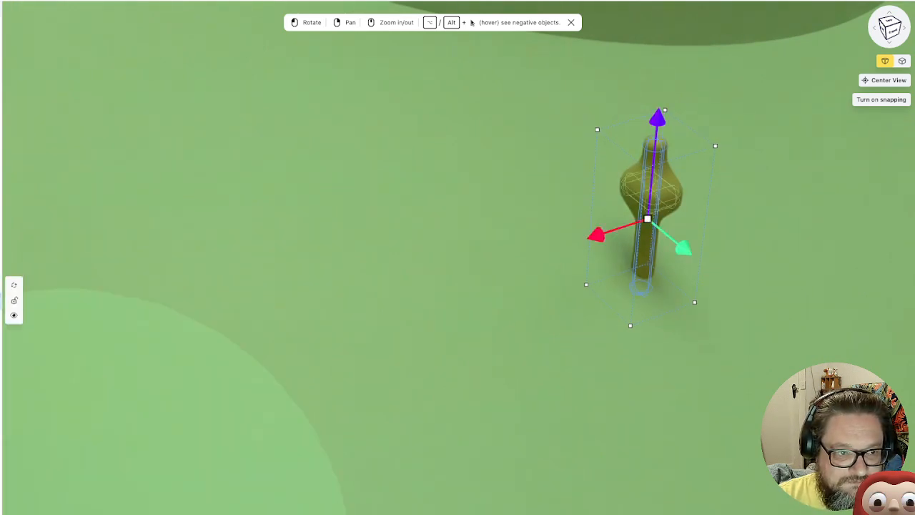
Duplicate the bulb, raise the copy onto the tip of the upper stem, and give it the saved dark red material
click(0, 301)
right_click(1, 302)
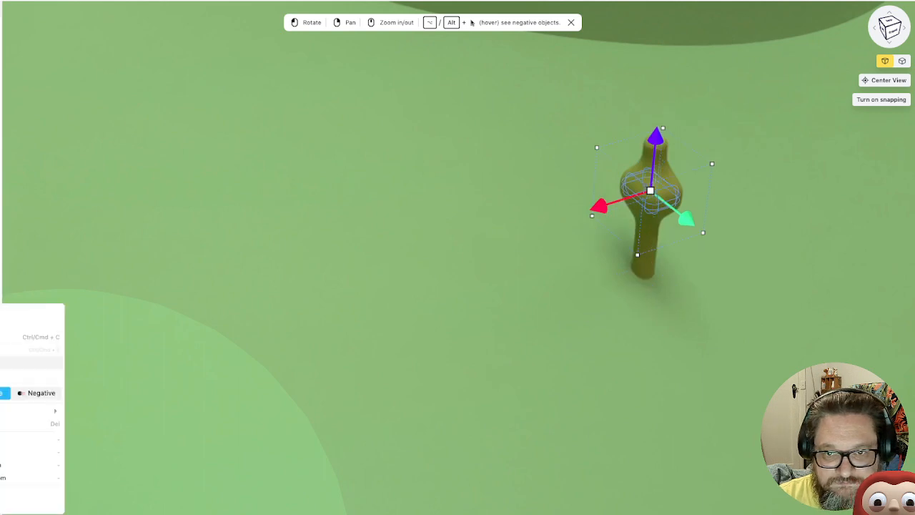
click(1, 362)
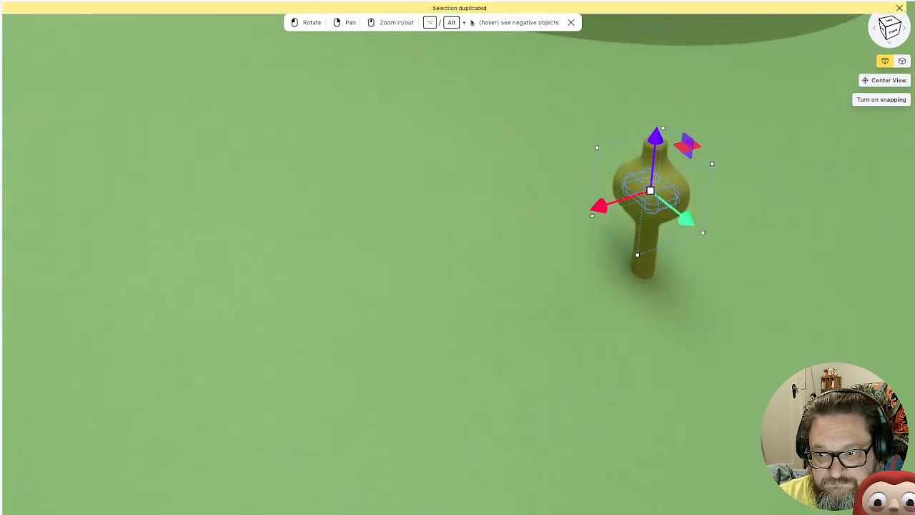
drag(656, 135, 661, 84)
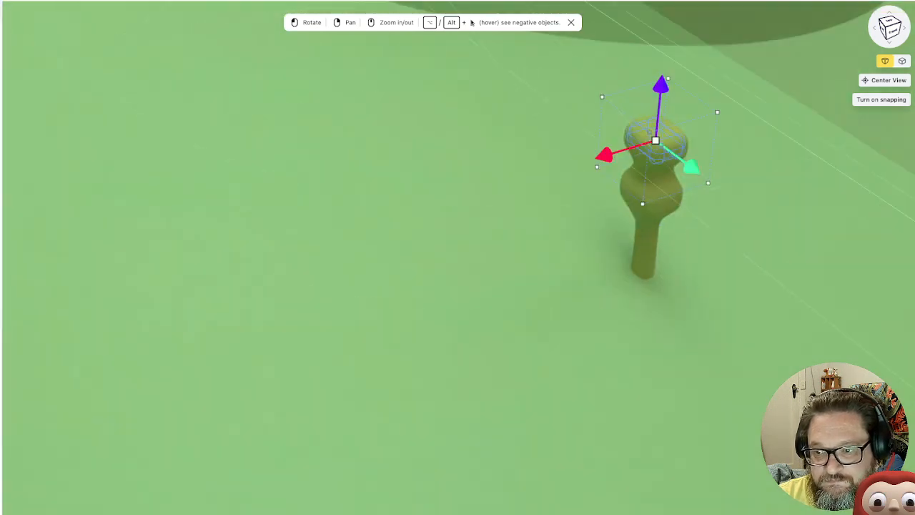
drag(572, 214, 621, 224)
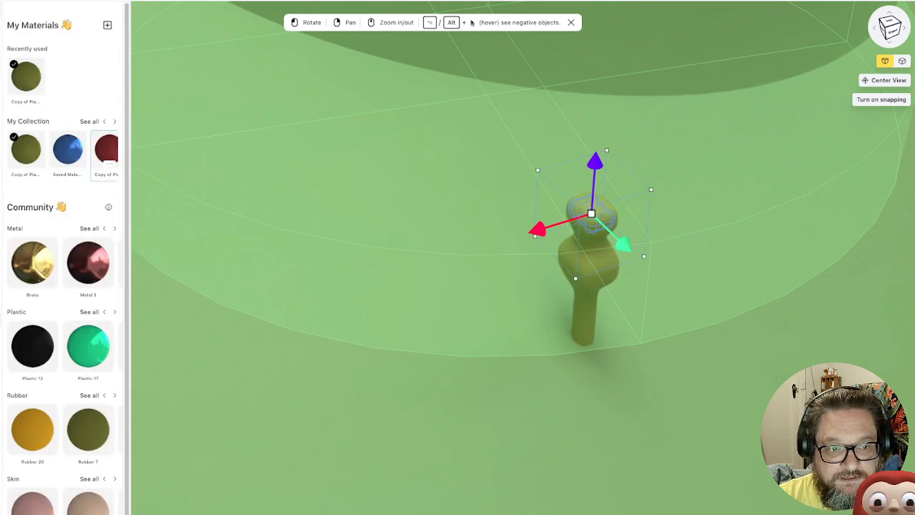
click(106, 149)
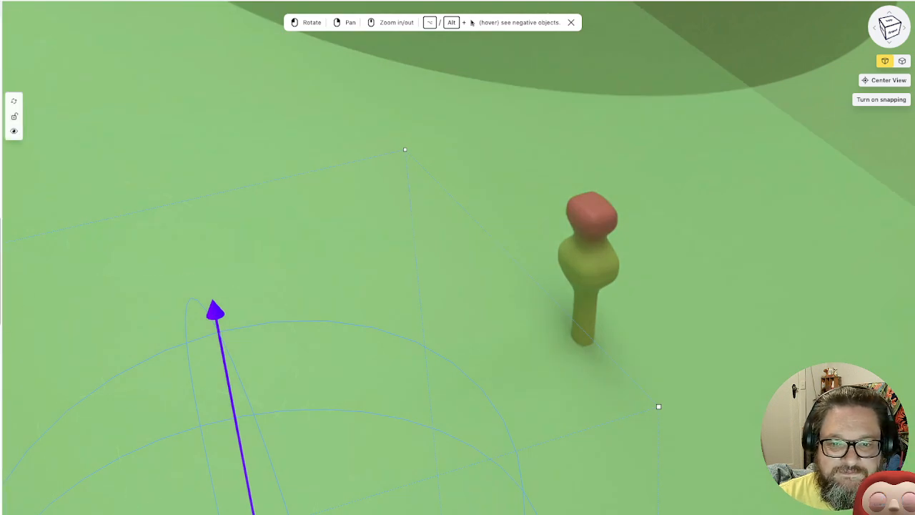
Select all the shapes of the small red-topped plant and combine them into a union
scroll(459, 312, down, 15)
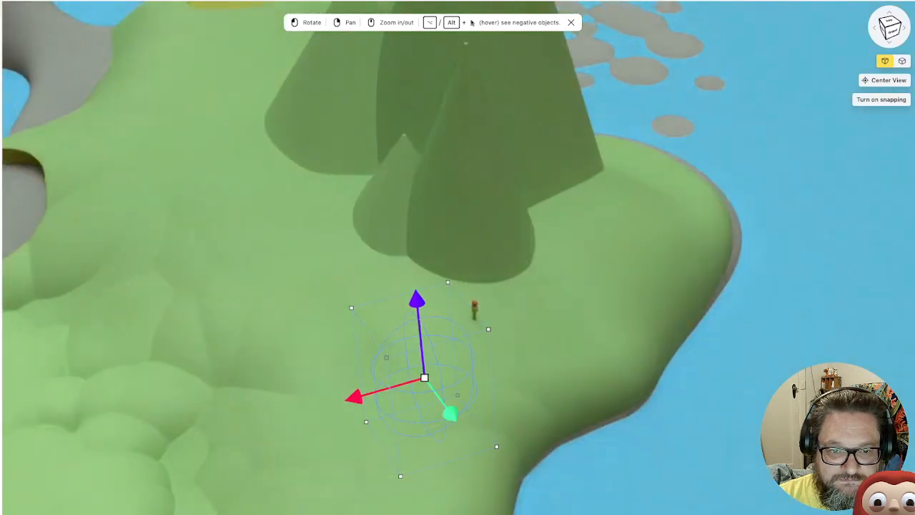
drag(459, 312, 400, 311)
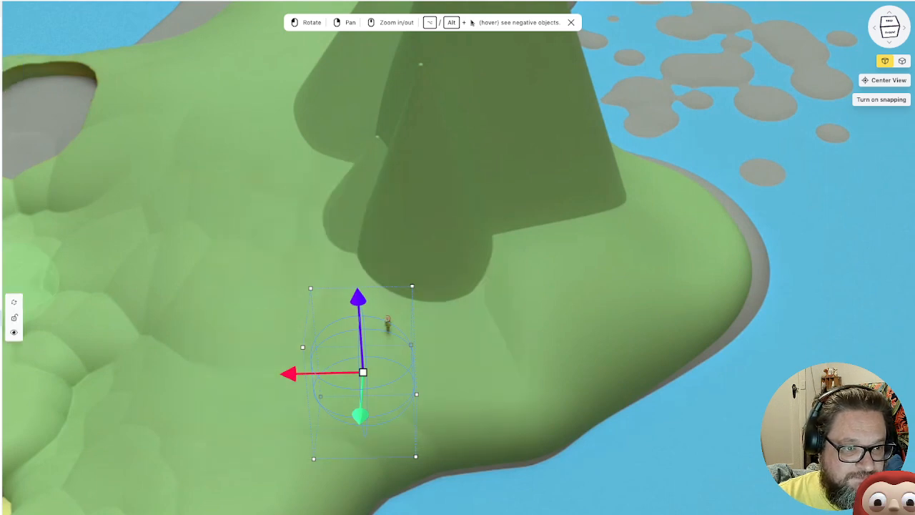
click(387, 320)
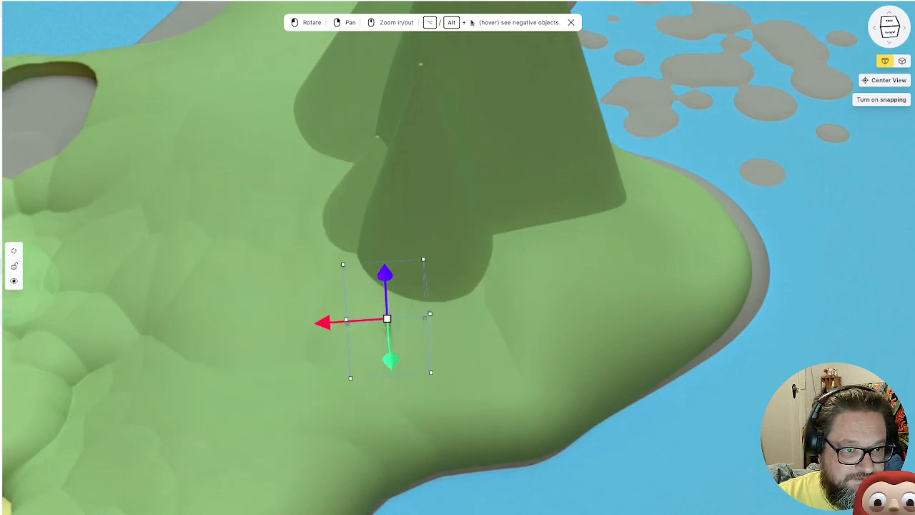
shift+click(1, 281)
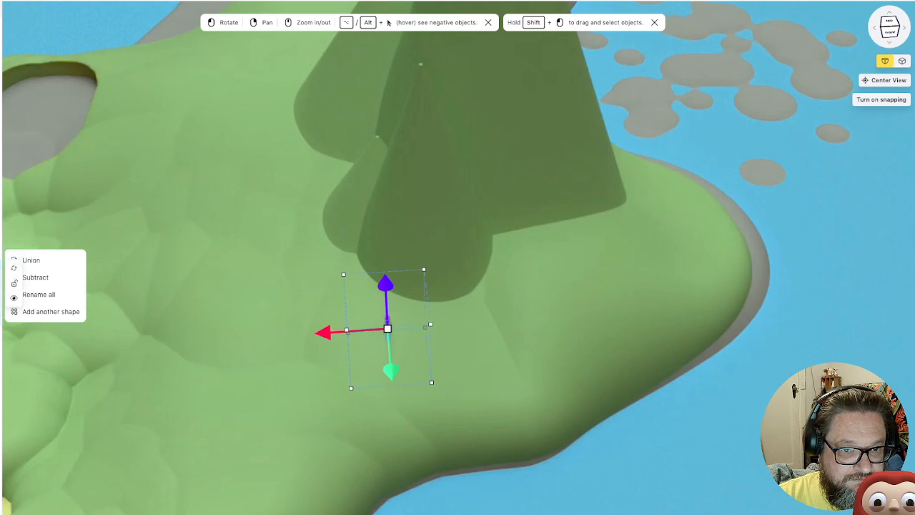
click(31, 260)
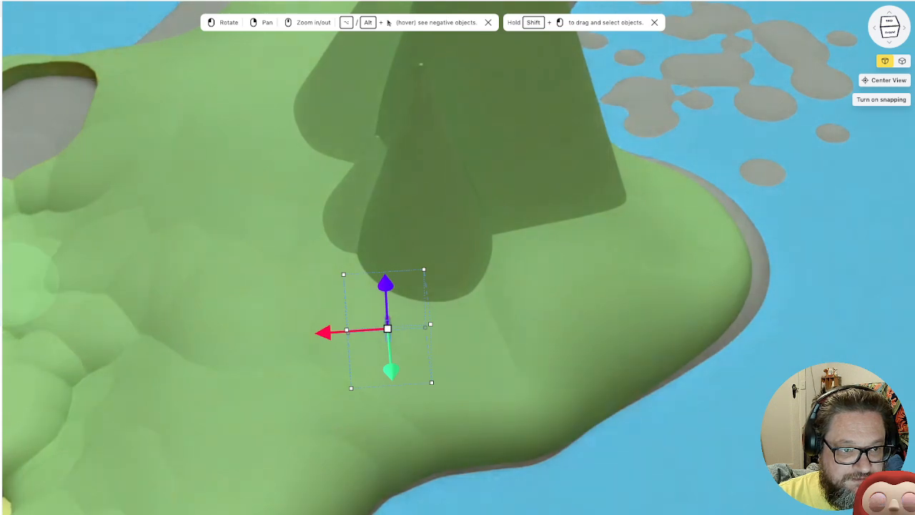
Duplicate the combined plant and place the copy beside and slightly in front of the original on the slope
scroll(429, 299, up, 5)
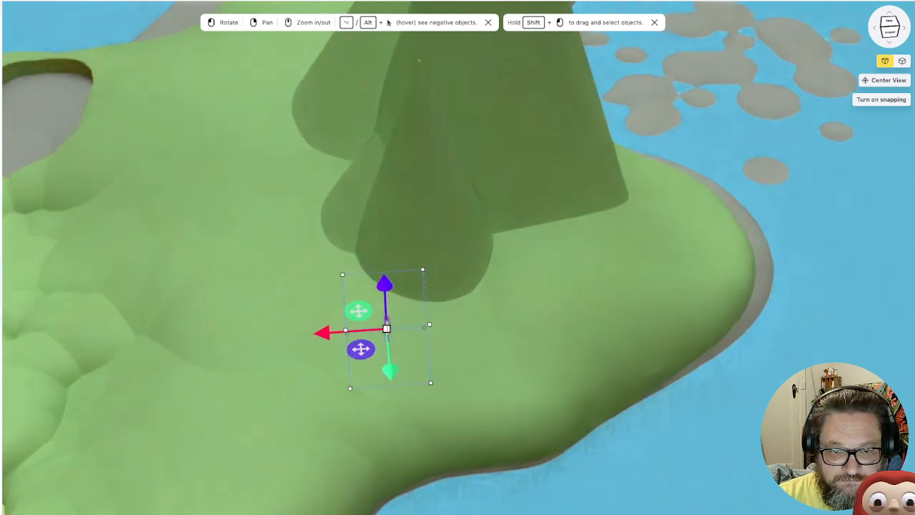
scroll(429, 299, up, 5)
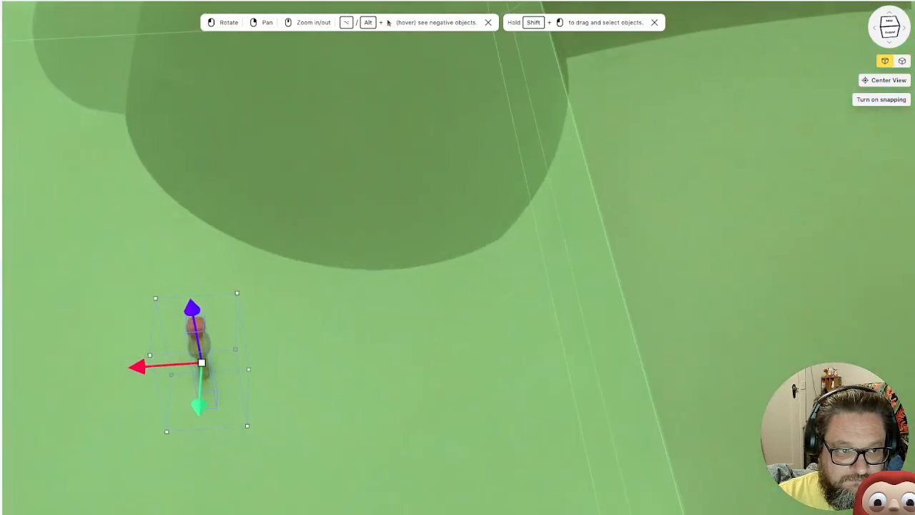
right_drag(429, 299, 564, 113)
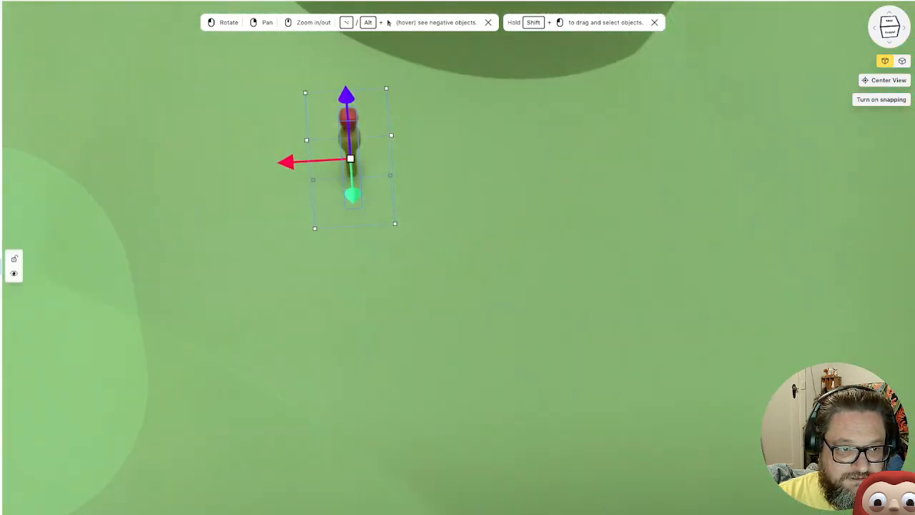
click(14, 274)
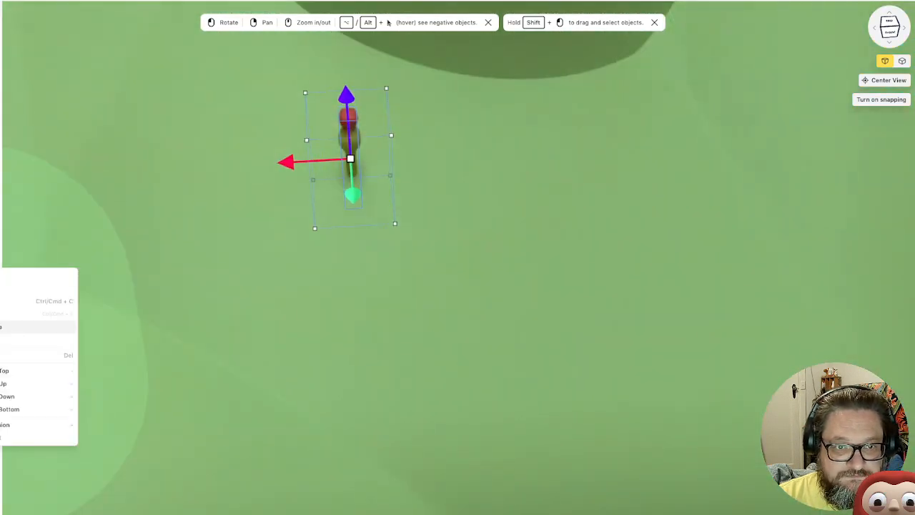
click(15, 327)
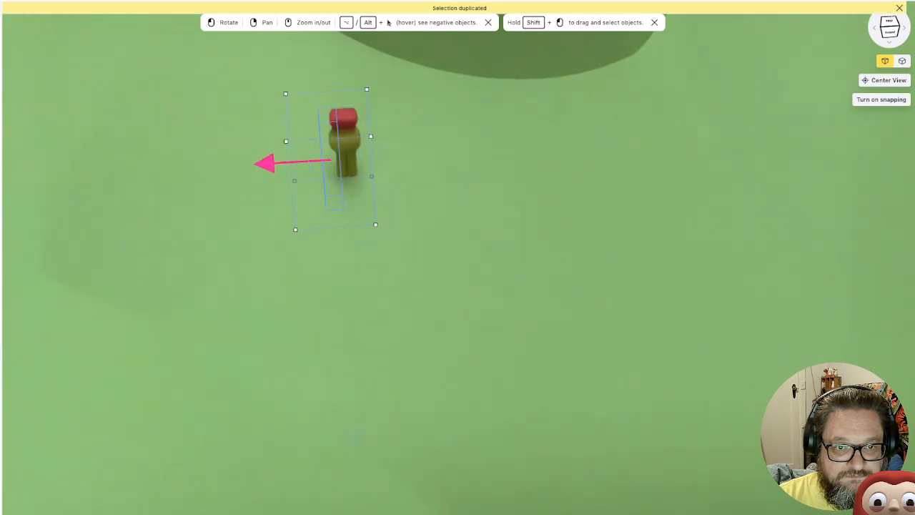
drag(265, 164, 256, 164)
drag(322, 196, 323, 211)
drag(317, 109, 319, 123)
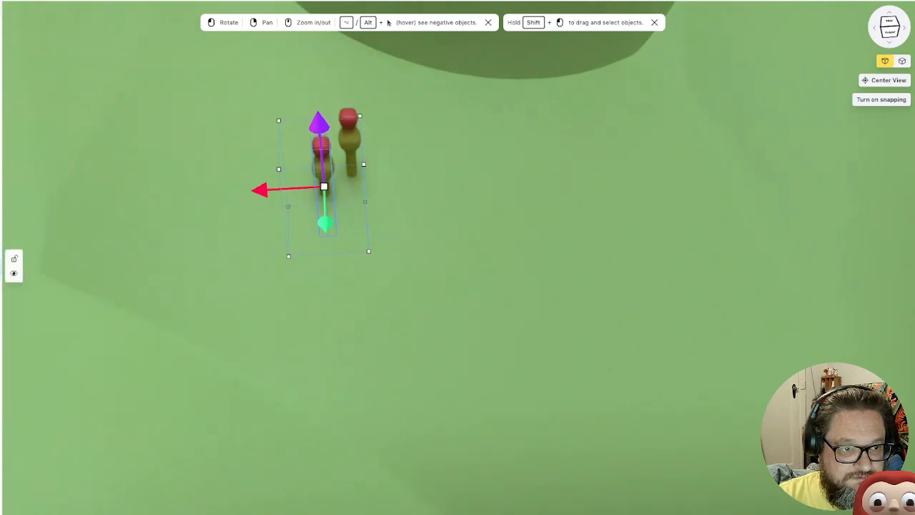
Select both red-topped plants, duplicate them, and place the pair of copies beside the originals
shift+click(2, 267)
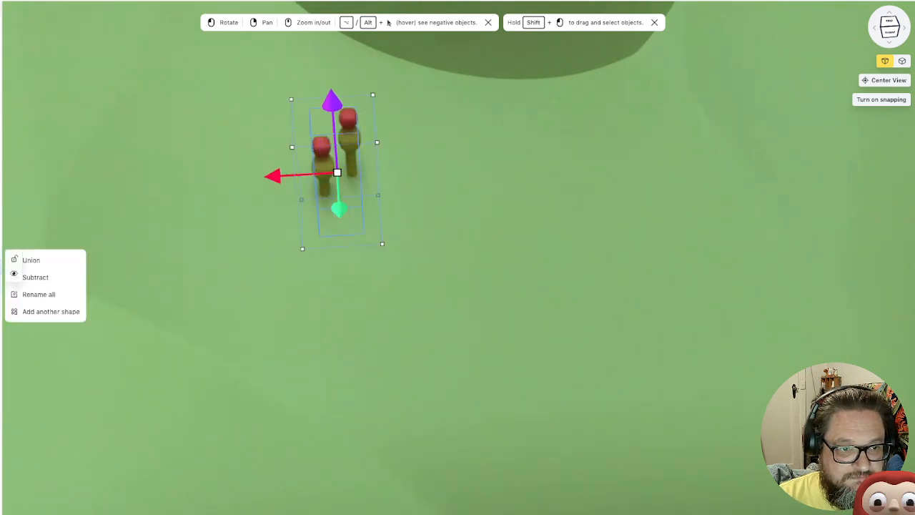
right_click(1, 265)
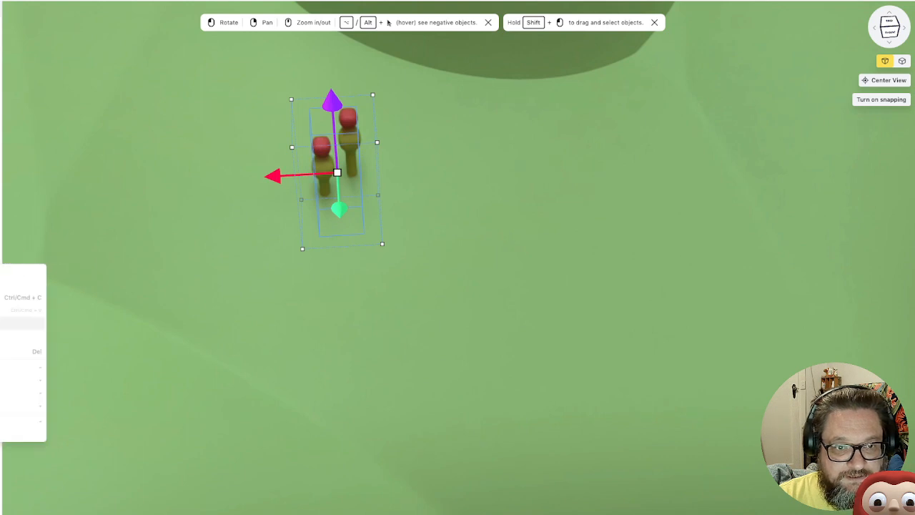
click(15, 323)
drag(273, 176, 322, 174)
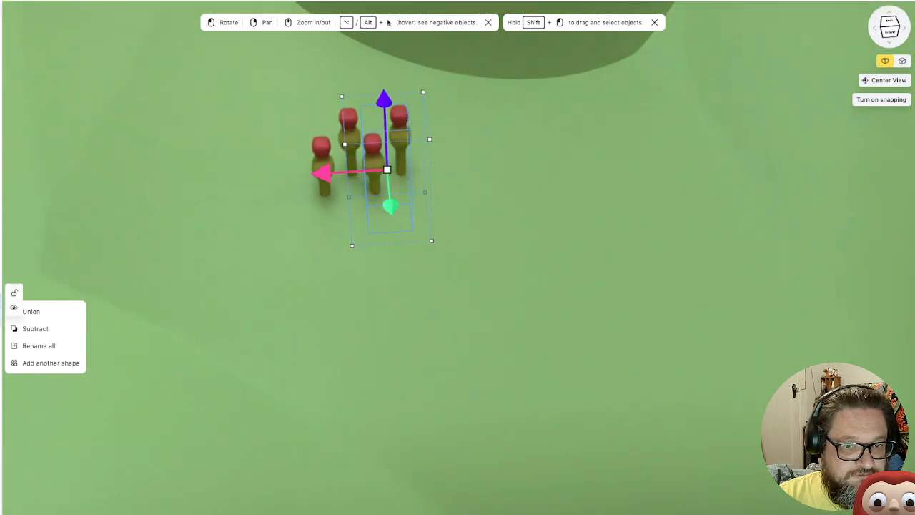
Duplicate all four red-topped plants, then place the copies beside and slightly in front of the originals, lowered into the slope
shift+click(1, 266)
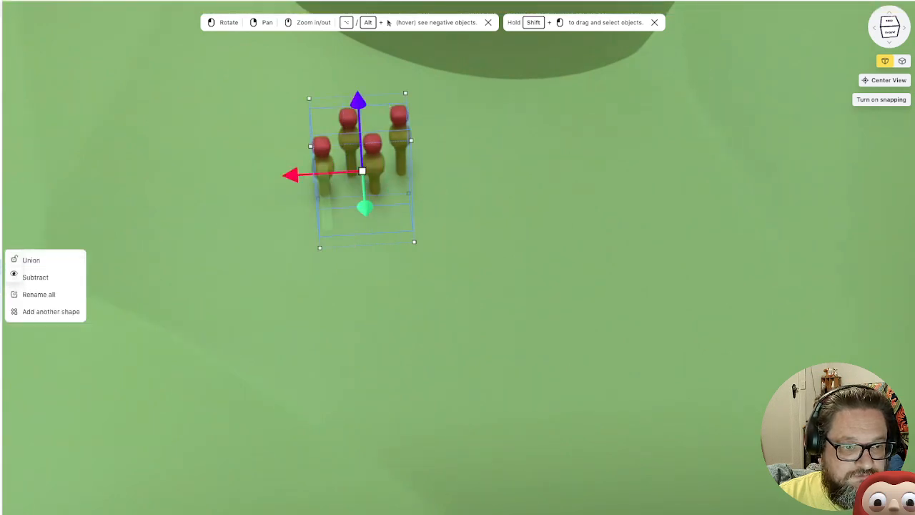
right_click(1, 266)
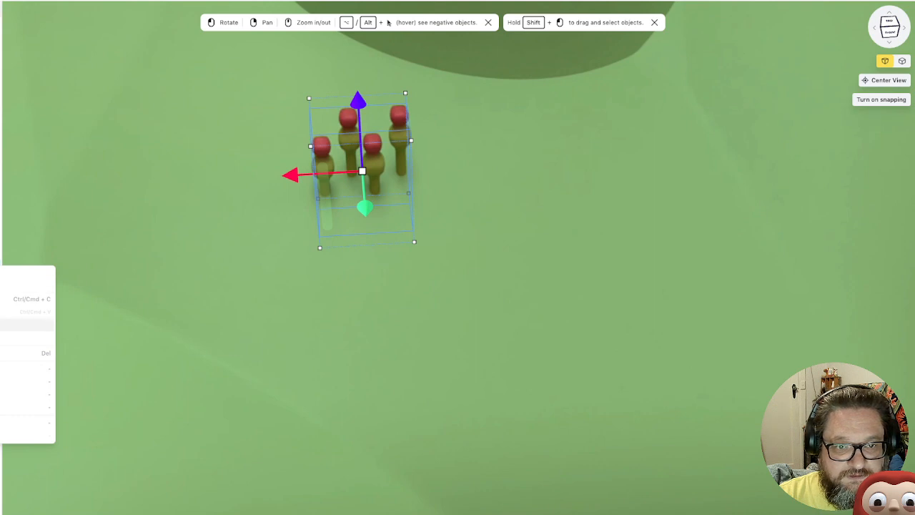
click(25, 324)
drag(364, 208, 367, 246)
drag(290, 212, 366, 208)
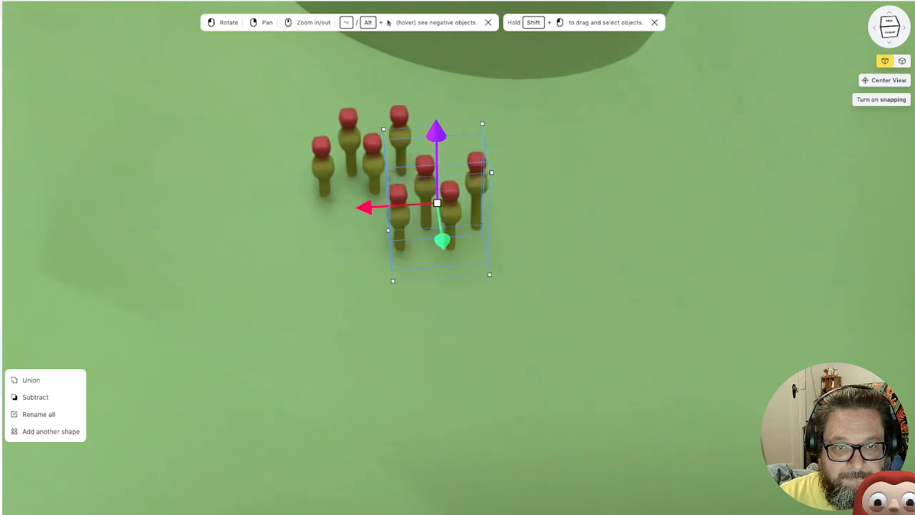
drag(436, 132, 436, 152)
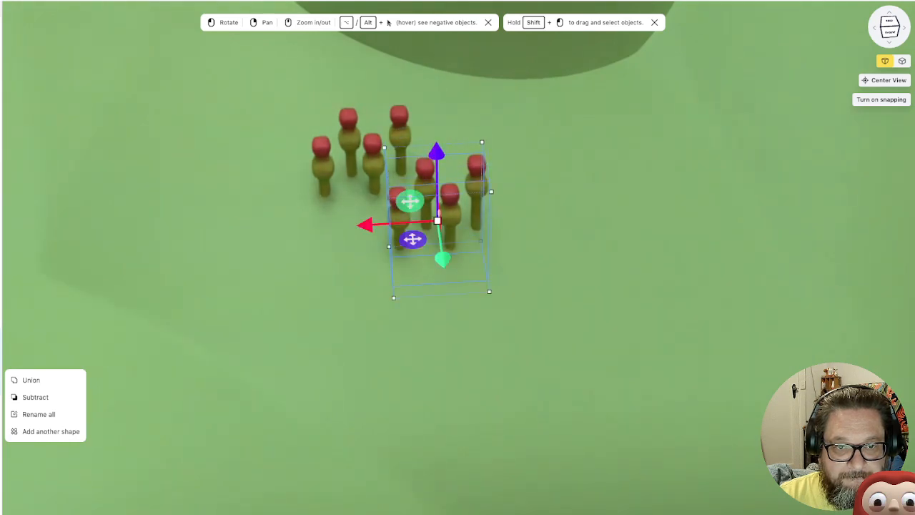
drag(443, 259, 441, 240)
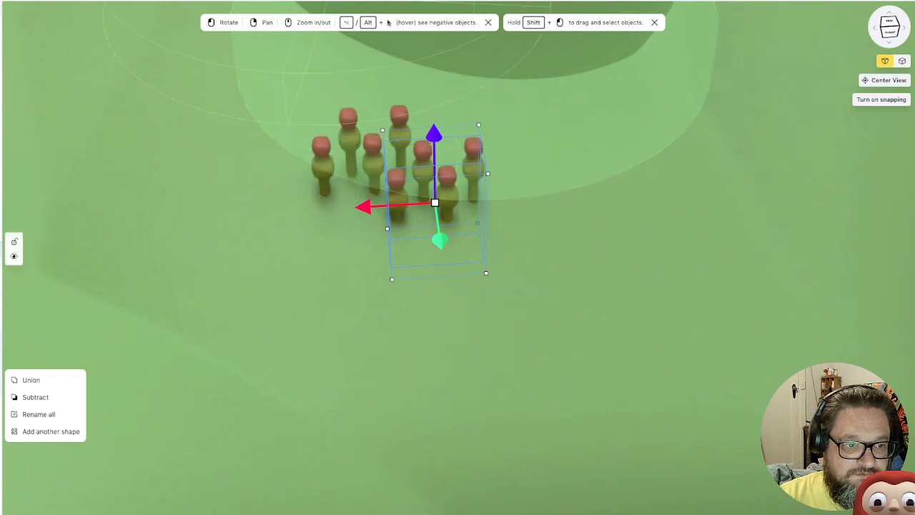
Duplicate all eight red-topped plants, shift the copies in front of the originals, and sink their stems into the slope
shift+click(1, 266)
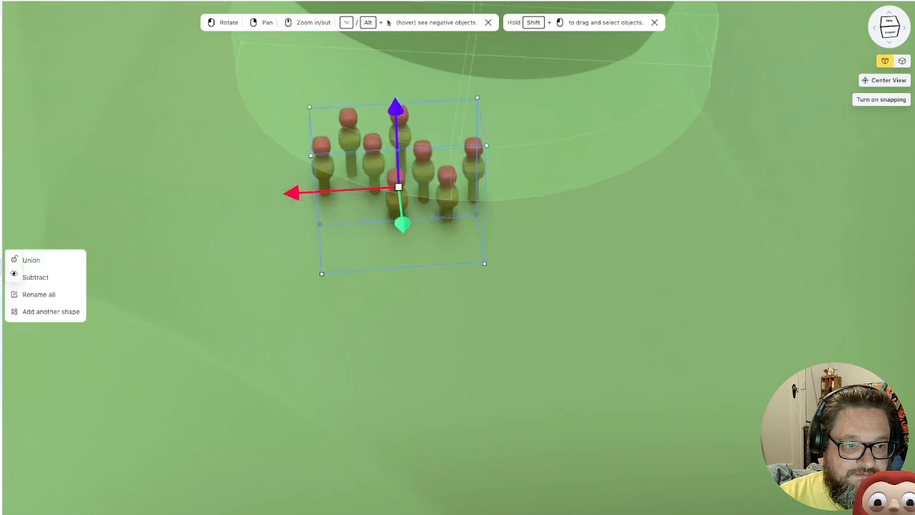
right_click(0, 266)
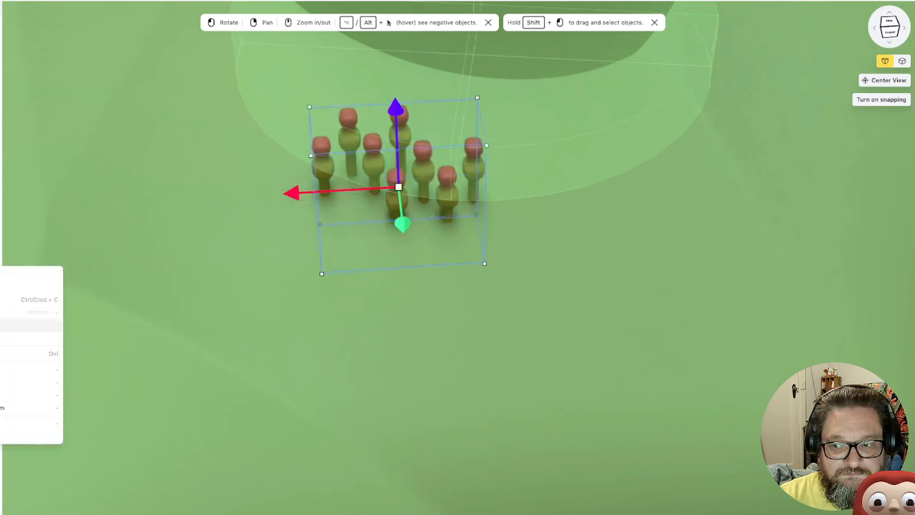
click(2, 324)
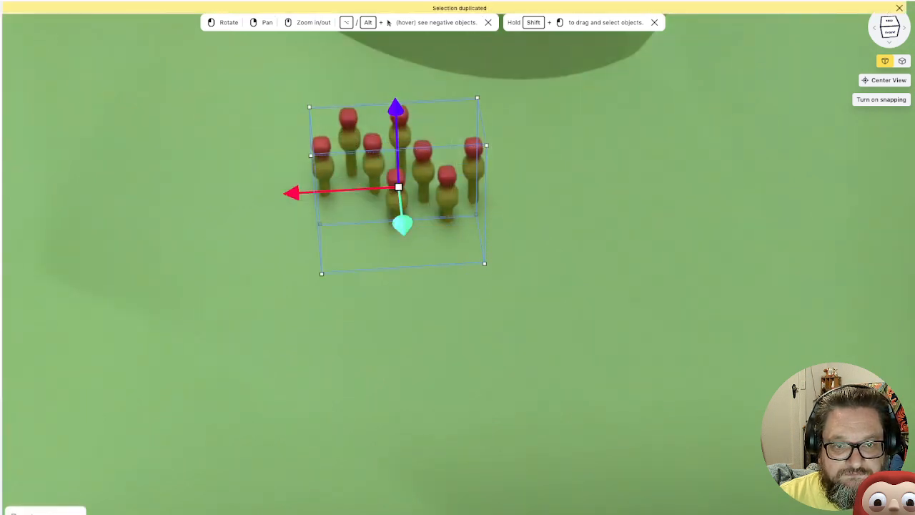
drag(403, 225, 408, 273)
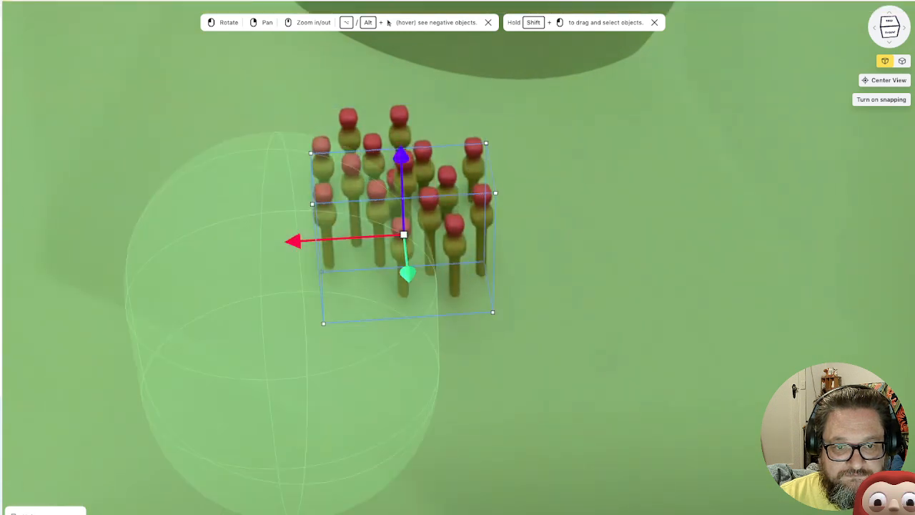
drag(292, 241, 270, 242)
drag(543, 286, 415, 319)
mouse_move(259, 304)
mouse_down()
mouse_move(236, 301)
mouse_move(252, 304)
mouse_up()
drag(429, 314, 557, 264)
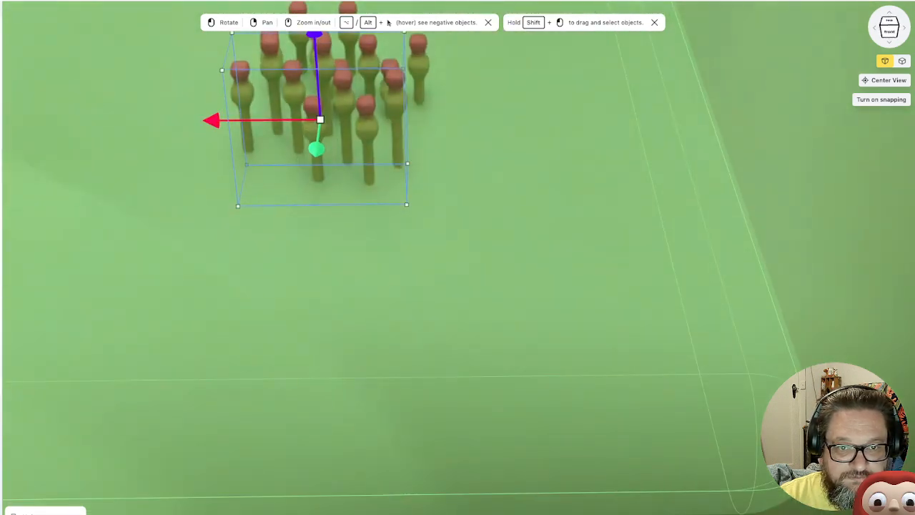
drag(501, 286, 629, 313)
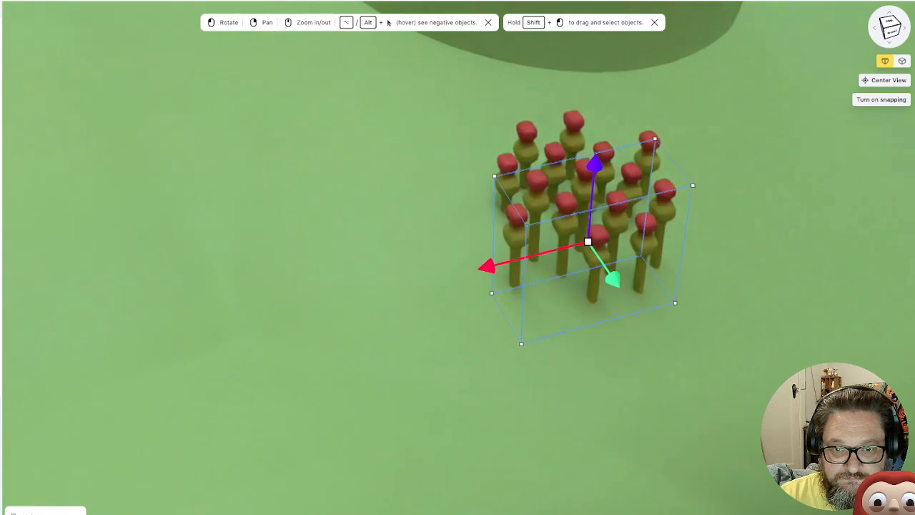
drag(595, 165, 593, 183)
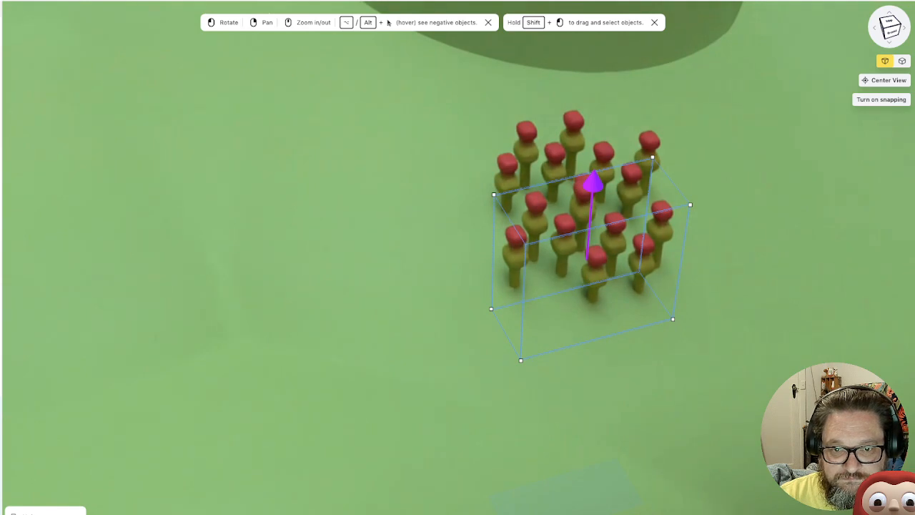
click(429, 257)
Examine the patch of red-topped plants on the slope up close and from a distance
scroll(457, 286, down, 6)
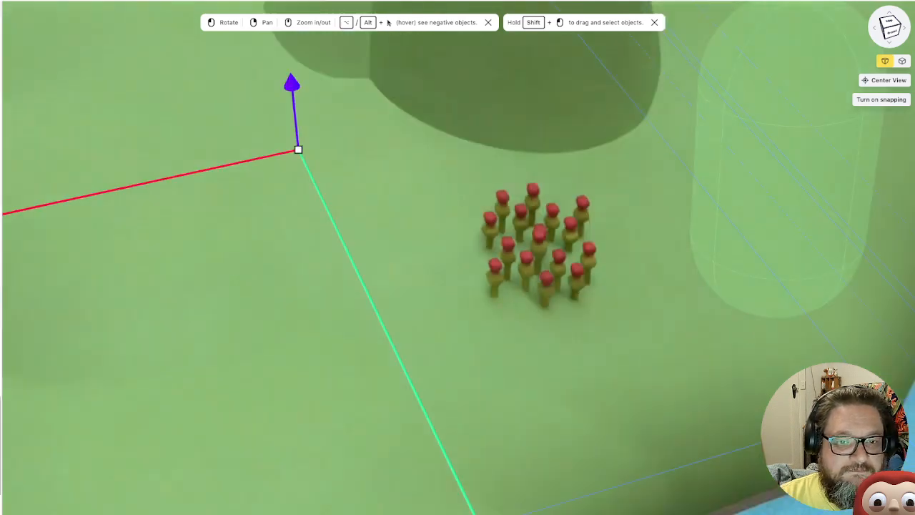
click(429, 286)
drag(458, 314, 375, 312)
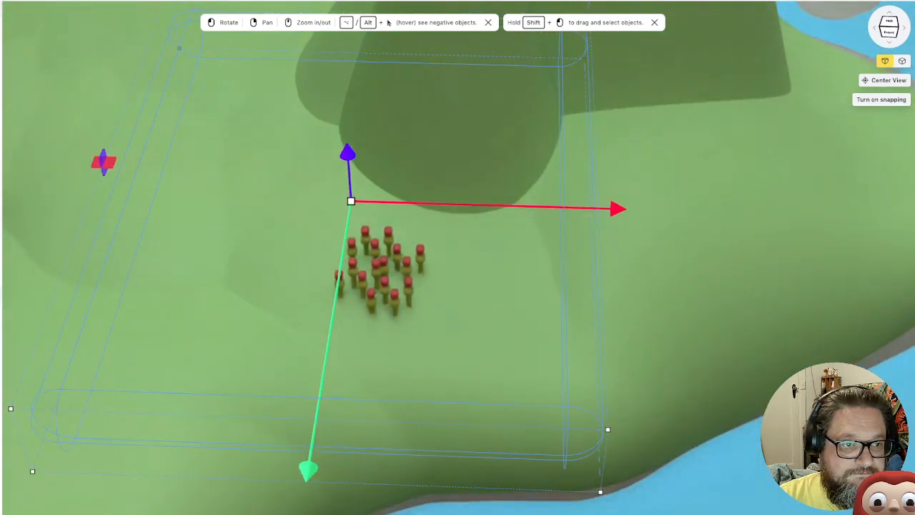
scroll(2, 322, up, 5)
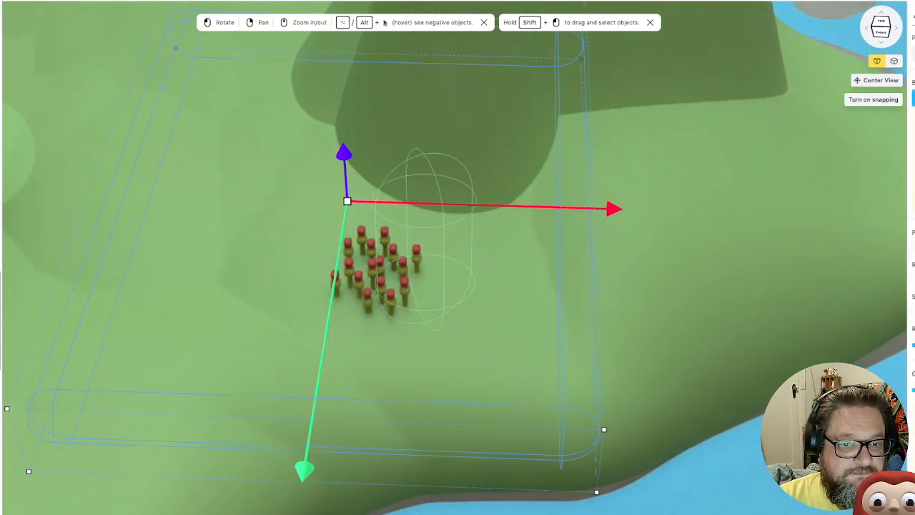
scroll(1, 215, up, 5)
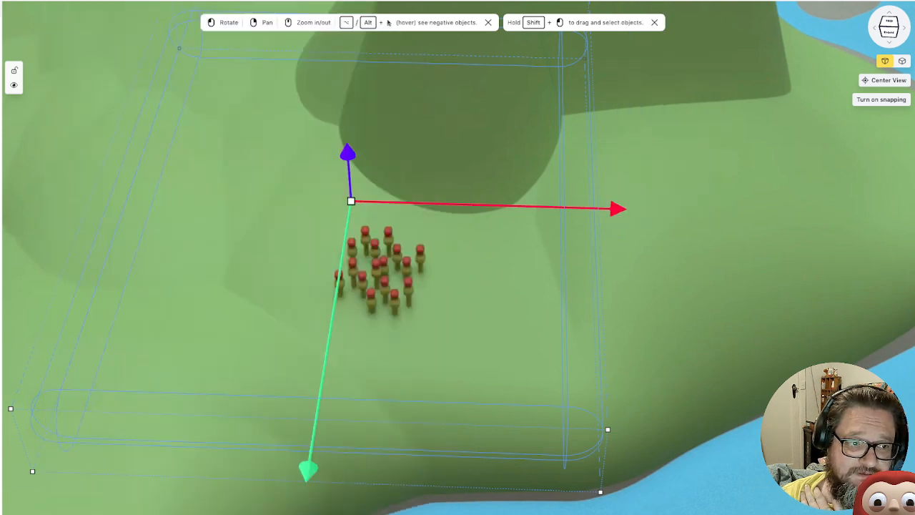
scroll(457, 258, up, 5)
scroll(458, 257, down, 6)
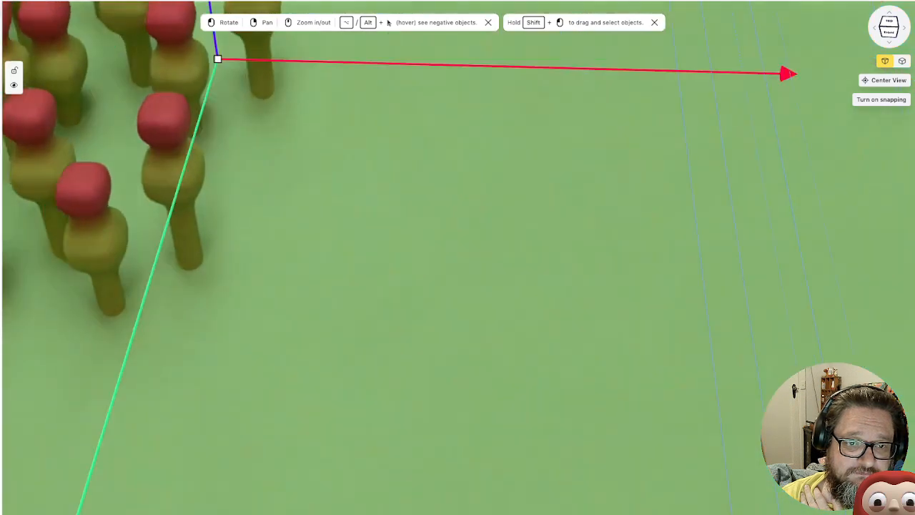
scroll(458, 286, down, 3)
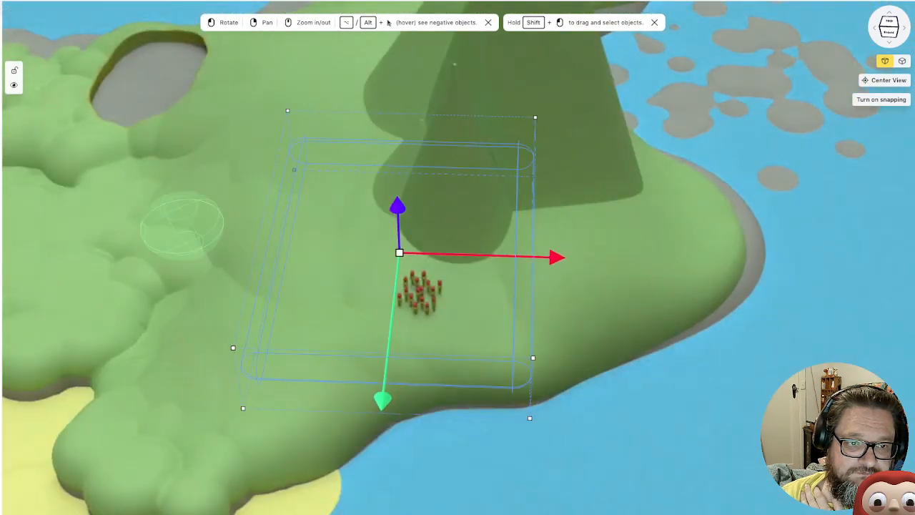
Examine the small red brick shelter on the low green ledge and its surroundings
right_drag(180, 225, 519, 249)
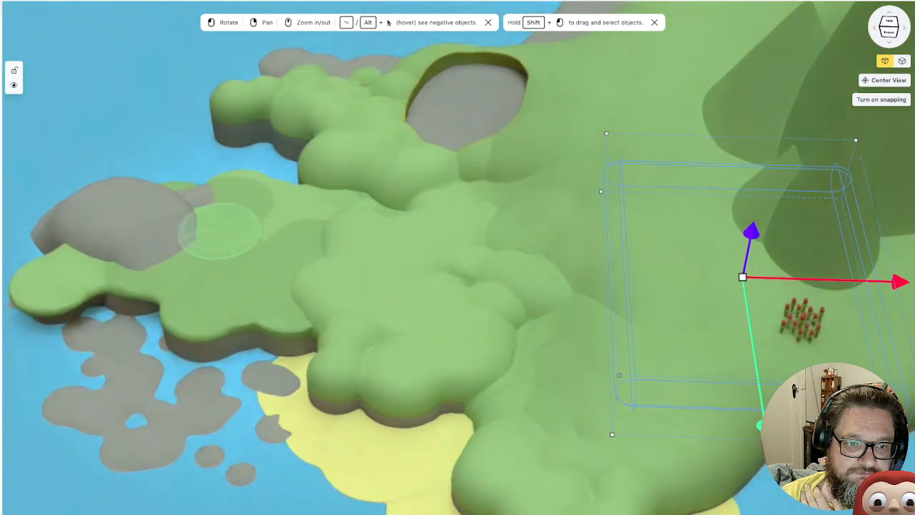
drag(223, 271, 303, 273)
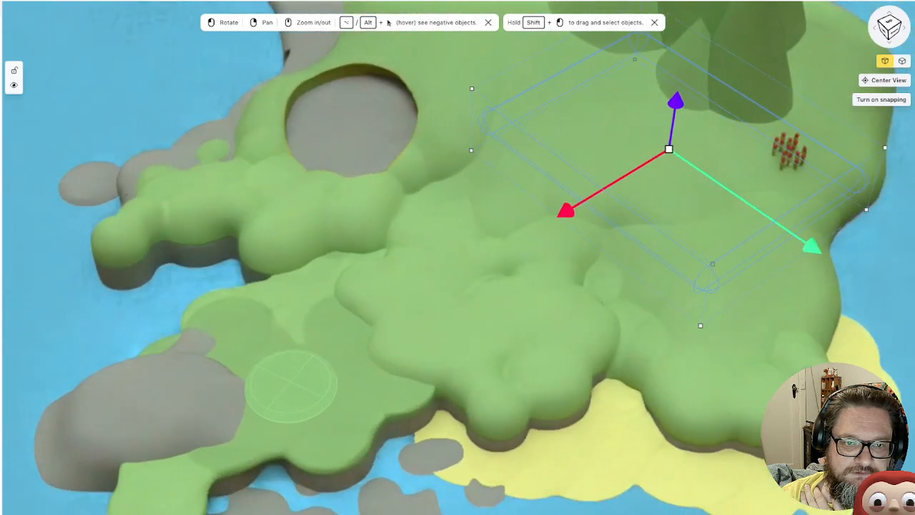
right_drag(356, 231, 343, 273)
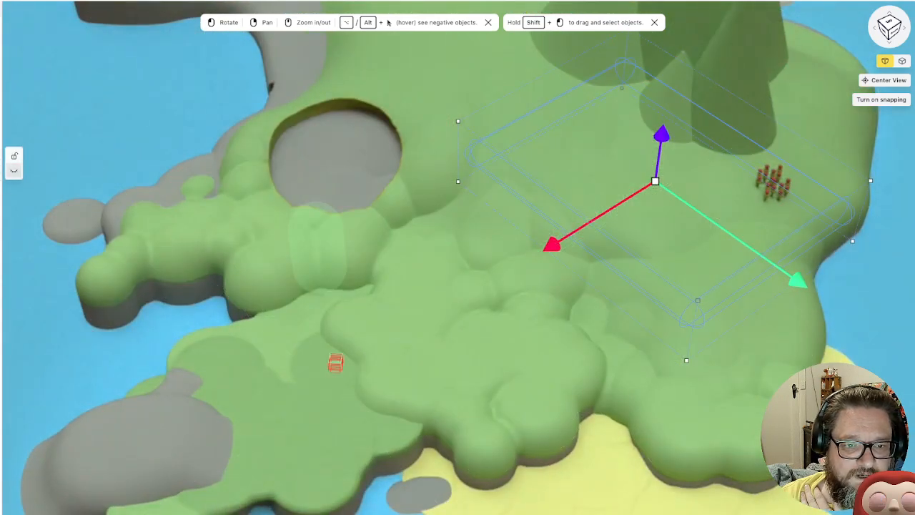
scroll(343, 372, up, 5)
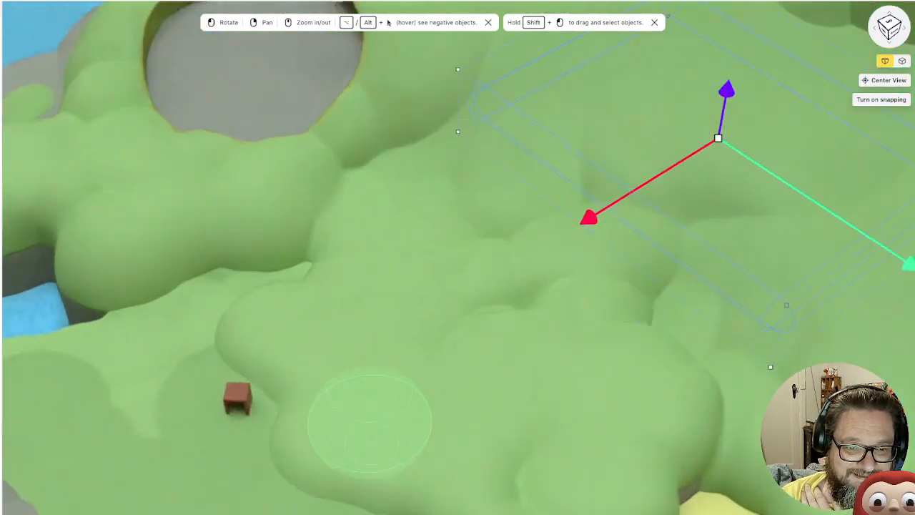
scroll(286, 422, up, 10)
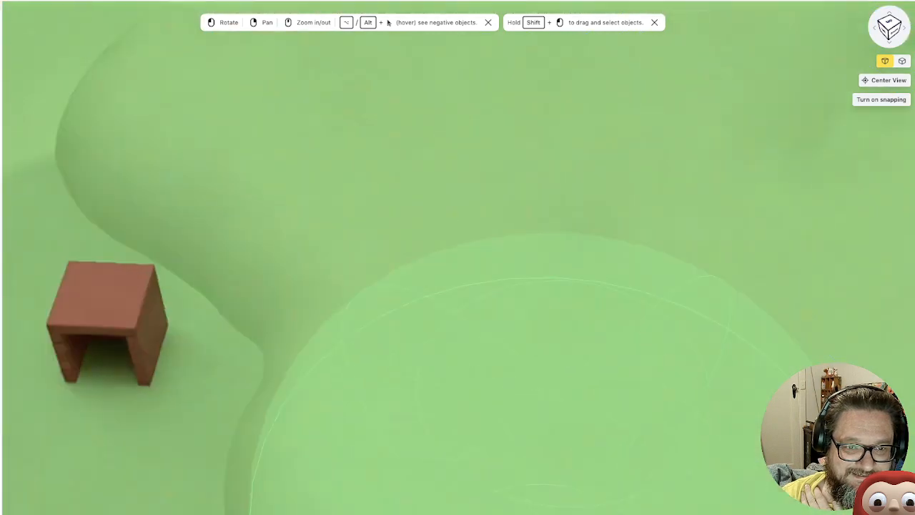
right_drag(286, 422, 600, 286)
drag(629, 357, 572, 107)
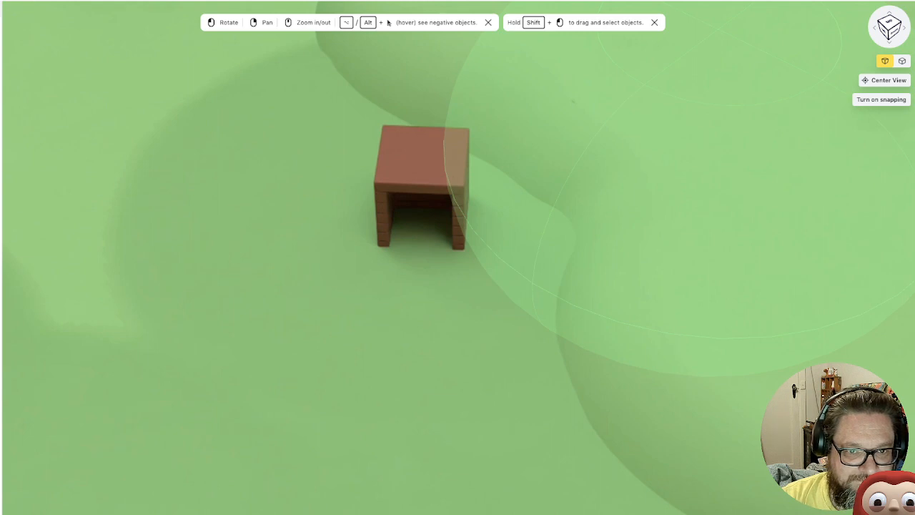
scroll(457, 257, down, 10)
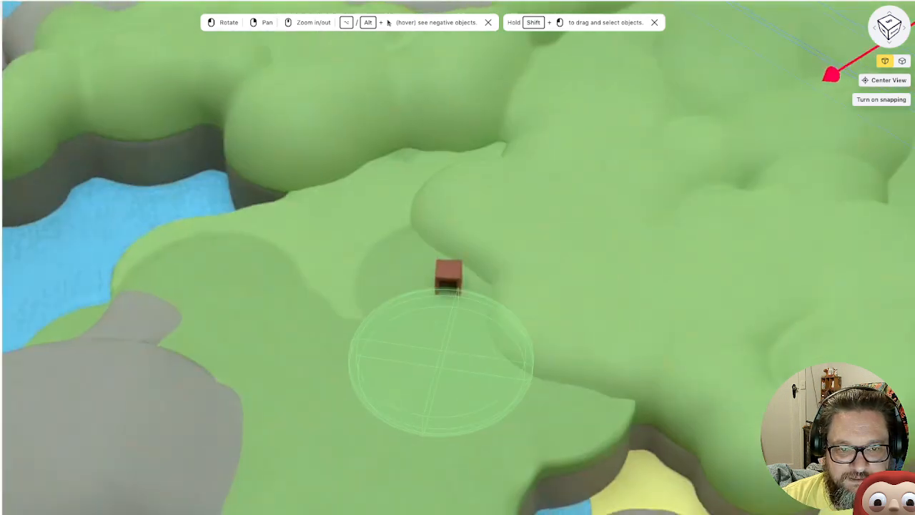
scroll(458, 257, down, 5)
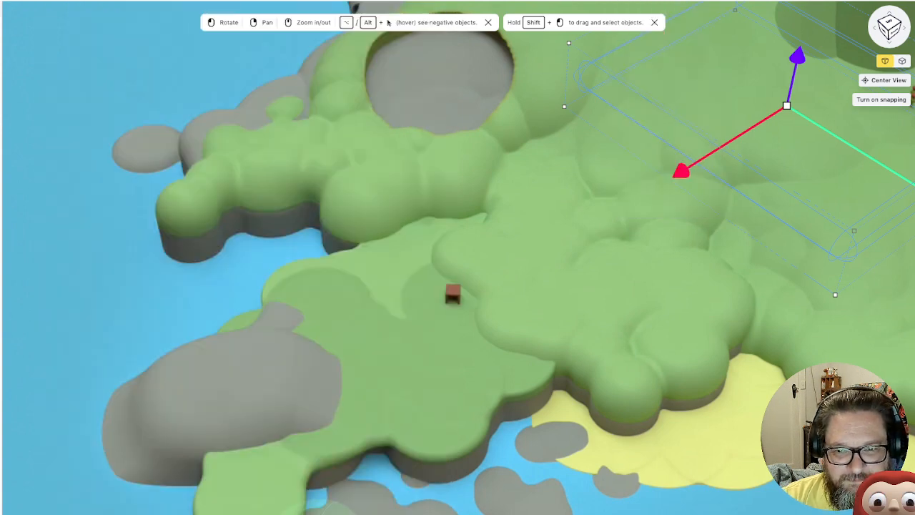
Examine the yellow-floored pit at the far end of the island, then the island as a whole
right_drag(680, 297, 436, 336)
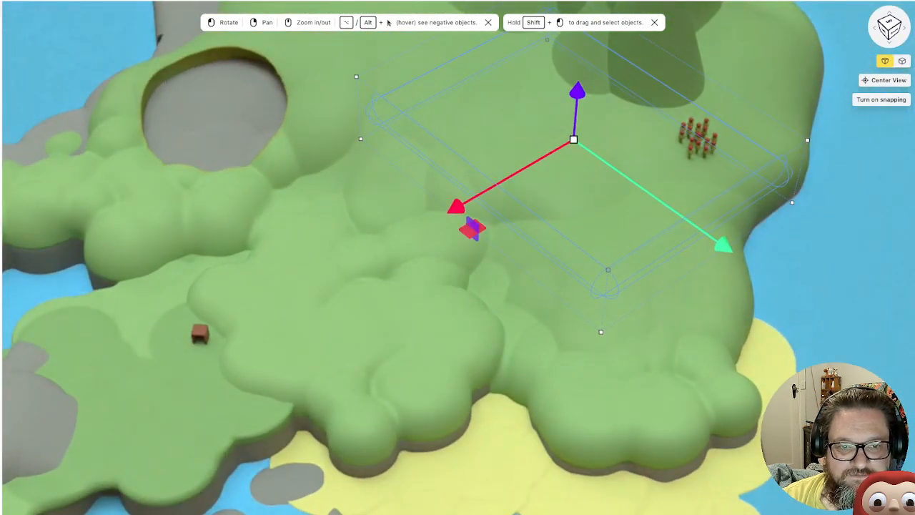
right_drag(276, 241, 350, 398)
drag(188, 291, 308, 259)
right_drag(308, 259, 440, 282)
right_drag(502, 390, 618, 423)
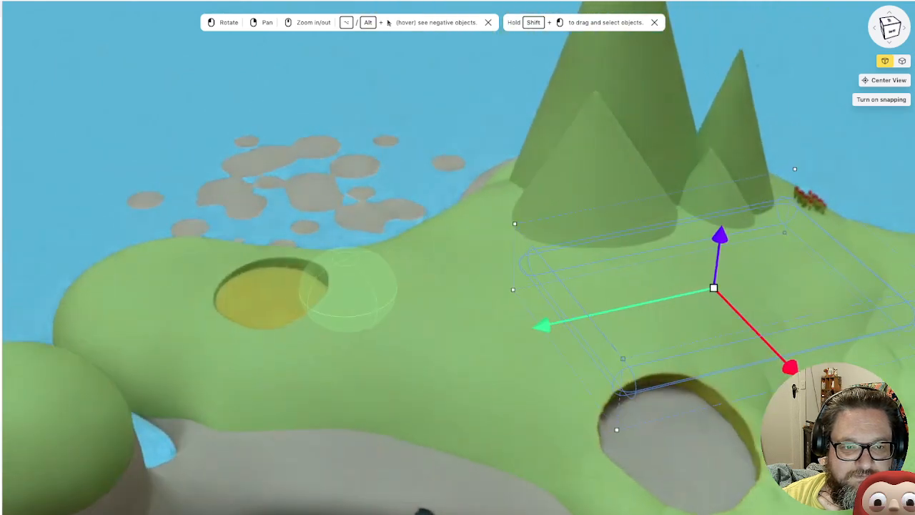
scroll(457, 308, up, 8)
right_drag(400, 308, 665, 289)
right_drag(536, 258, 757, 297)
drag(475, 215, 473, 239)
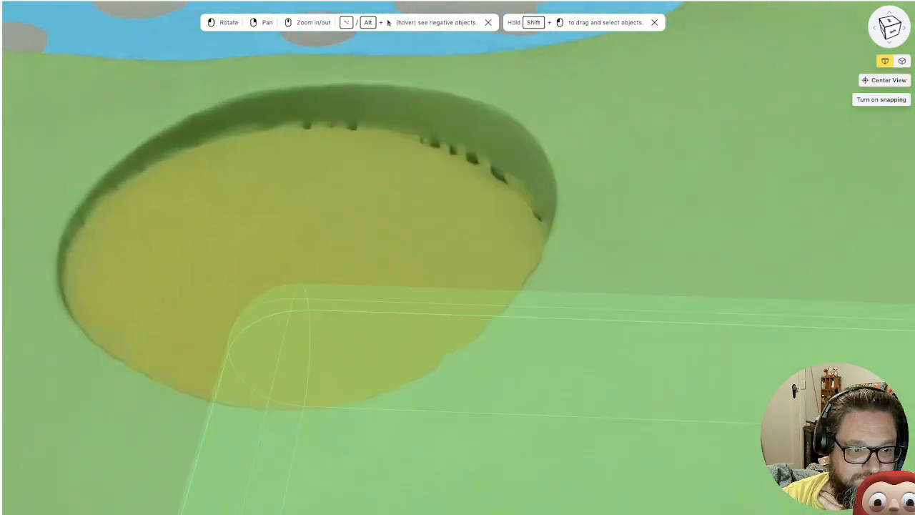
scroll(460, 314, down, 5)
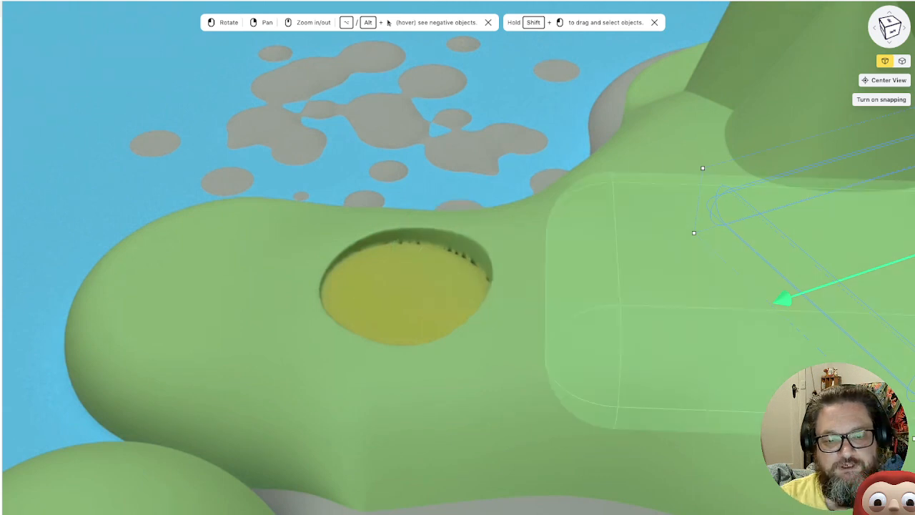
scroll(460, 320, down, 10)
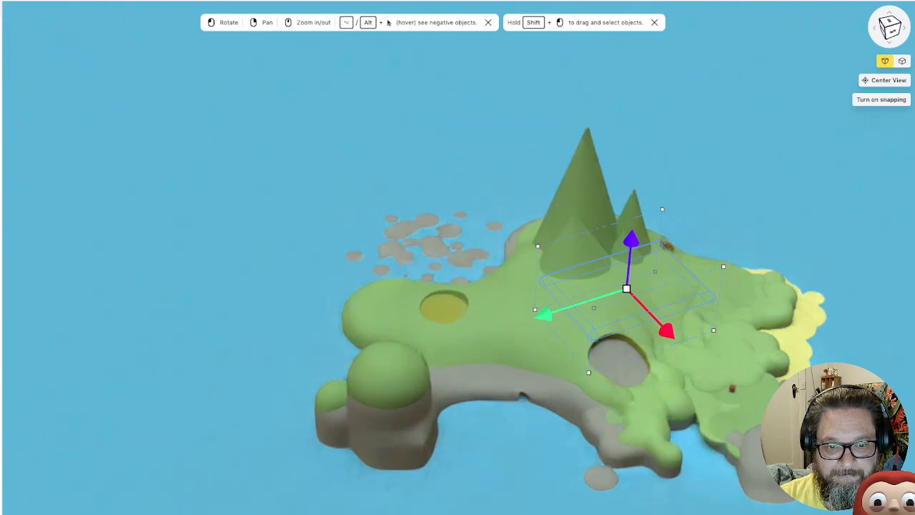
click(728, 413)
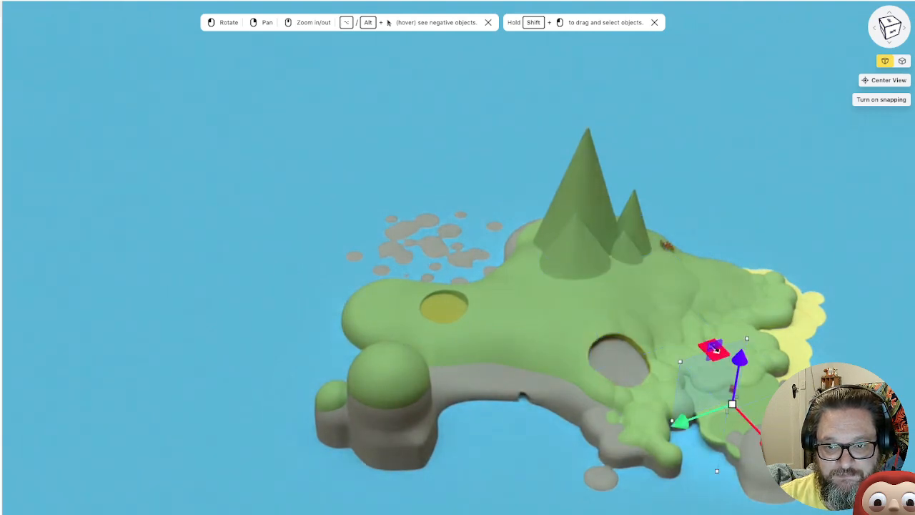
Move the new cylinder across the island to the green ground near the yellow-floored pit
drag(740, 358, 755, 264)
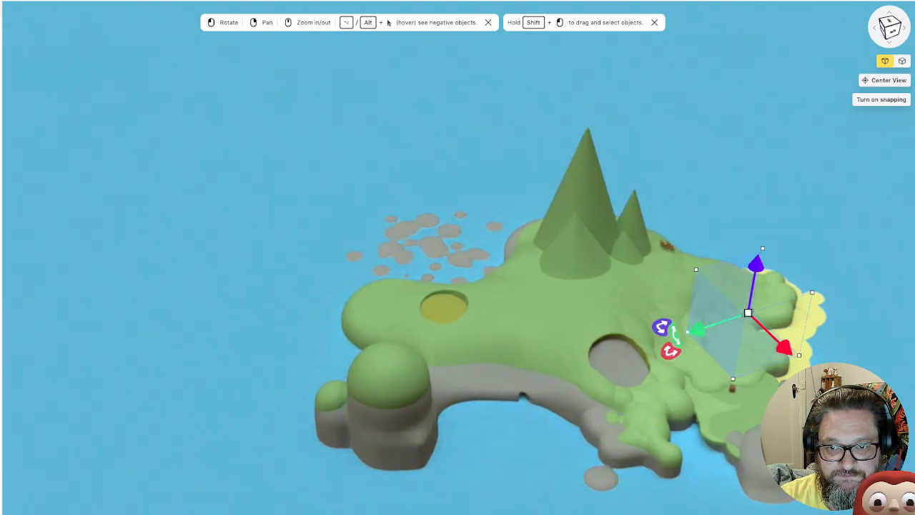
drag(698, 329, 524, 387)
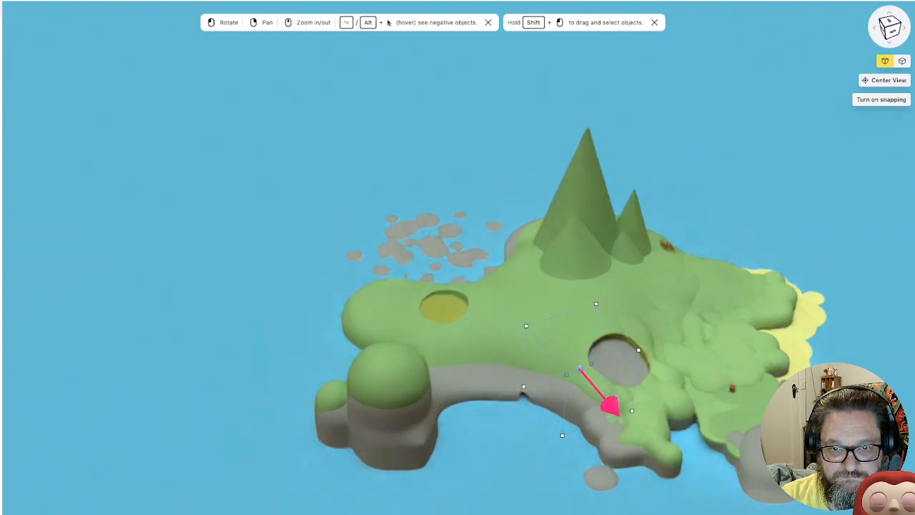
drag(608, 404, 541, 325)
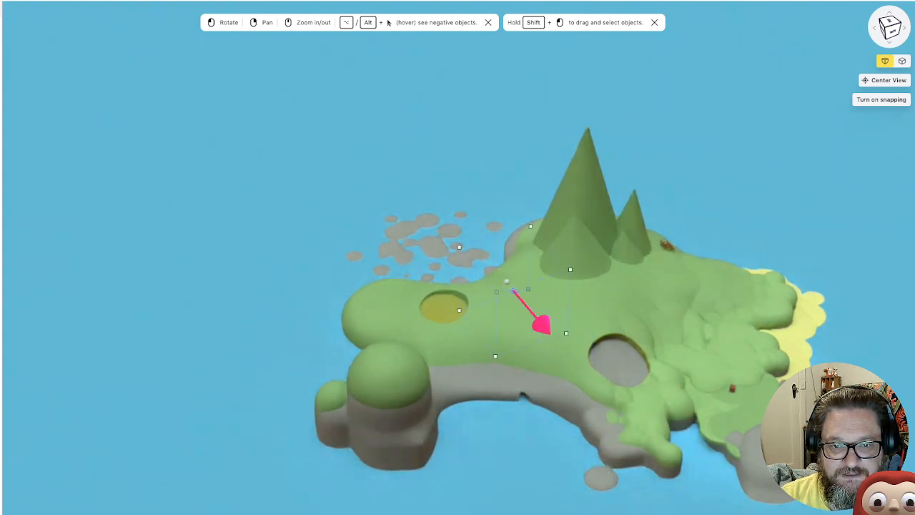
scroll(506, 283, up, 10)
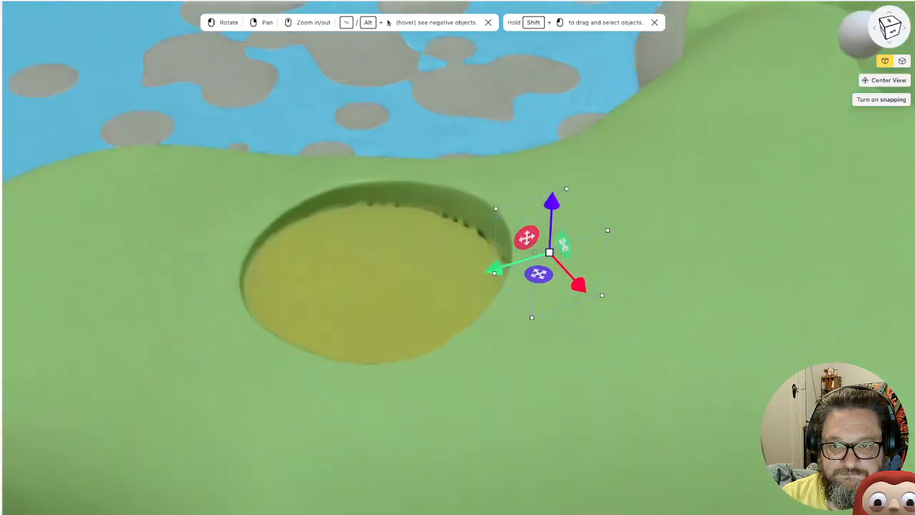
scroll(458, 293, down, 3)
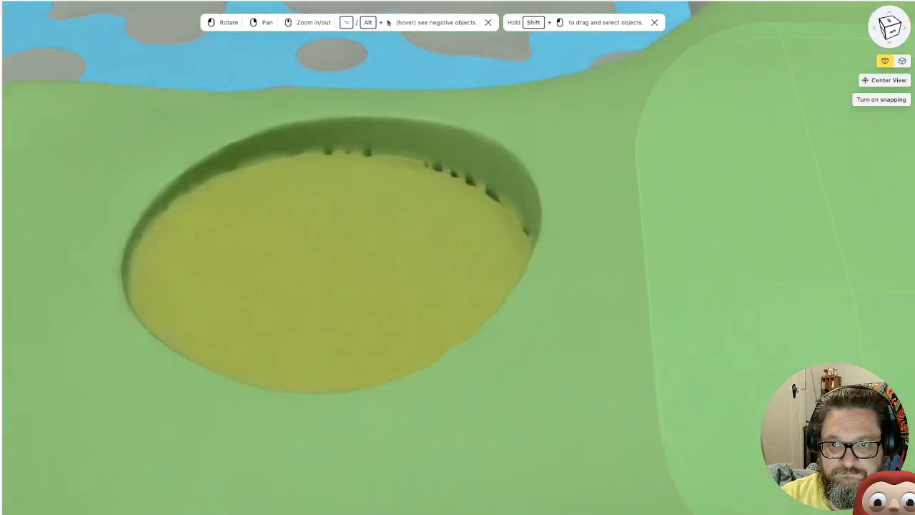
scroll(458, 293, down, 4)
scroll(457, 293, down, 3)
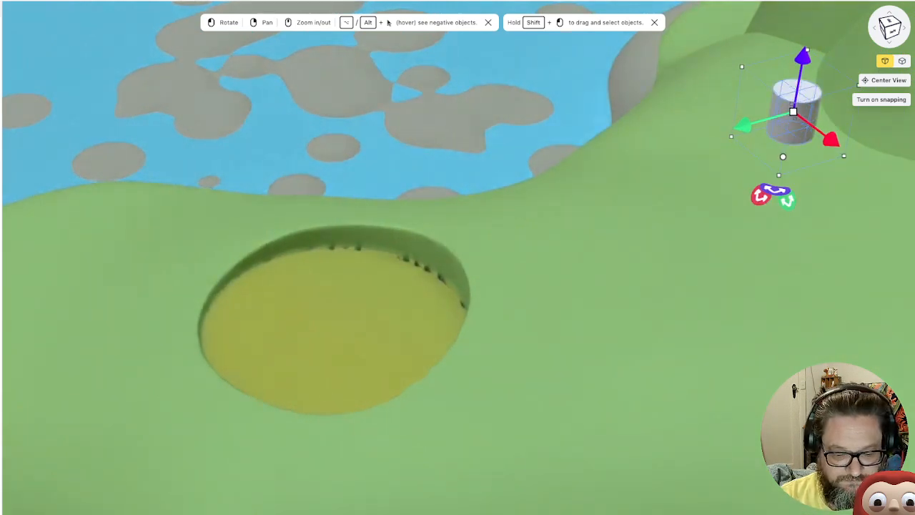
Turn the cylinder on its side with rounded ends and sink it partly into the ground just beside the yellow-floored pit
key(Return)
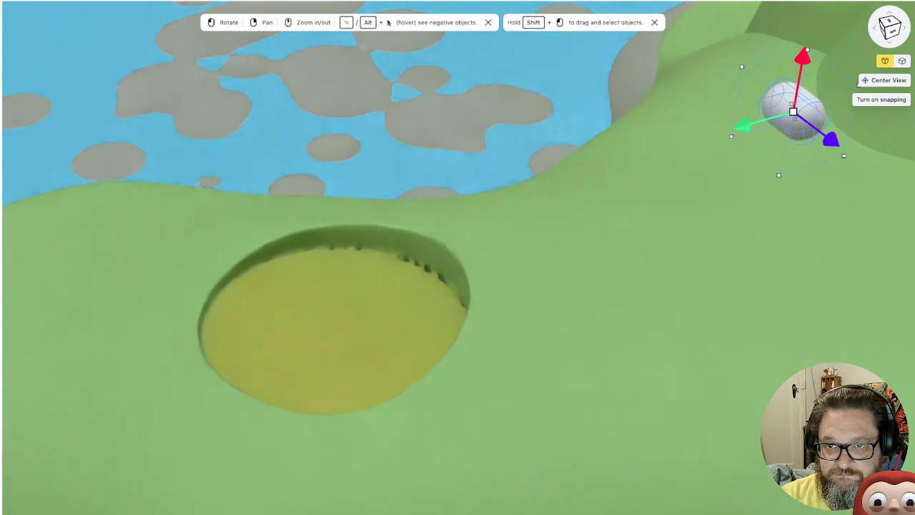
drag(802, 57, 802, 62)
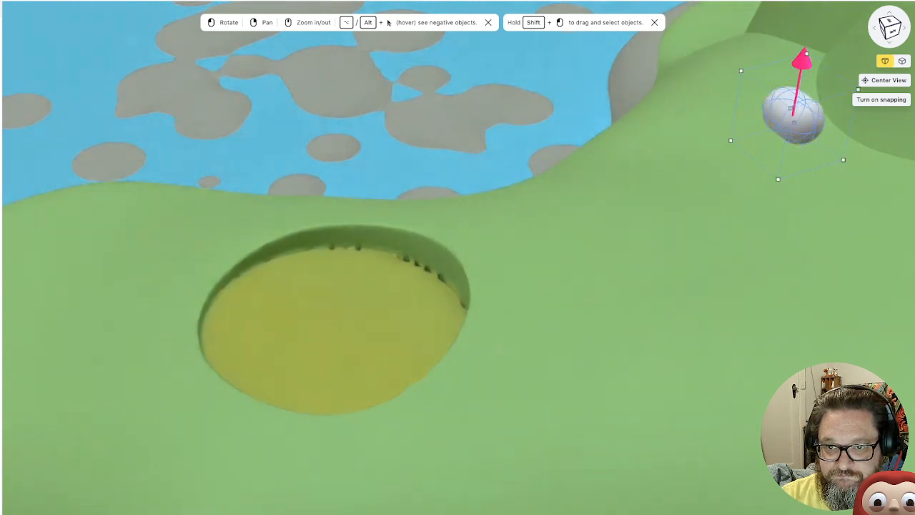
drag(794, 117, 744, 389)
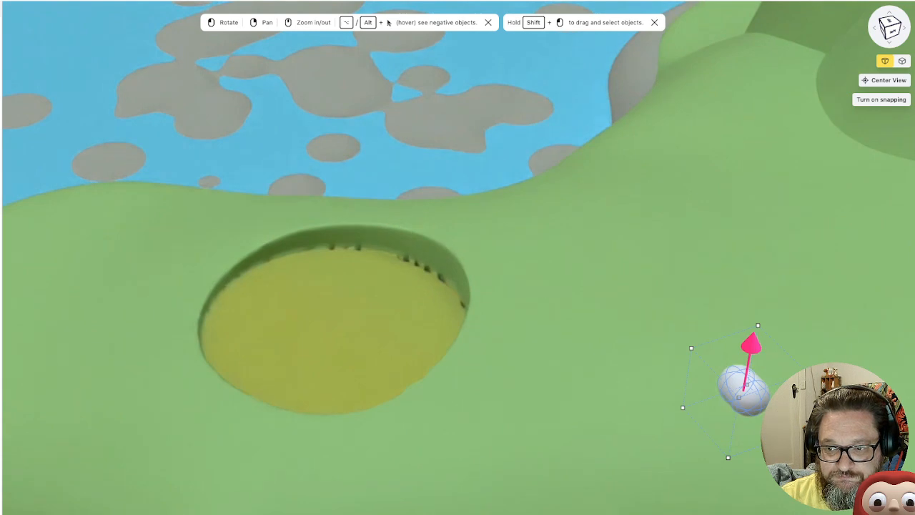
scroll(751, 347, up, 1)
right_drag(751, 347, 637, 225)
drag(657, 223, 644, 349)
drag(670, 434, 481, 220)
drag(358, 308, 405, 329)
drag(446, 143, 446, 183)
scroll(464, 196, up, 6)
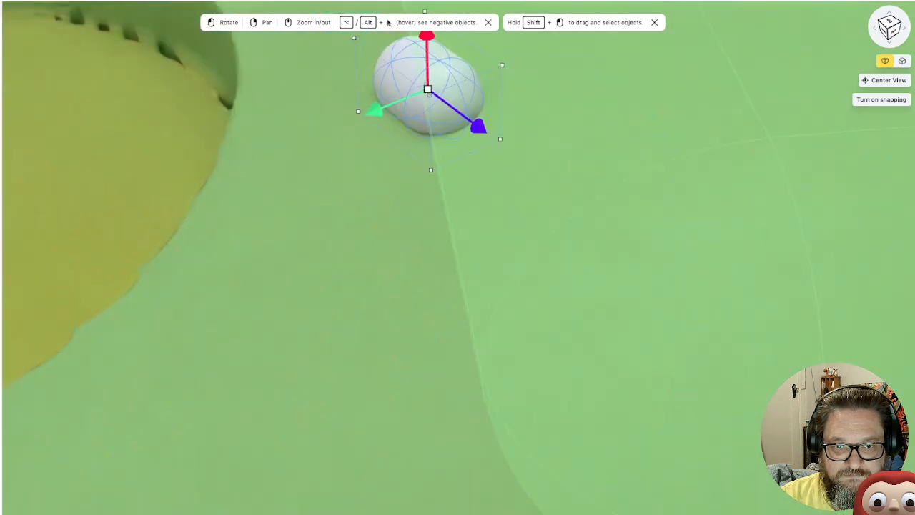
Apply the recently used olive-green plastic material to the capsule beside the pit
right_drag(464, 197, 610, 370)
drag(610, 370, 642, 374)
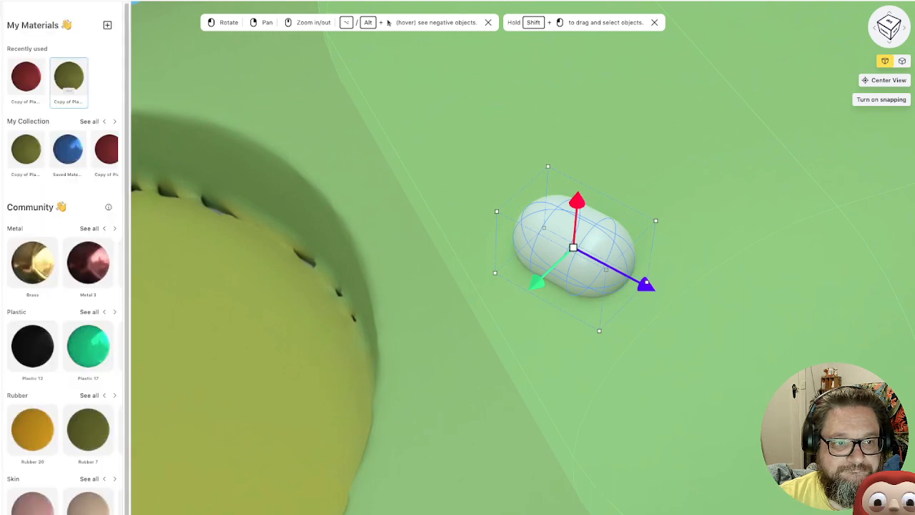
click(69, 77)
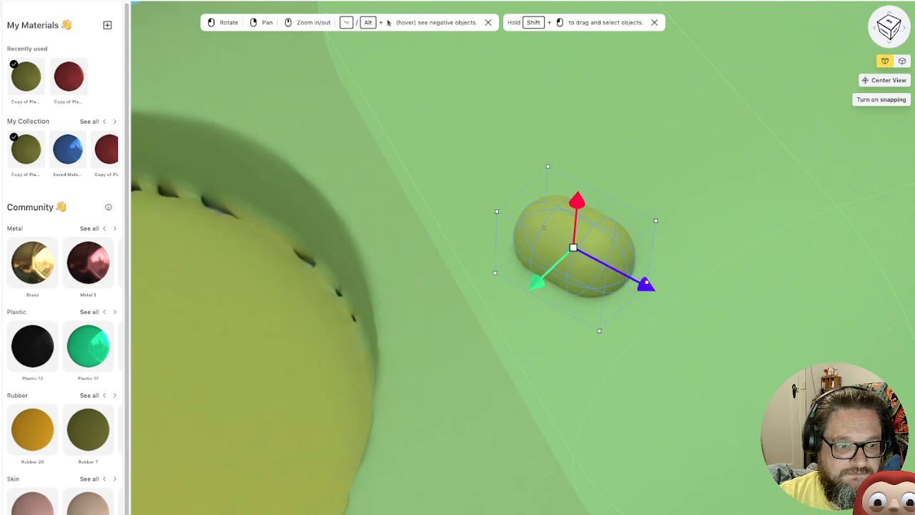
click(469, 186)
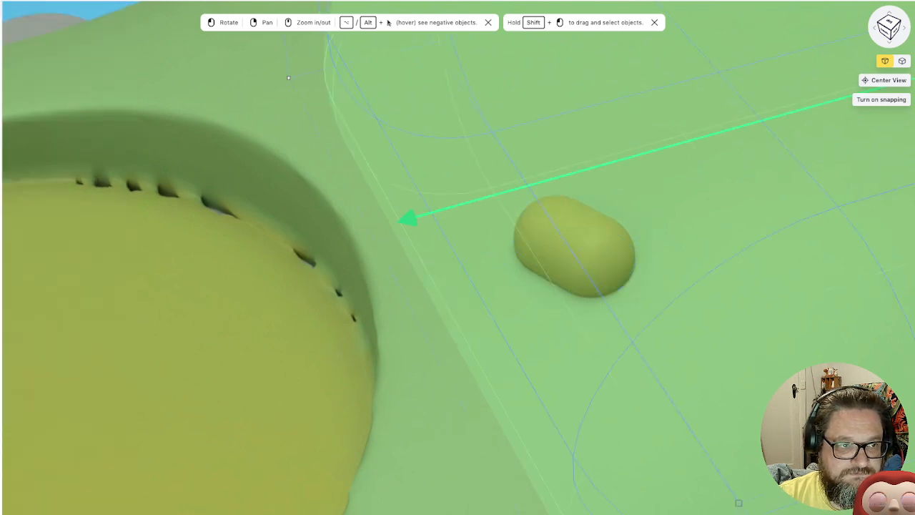
key(Escape)
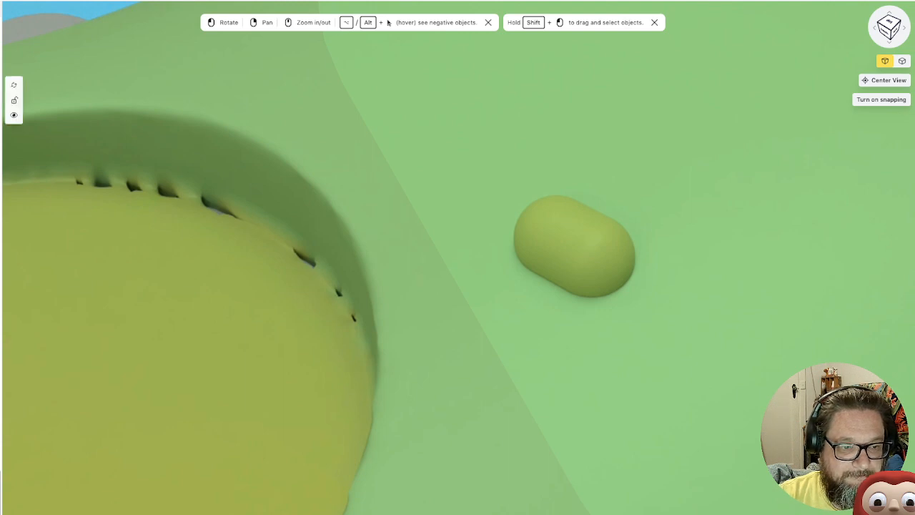
Duplicate the olive capsule, raise the copy above it, and shrink the copy to a small ball
click(574, 247)
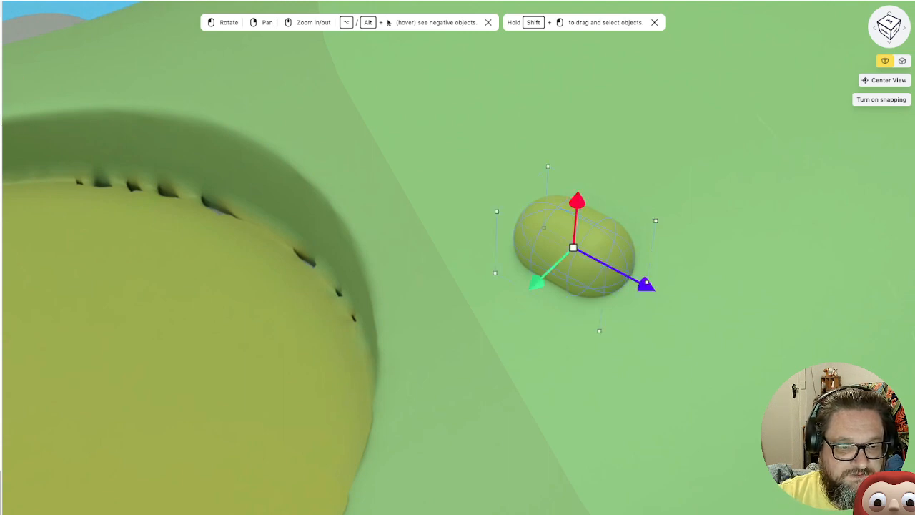
right_click(0, 350)
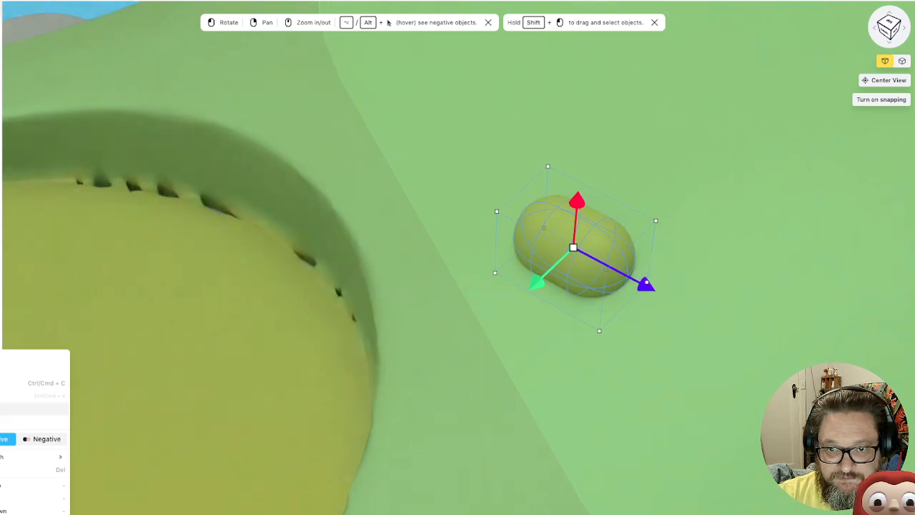
click(33, 409)
drag(577, 201, 582, 145)
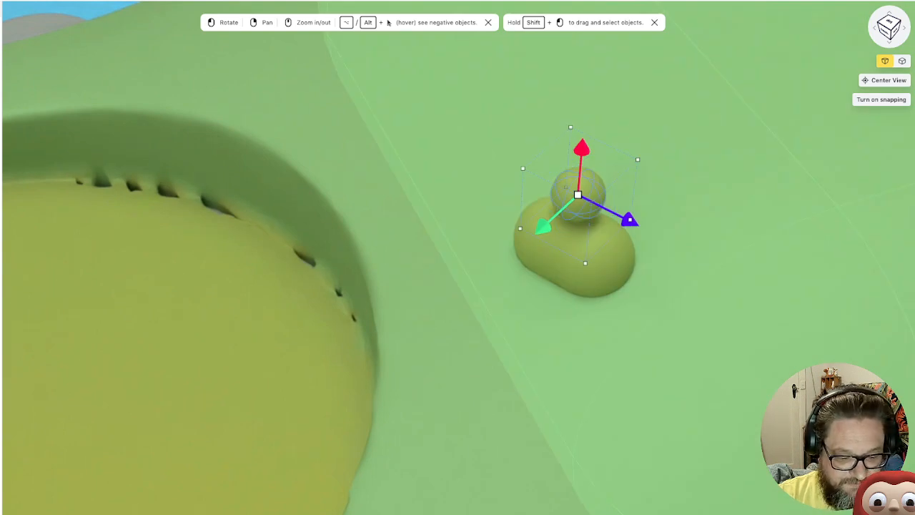
key(Delete)
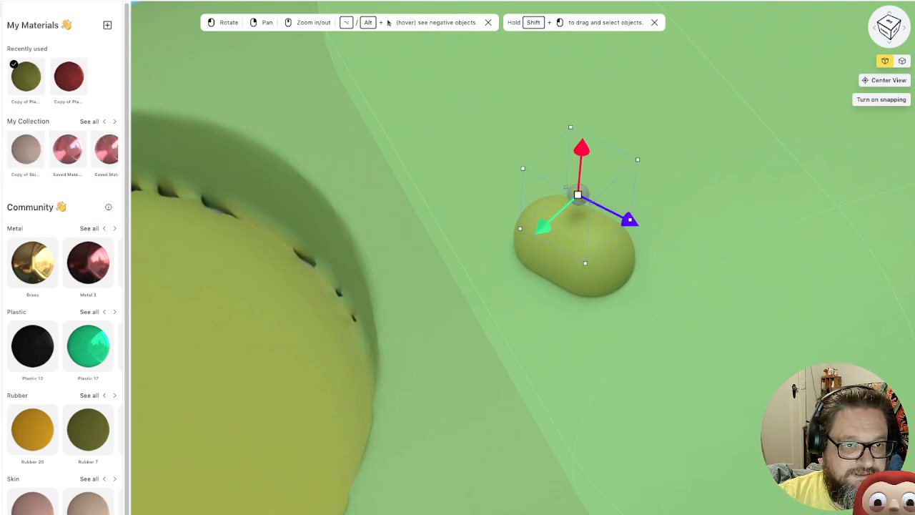
Apply the Rubber 14 community material to the small ball and edit the material's color to bright yellow
scroll(88, 243, down, 3)
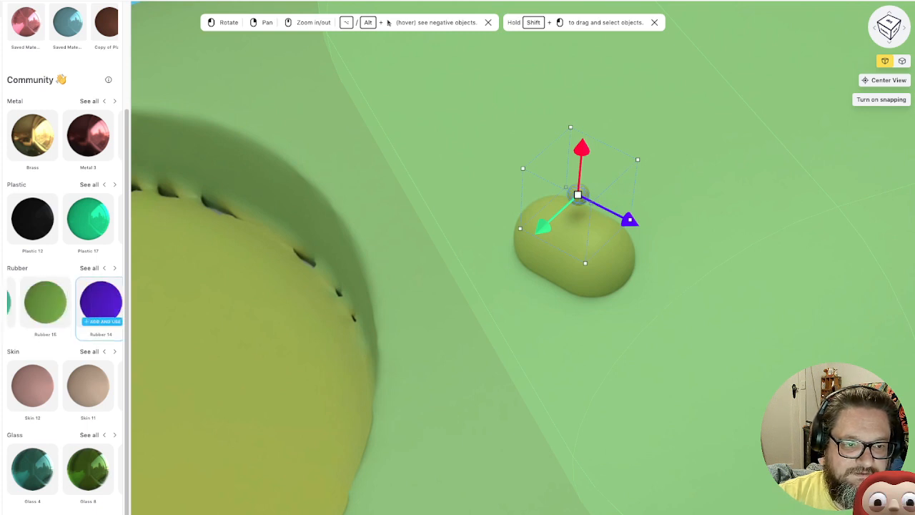
click(102, 320)
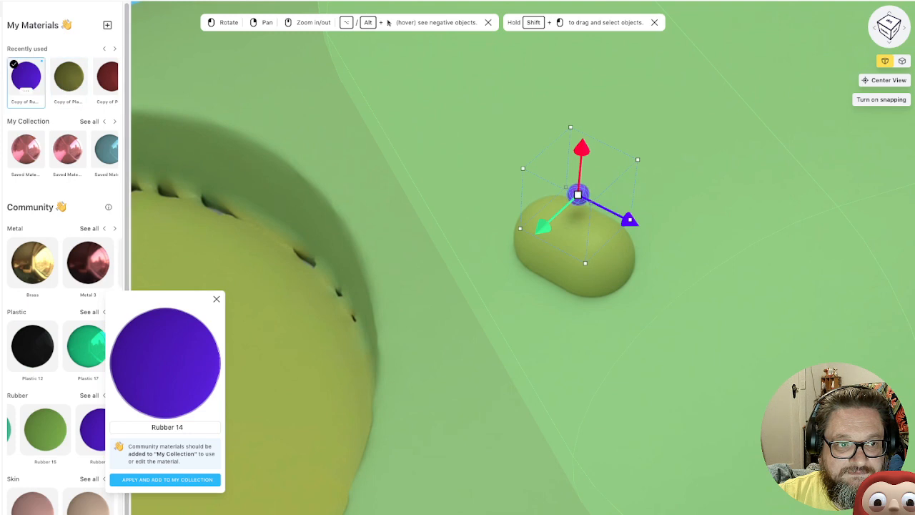
click(26, 91)
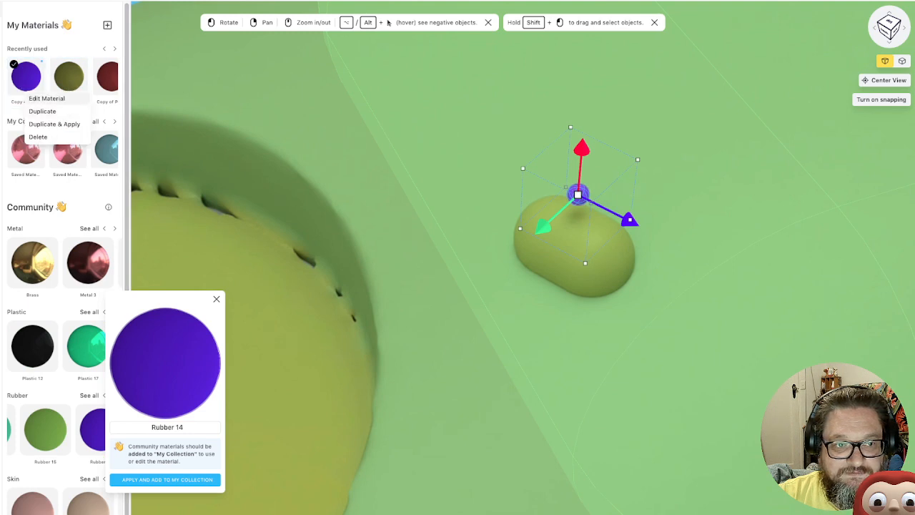
click(47, 99)
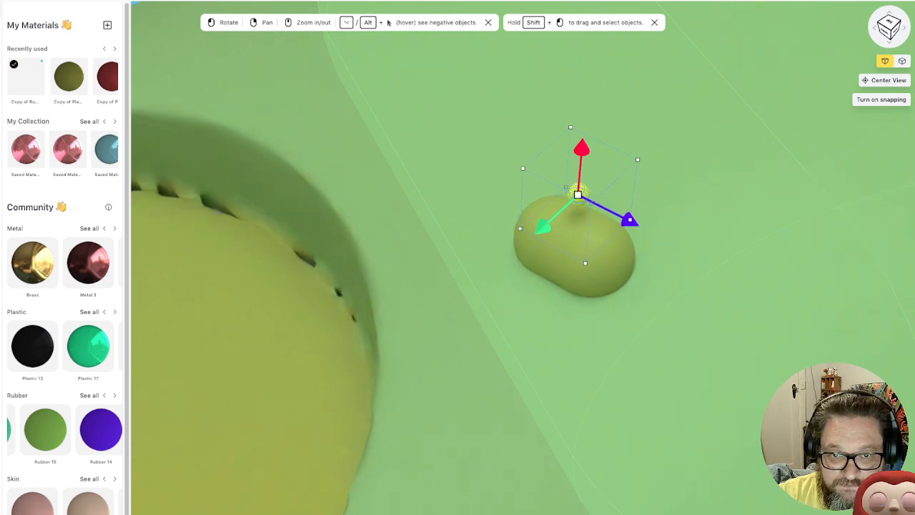
Sink the yellow ball partly into the olive capsule's top and shift it to the capsule's end nearest the pit
drag(543, 226, 530, 236)
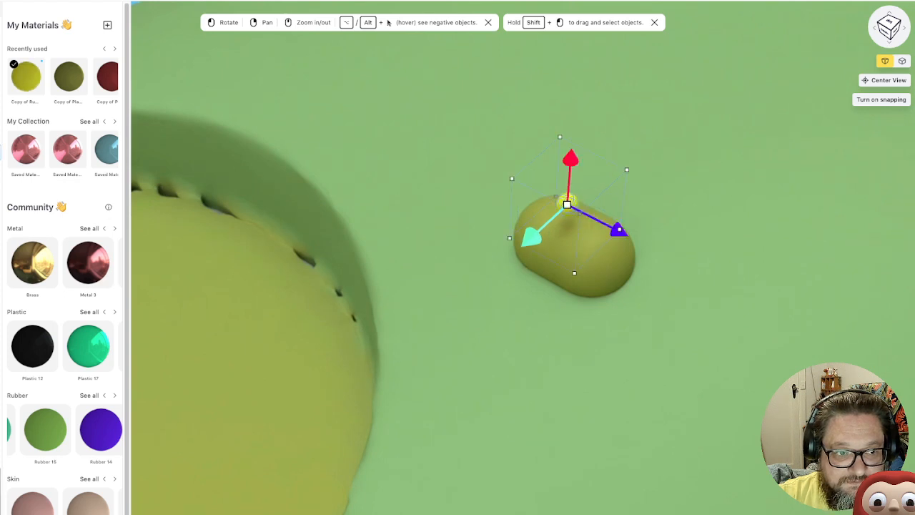
click(272, 321)
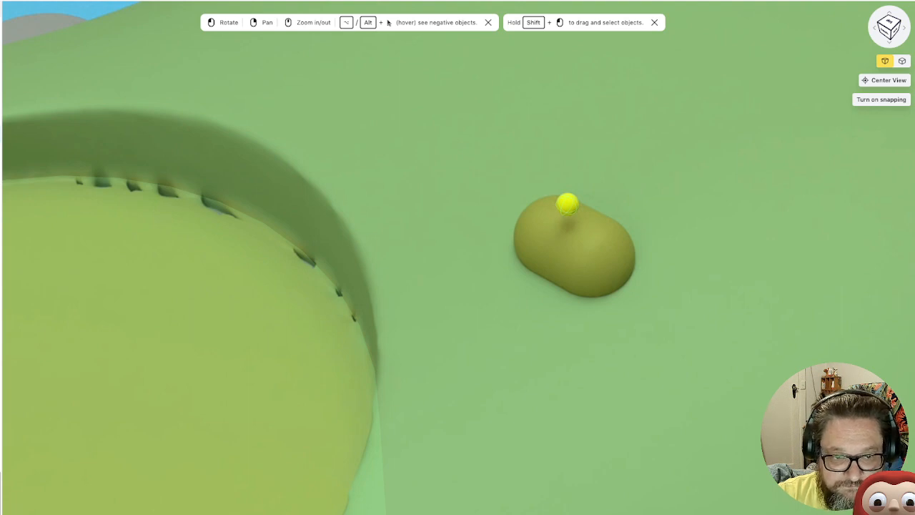
click(574, 257)
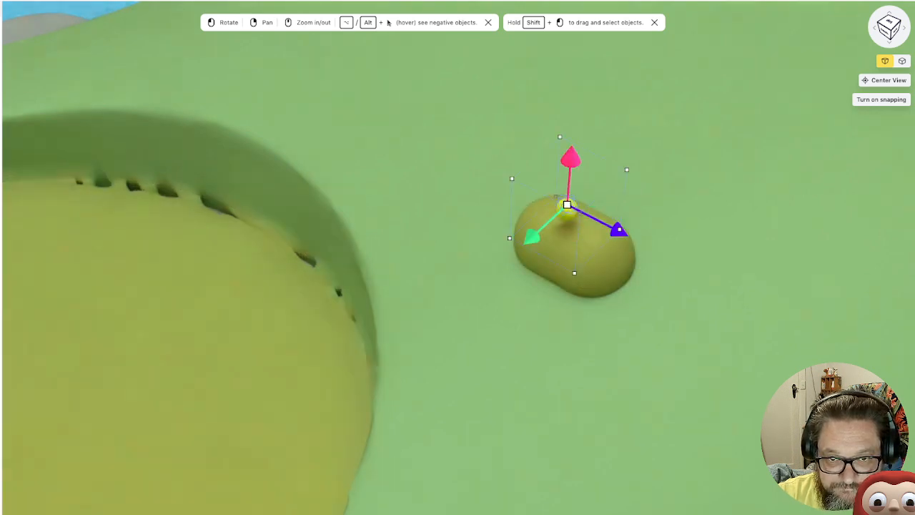
drag(570, 157, 569, 184)
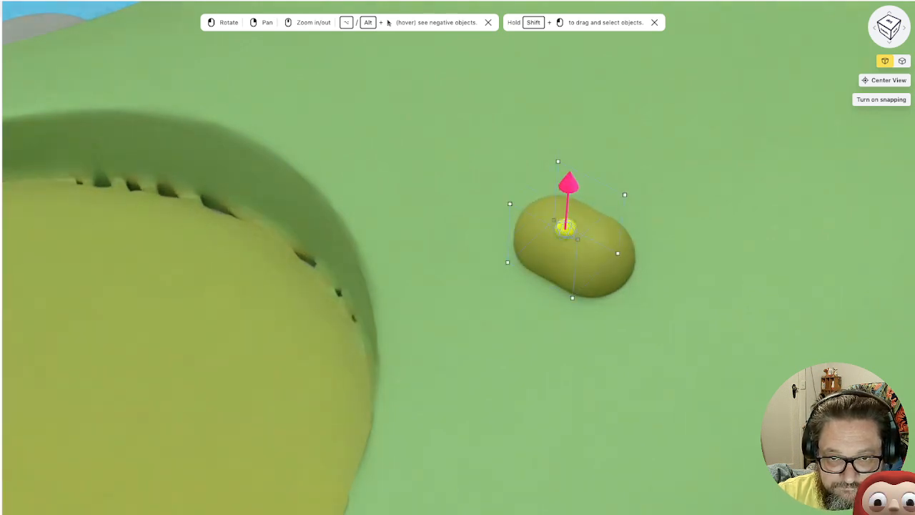
drag(572, 315, 654, 289)
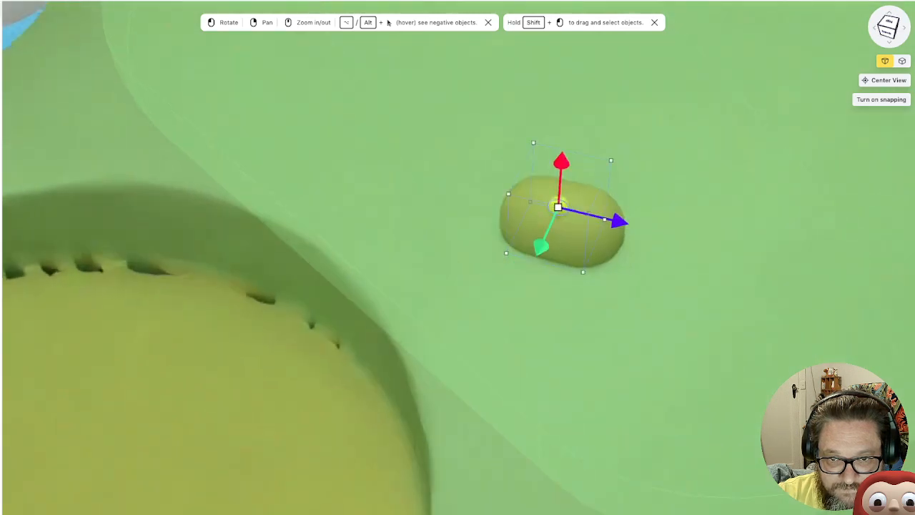
mouse_move(619, 218)
drag(619, 216, 587, 210)
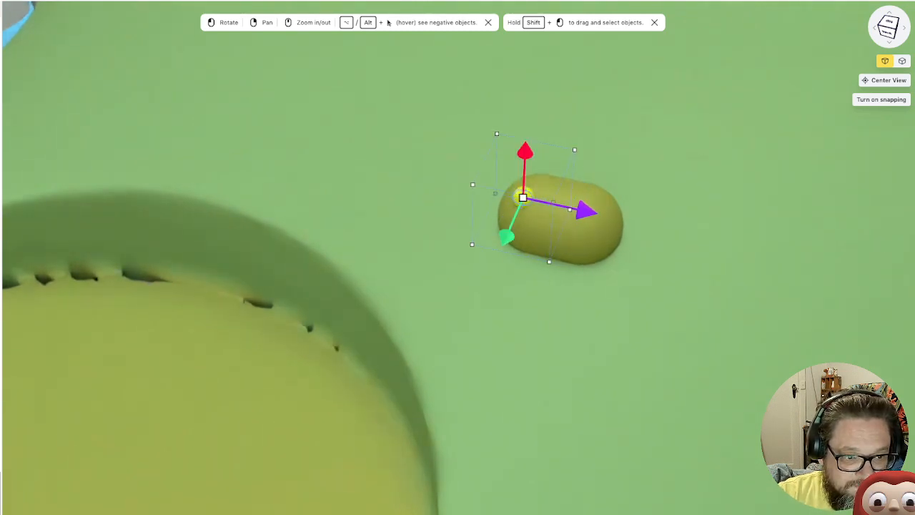
Duplicate the yellow ball and set the copy partly into the middle of the capsule's long side
right_click(1, 349)
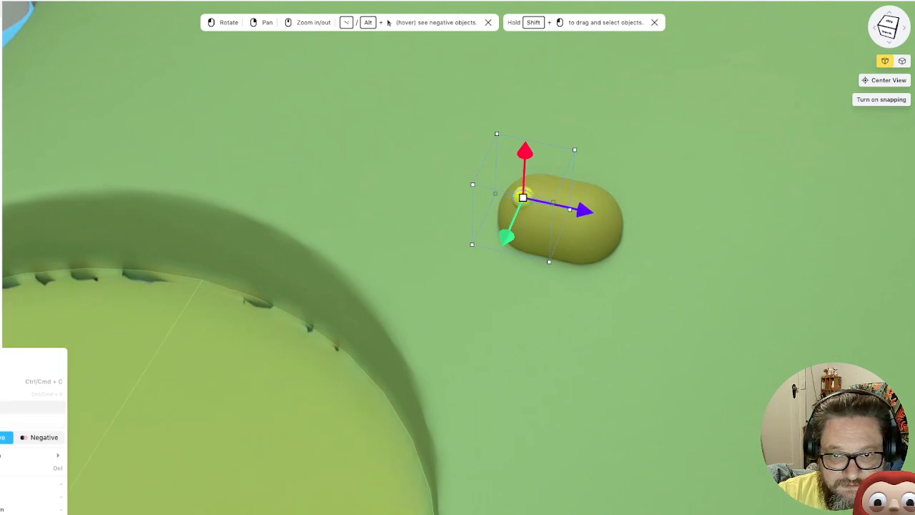
click(7, 407)
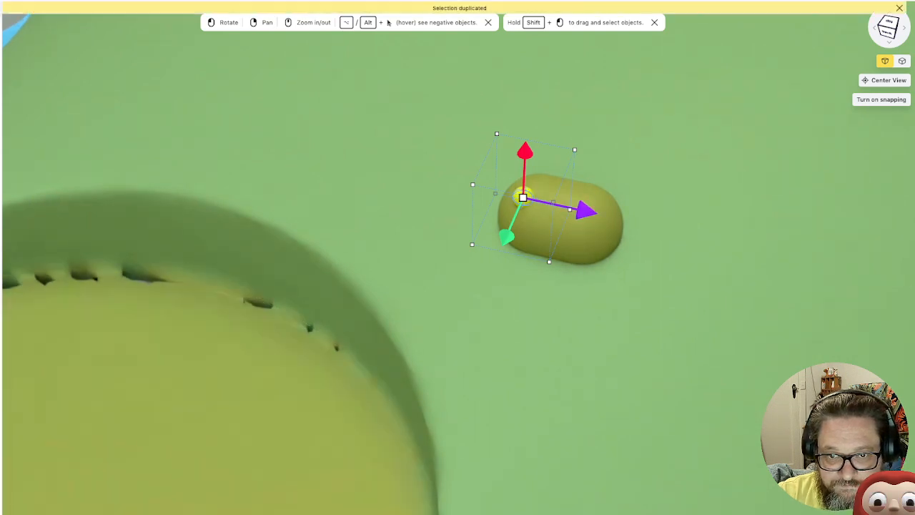
drag(585, 210, 631, 220)
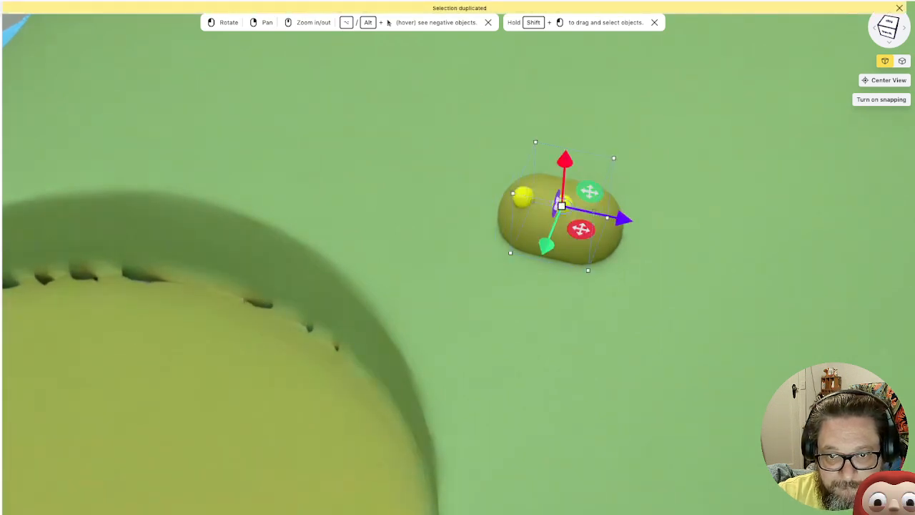
drag(546, 245, 542, 253)
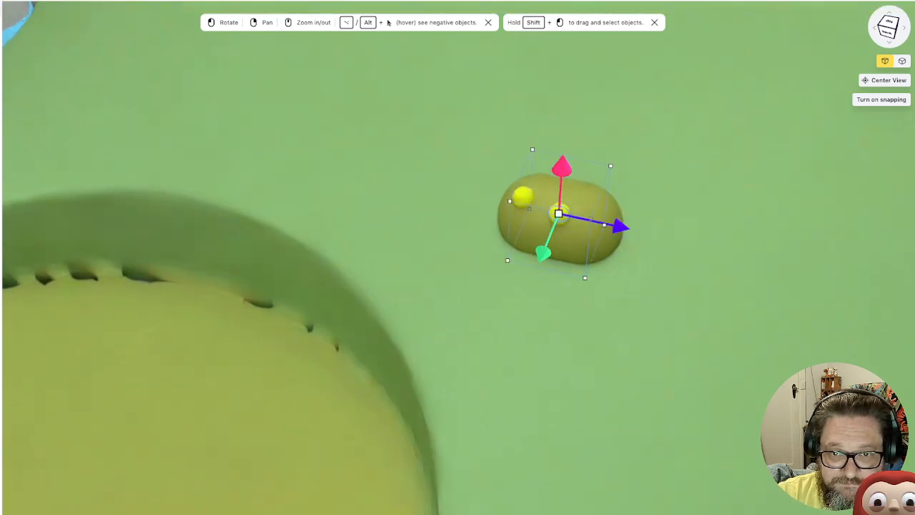
drag(562, 166, 562, 178)
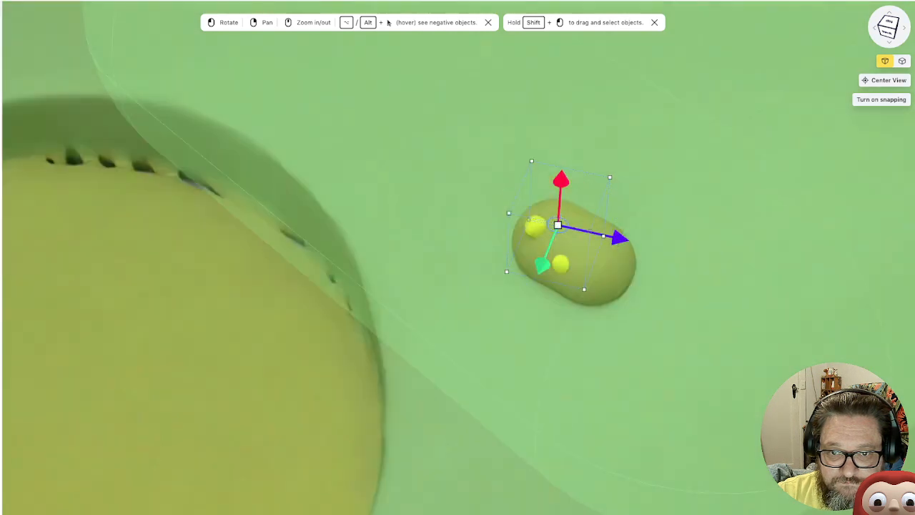
Duplicate the yellow side ball and set the copy into the capsule's opposite long side, toward the end away from the first ball
drag(558, 315, 412, 320)
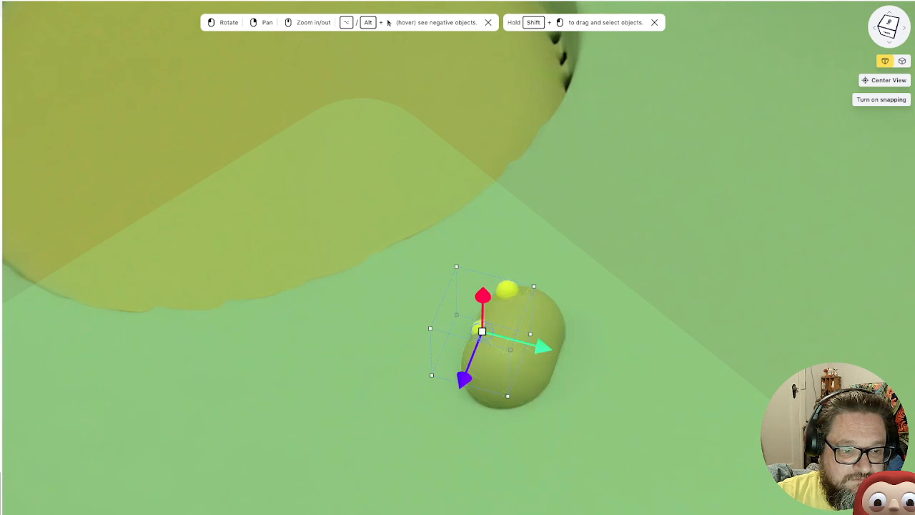
right_click(0, 350)
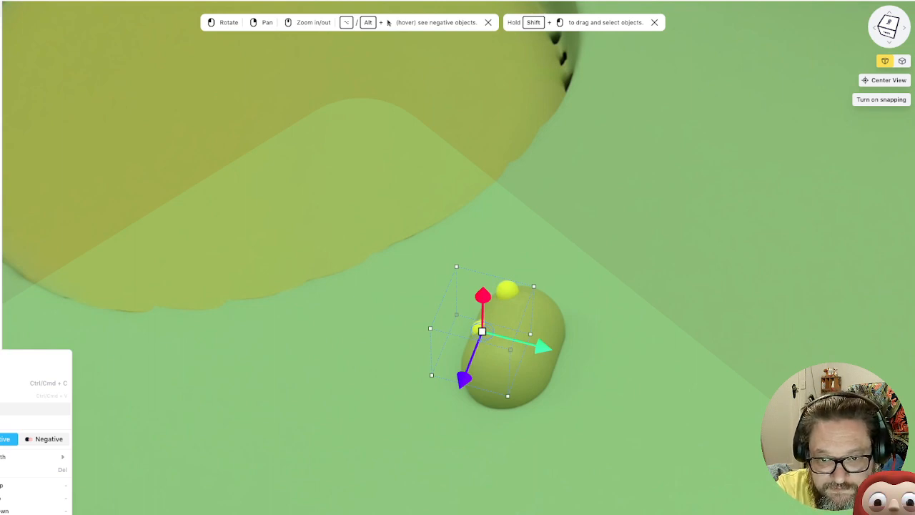
click(36, 409)
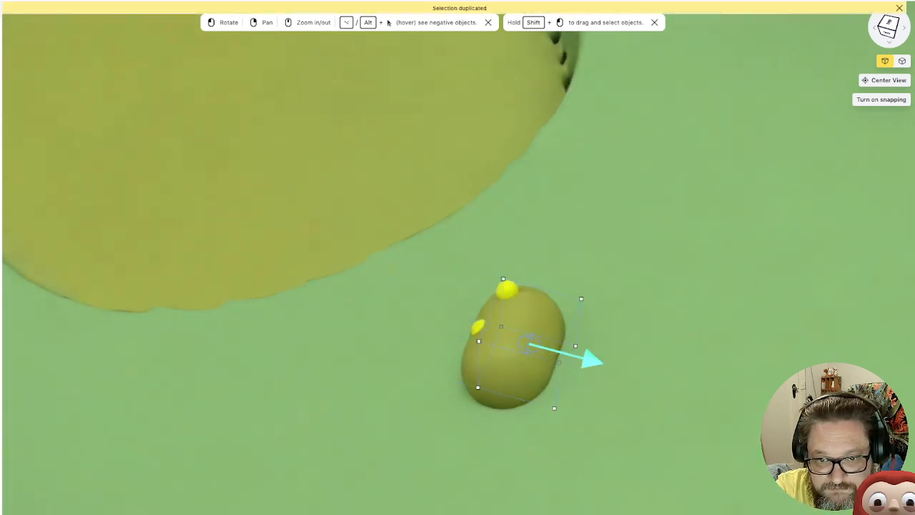
drag(592, 359, 608, 363)
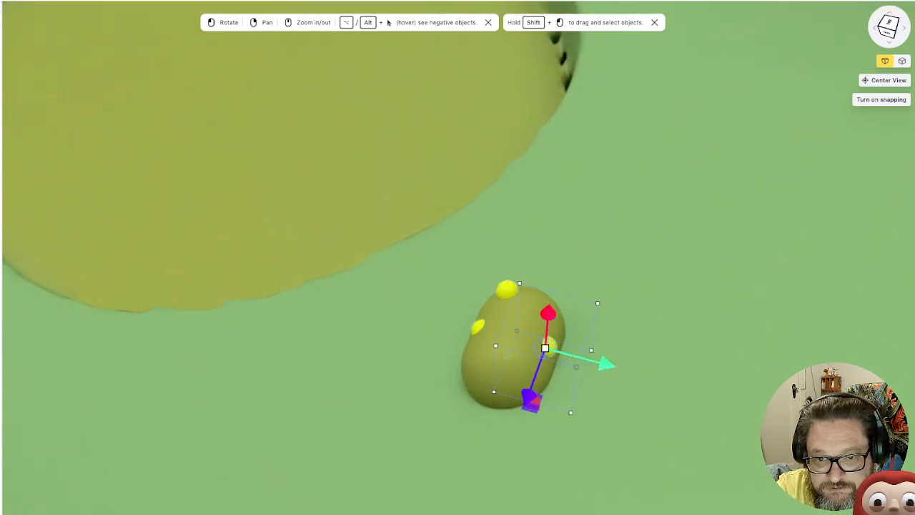
drag(529, 398, 521, 422)
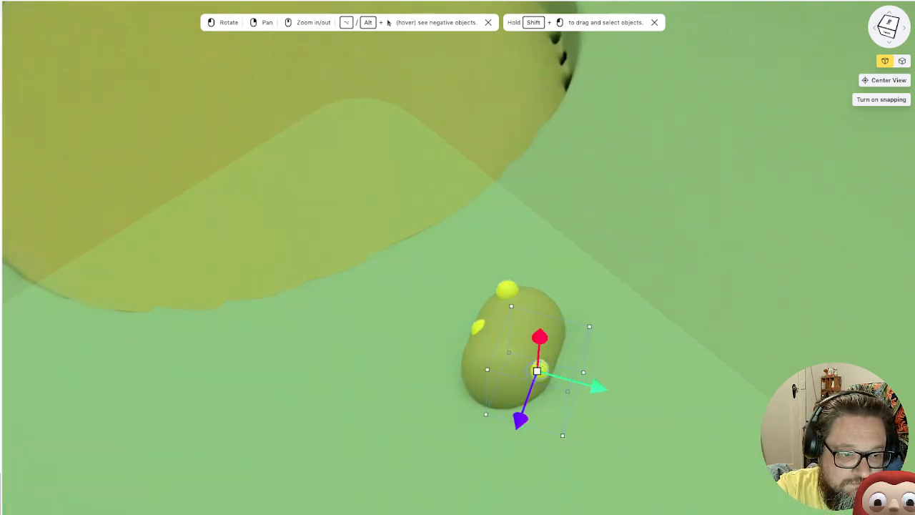
Duplicate that yellow ball again and set the copy partly into the middle of the olive capsule's top
right_click(0, 494)
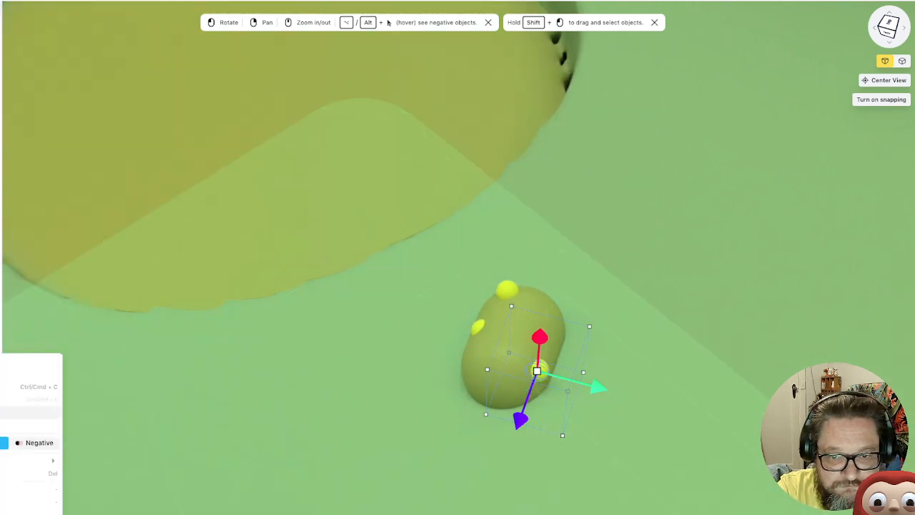
click(21, 413)
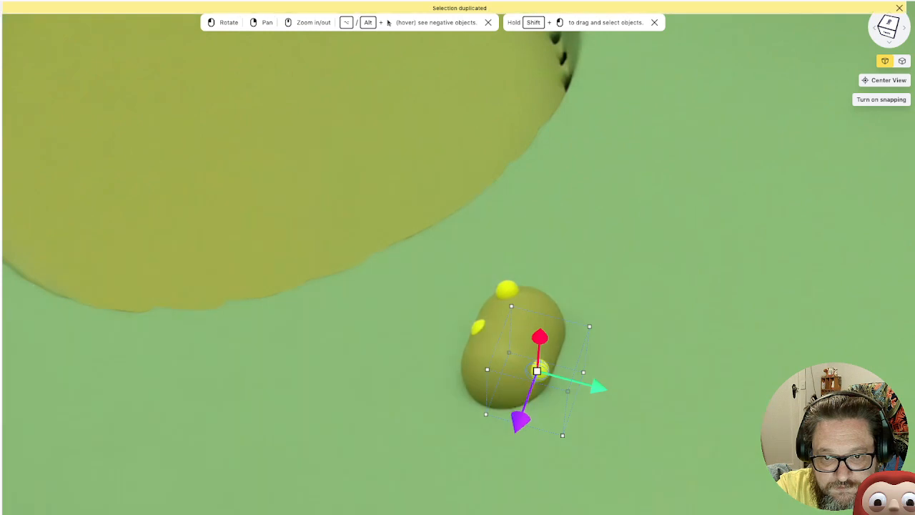
drag(525, 411, 544, 359)
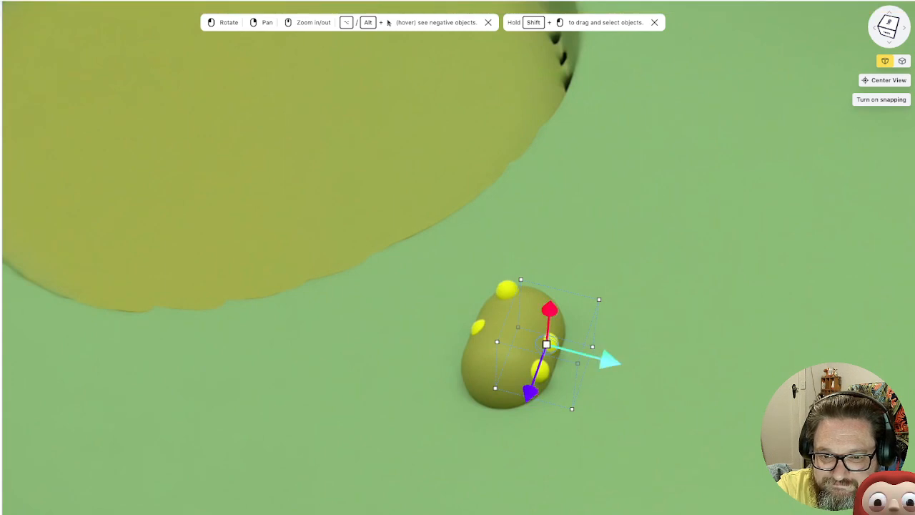
drag(610, 361, 594, 356)
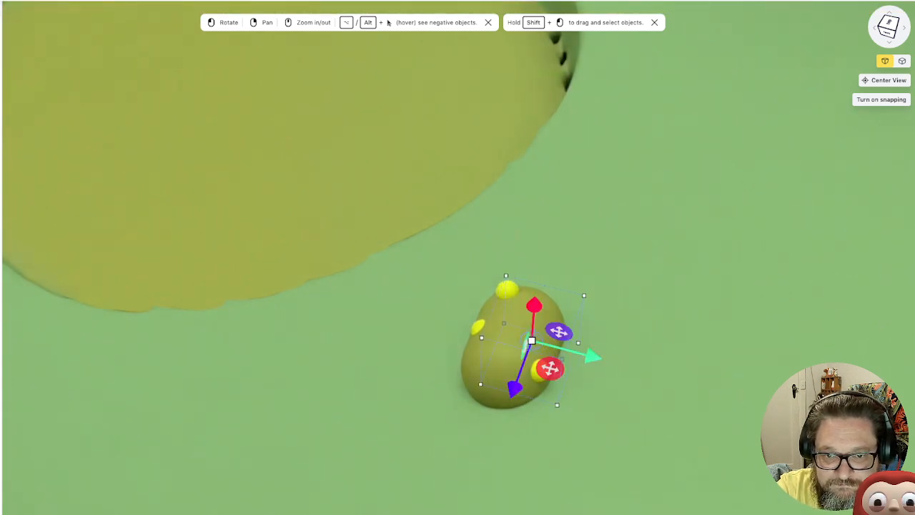
drag(534, 305, 536, 296)
drag(608, 343, 697, 302)
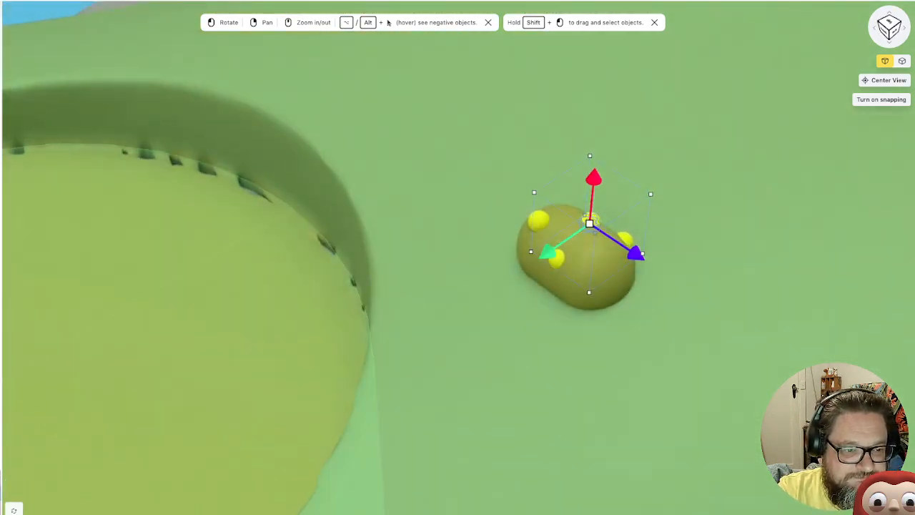
Examine the whole island from several sides and the open slope in front of the tall green cones
scroll(581, 279, down, 5)
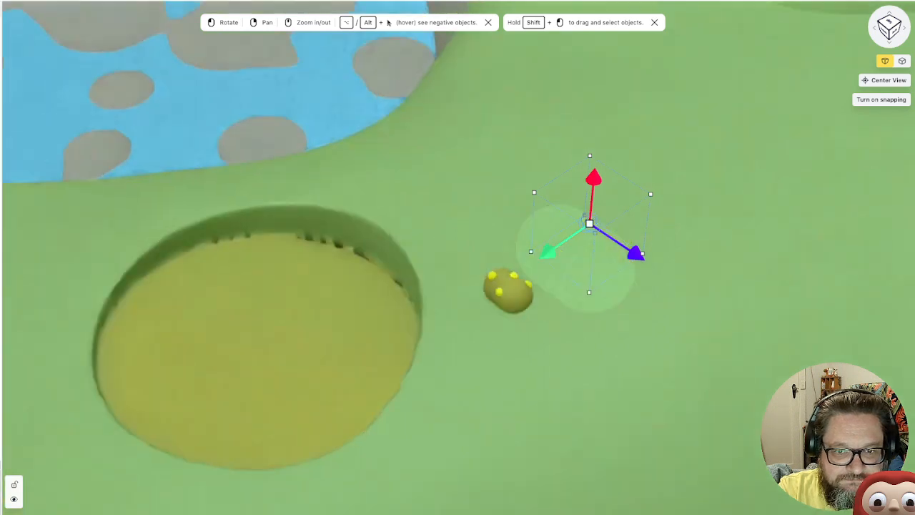
scroll(458, 315, down, 10)
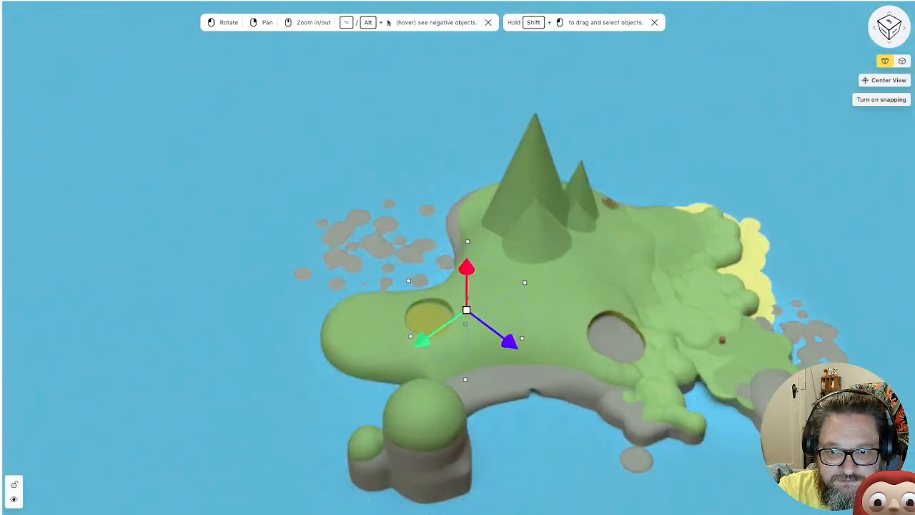
right_drag(465, 315, 310, 340)
drag(310, 340, 176, 329)
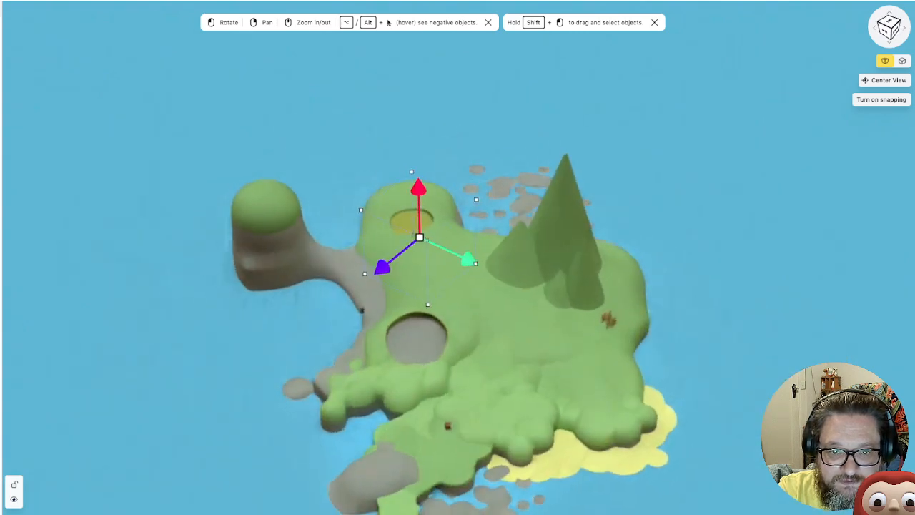
drag(405, 356, 403, 343)
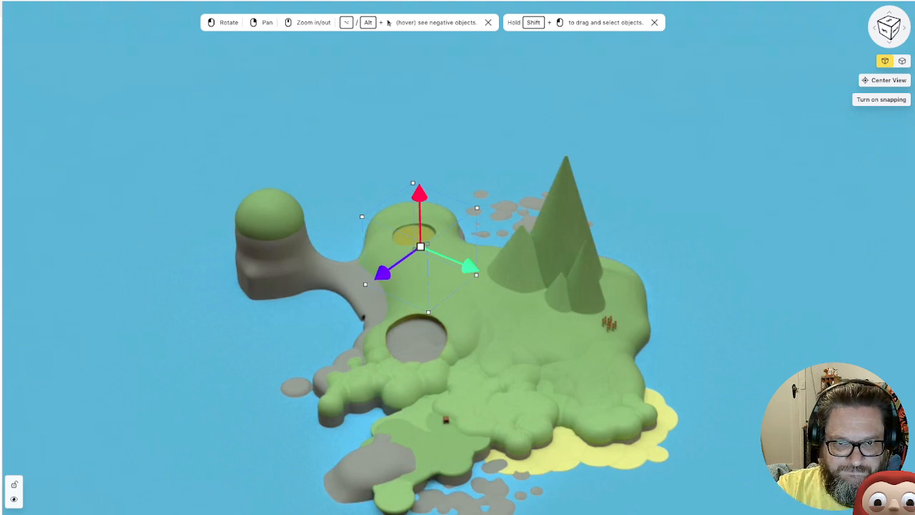
right_drag(518, 445, 459, 384)
drag(529, 286, 368, 275)
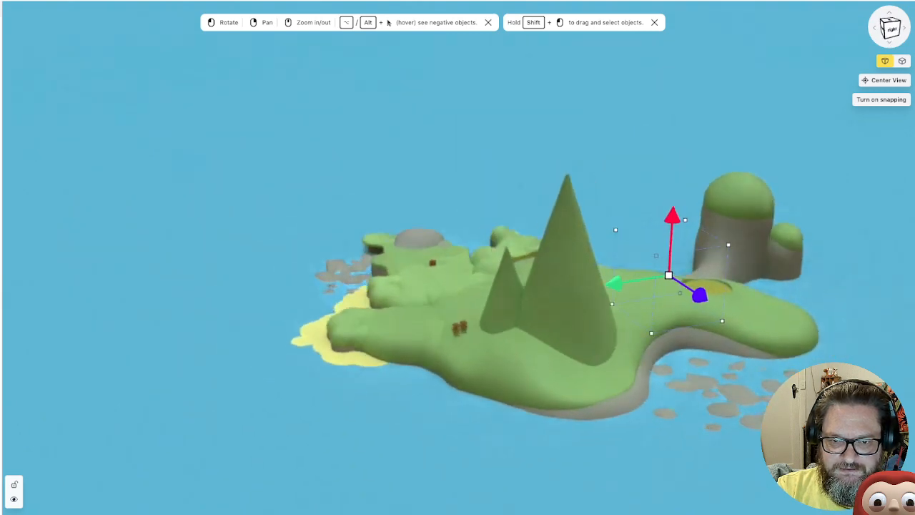
scroll(572, 386, up, 3)
scroll(592, 386, up, 8)
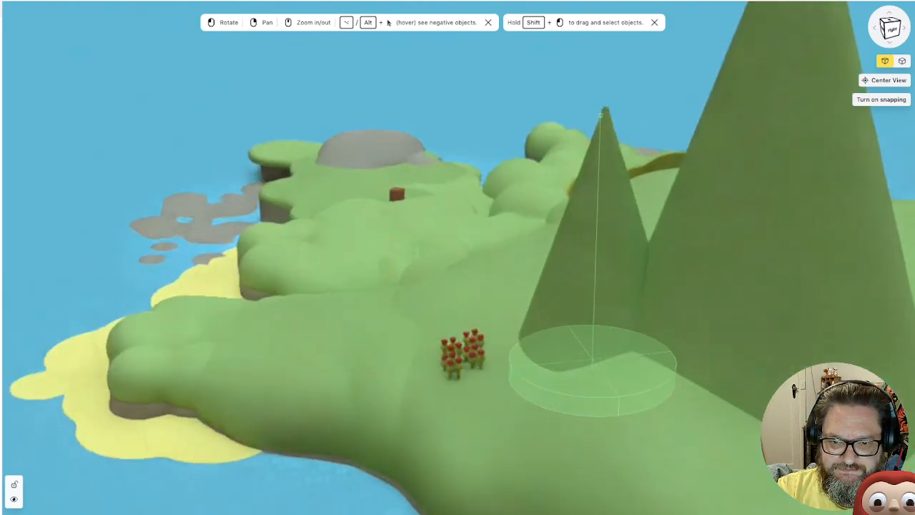
right_drag(594, 386, 200, 77)
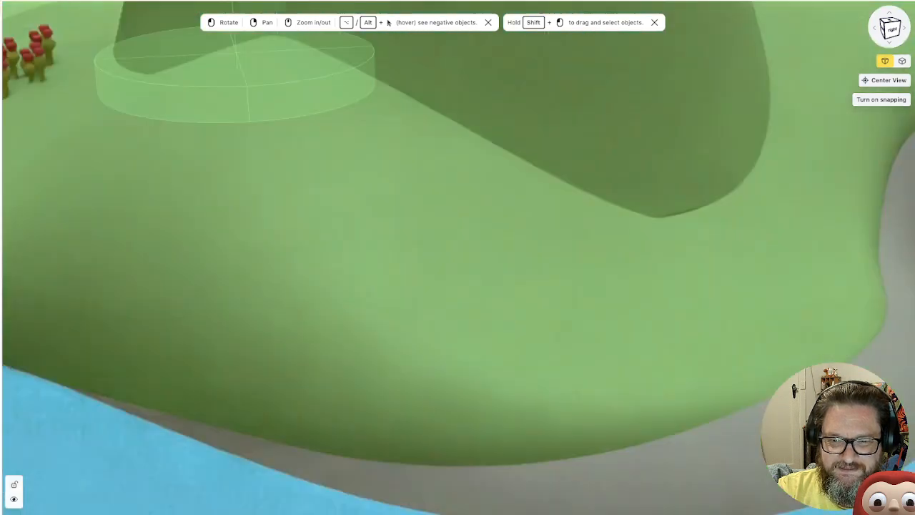
drag(200, 77, 232, 118)
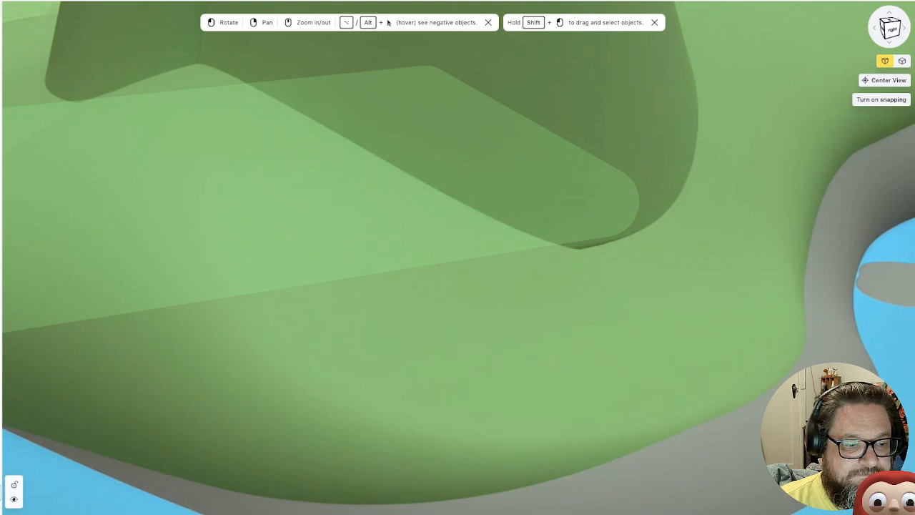
scroll(457, 286, down, 4)
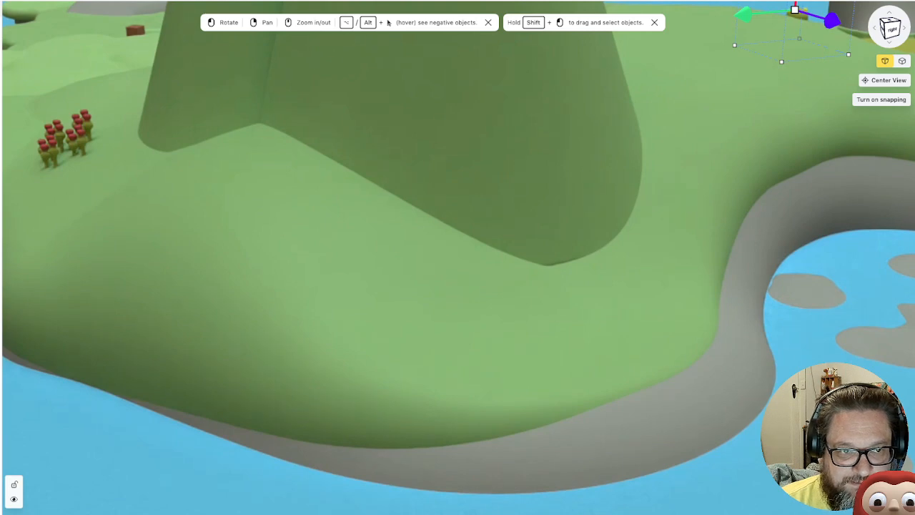
scroll(458, 257, down, 5)
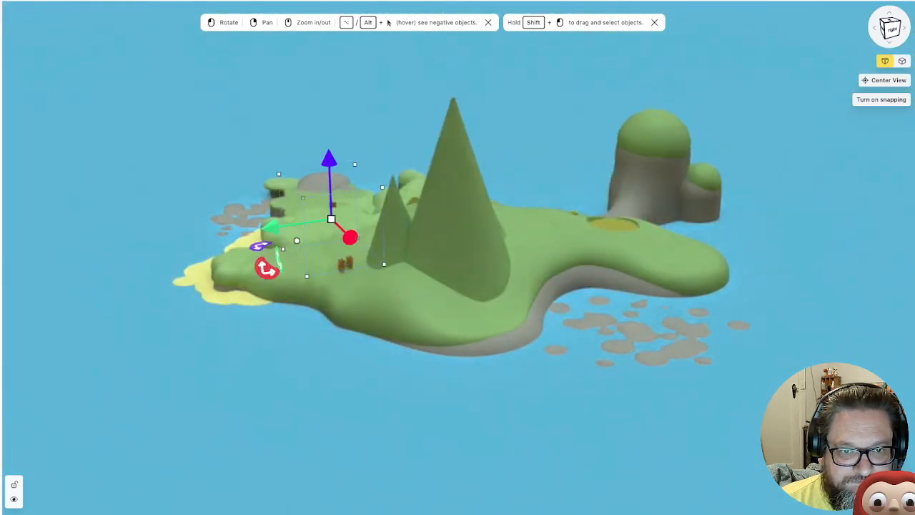
Move the new cube onto the coastal slope in front of the largest cone and raise it out of the ground
scroll(458, 257, up, 3)
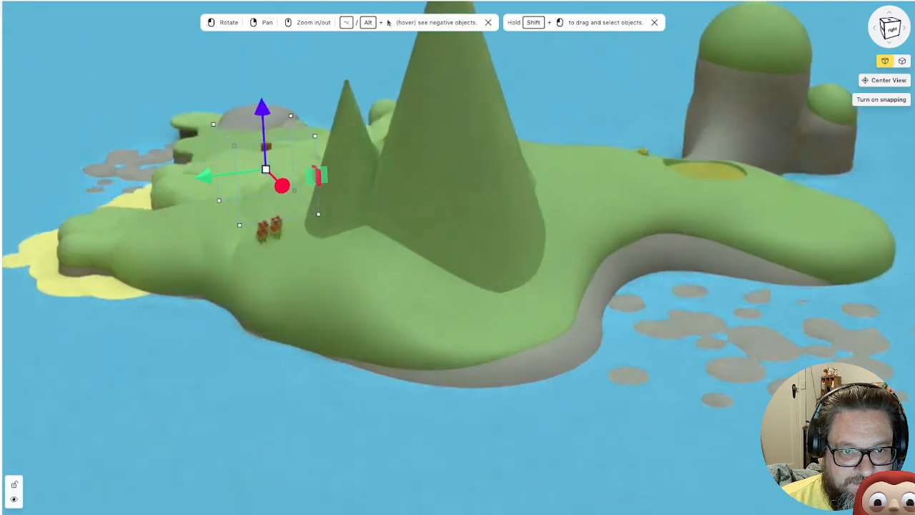
drag(282, 185, 456, 359)
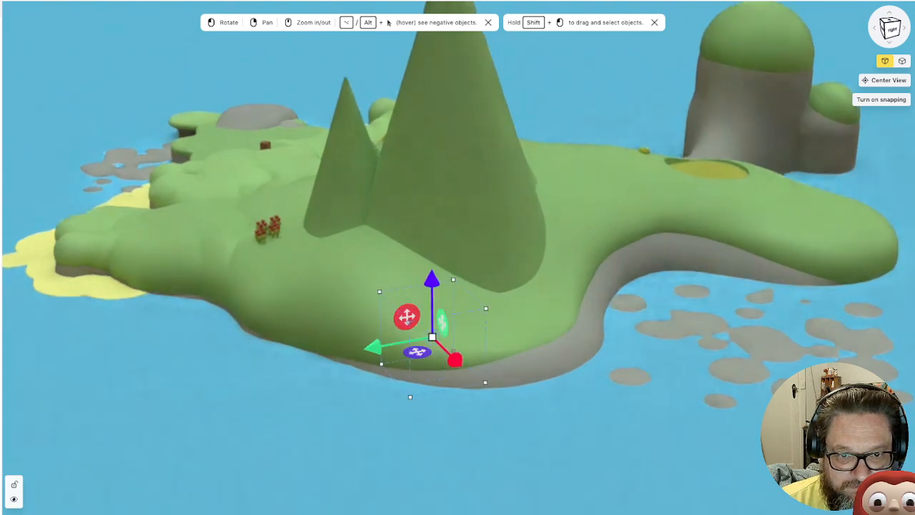
scroll(455, 357, up, 10)
scroll(455, 358, down, 8)
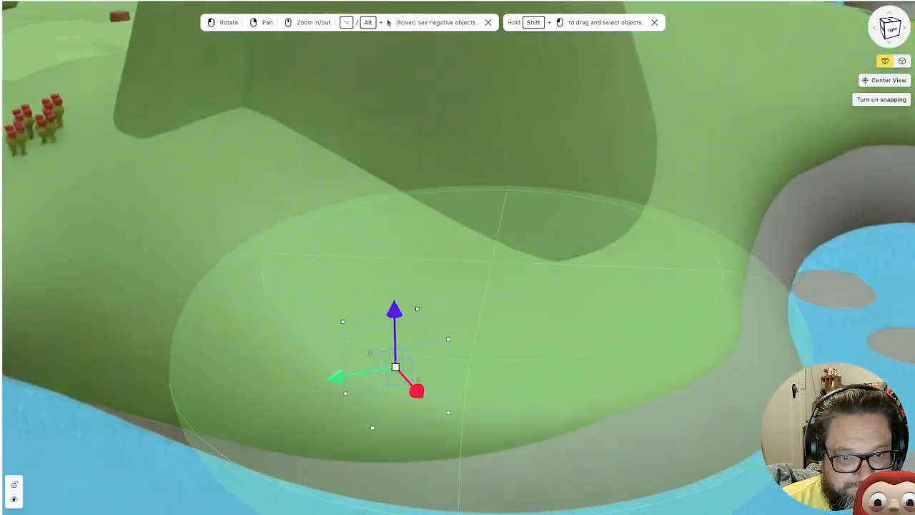
scroll(454, 358, down, 3)
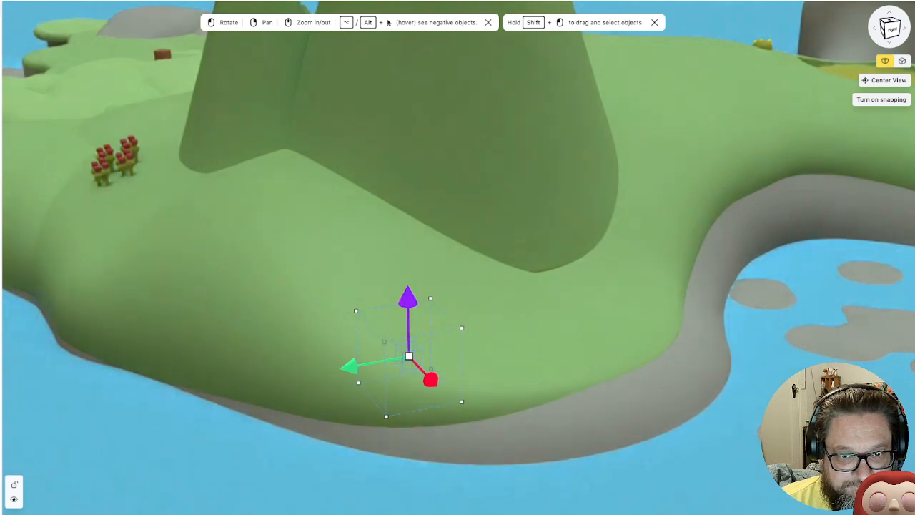
drag(408, 297, 406, 173)
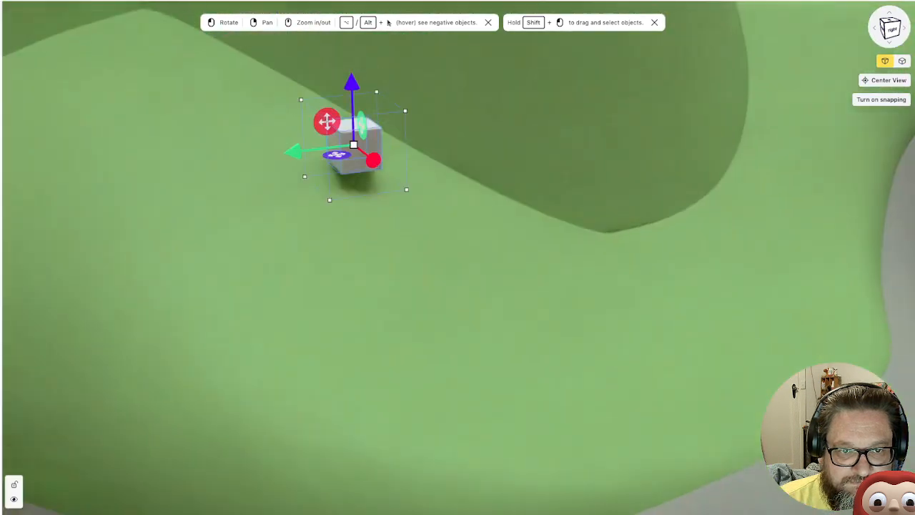
Resize the cube on the slope into a low, narrow block by reducing its height and width
right_drag(429, 215, 453, 289)
scroll(415, 208, up, 1)
scroll(457, 258, up, 8)
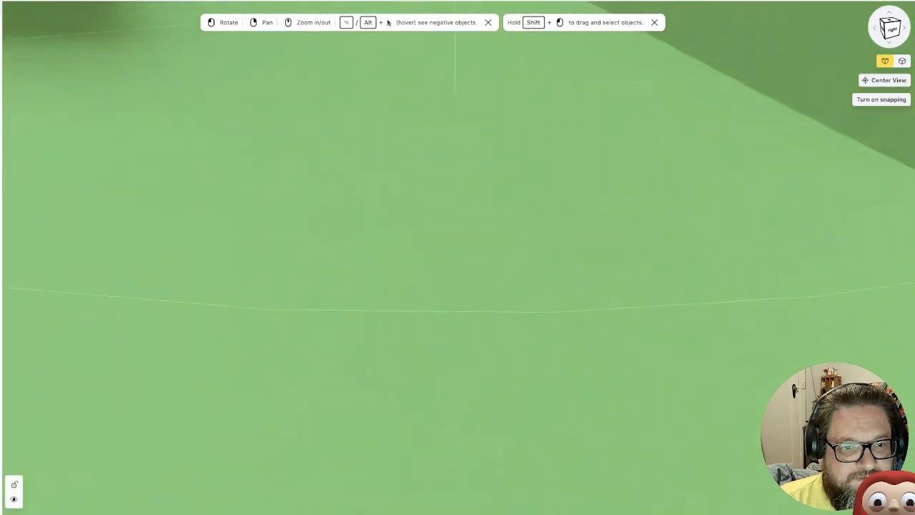
scroll(458, 258, down, 3)
right_drag(222, 57, 416, 325)
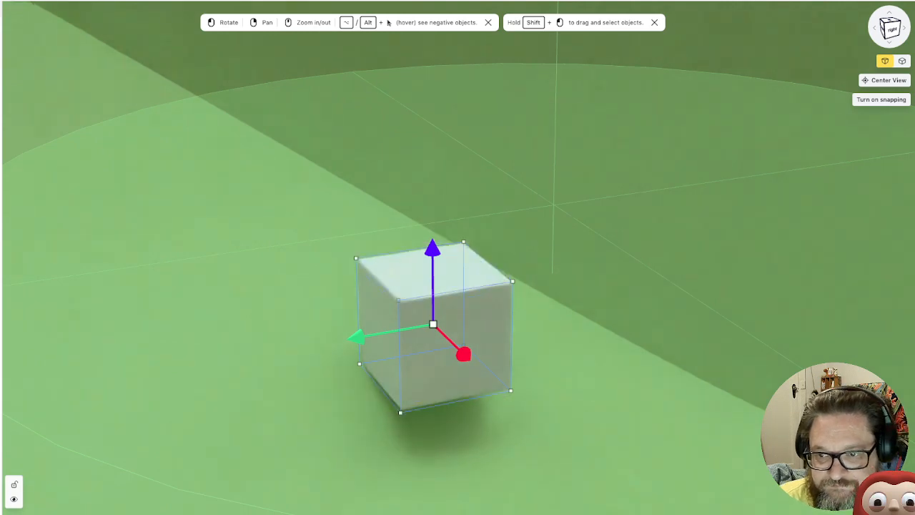
key(Return)
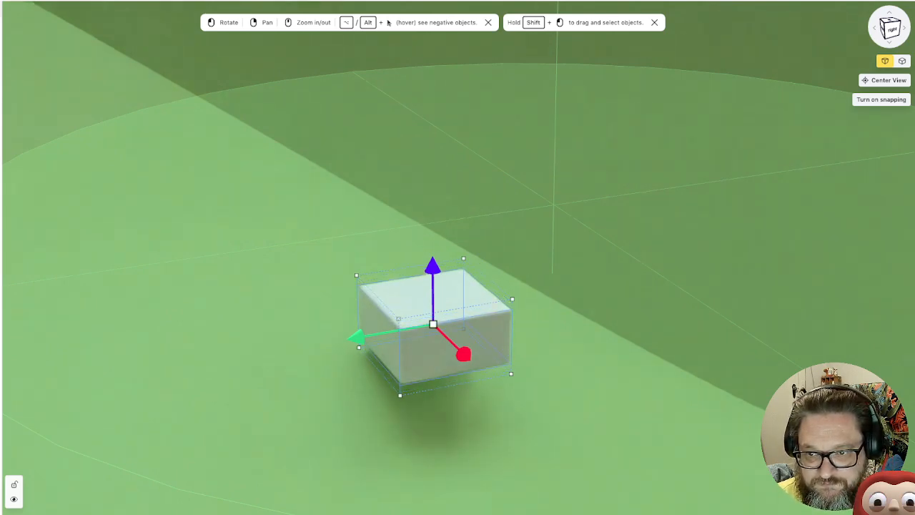
key(Return)
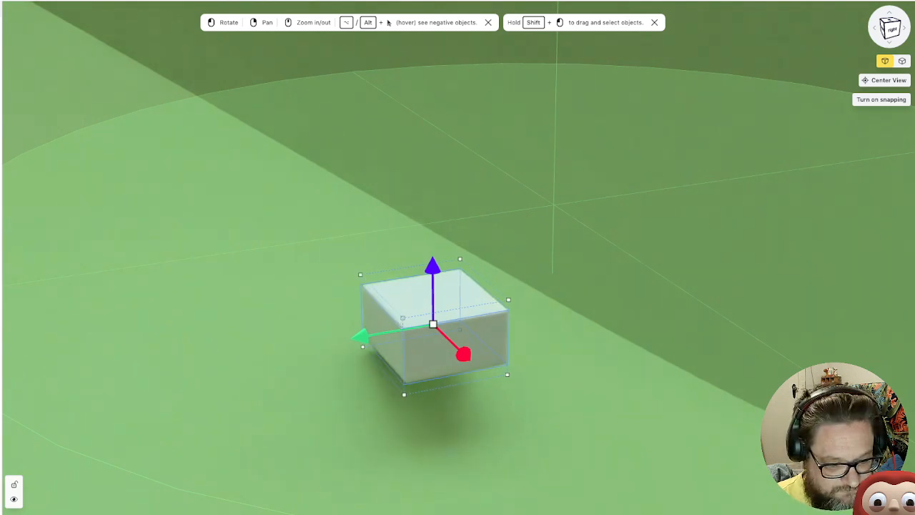
key(Return)
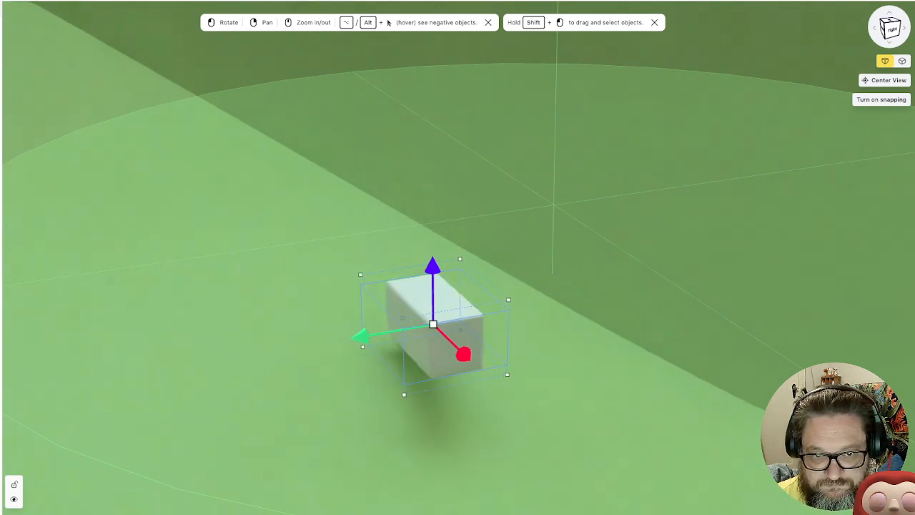
Shift the block along its long axis and tilt it to follow the slope beside the large cone
drag(315, 257, 494, 263)
key(f)
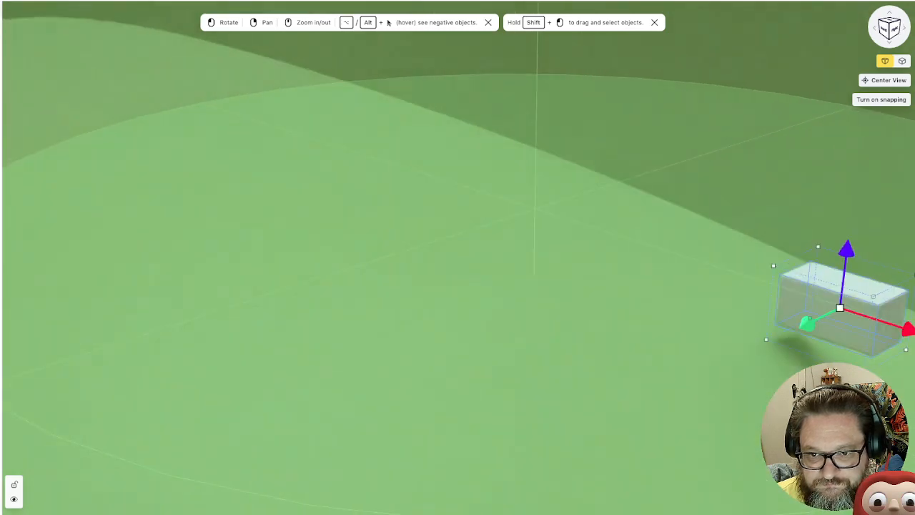
right_drag(493, 263, 354, 295)
drag(440, 296, 562, 286)
right_drag(562, 285, 317, 296)
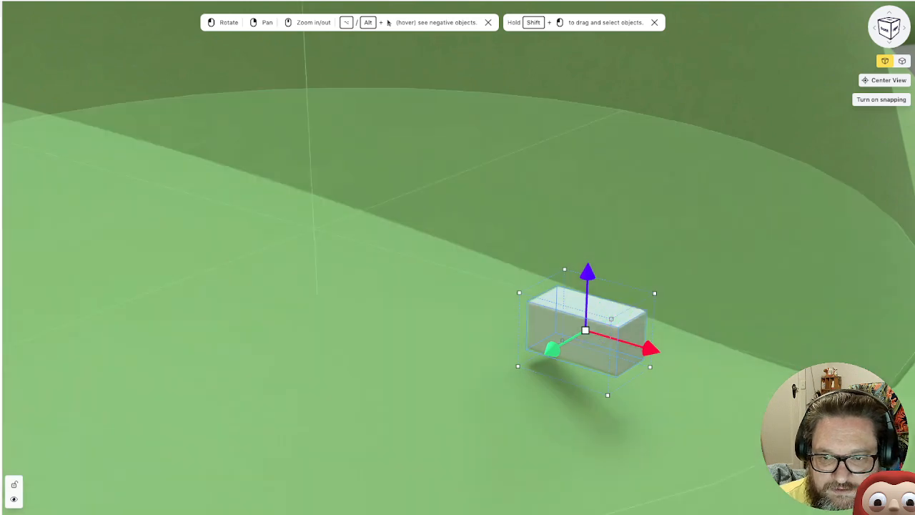
right_drag(465, 315, 618, 375)
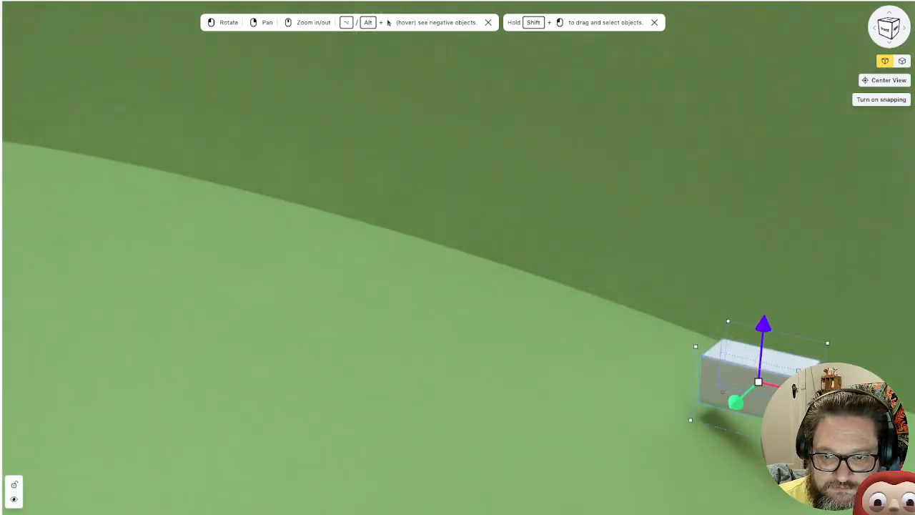
drag(822, 396, 729, 373)
drag(744, 304, 738, 332)
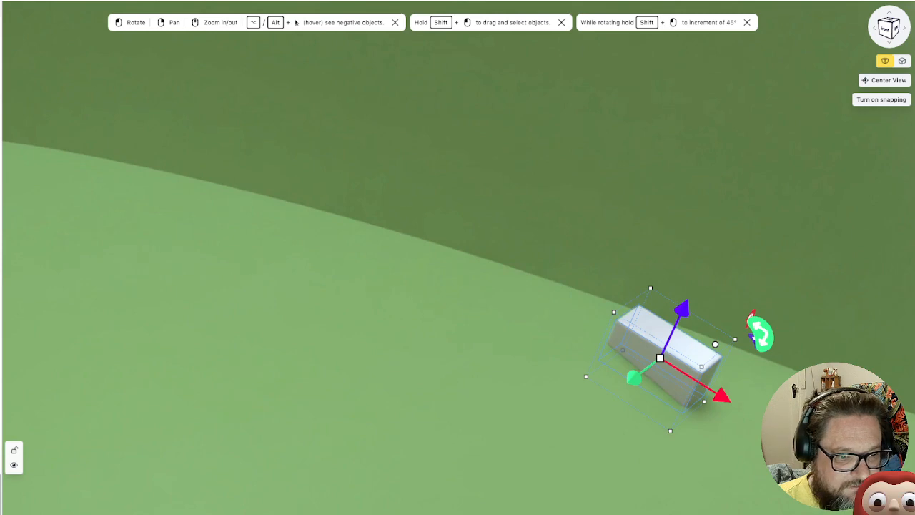
Duplicate the tilted block and place the copy end to end with the original, further up the slope
right_click(1, 458)
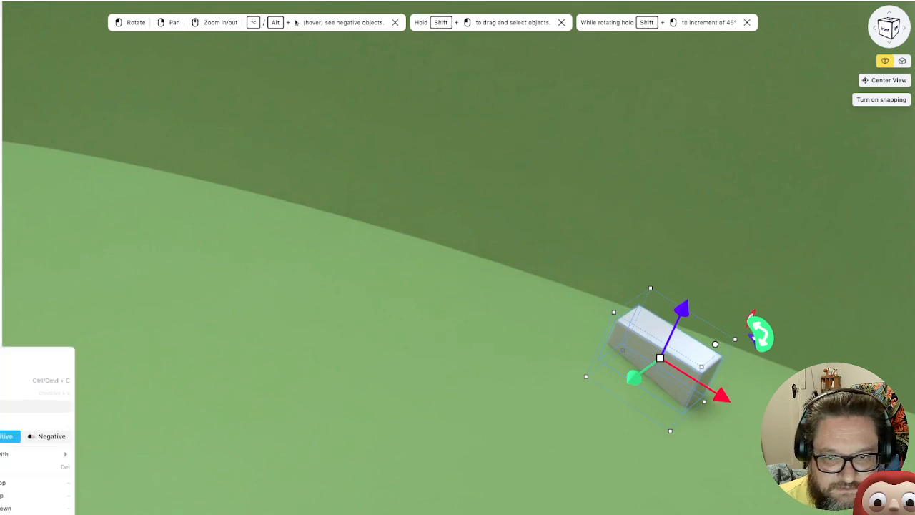
click(2, 405)
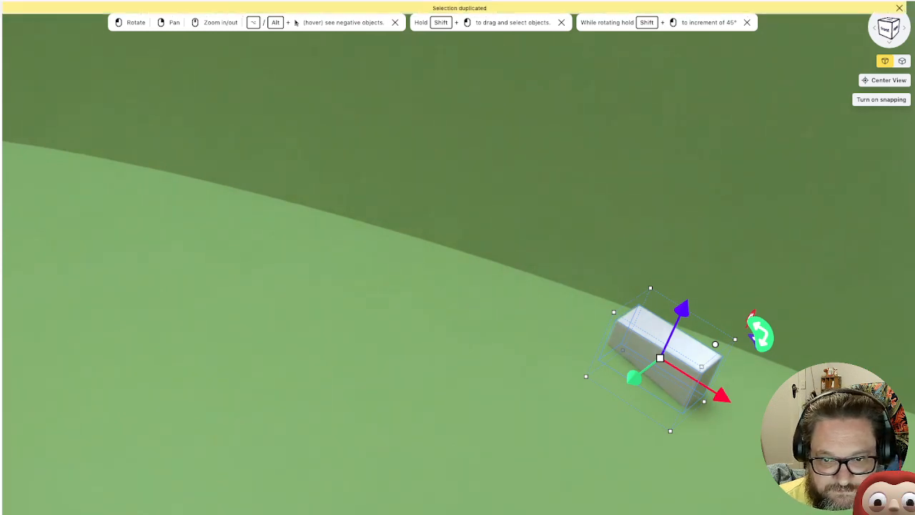
mouse_move(721, 397)
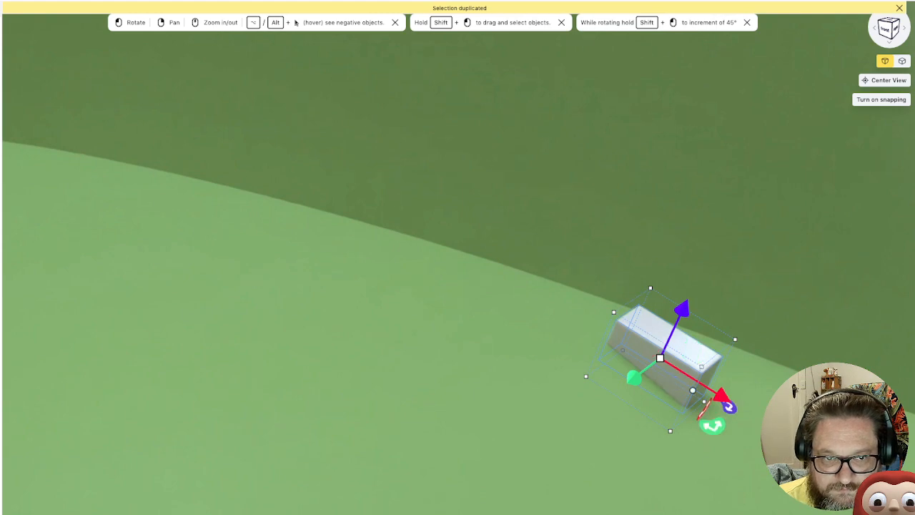
drag(721, 397, 505, 429)
click(593, 479)
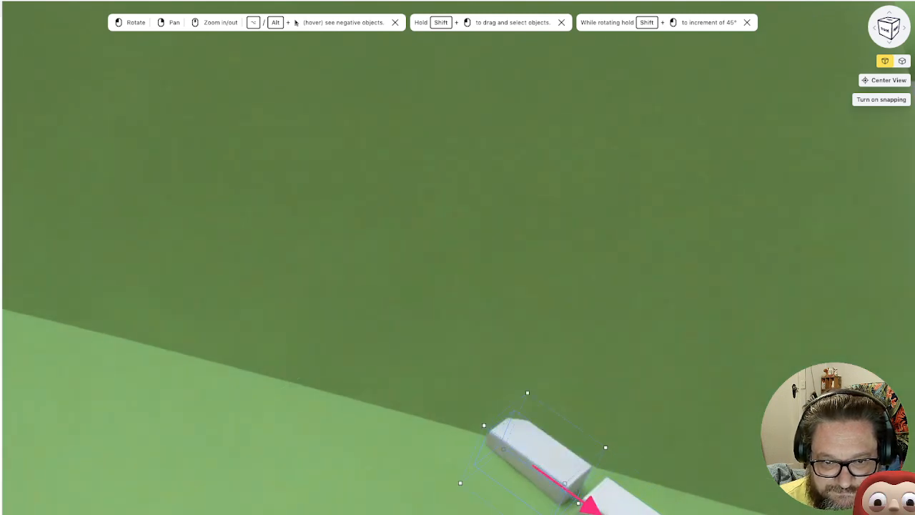
drag(591, 507, 596, 510)
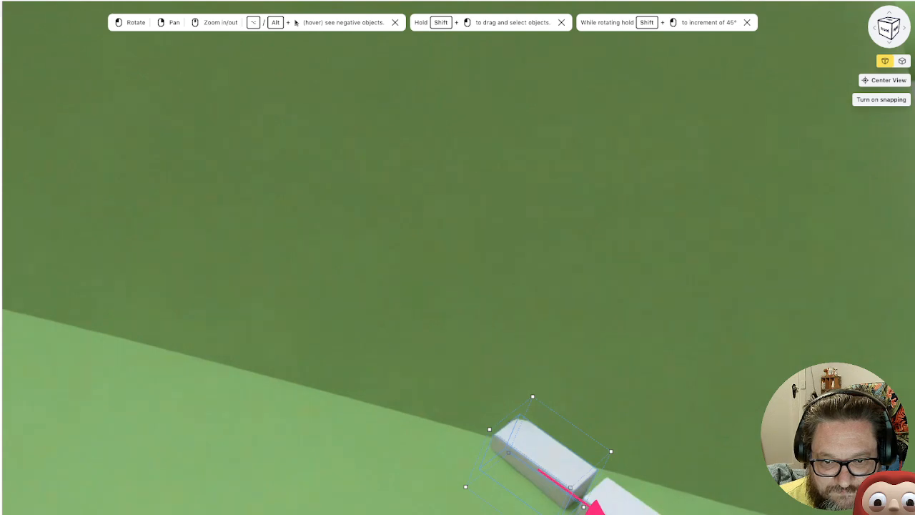
right_drag(596, 510, 273, 261)
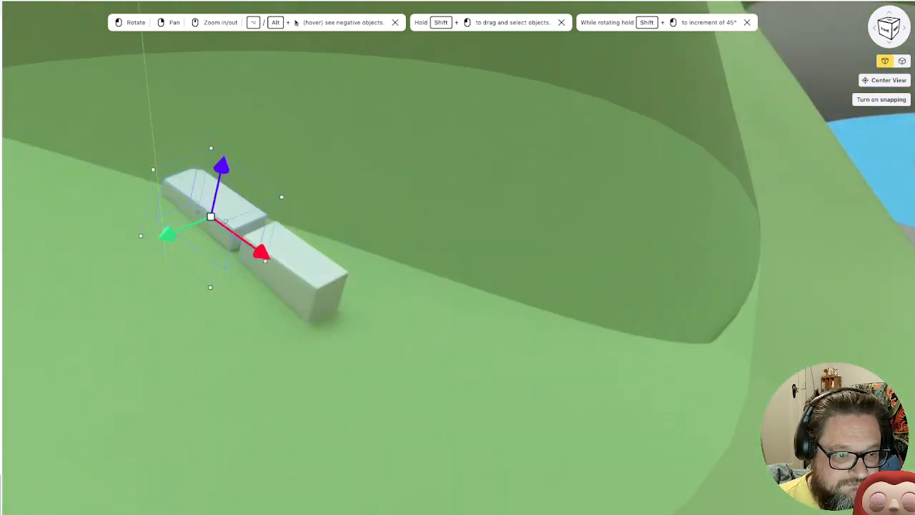
Duplicate the block again, place the copy at the downhill end of the row, tilt it more steeply and sink it slightly
right_click(1, 493)
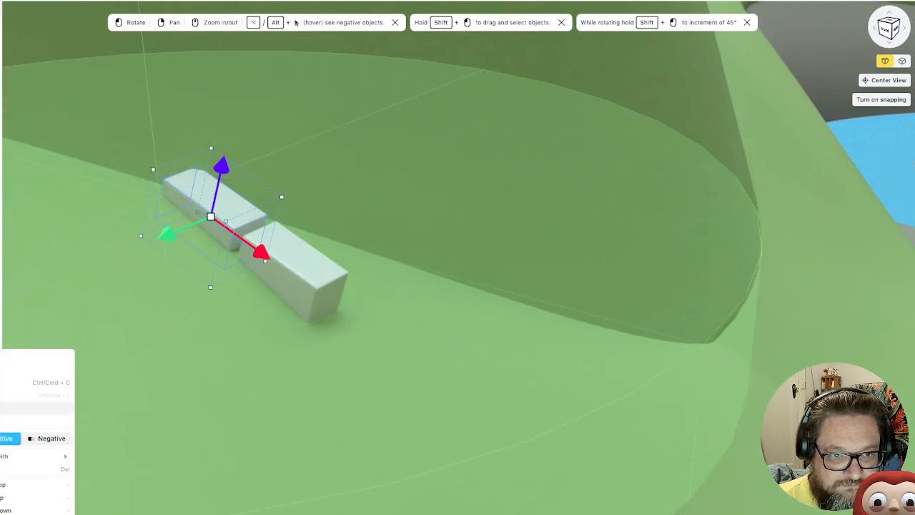
click(29, 408)
drag(261, 251, 522, 400)
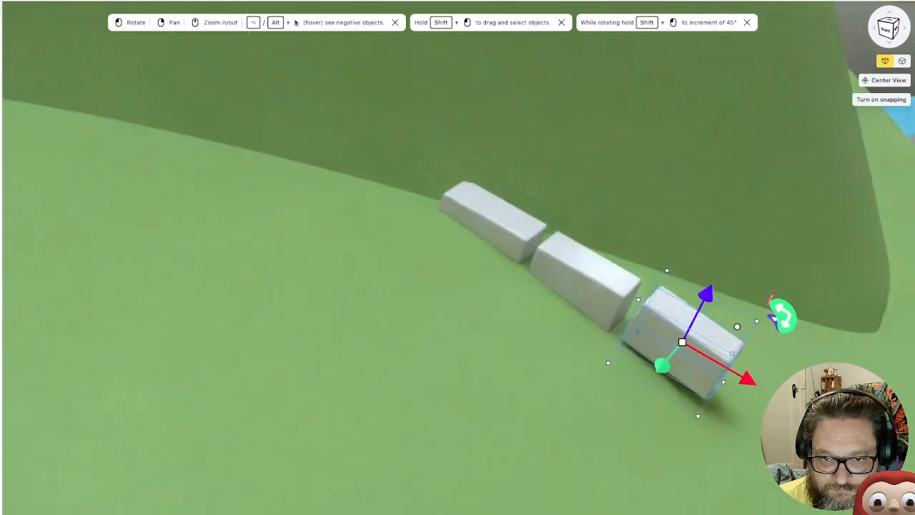
drag(776, 310, 762, 328)
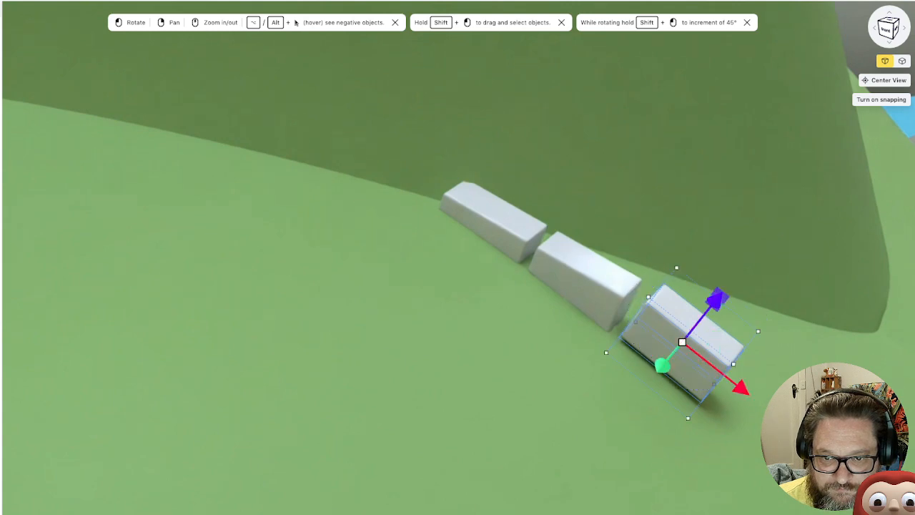
drag(715, 300, 710, 307)
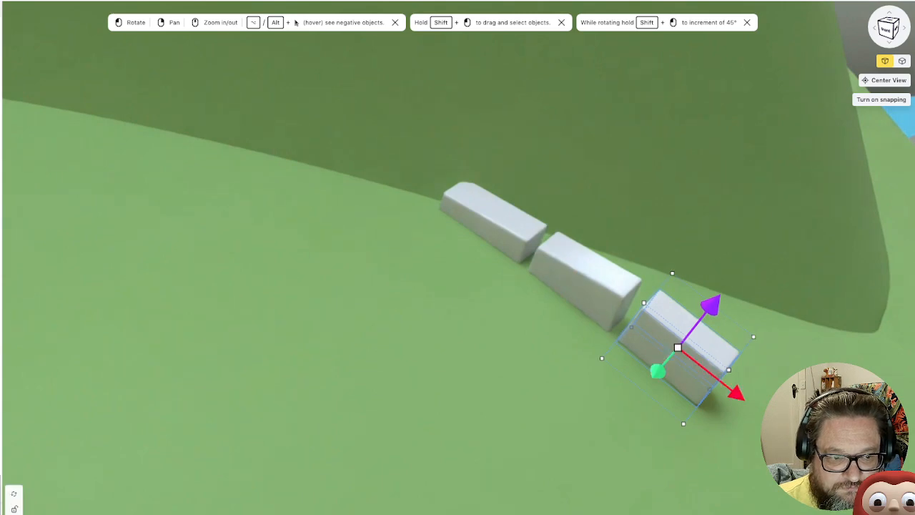
Duplicate the lowest block and place the copy as the fourth in the row, tilted to follow the slope
right_click(1, 351)
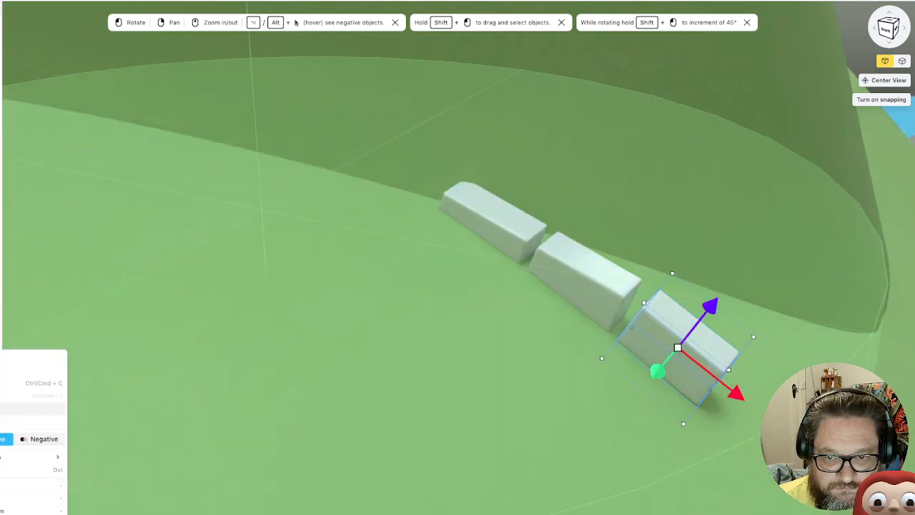
click(2, 408)
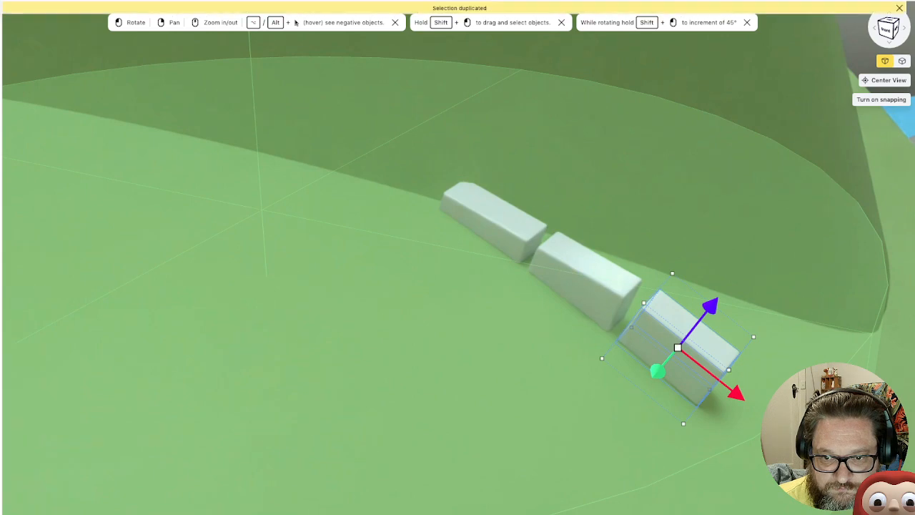
drag(737, 394, 818, 461)
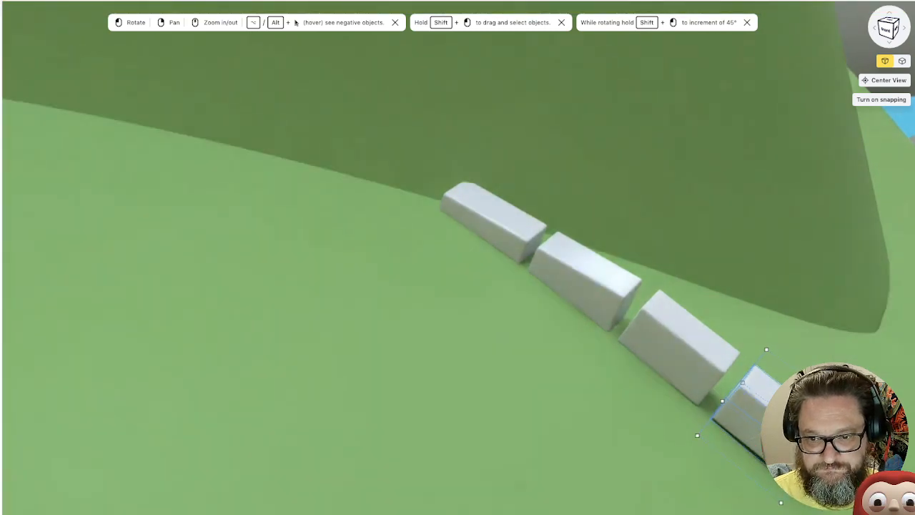
drag(810, 431, 801, 439)
scroll(801, 438, down, 10)
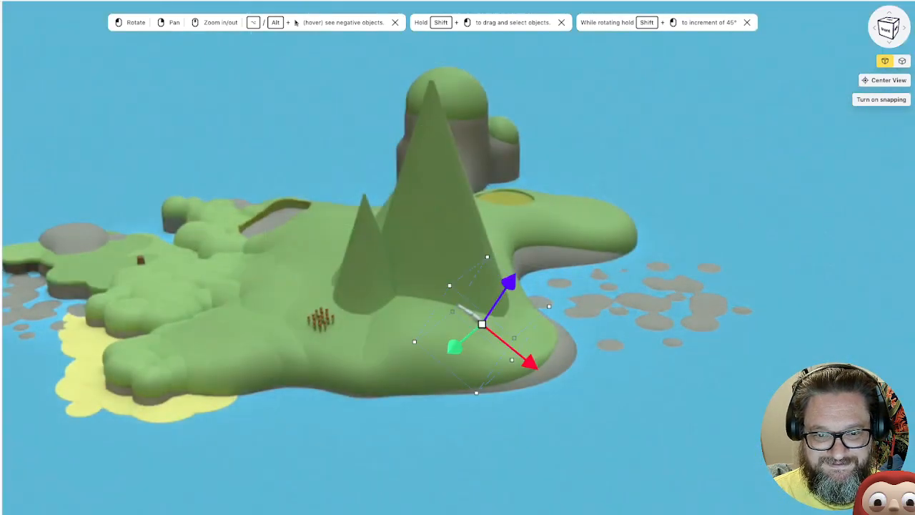
Check the Resources list and read the Starting Resources rules on page 4 of QuietYear.pdf, continuing to page 5
drag(429, 308, 549, 366)
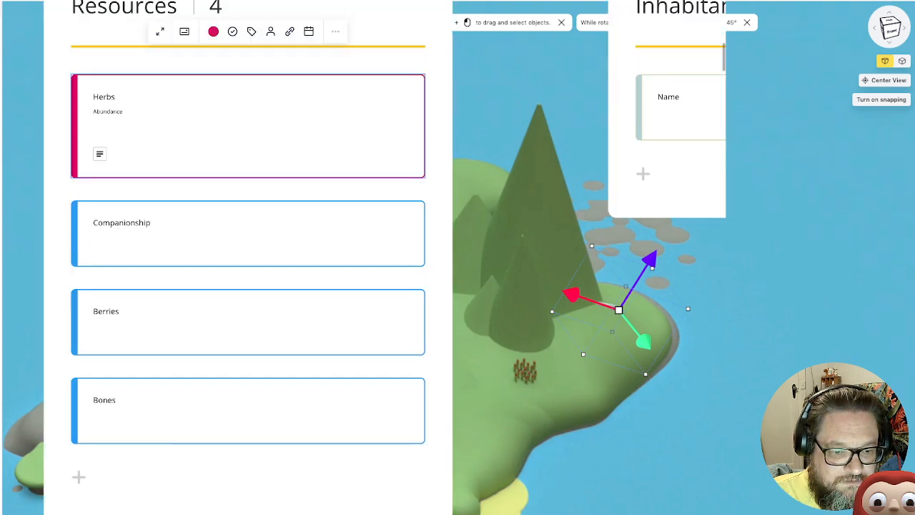
scroll(28, 288, down, 8)
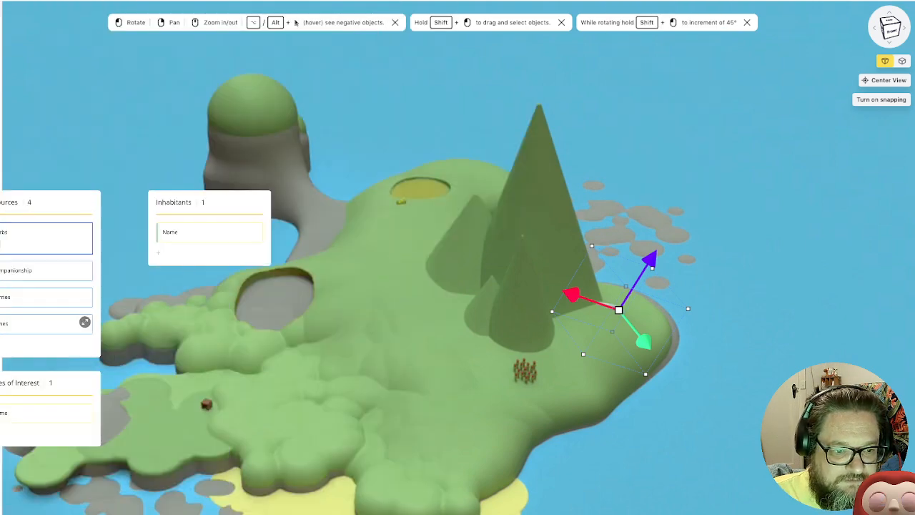
scroll(28, 288, down, 4)
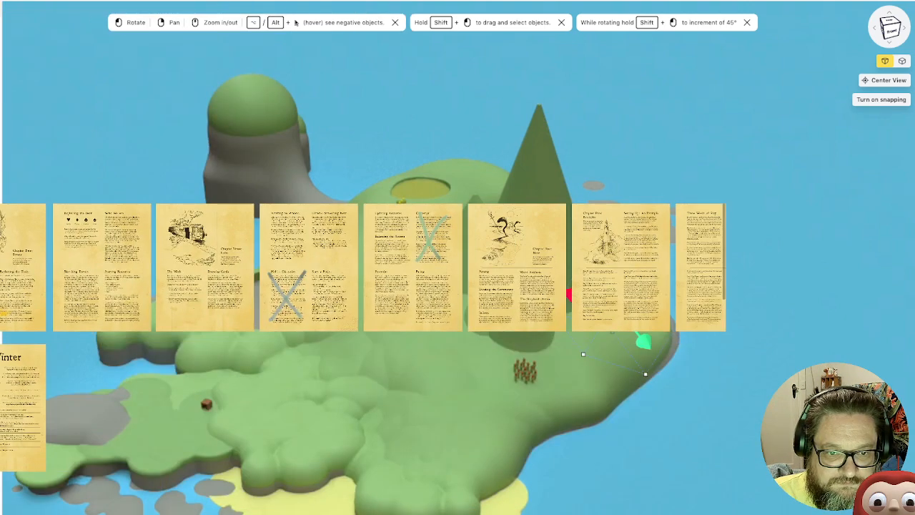
click(101, 268)
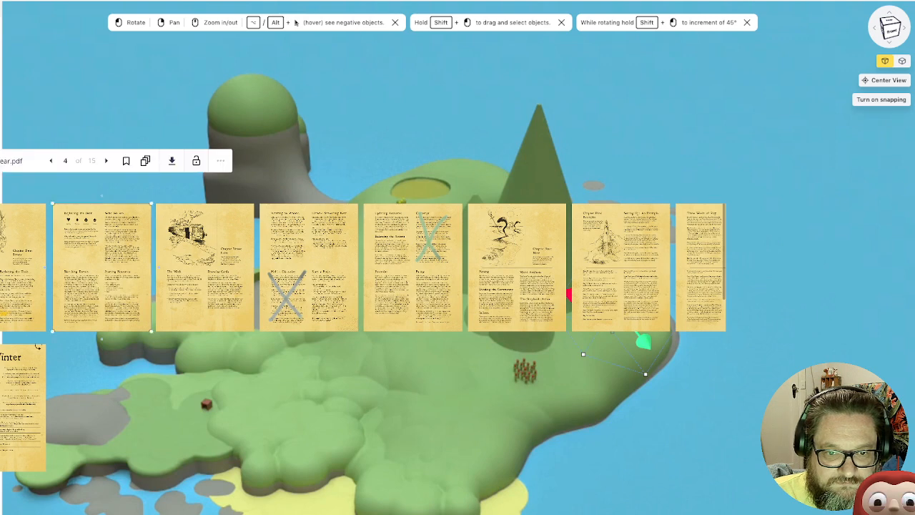
scroll(66, 271, up, 10)
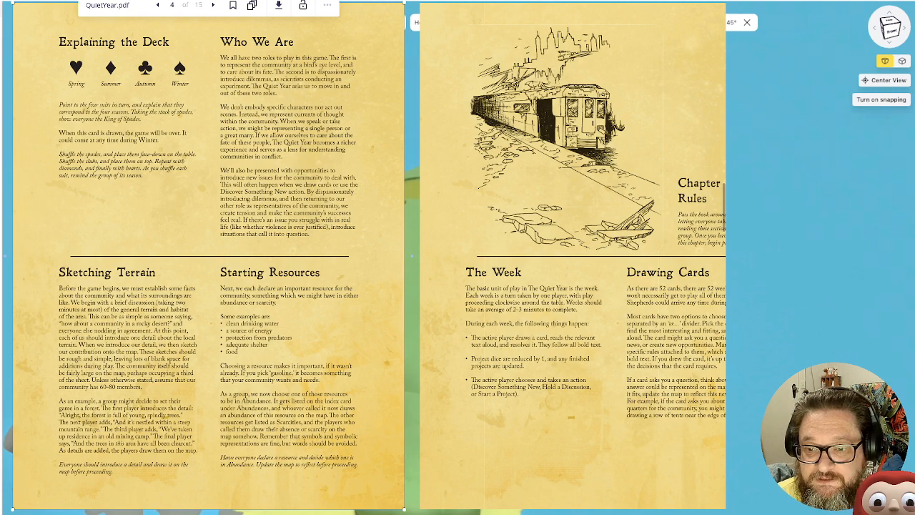
key(Right)
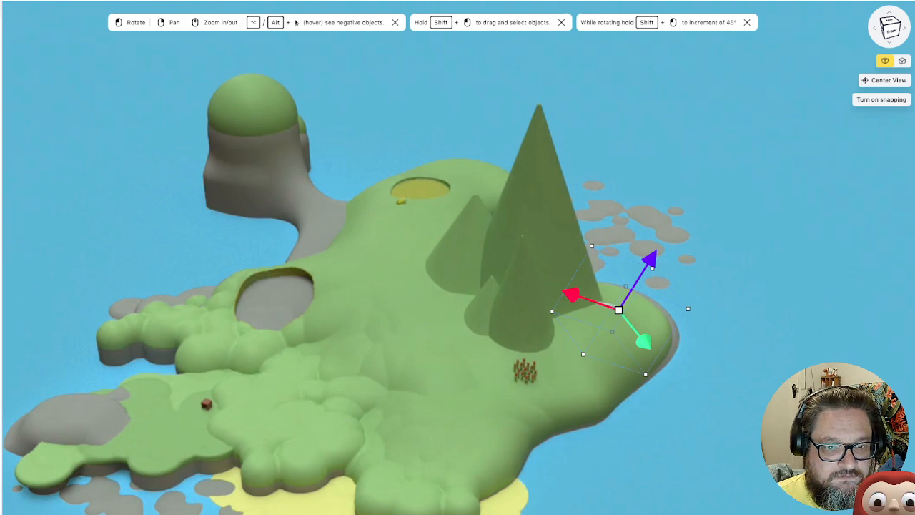
Deselect the last block and examine the whole island from several sides
scroll(254, 214, down, 1)
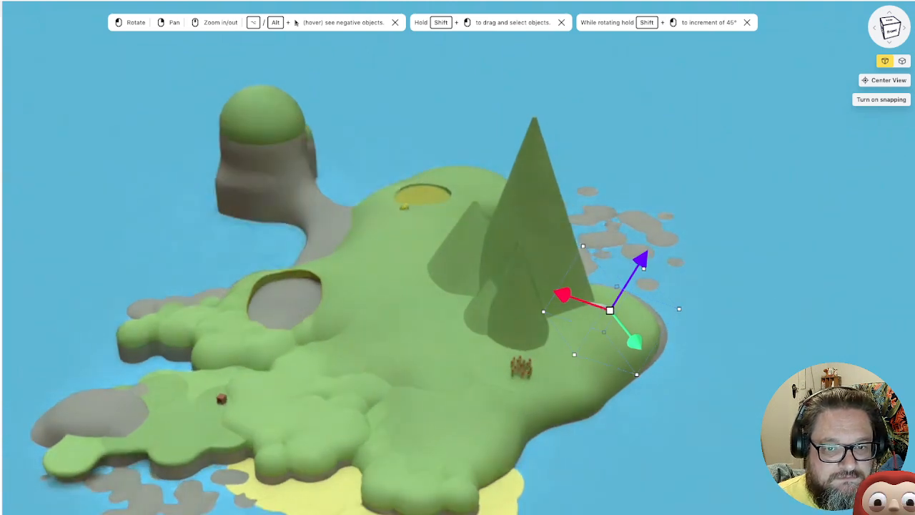
key(Escape)
right_drag(429, 286, 546, 255)
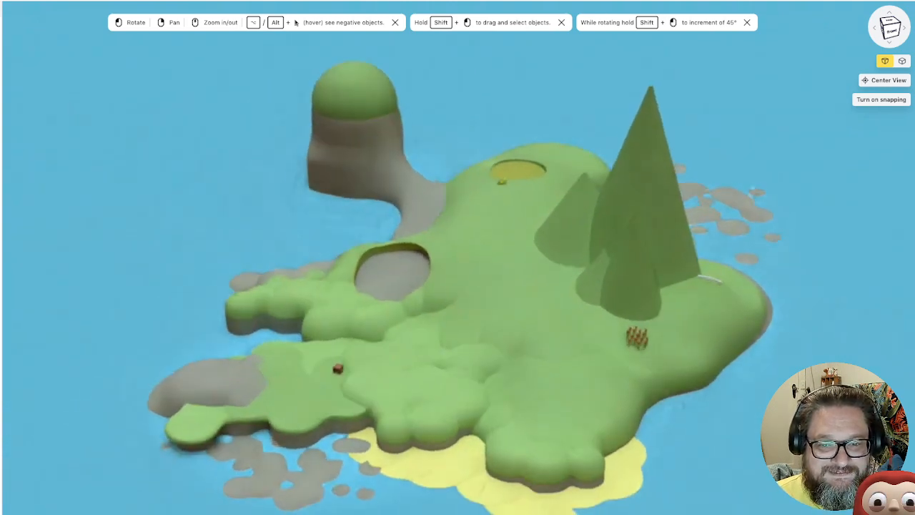
drag(472, 286, 612, 291)
right_drag(612, 291, 610, 323)
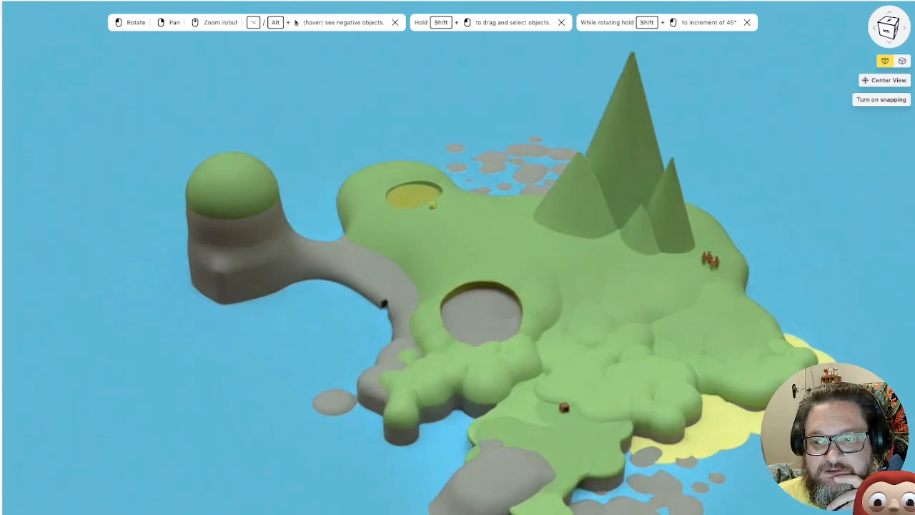
drag(611, 324, 635, 311)
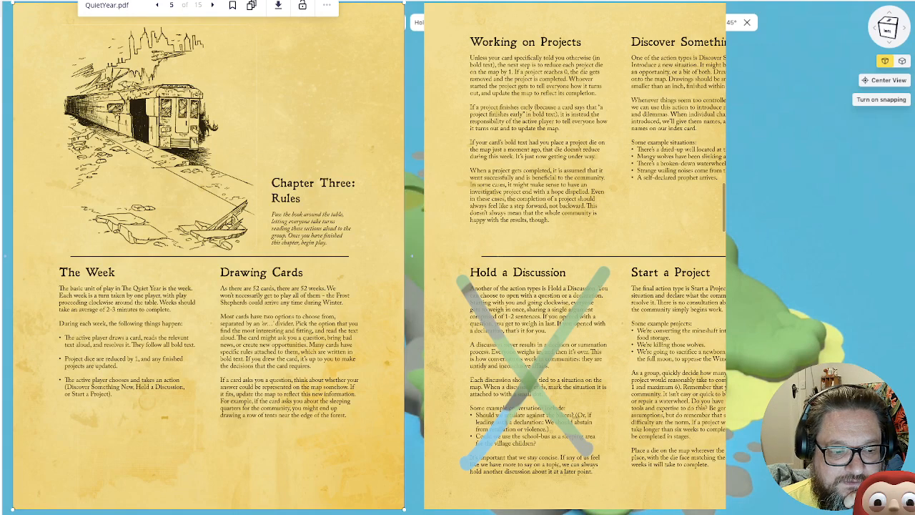
Rename the placeholder card in the Places of Interest list as Clearing
scroll(411, 255, down, 5)
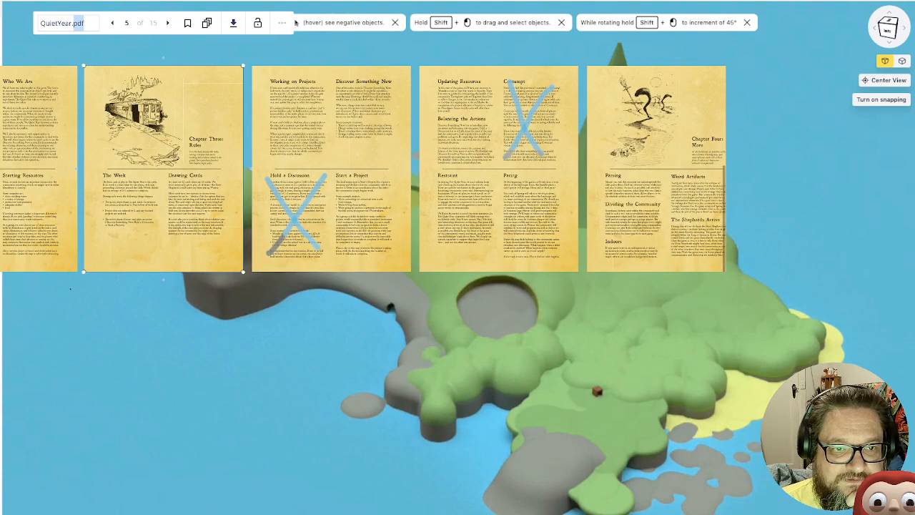
drag(429, 308, 450, 386)
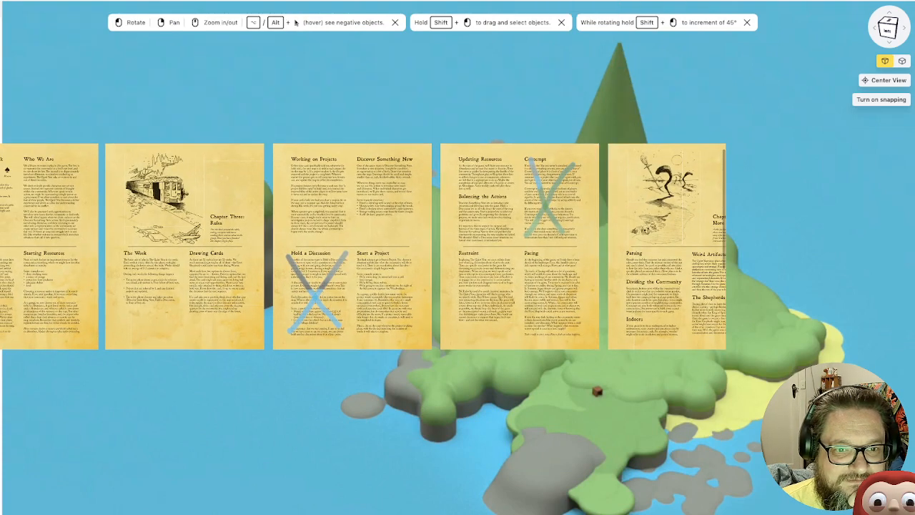
drag(429, 307, 488, 445)
scroll(429, 308, up, 6)
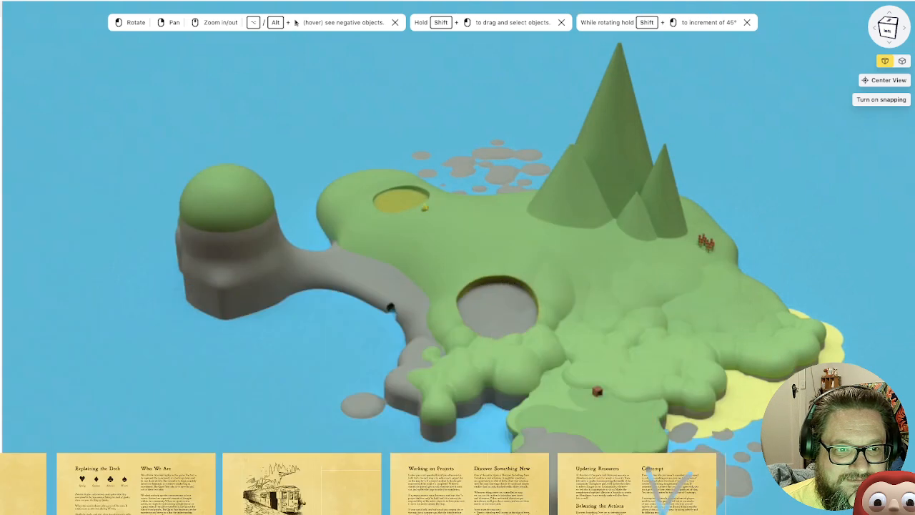
scroll(429, 307, left, 1)
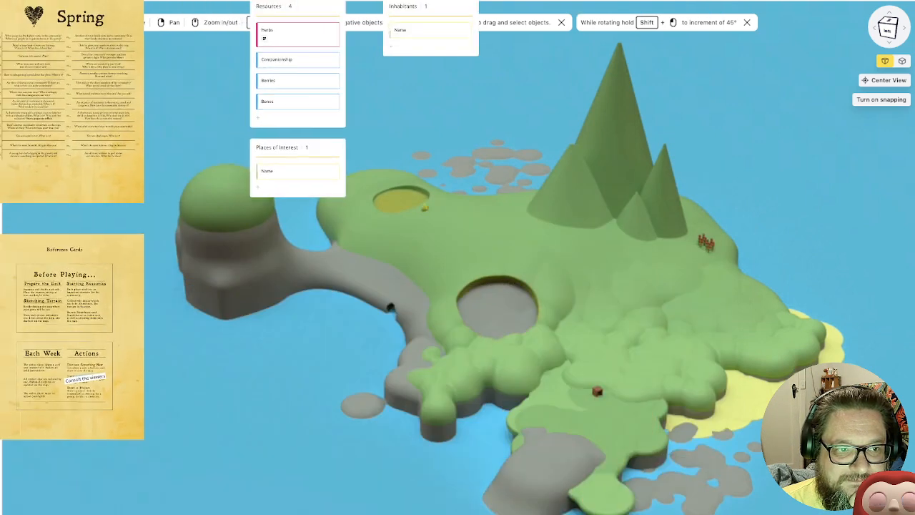
scroll(243, 214, right, 3)
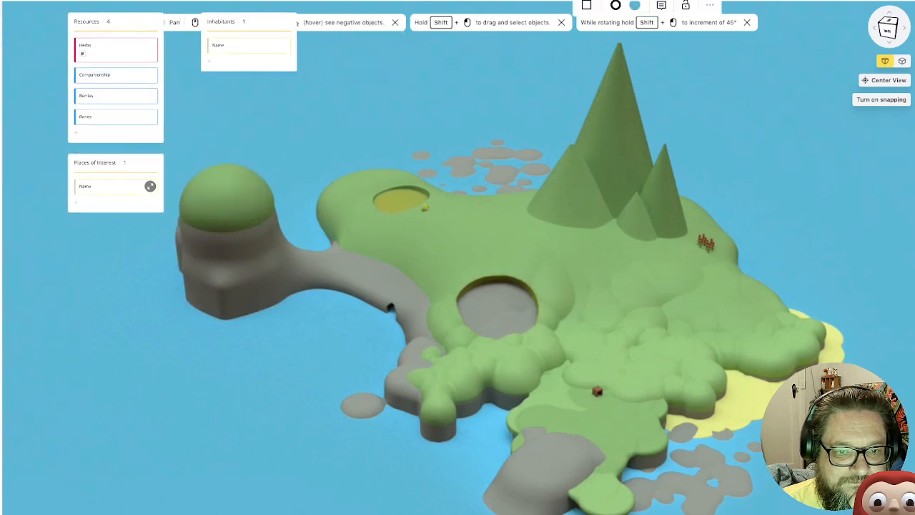
double_click(93, 186)
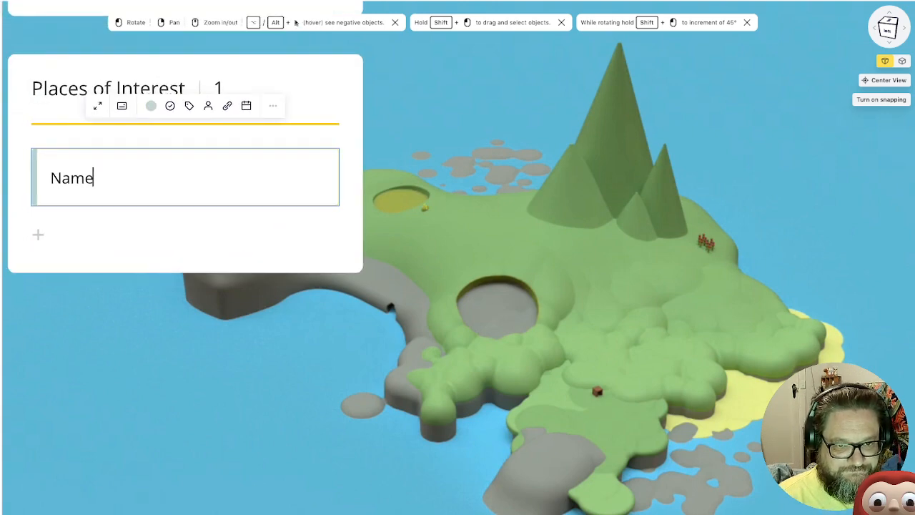
key(BackSpace)
key(BackSpace)
key(BackSpace)
key(BackSpace)
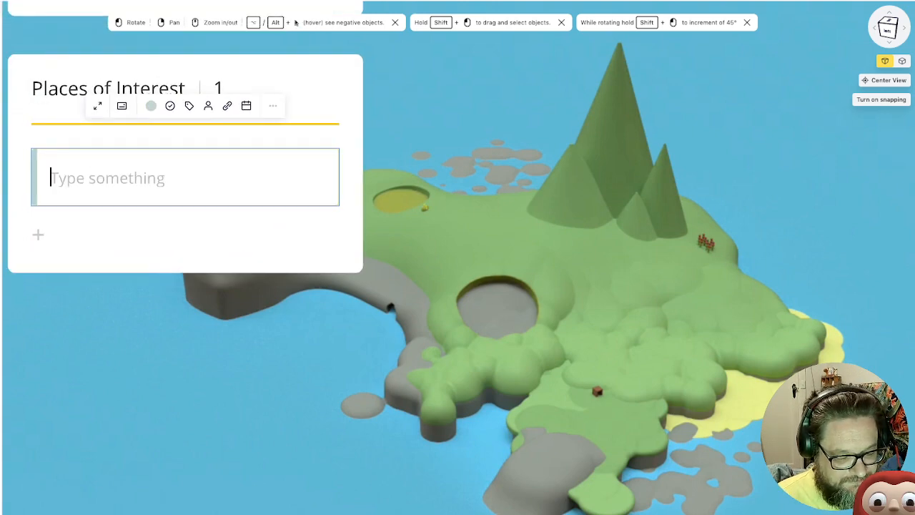
text(Clearing)
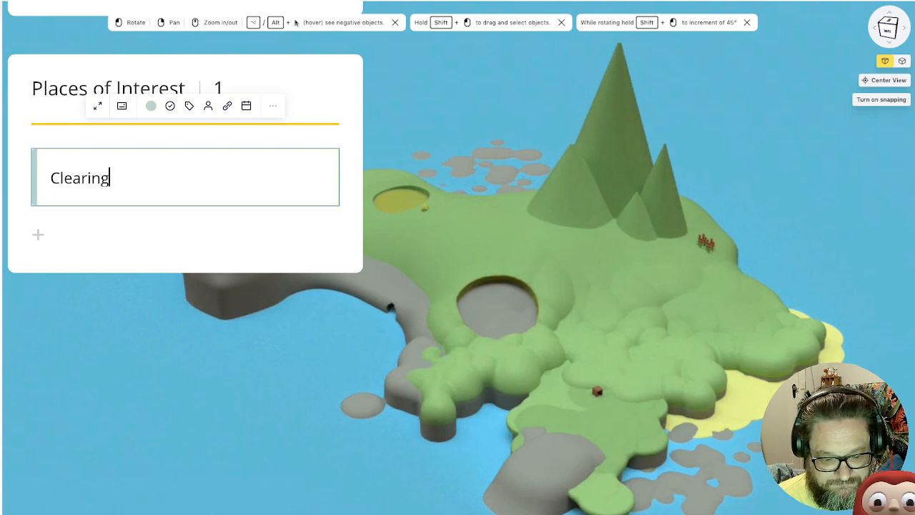
key(Return)
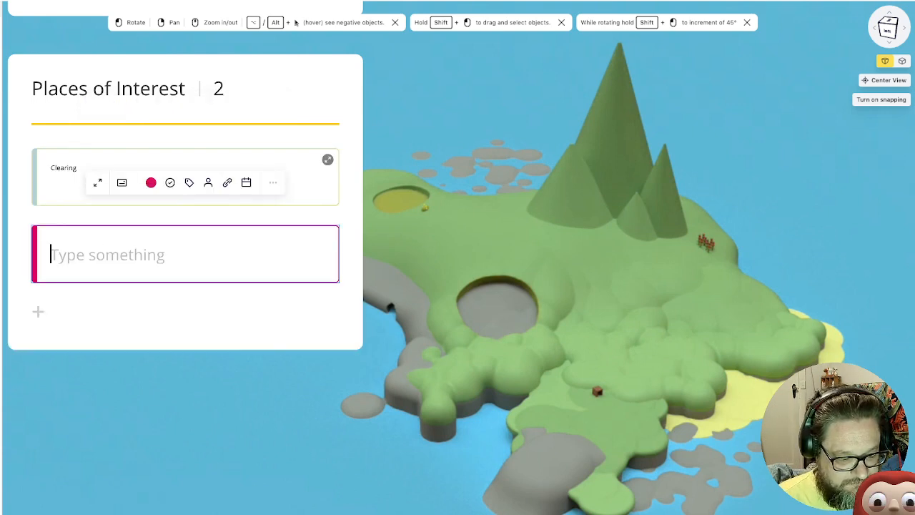
Name the second Places of Interest card Swamp and add a blank card below it
text(Swamp)
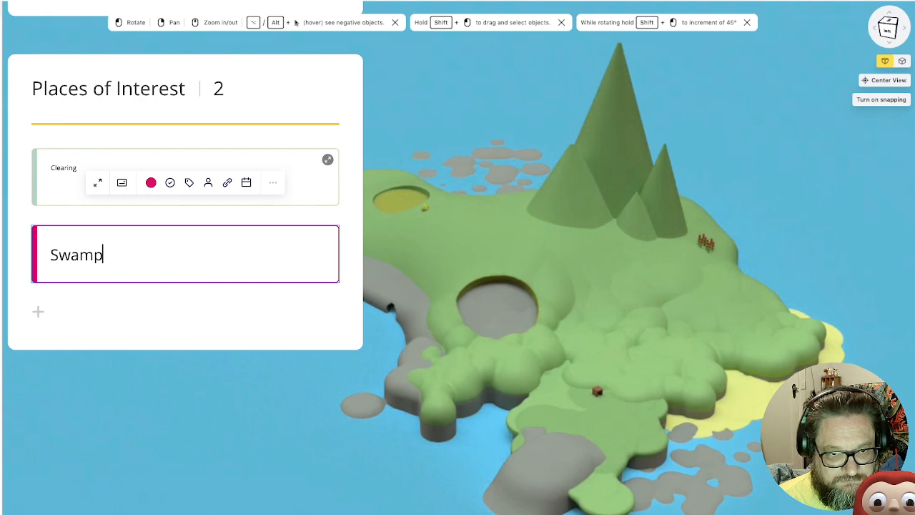
key(Return)
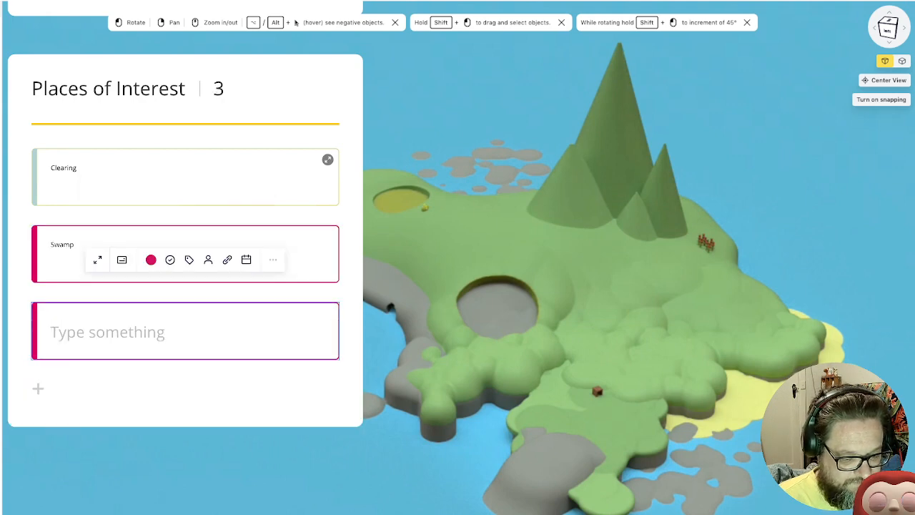
Name the third Places of Interest card Bone Field and add a fourth card named Herb Field
text(Bone Field)
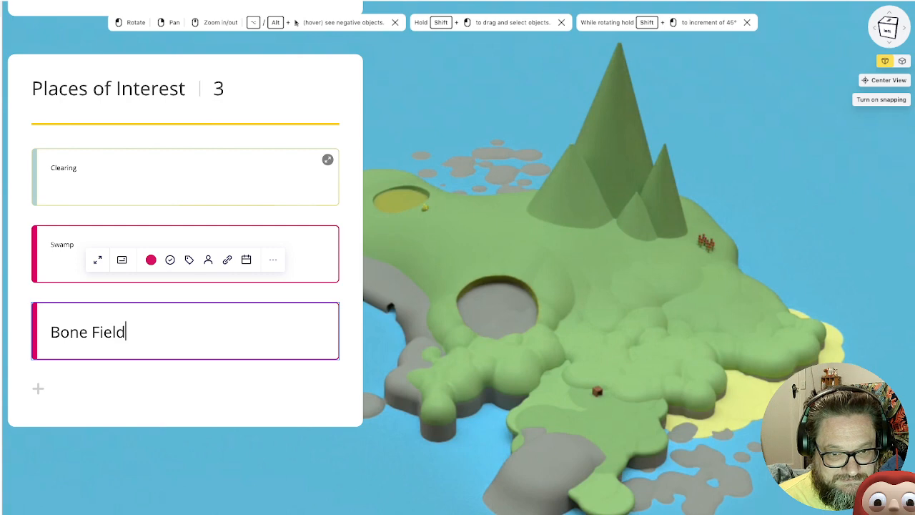
key(Return)
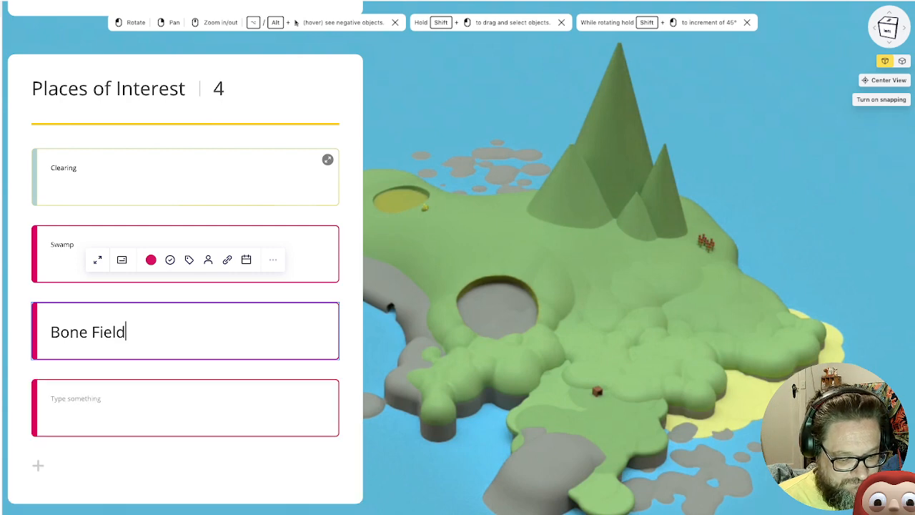
text(Herb)
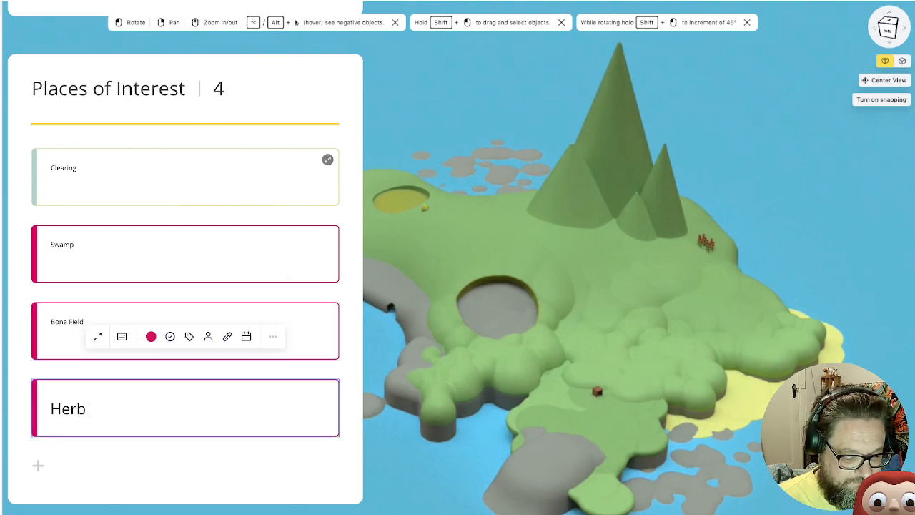
text( Field)
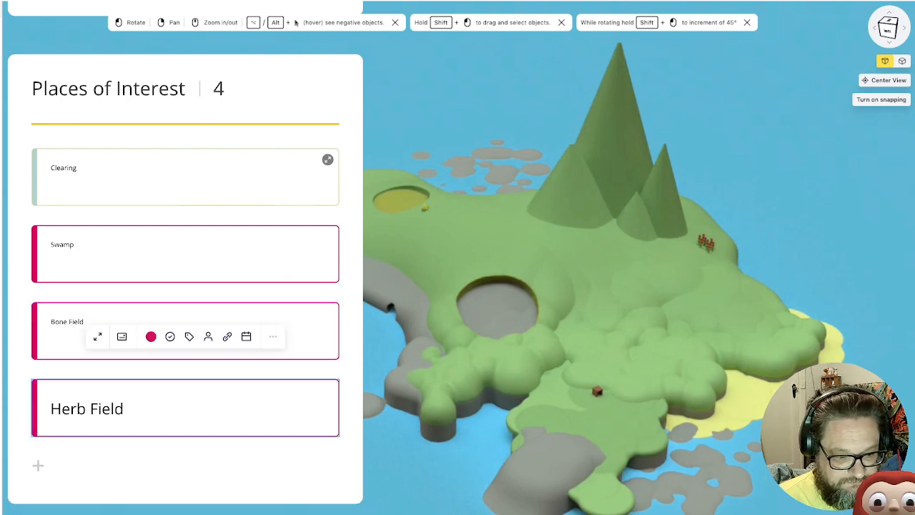
Add a fifth Places of Interest card named The Berry Bush, correcting the capitalisation of "The"
key(Return)
text(THe Ber)
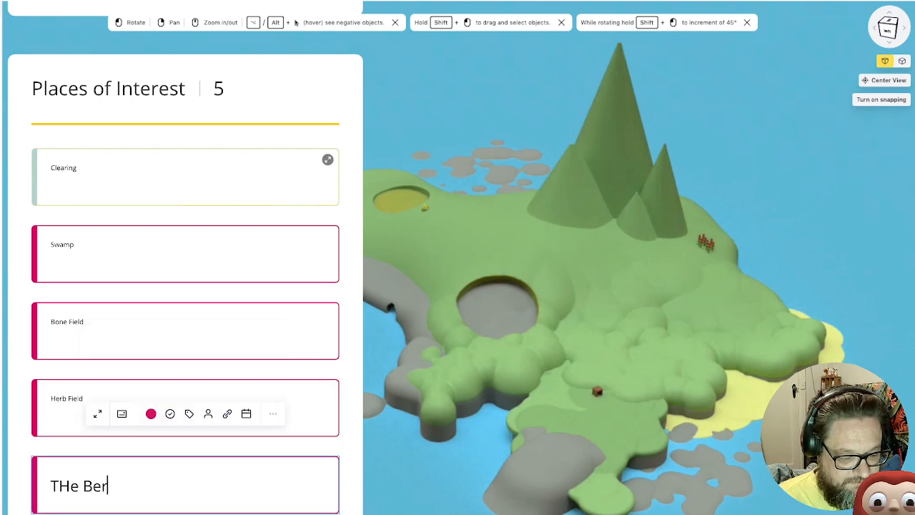
text(ry Bush)
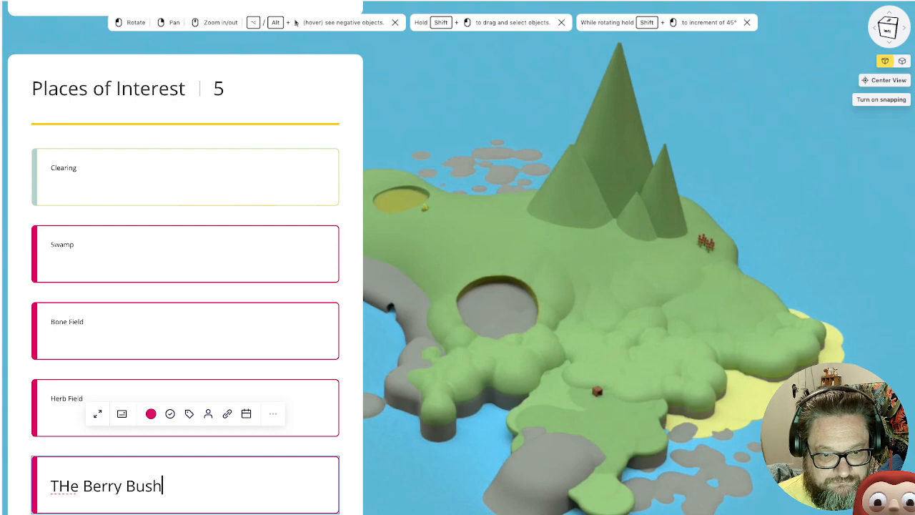
click(70, 486)
key(BackSpace)
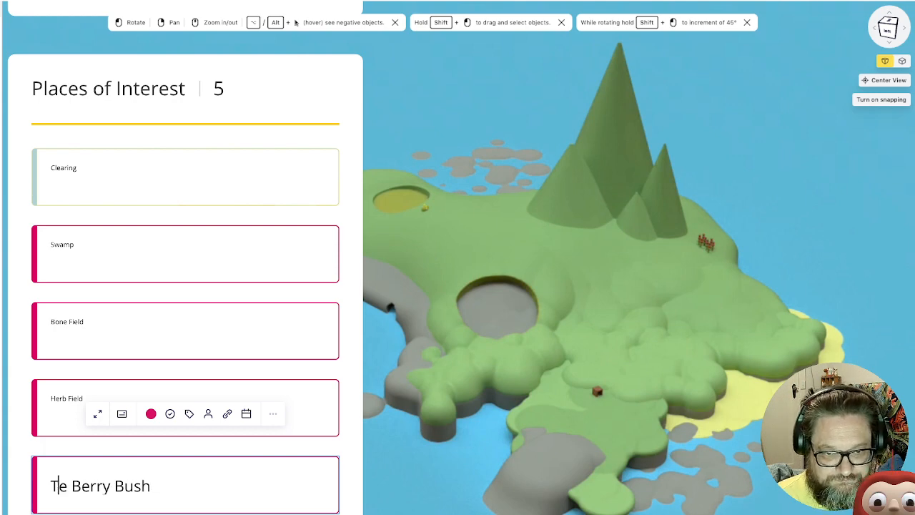
text(h)
Add Cave and Hut cards below The Berry Bush, followed by a blank card, and deselect the list
scroll(362, 332, down, 3)
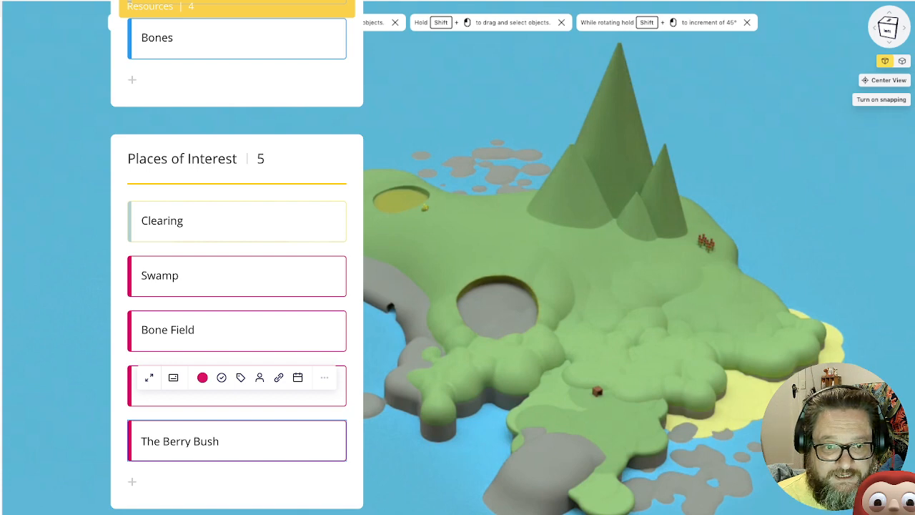
scroll(404, 243, down, 2)
right_drag(404, 243, 350, 169)
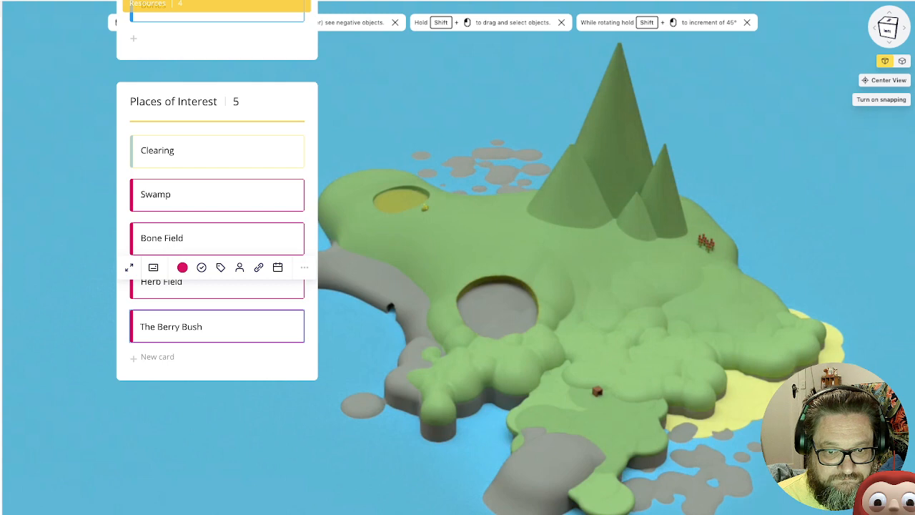
click(154, 356)
text(C)
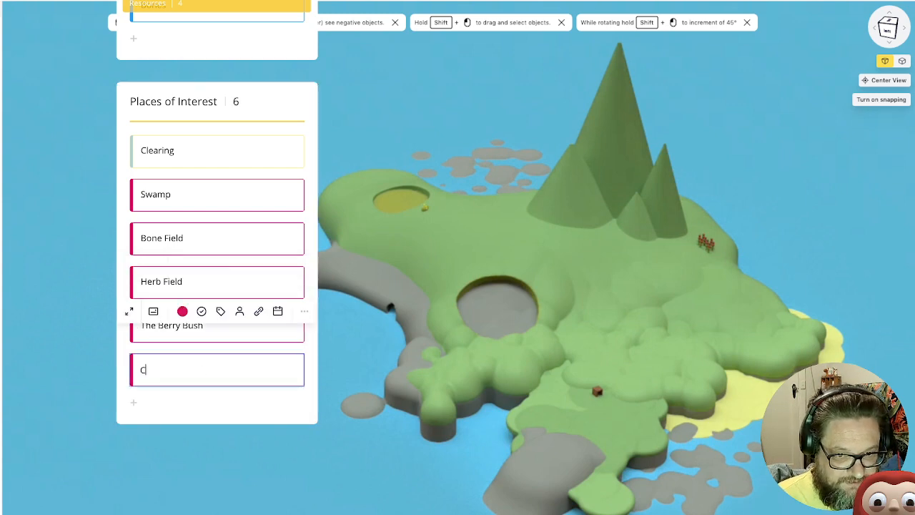
text(ave)
key(Return)
text(Hut)
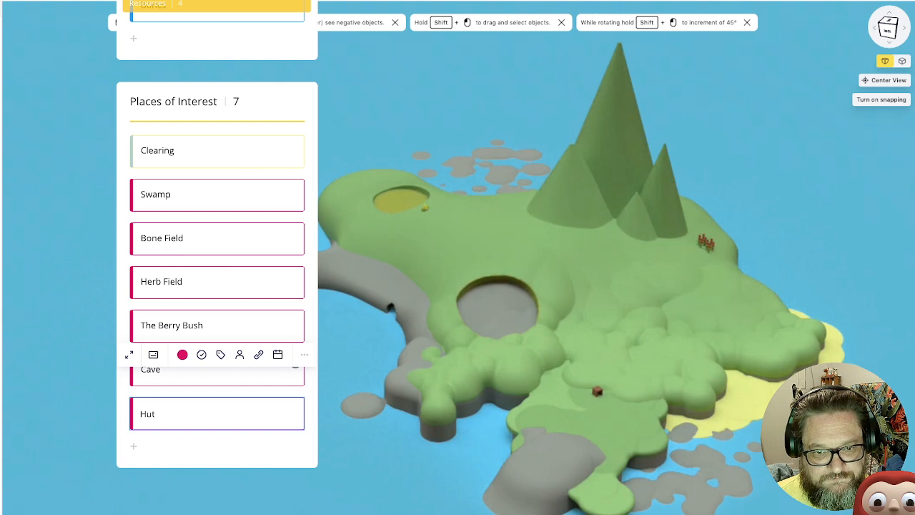
key(Return)
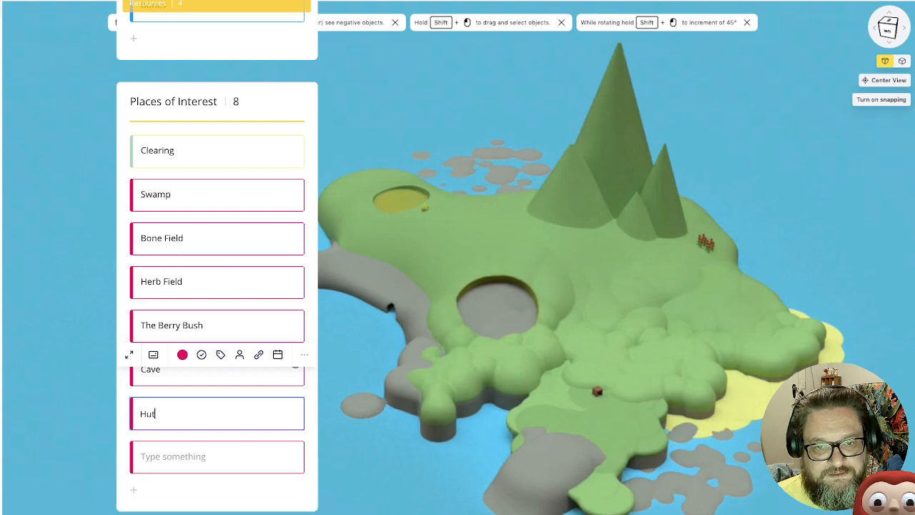
click(371, 258)
Look over the Resources and Places of Interest lists beside the Spring prompts and the Reference Cards page
scroll(372, 258, down, 3)
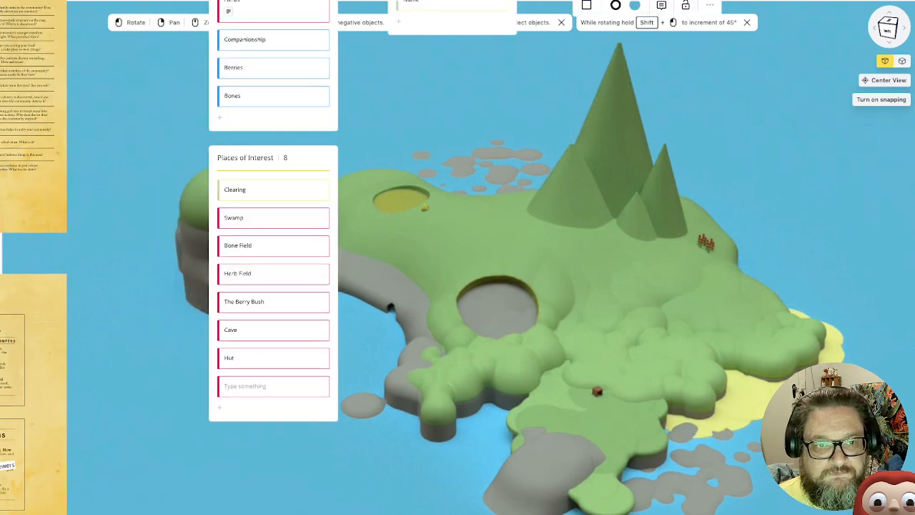
scroll(372, 258, up, 1)
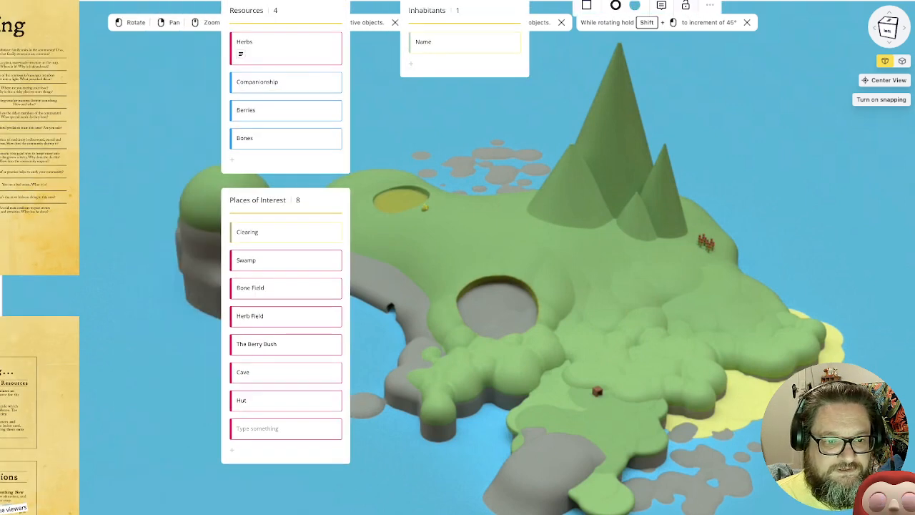
scroll(371, 258, left, 5)
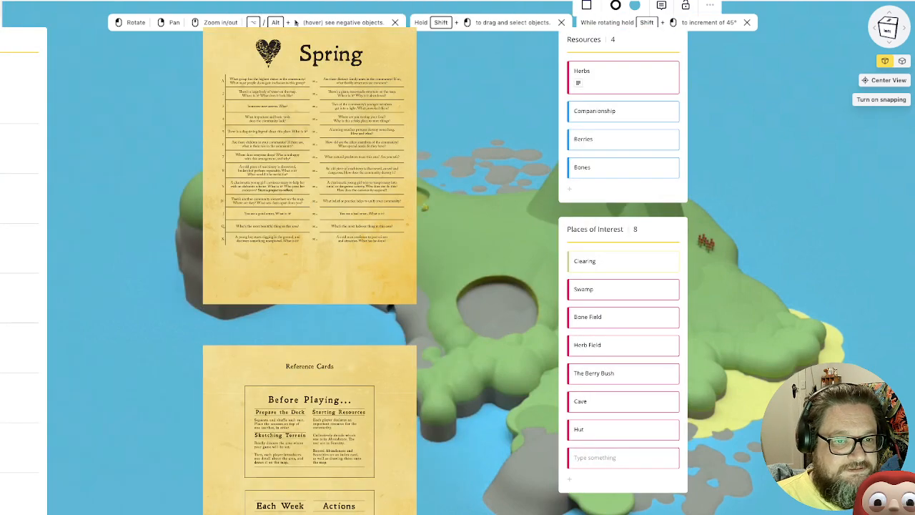
scroll(372, 258, left, 1)
scroll(372, 258, down, 4)
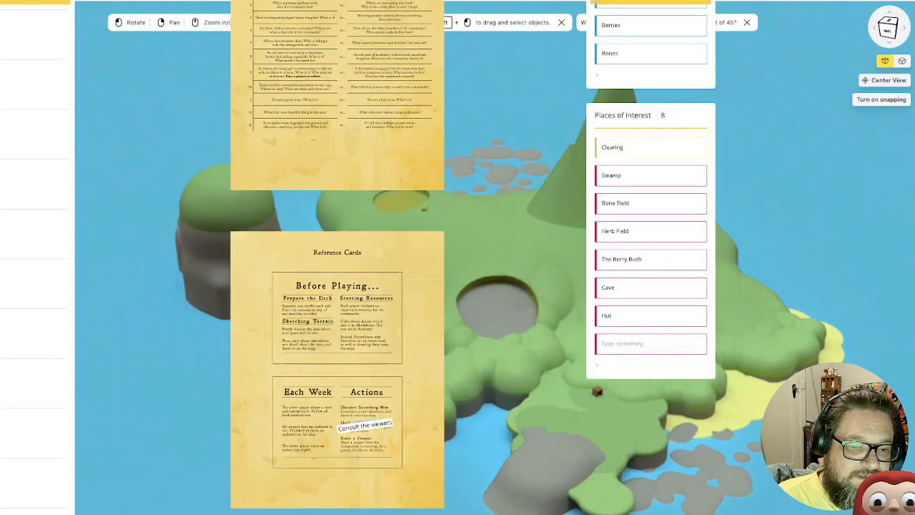
scroll(372, 258, up, 4)
scroll(372, 258, down, 3)
scroll(372, 258, right, 1)
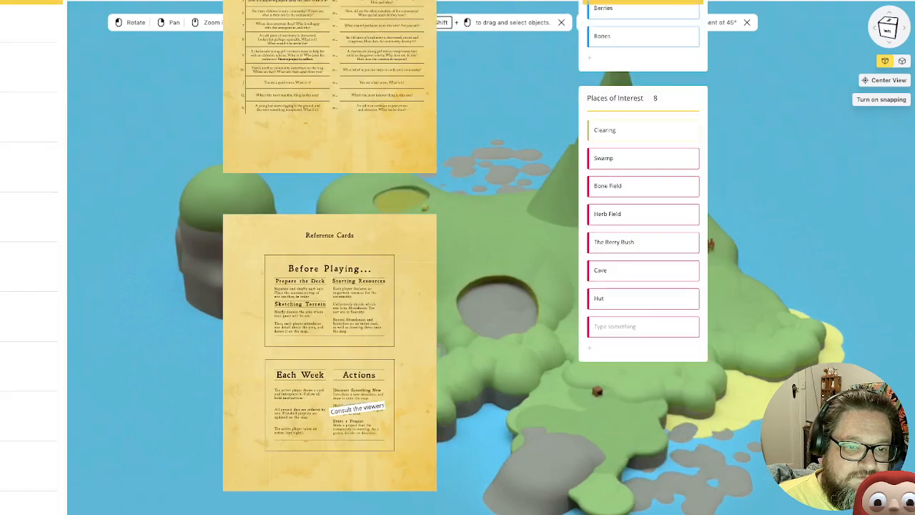
scroll(372, 258, up, 4)
scroll(372, 258, right, 1)
scroll(372, 258, down, 2)
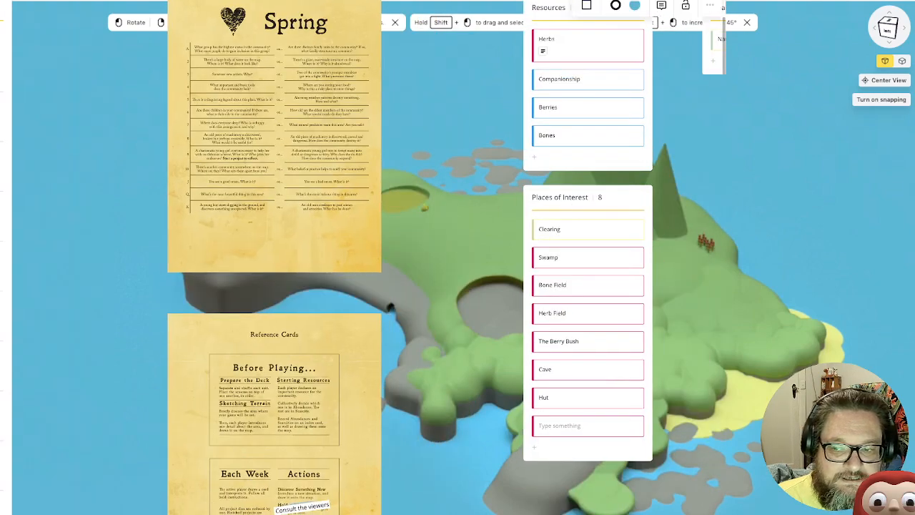
Find the row of The Quiet Year rulebook pages below the lists and enlarge the cover page for reading
scroll(372, 259, down, 2)
scroll(372, 258, right, 1)
scroll(295, 22, down, 5)
scroll(295, 22, right, 3)
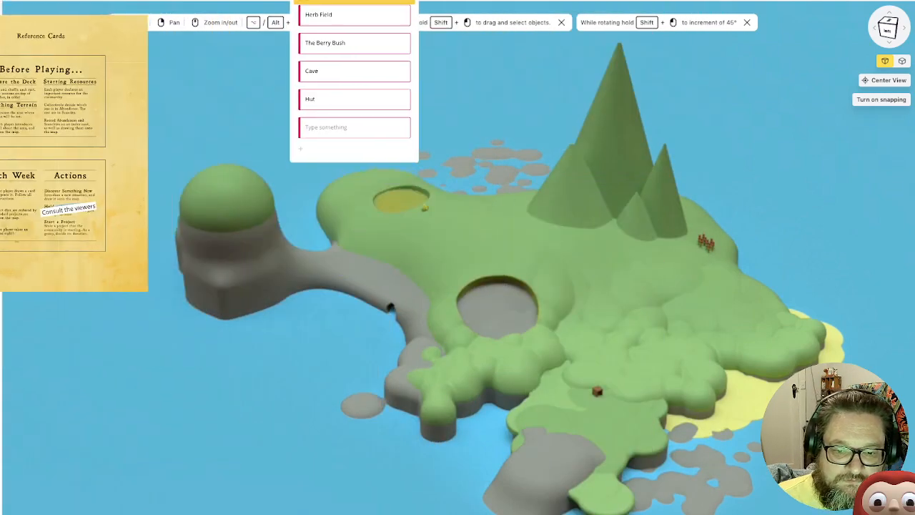
scroll(273, 246, down, 1)
ctrl+scroll(273, 246, down, 5)
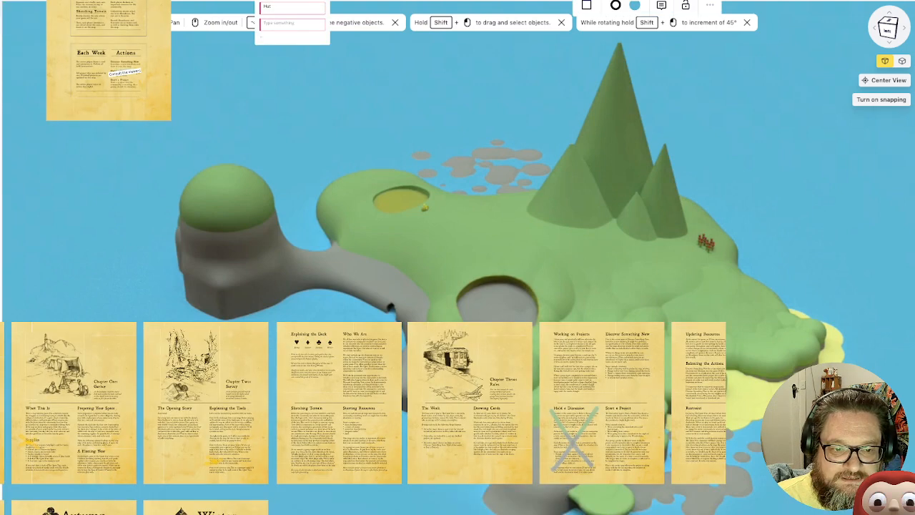
double_click(2, 402)
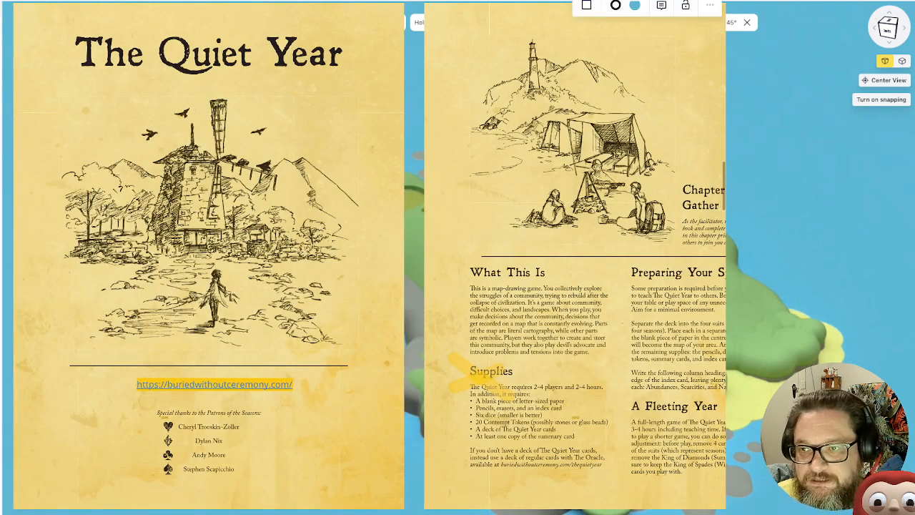